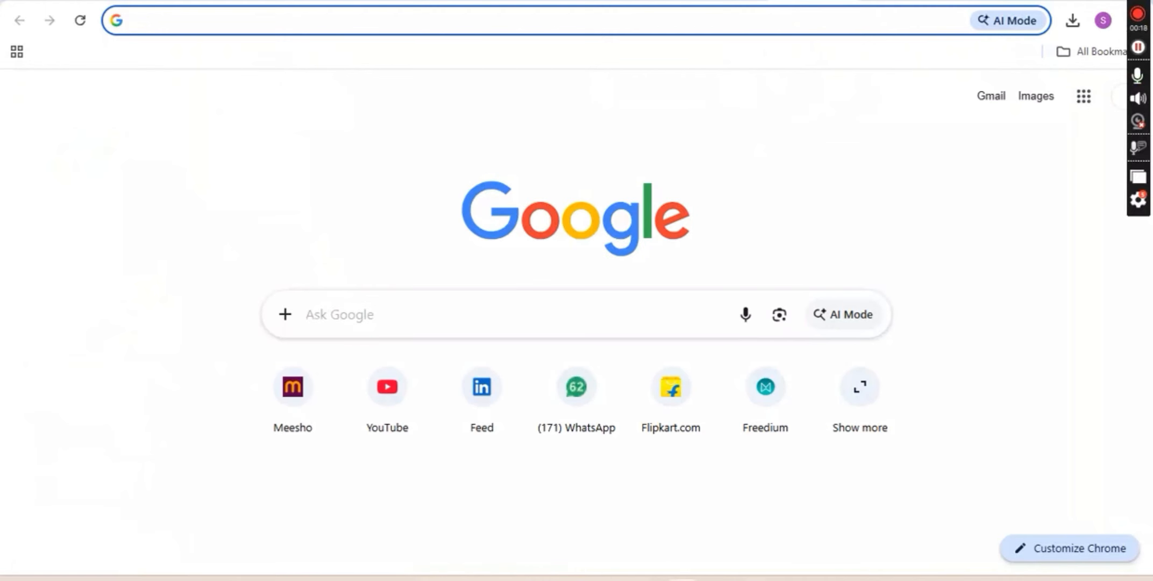
Search Google for "protege download for windows 11".
text(protege)
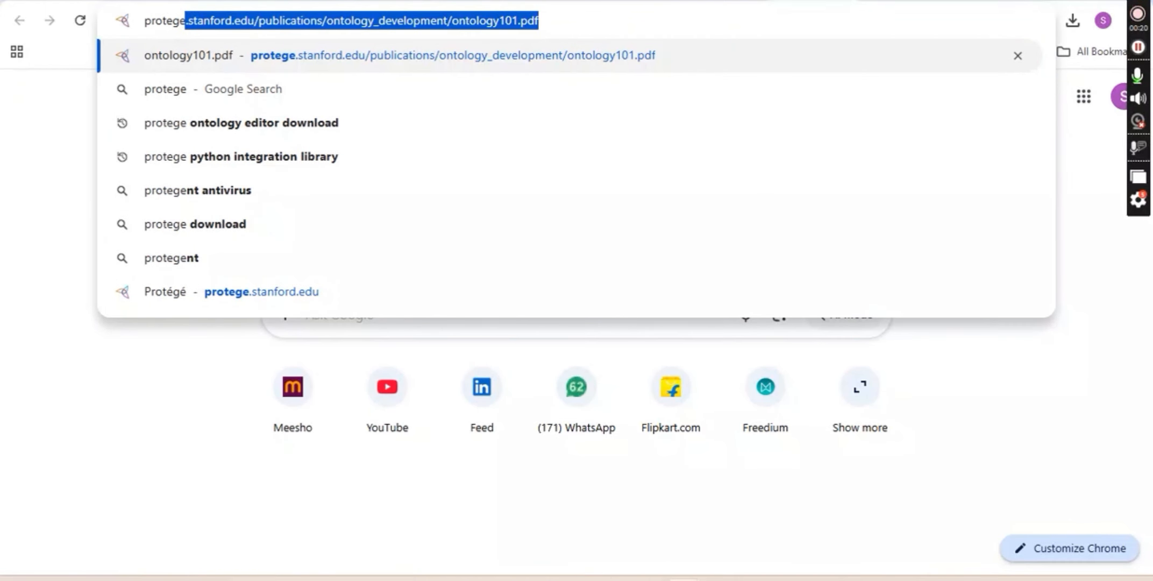
text( download)
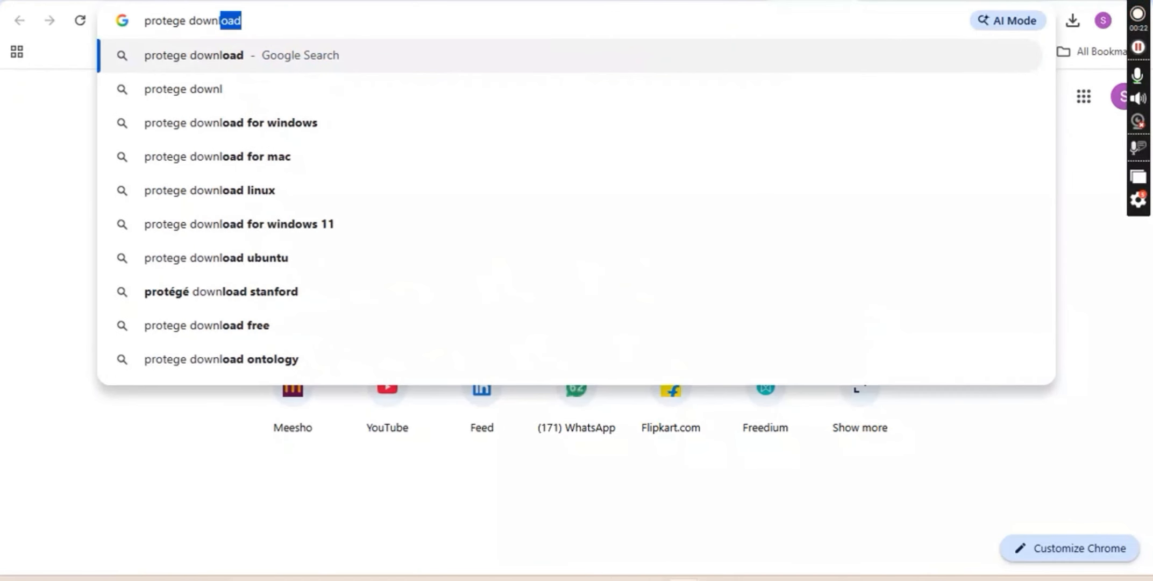
key(Down)
key(Down)
key(Down)
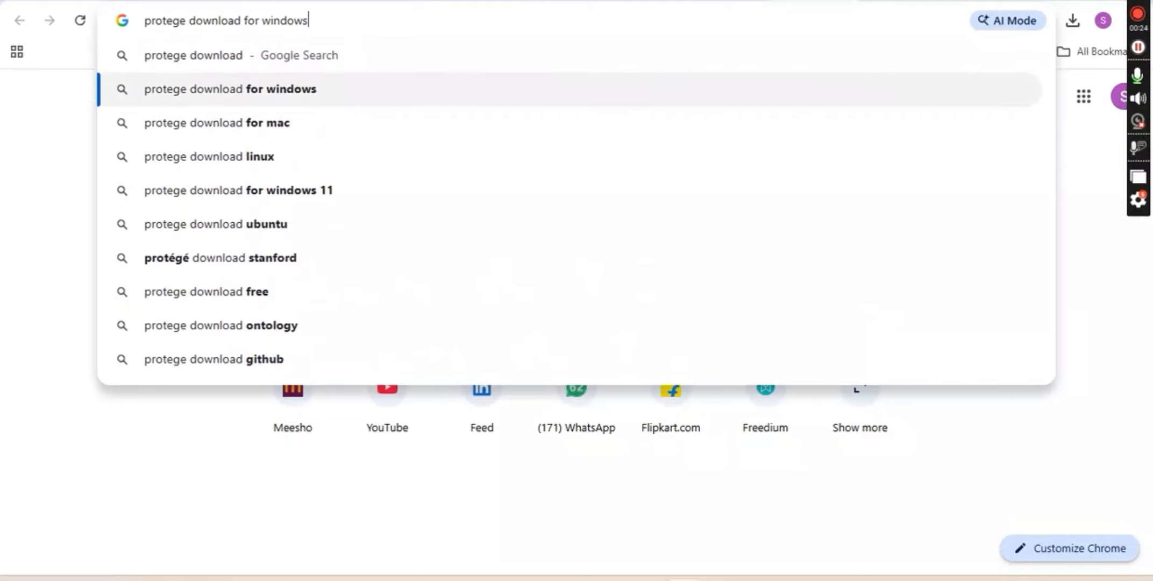
key(Down)
key(Return)
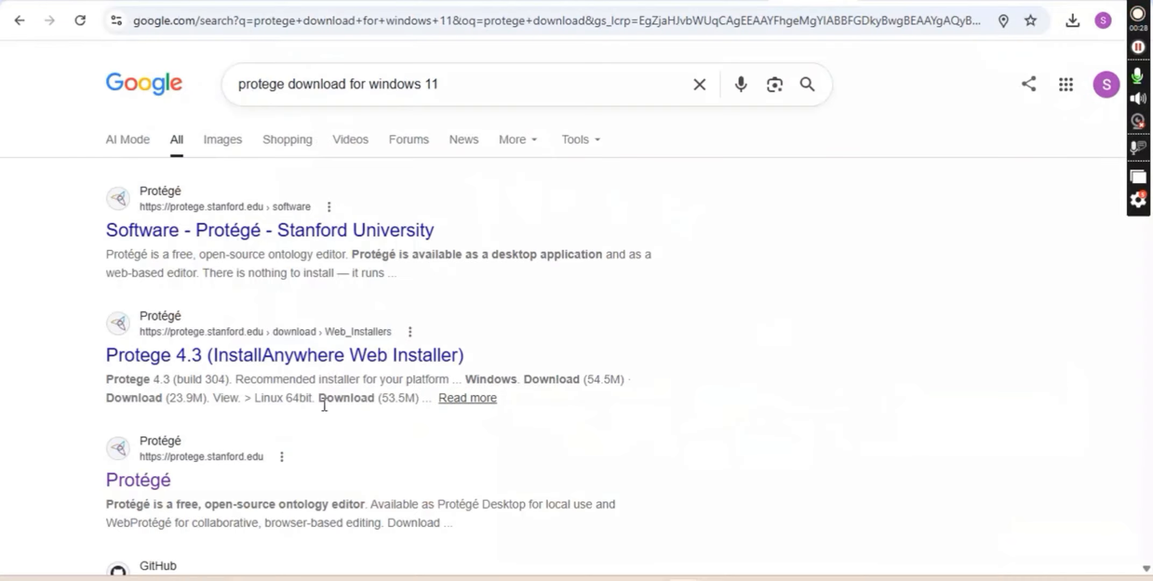
In File Explorer, open the Protege-5.6.9 folder inside Protege-5.6.9-win in Downloads.
mouse_move(559, 548)
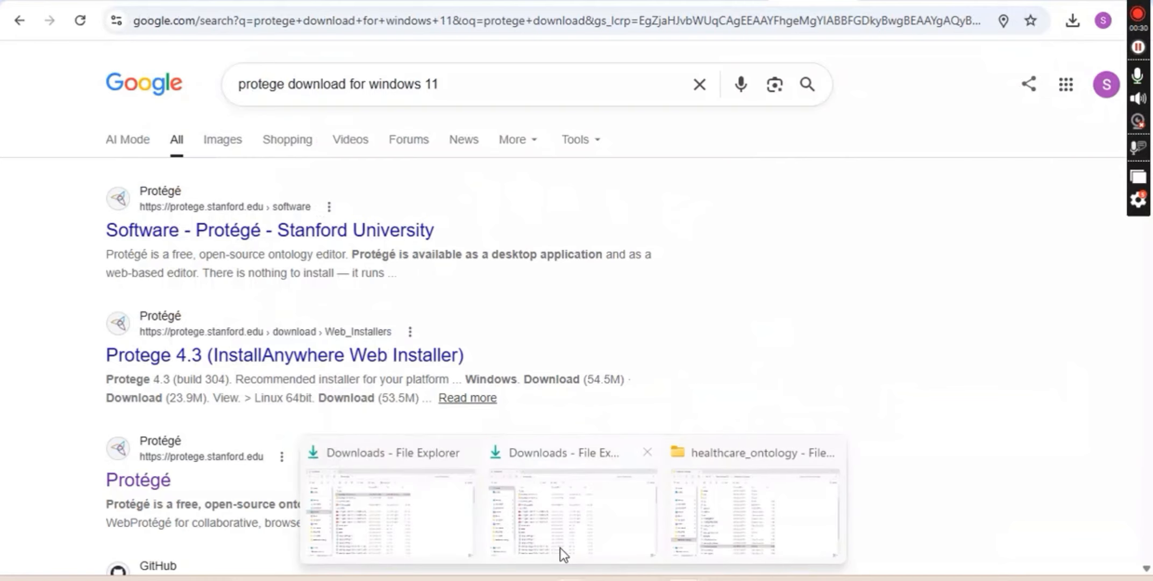
click(415, 531)
scroll(337, 405, down, 15)
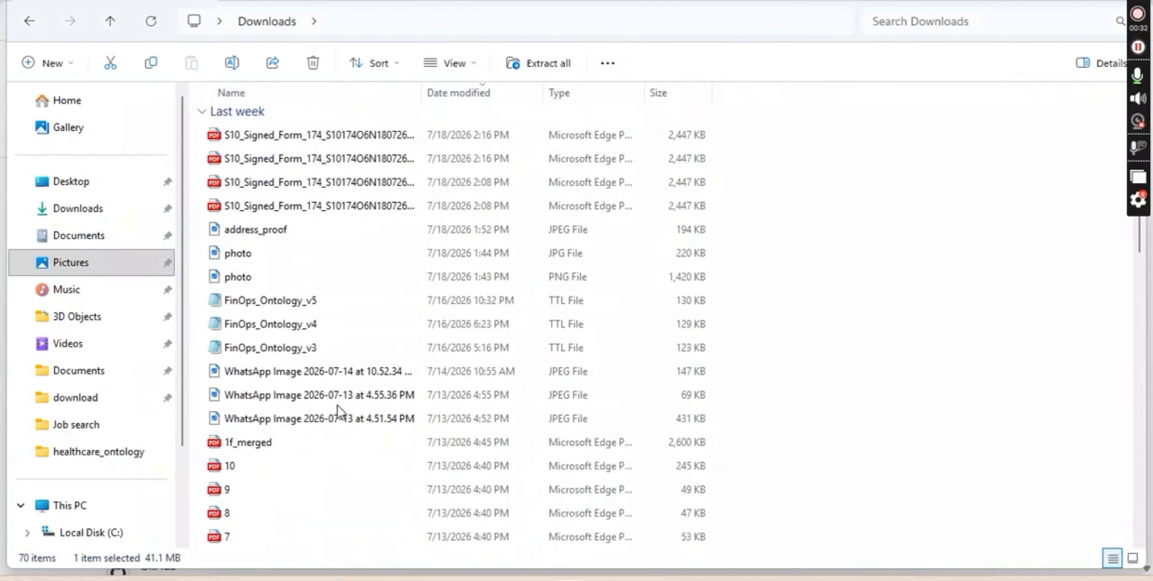
scroll(337, 405, down, 1)
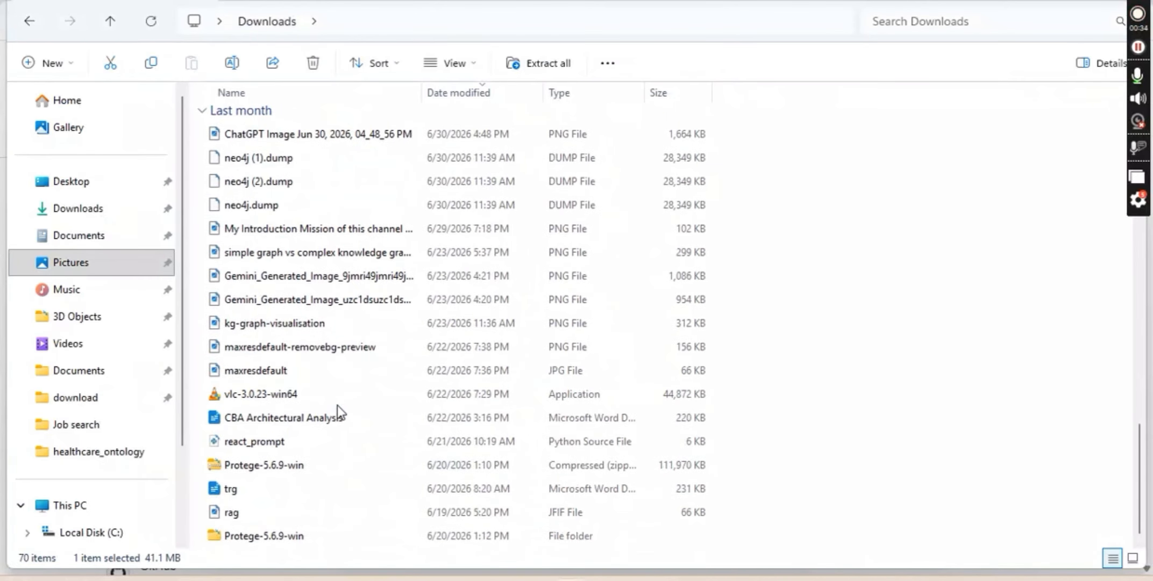
double_click(259, 538)
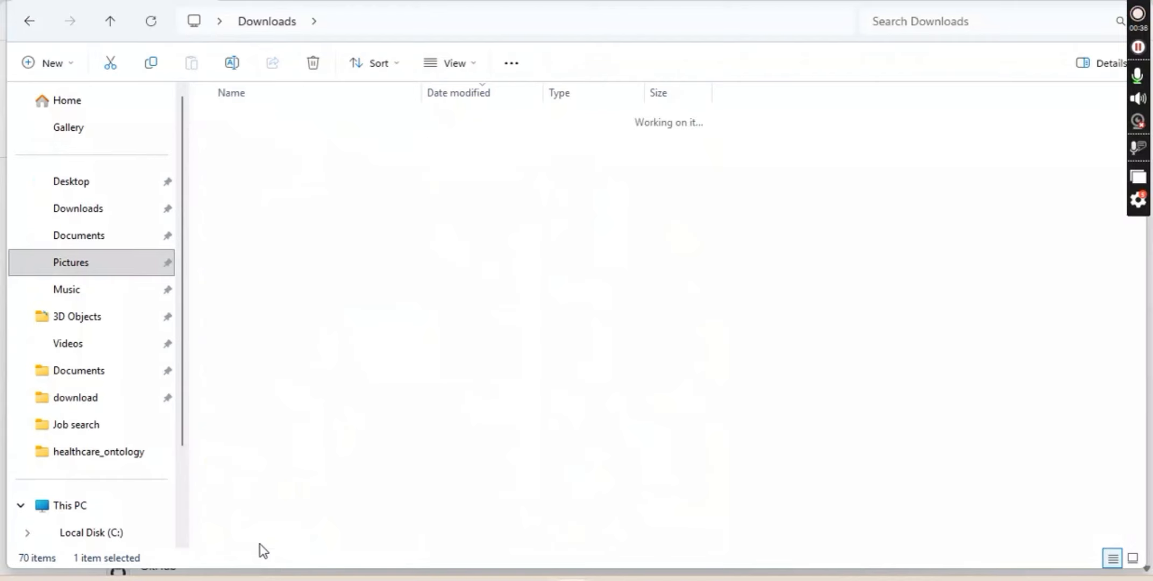
click(31, 20)
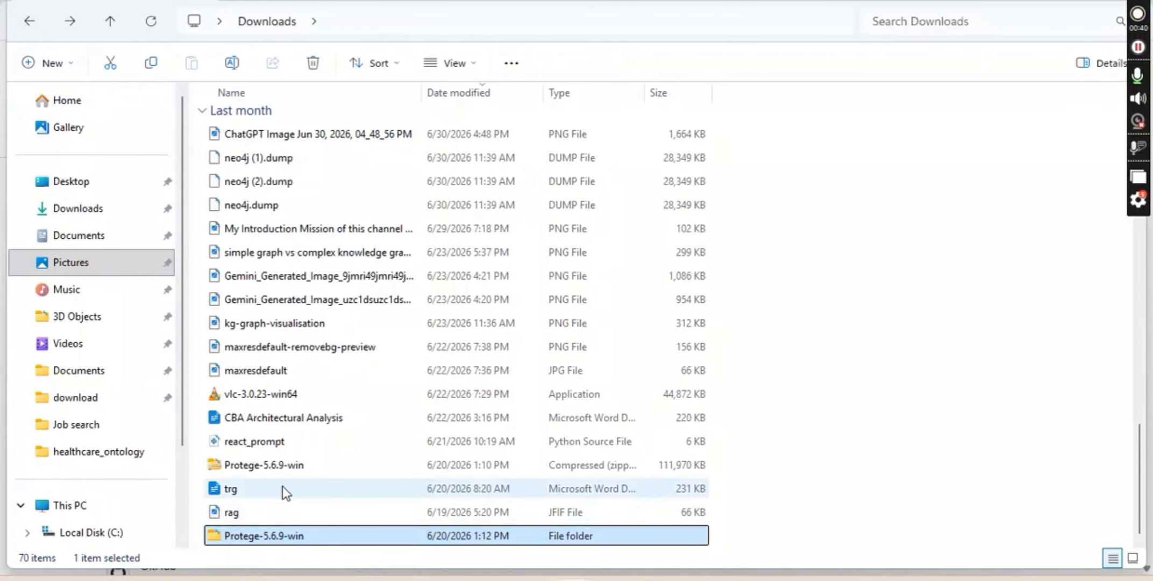
double_click(264, 538)
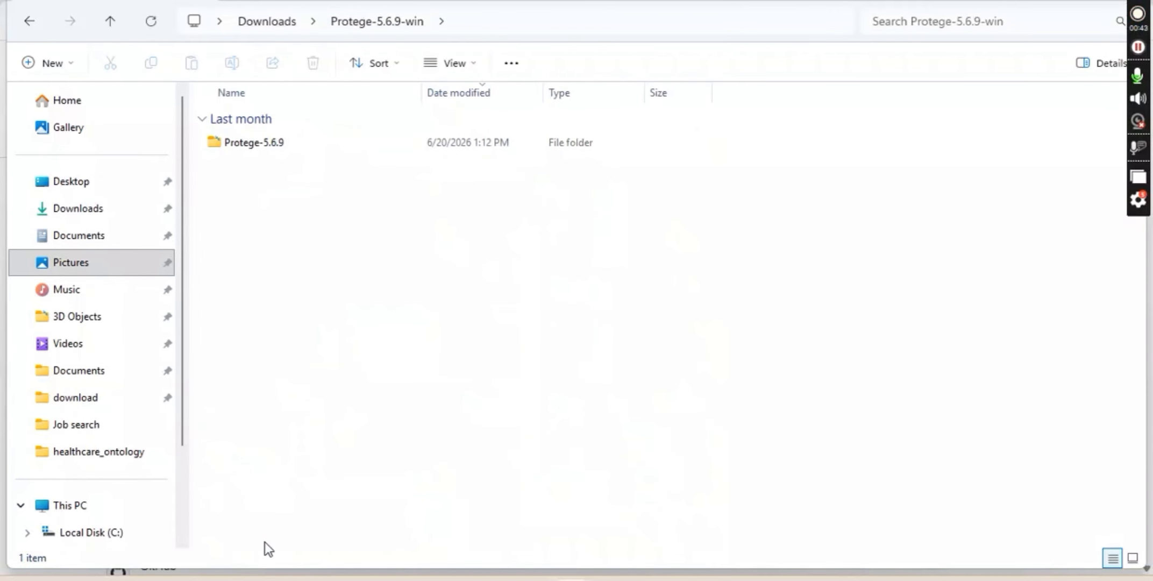
double_click(259, 144)
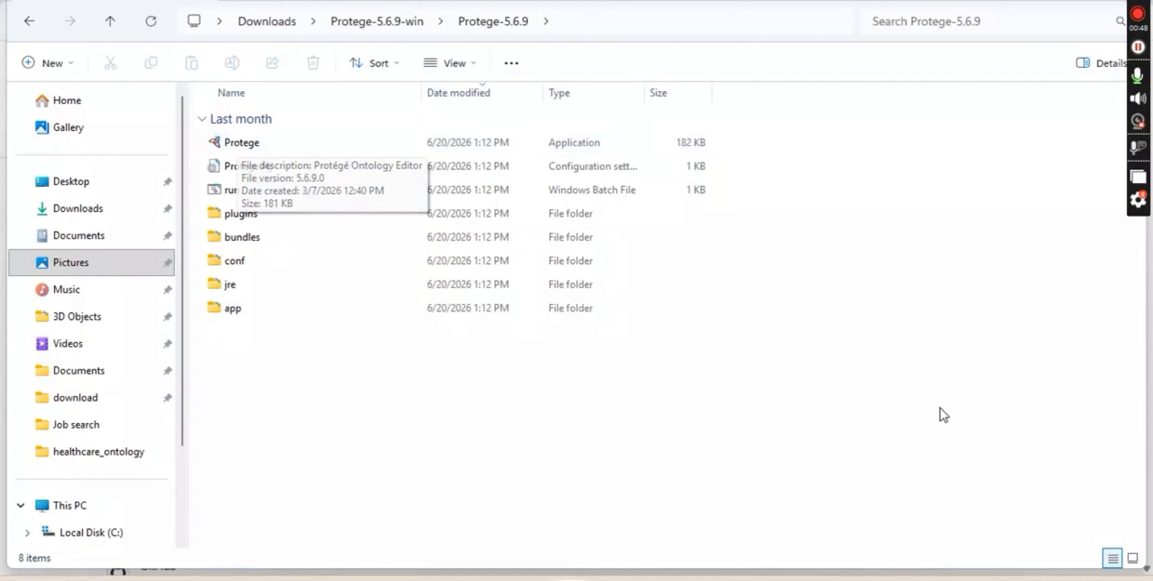
Switch to Protégé with the healthcare-hospital ontology and collapse owl:topDataProperty in the data property hierarchy.
mouse_move(786, 573)
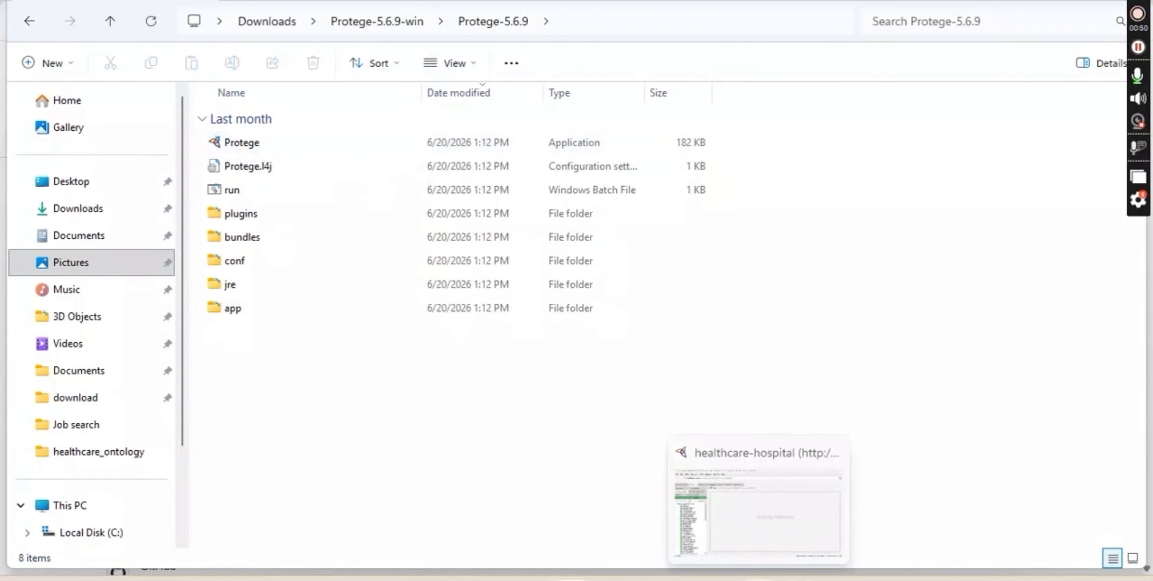
click(735, 540)
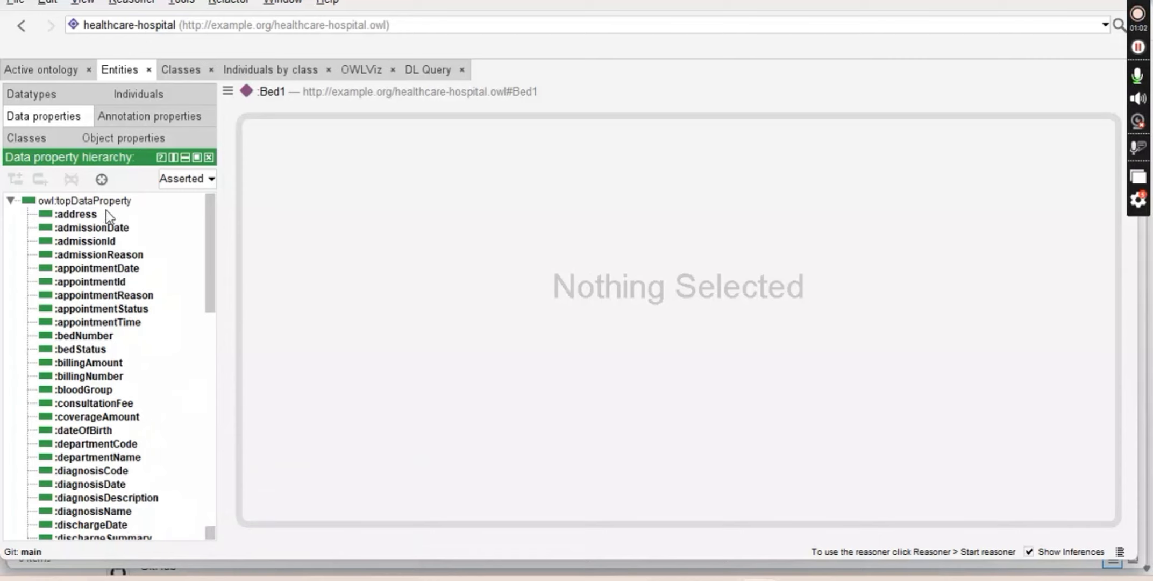
click(10, 201)
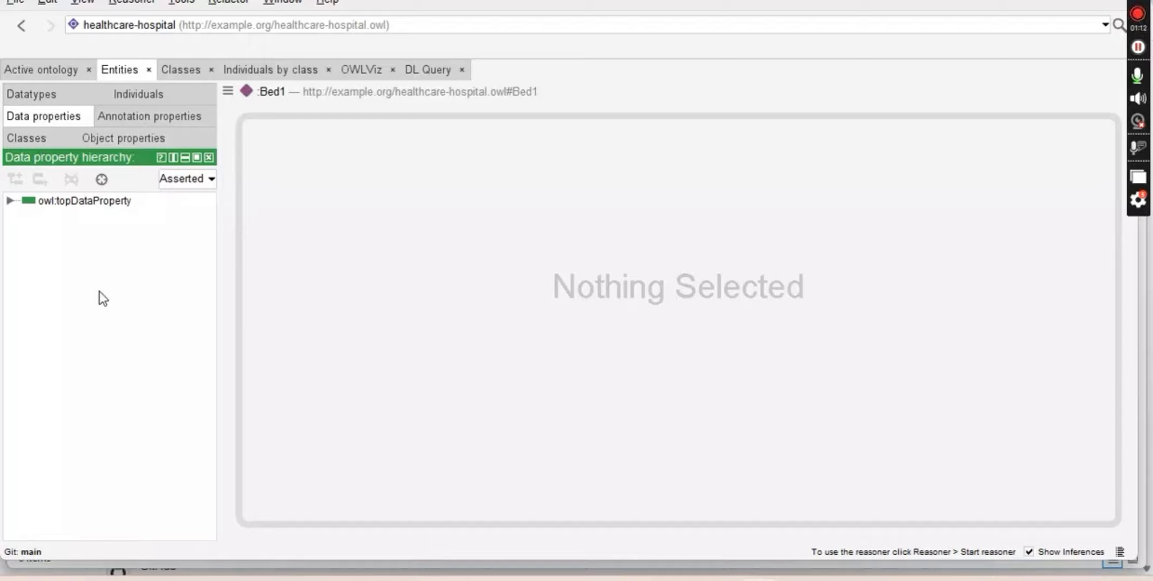
Return to the browser and show the Excalidraw whiteboard listing the class modelling rules.
key(alt+Tab)
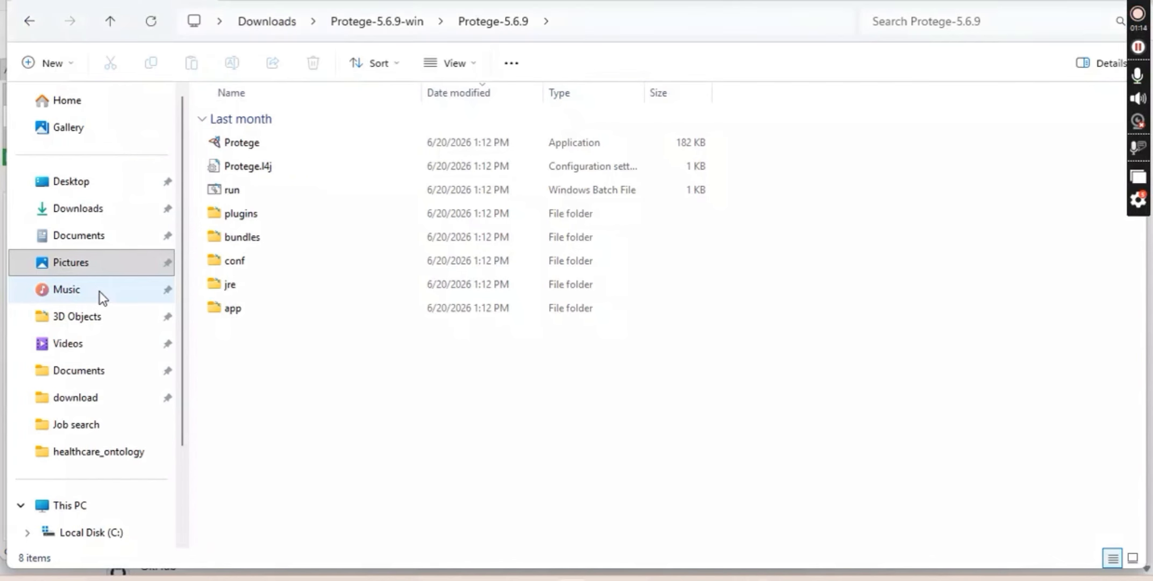
mouse_move(684, 579)
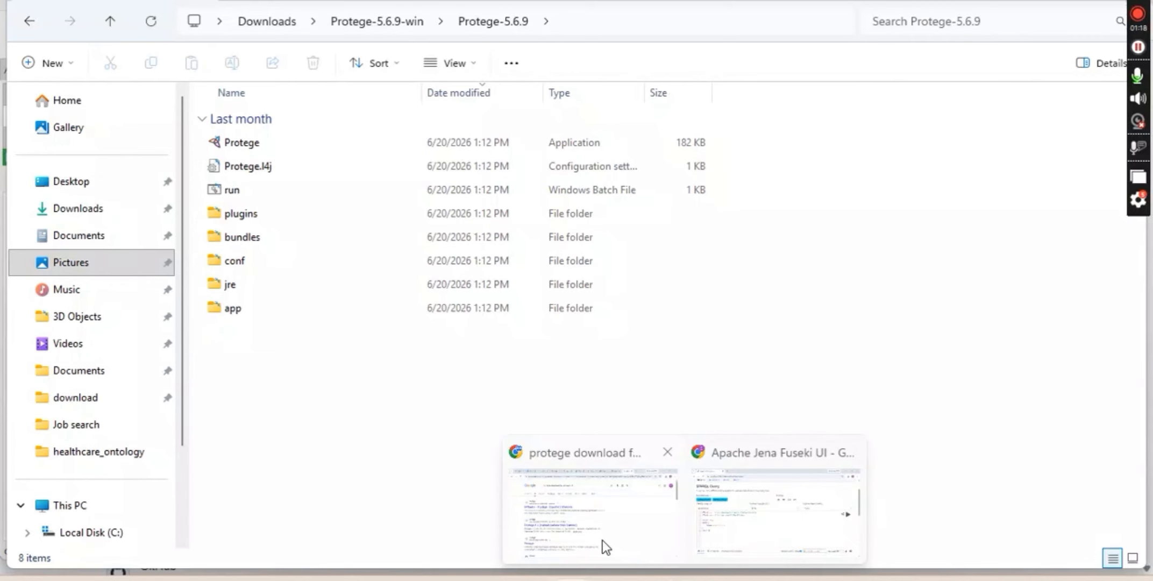
mouse_move(595, 532)
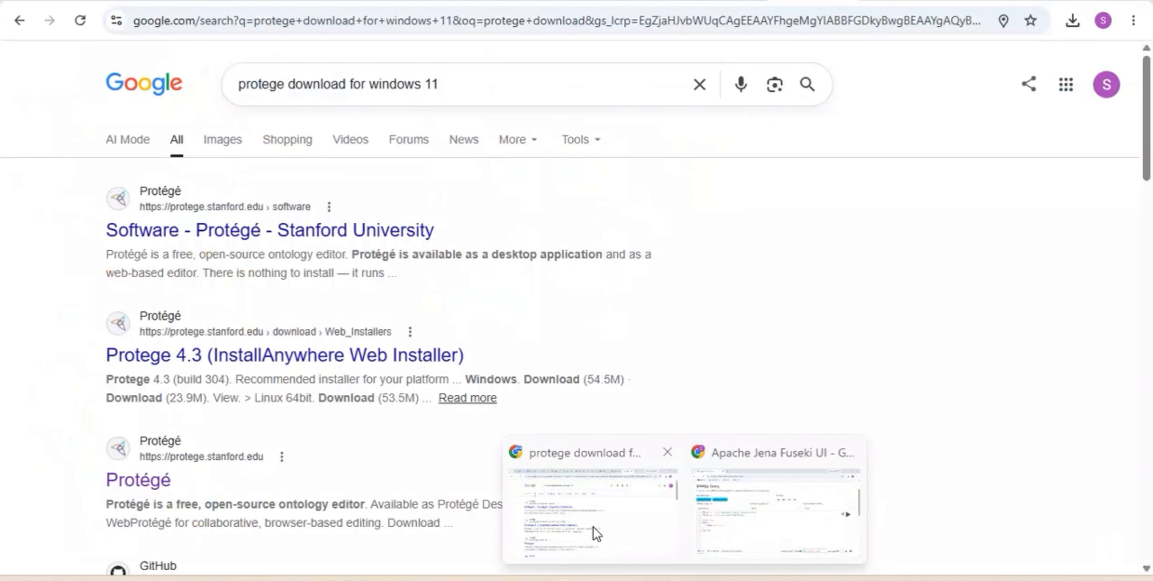
click(594, 526)
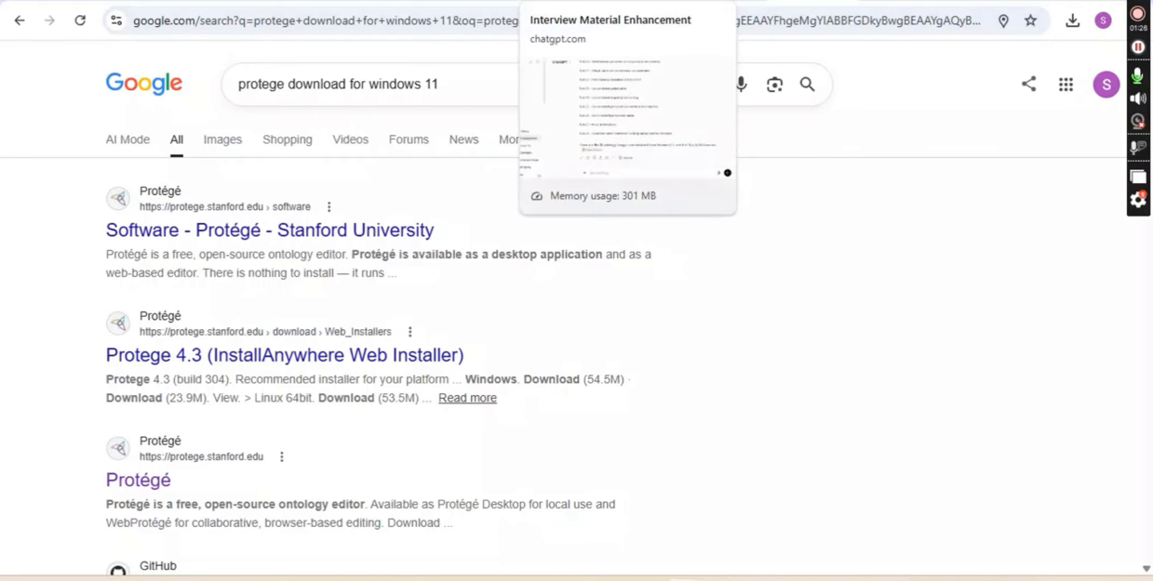
click(64, 1)
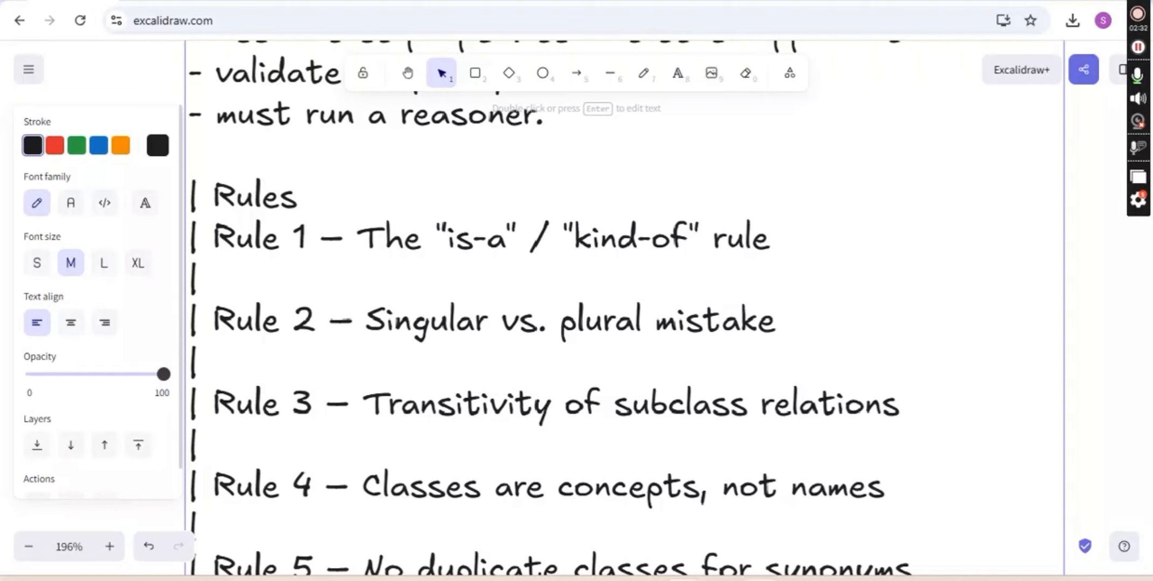
Switch to Protégé and examine the class hierarchy under owl:Thing in the healthcare-hospital ontology.
mouse_move(759, 579)
click(769, 523)
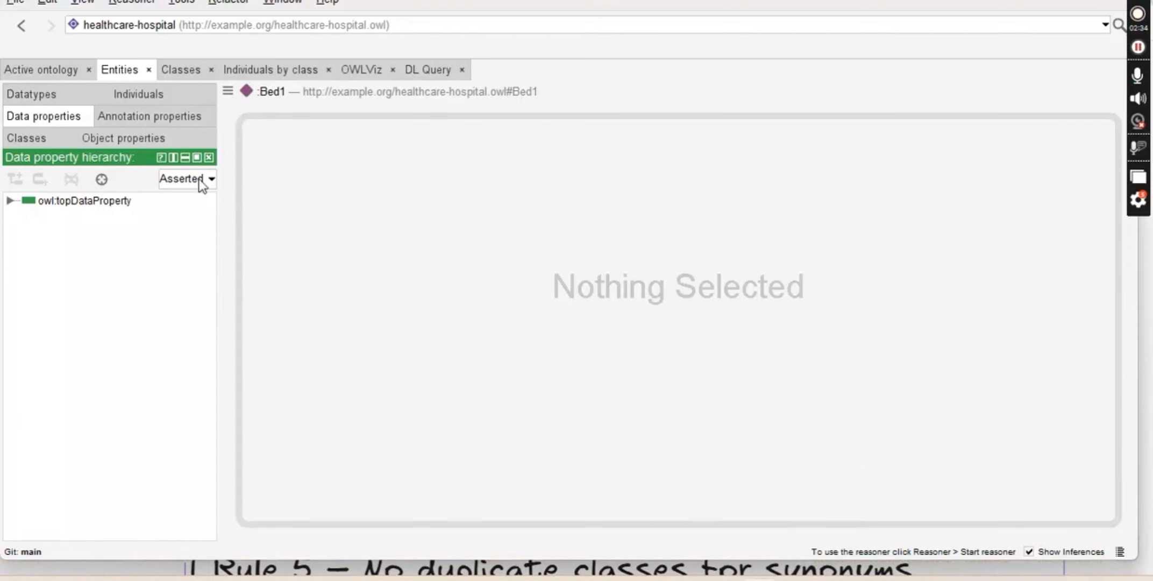
click(40, 135)
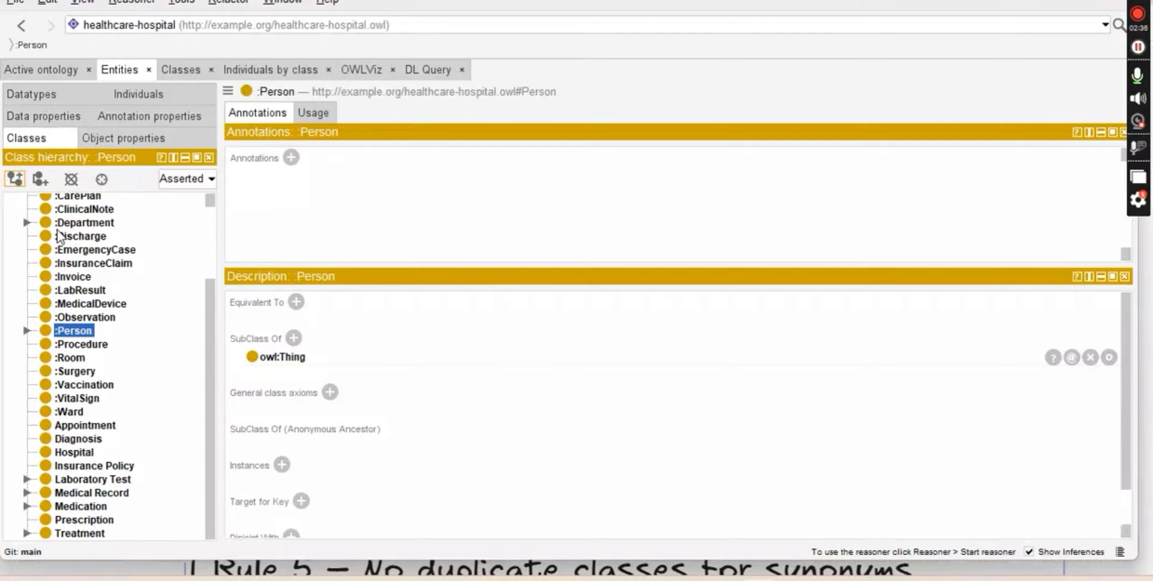
scroll(123, 353, up, 1)
scroll(123, 353, up, 2)
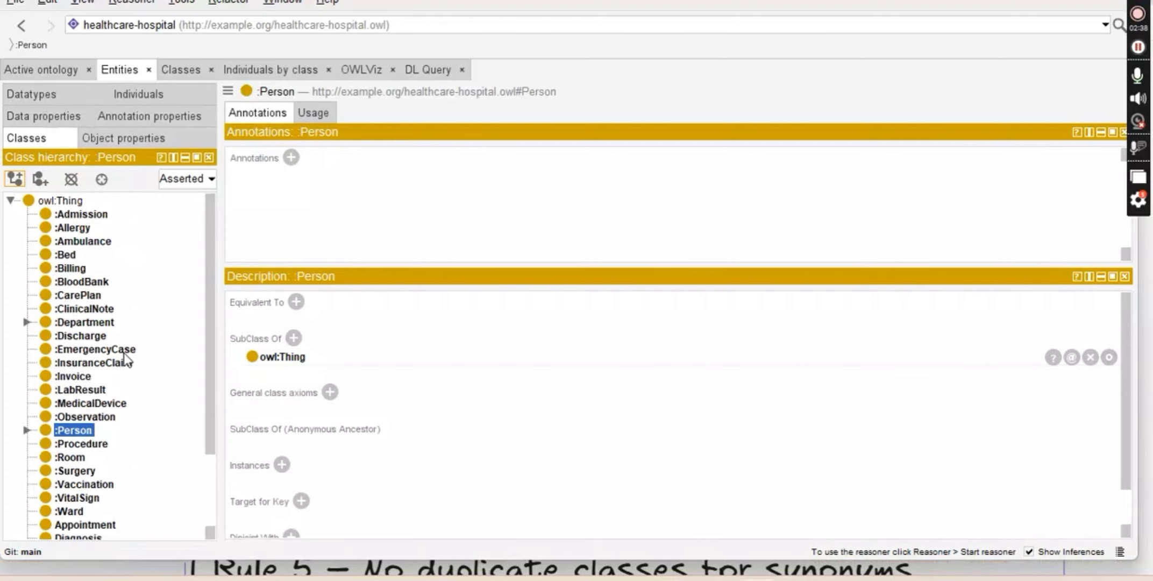
scroll(123, 353, down, 3)
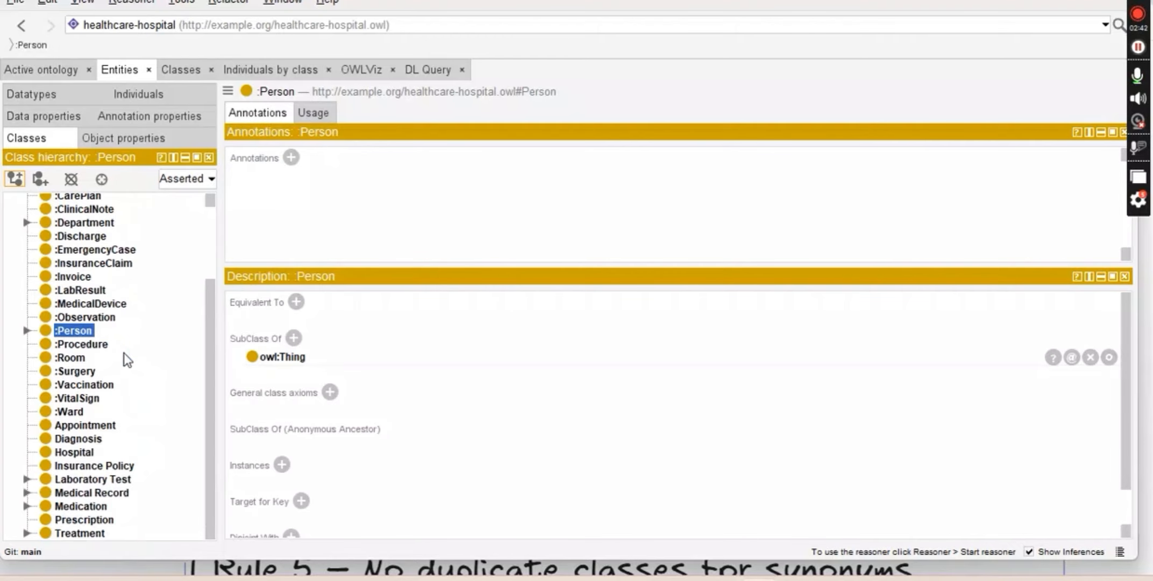
scroll(140, 320, up, 3)
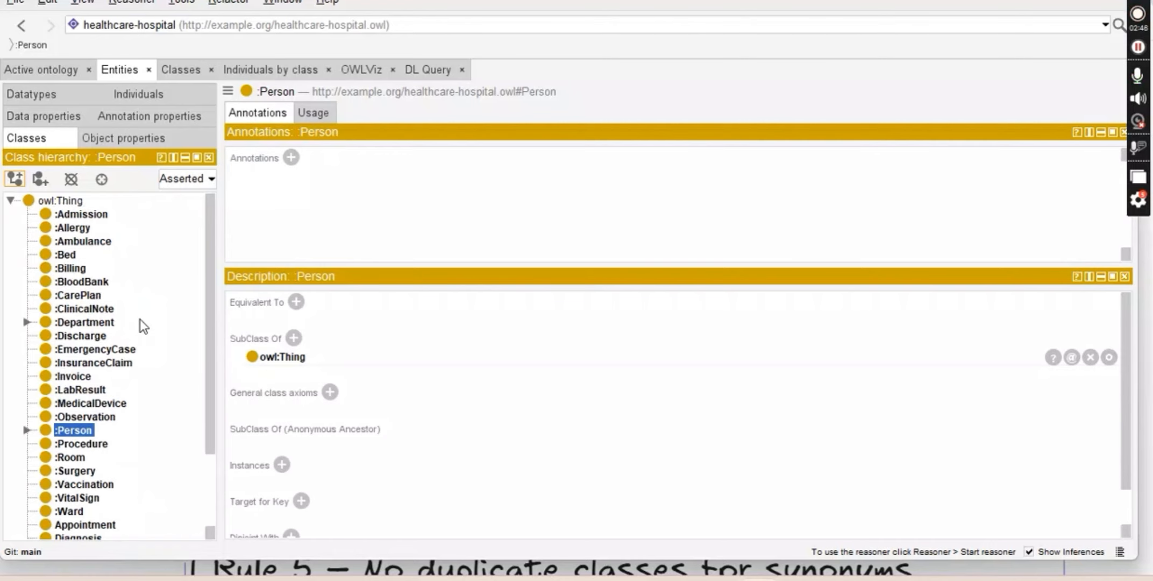
scroll(140, 319, down, 2)
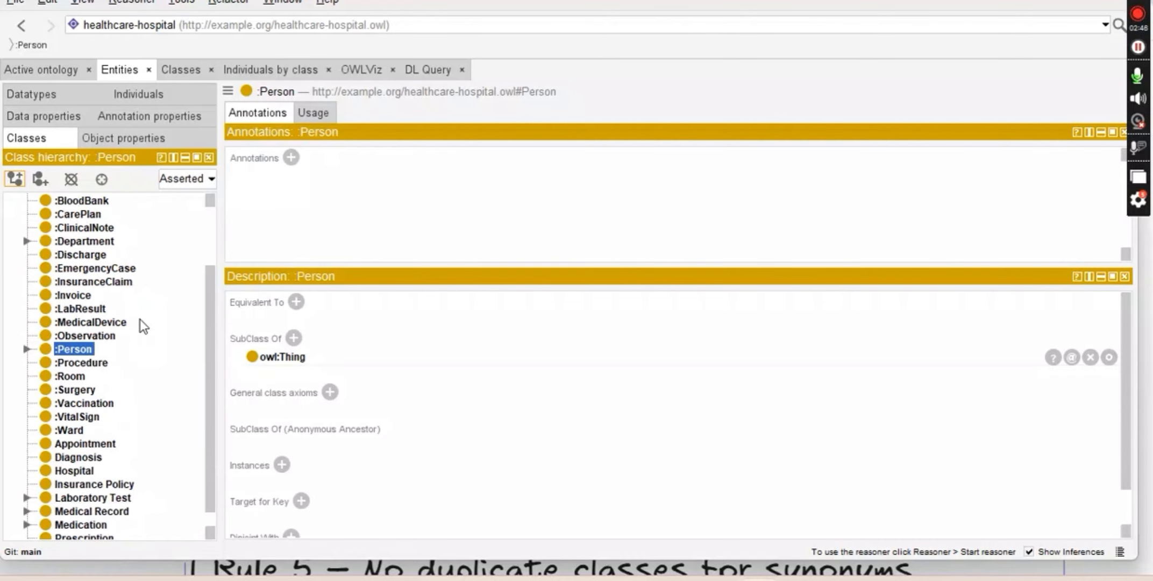
Expand the Person class and its Doctor subclass to review their subclasses.
click(26, 349)
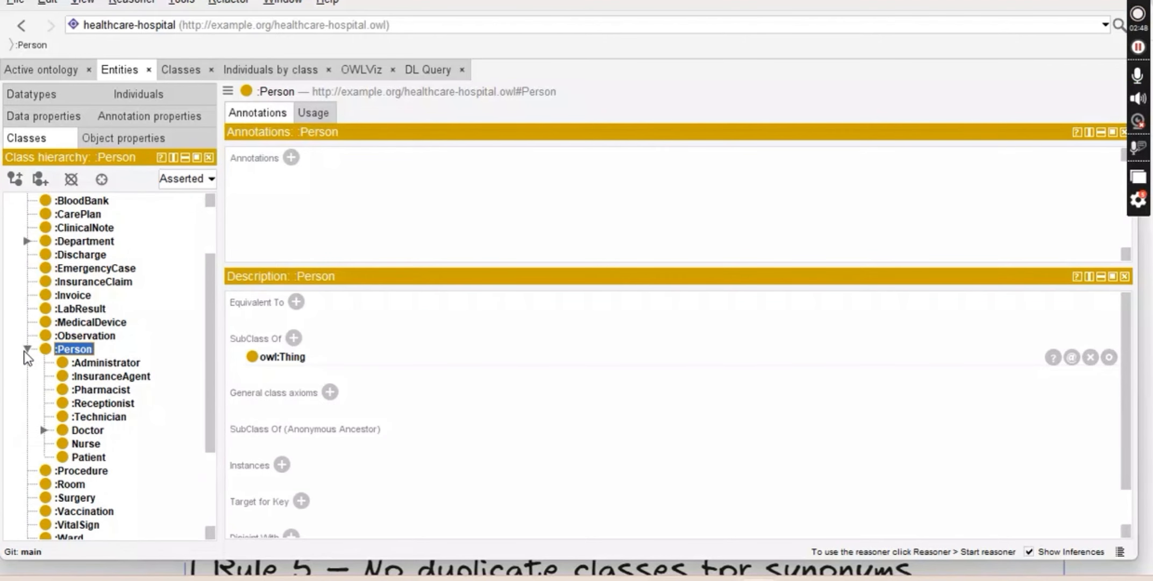
click(43, 430)
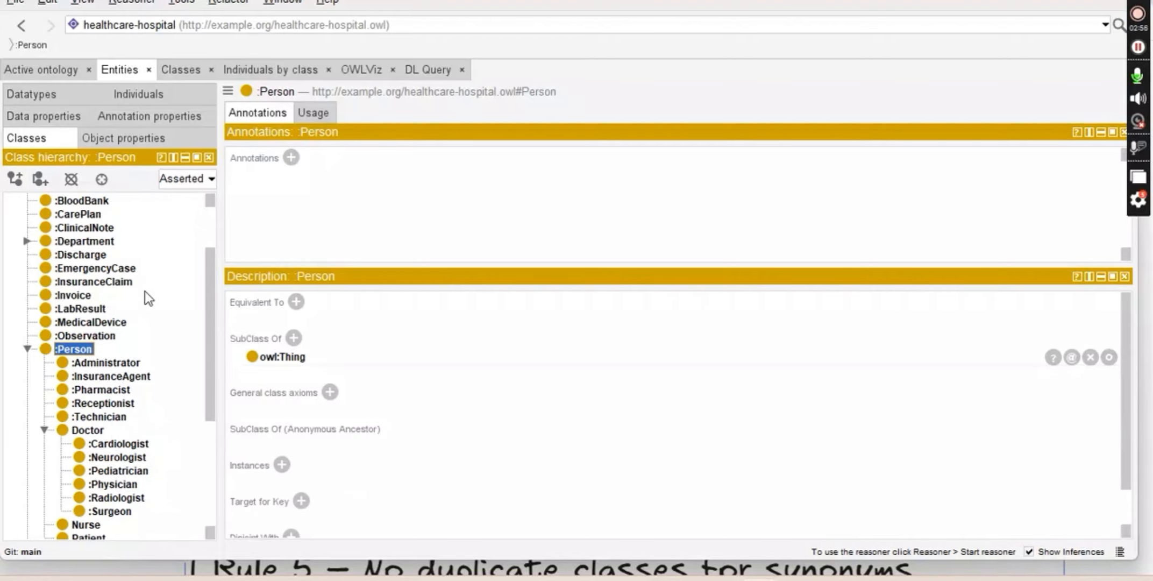
scroll(146, 288, up, 2)
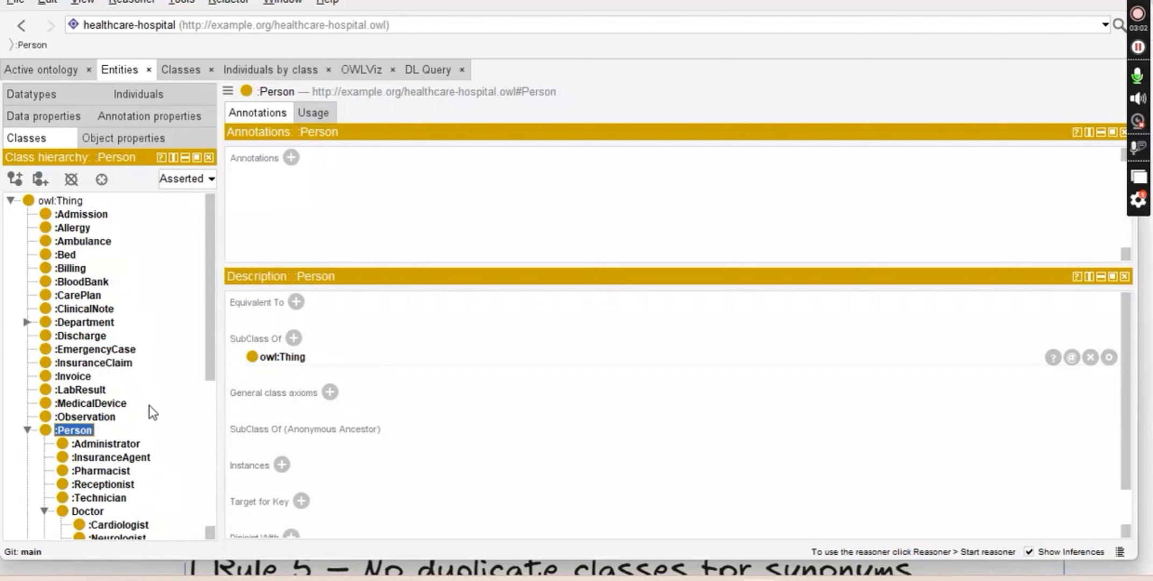
scroll(153, 408, down, 2)
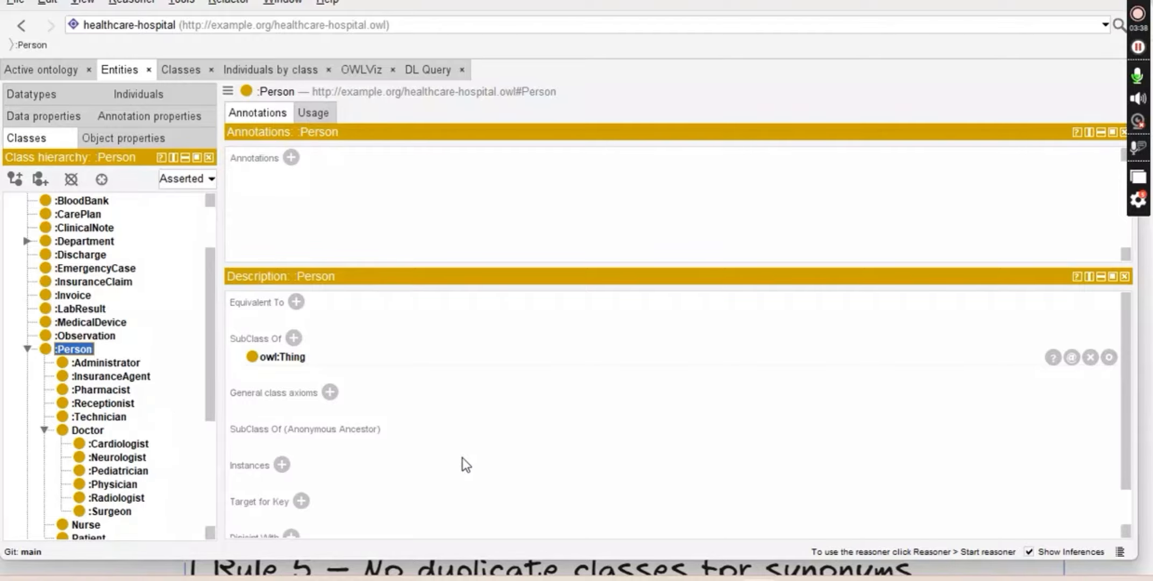
Switch to the Excalidraw whiteboard in the browser and review Rules 1 to 5 on class modelling.
mouse_move(682, 579)
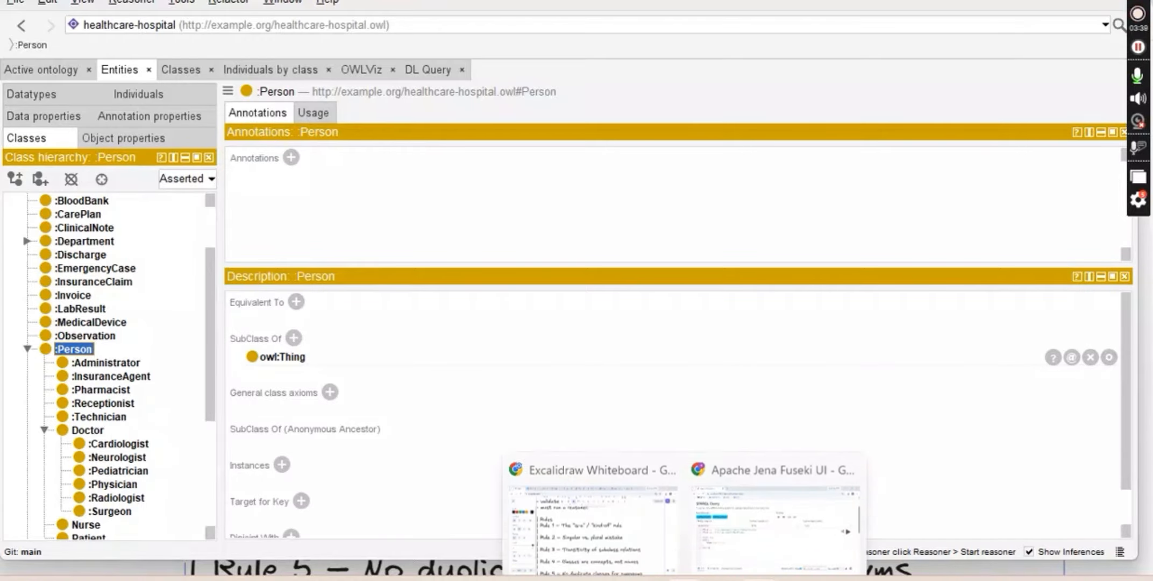
click(603, 521)
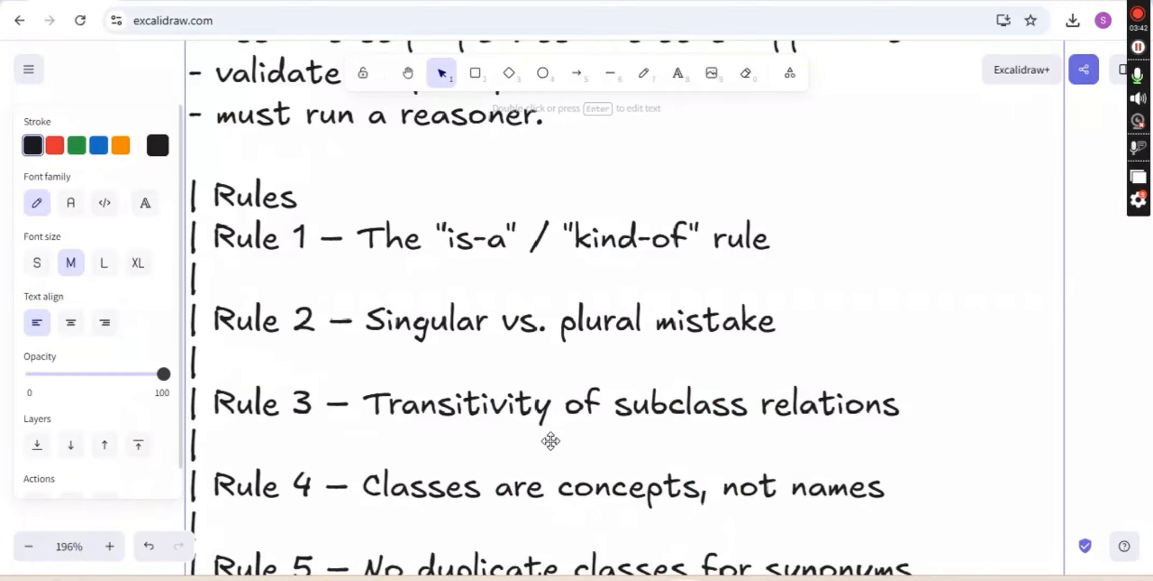
scroll(551, 442, down, 1)
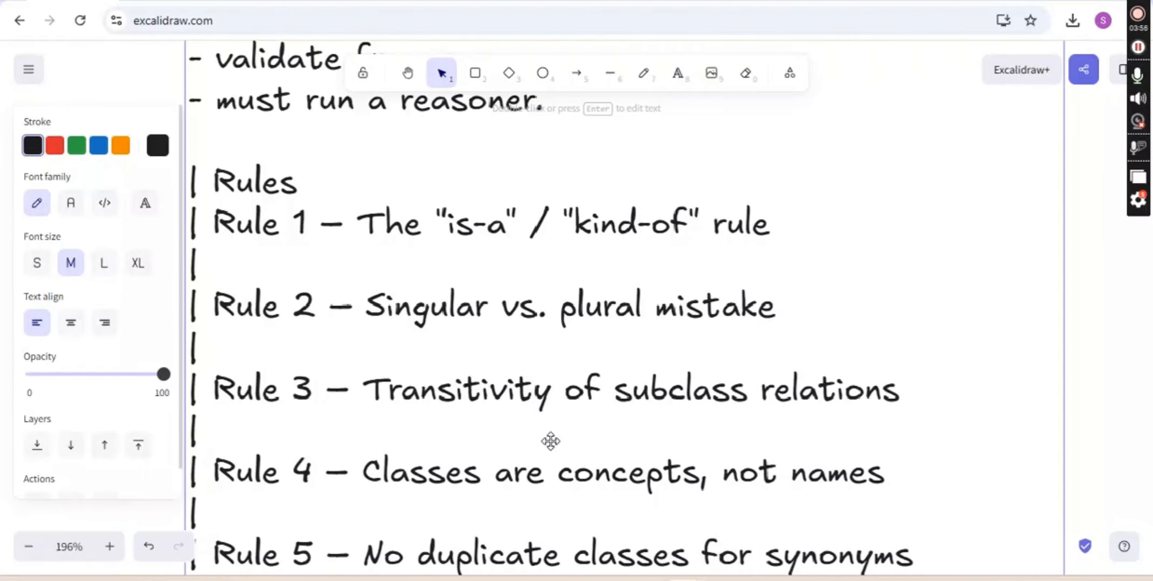
Compare the Person class and its subclasses in Protégé with the Excalidraw rules, ending on the Protégé window.
key(alt+Tab)
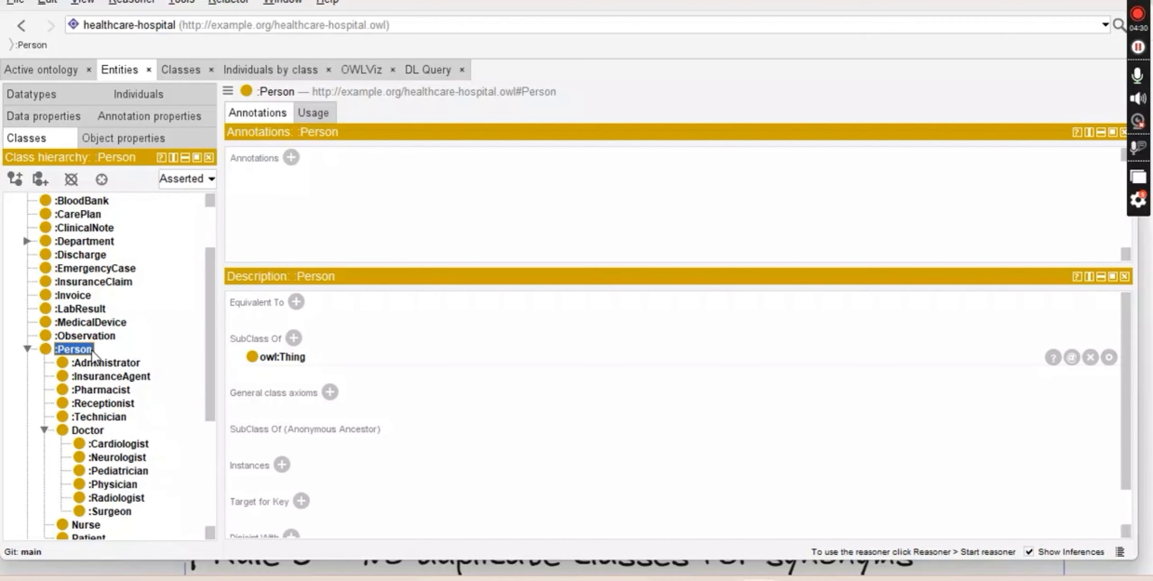
key(alt+Tab)
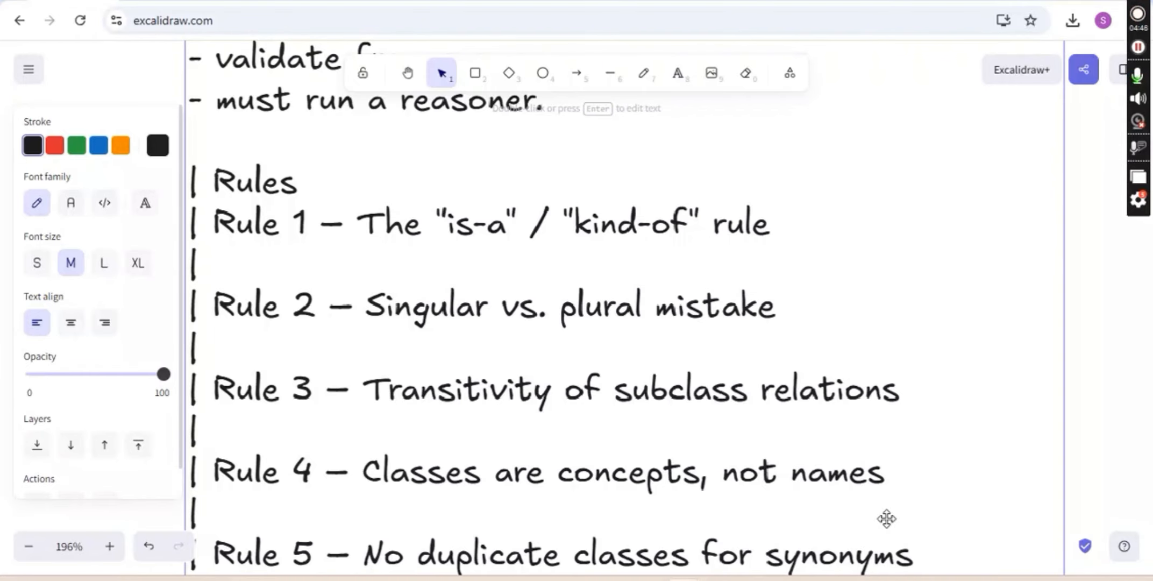
mouse_move(758, 579)
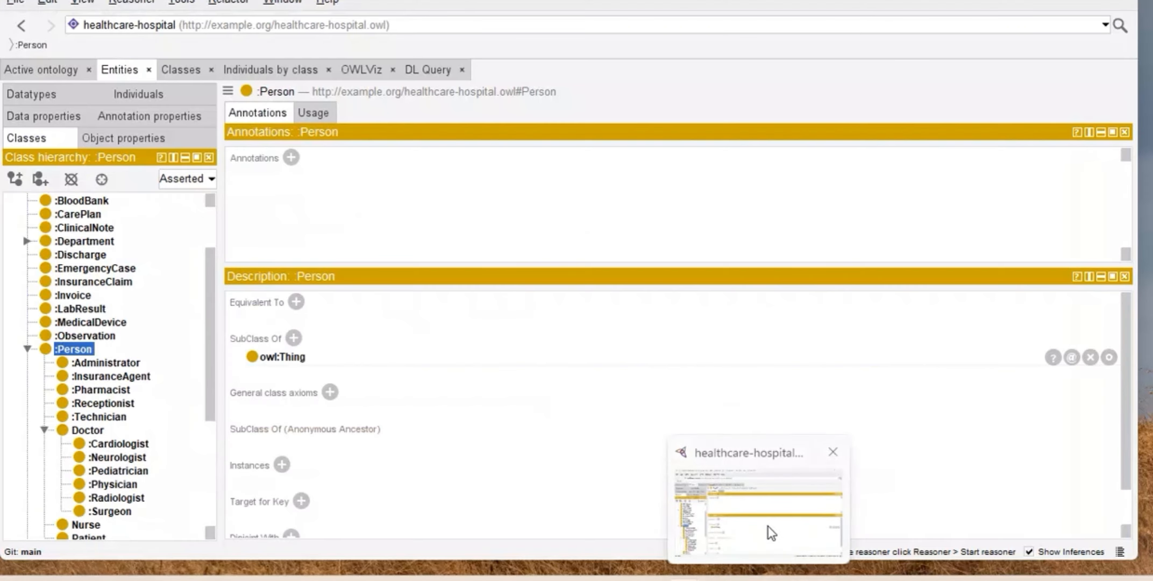
click(768, 526)
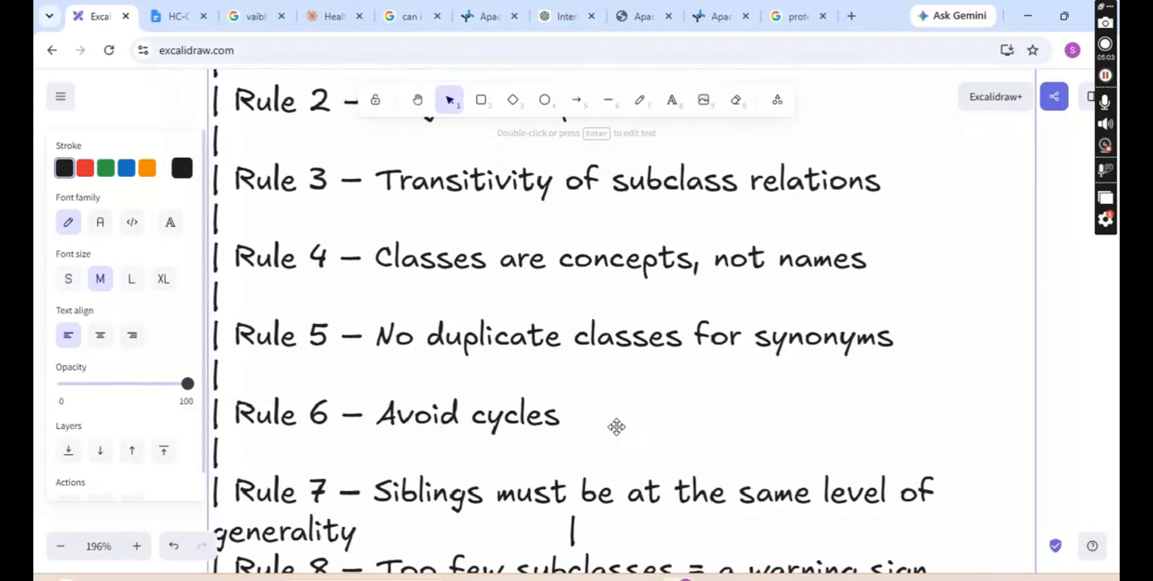
Review Rules 3 to 9 on the Excalidraw whiteboard, checking them against the class hierarchy in Protégé.
scroll(617, 425, down, 3)
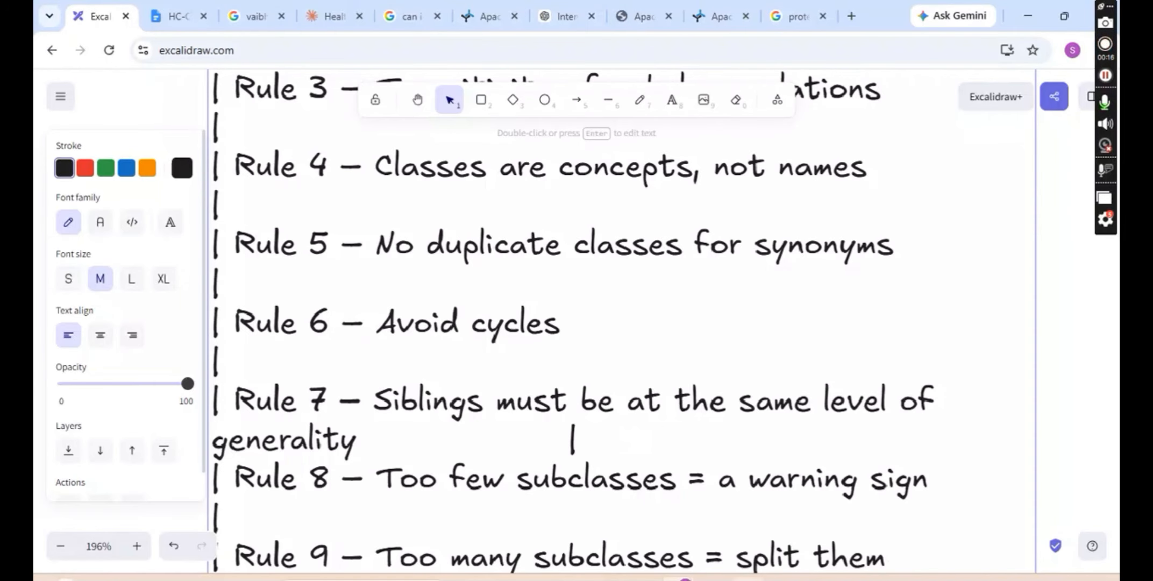
mouse_move(748, 578)
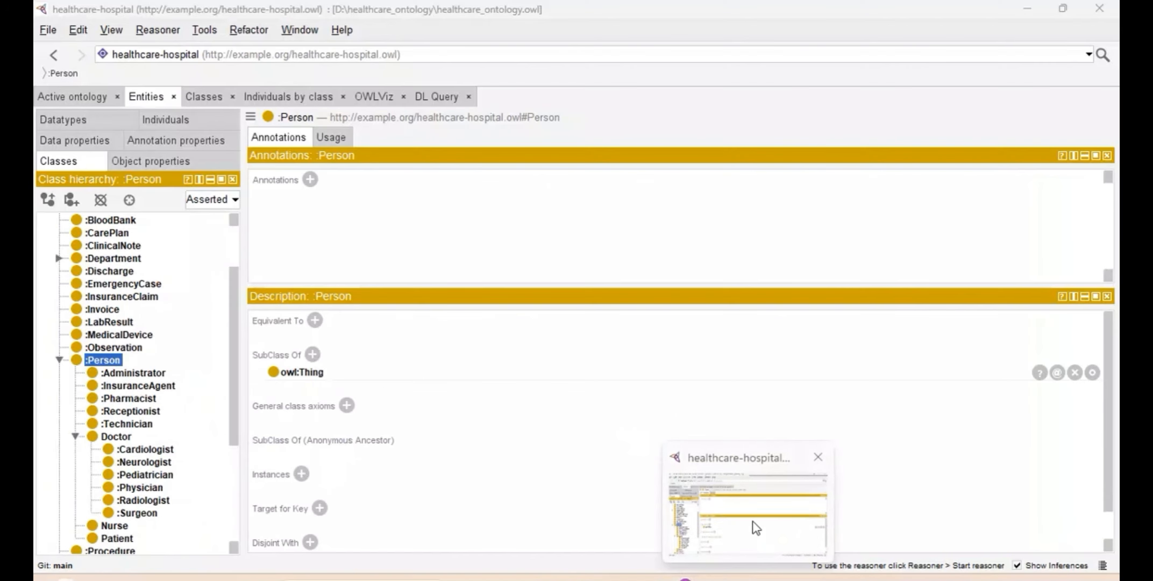
click(753, 527)
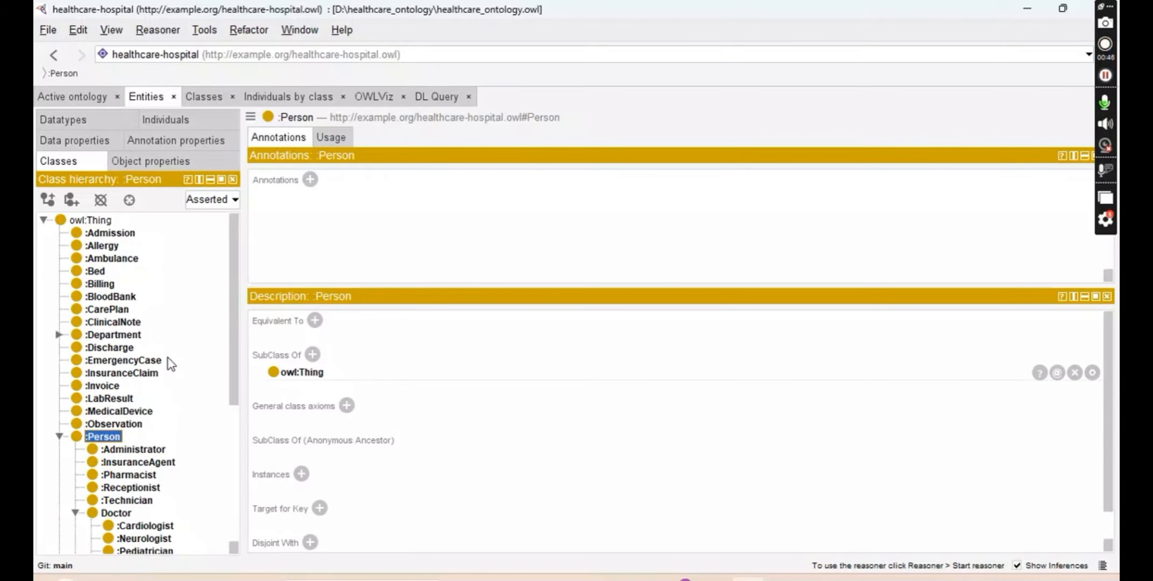
key(alt+Tab)
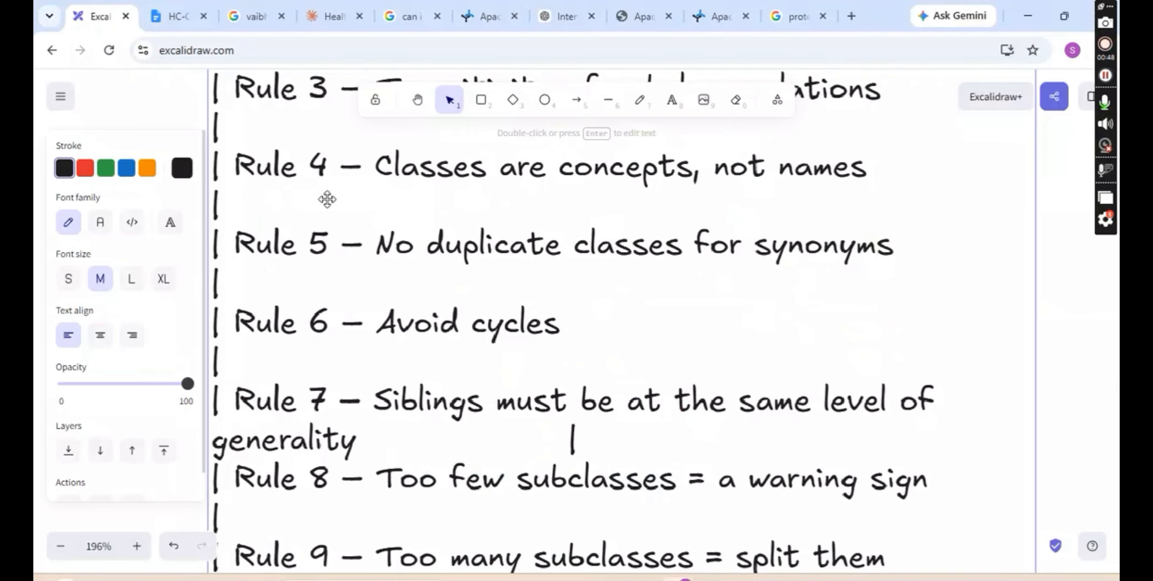
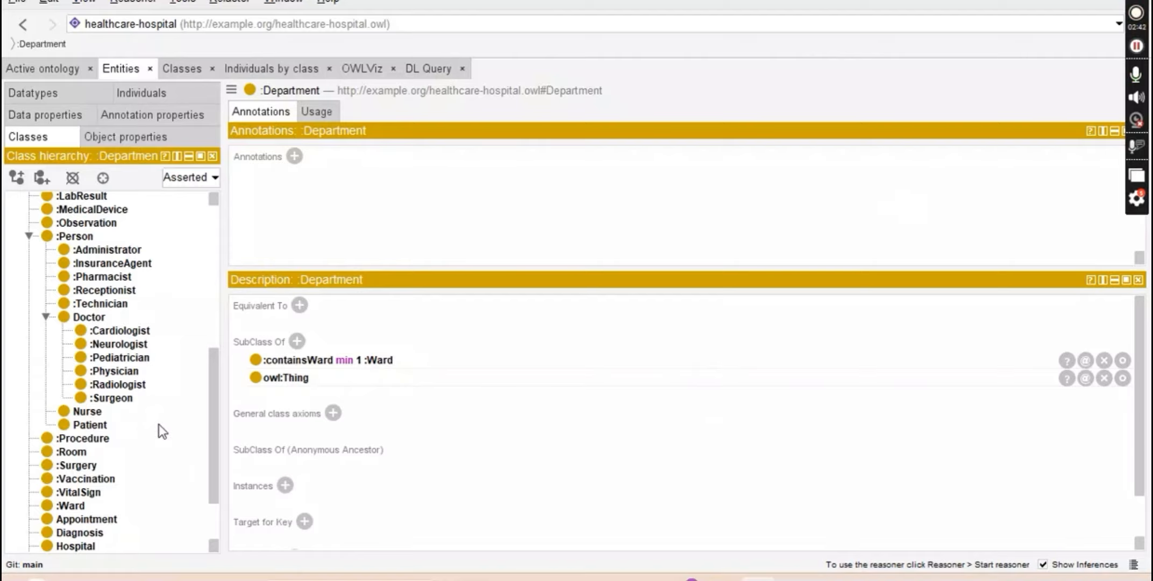
Collapse the Department class in the Protégé class hierarchy and show the description of the Ambulance class.
scroll(152, 438, up, 8)
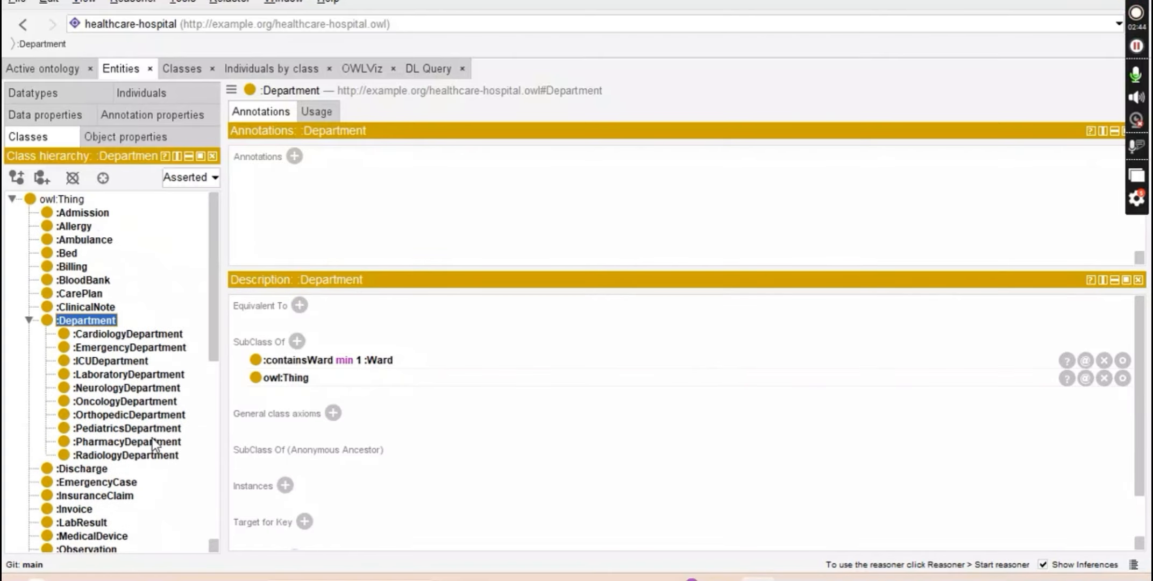
click(29, 320)
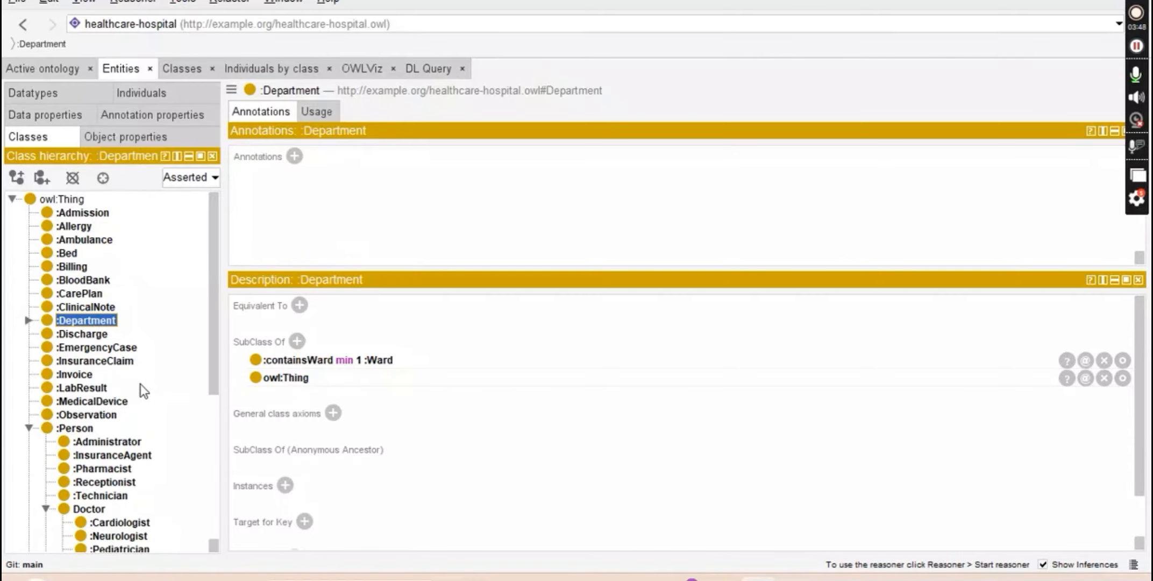
click(86, 241)
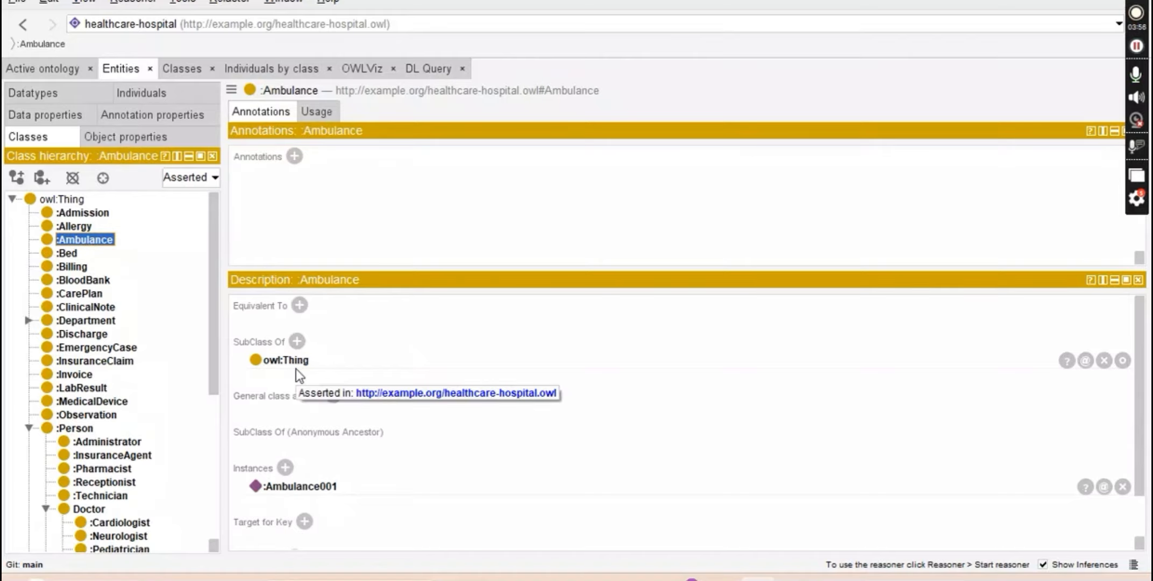
Open the dialog for creating a subclass of owl:Thing and close it without creating a class.
click(61, 200)
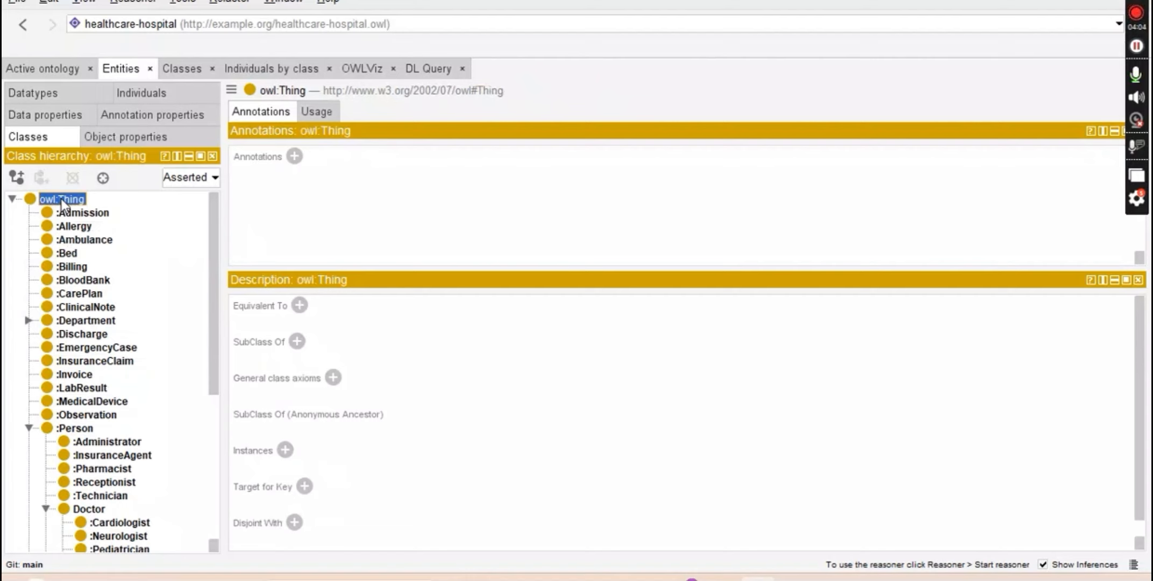
click(18, 178)
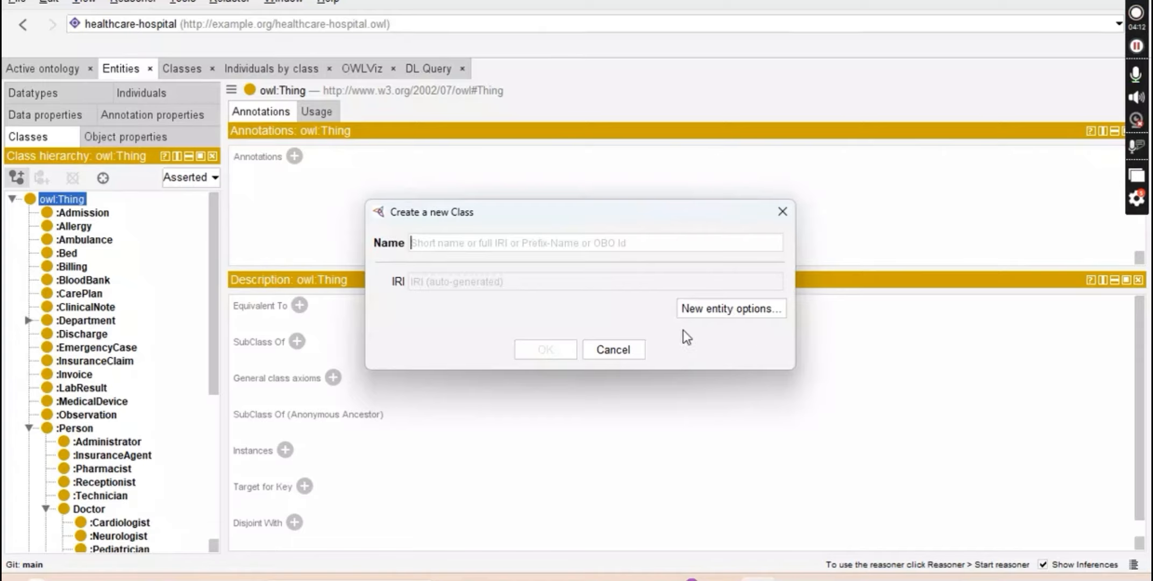
click(781, 213)
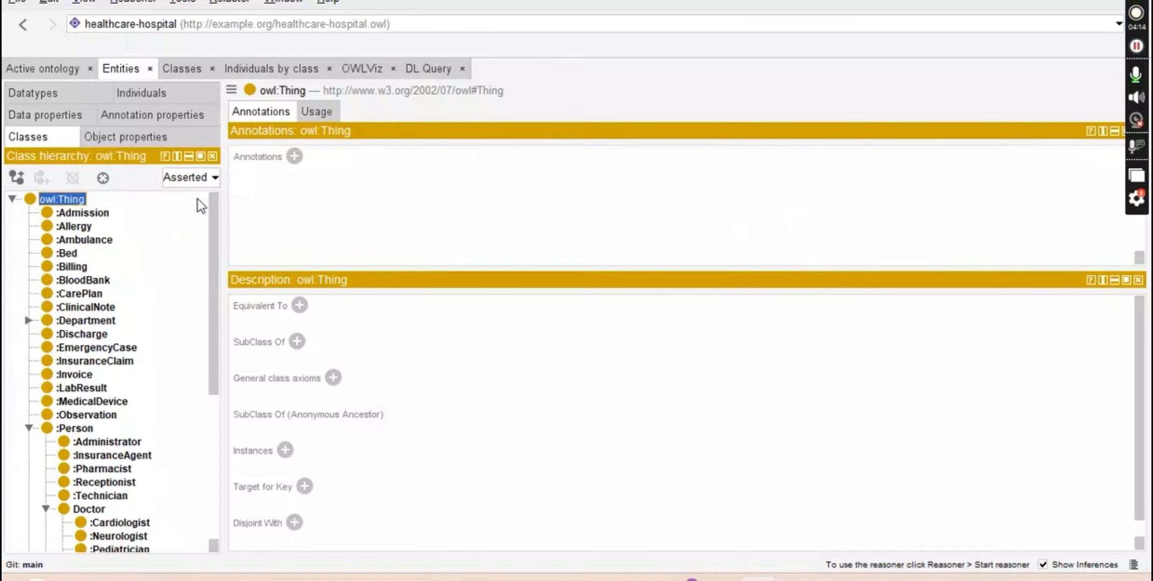
Show the description of the Admission class, and expand Department to view its subclasses before collapsing it again.
click(101, 214)
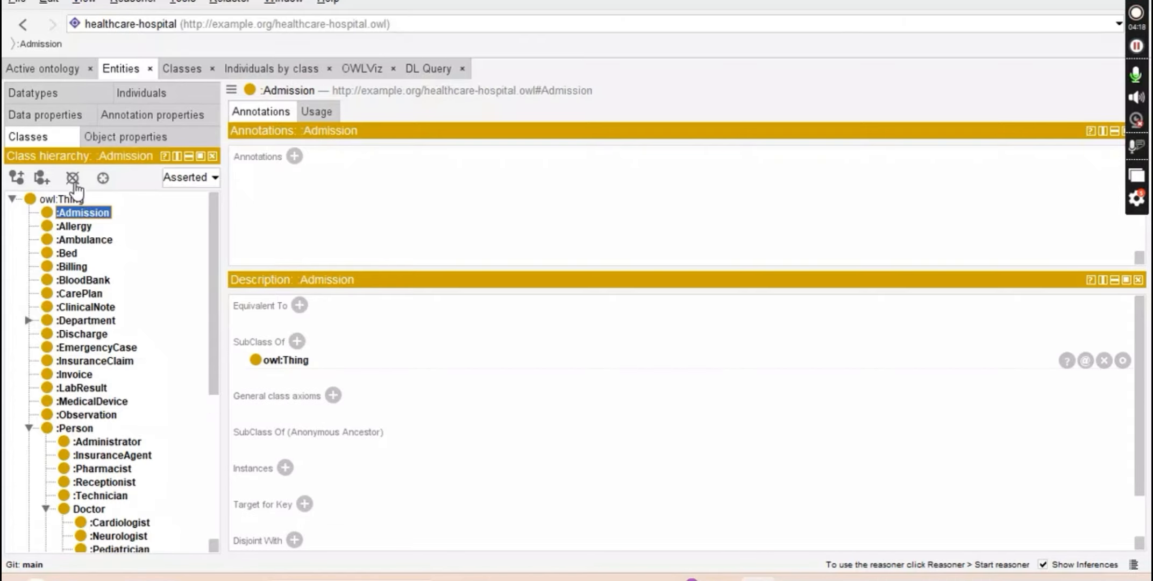
click(29, 321)
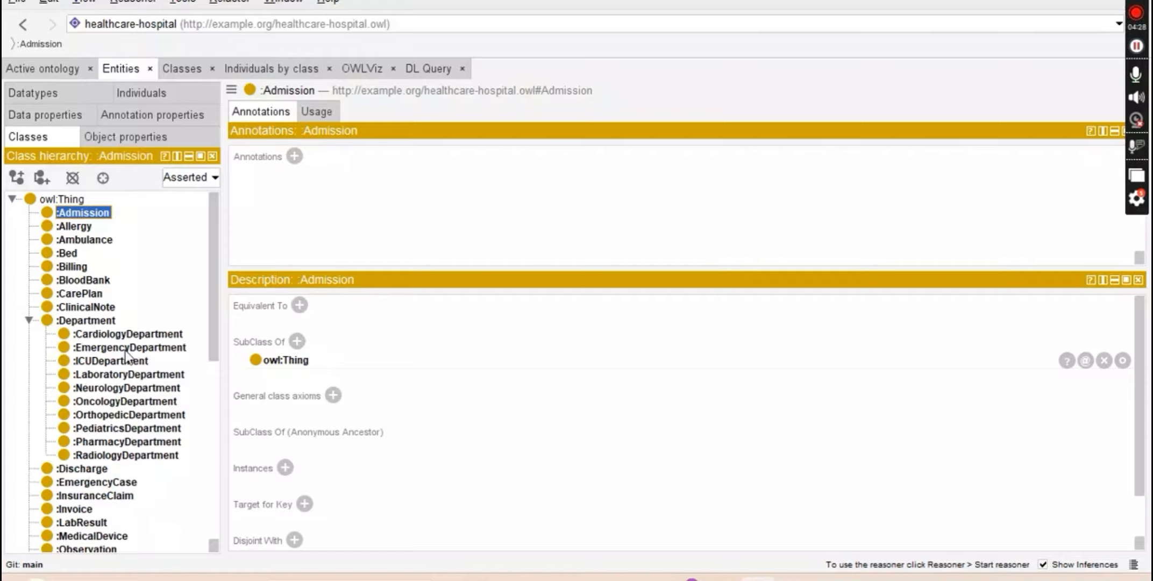
click(29, 323)
Look through the classes below Person in the hierarchy and show the Diagnosis class's annotations and description.
scroll(54, 425, down, 4)
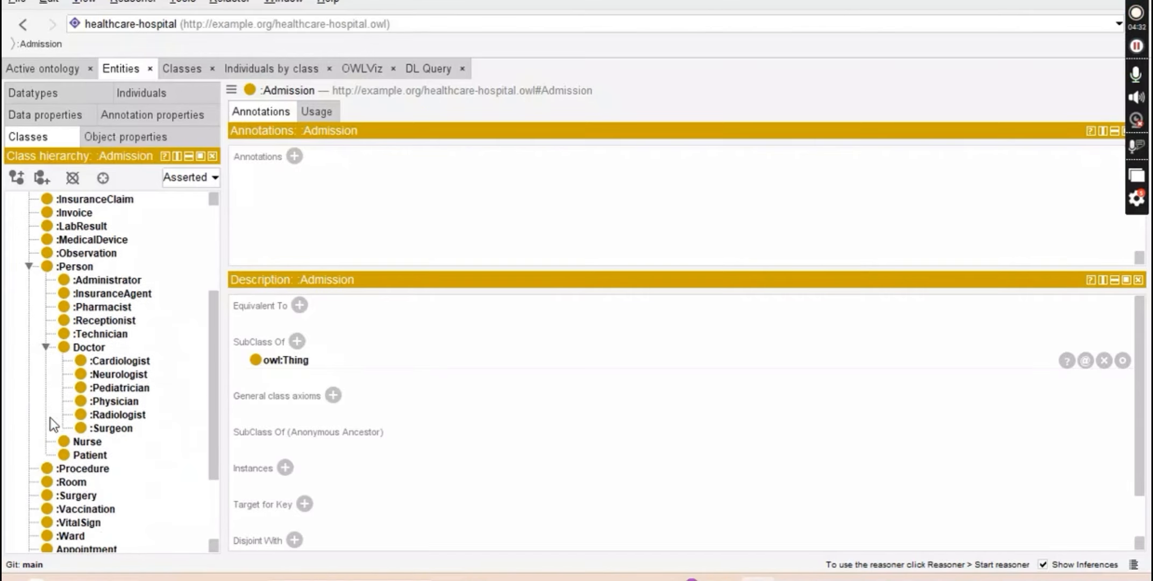
scroll(52, 425, down, 2)
scroll(52, 425, down, 1)
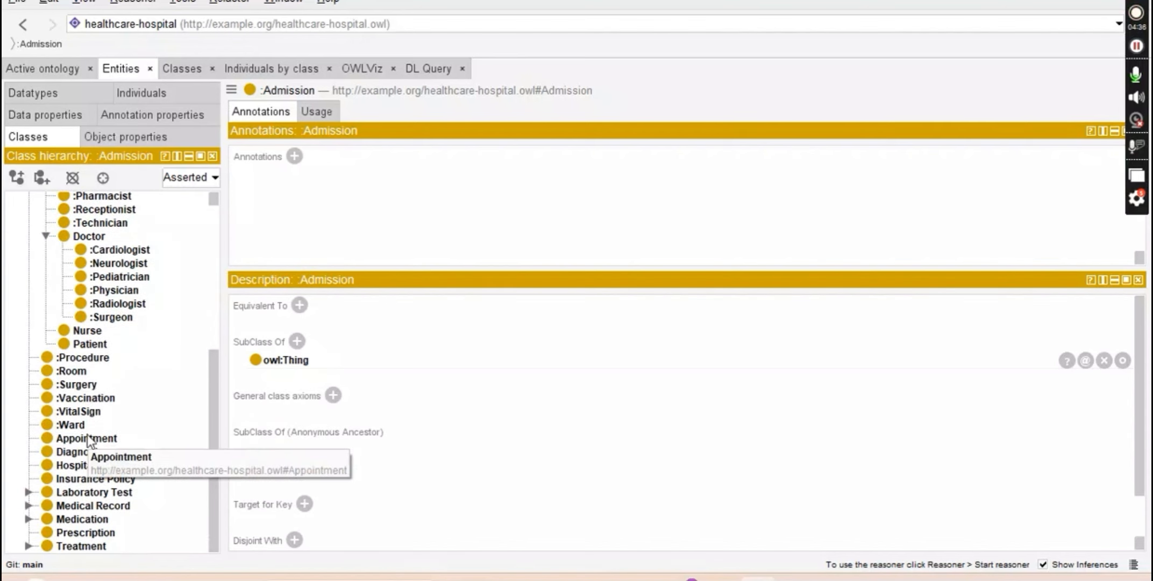
click(79, 457)
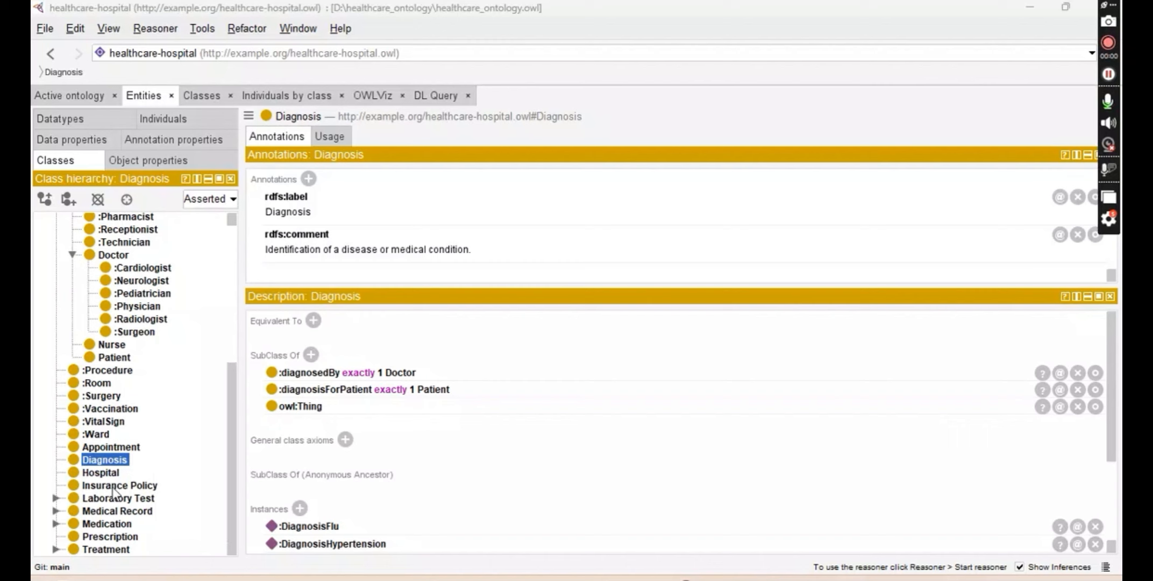
Select the Laboratory Test class and expand it to review its description and subclasses.
click(96, 496)
click(55, 498)
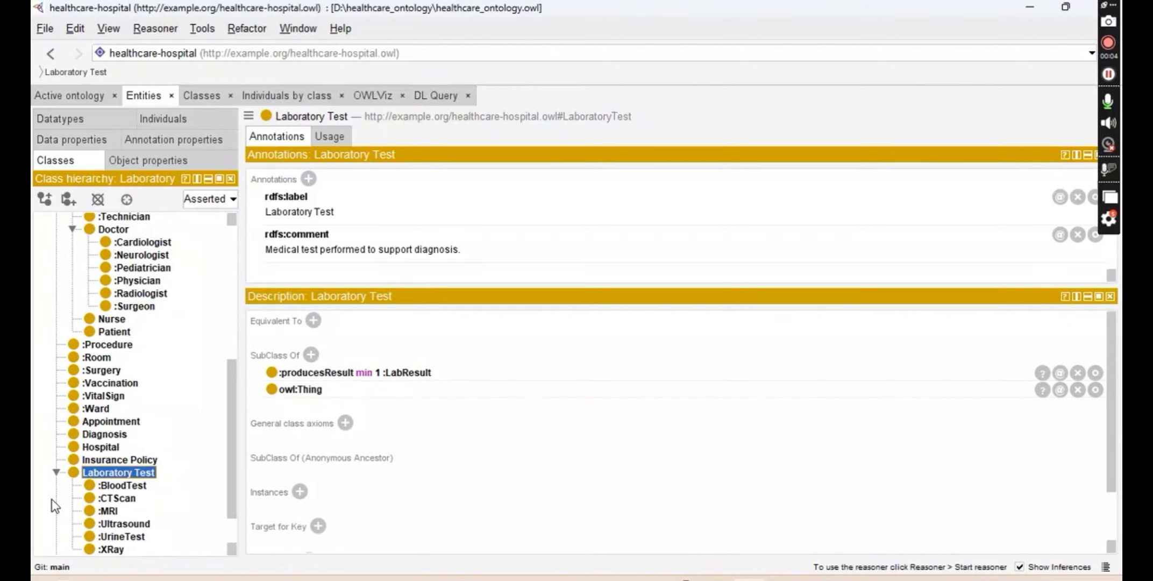
scroll(194, 434, down, 2)
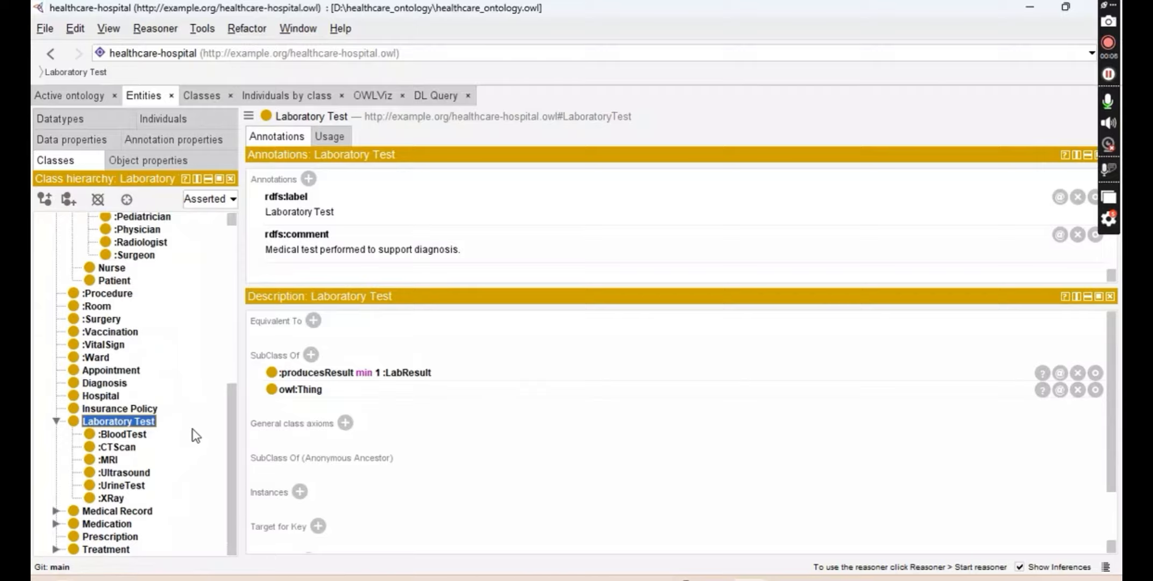
Expand the Medical Record, Medication and Treatment classes to review their subclasses, ending at the start of the class hierarchy.
click(55, 510)
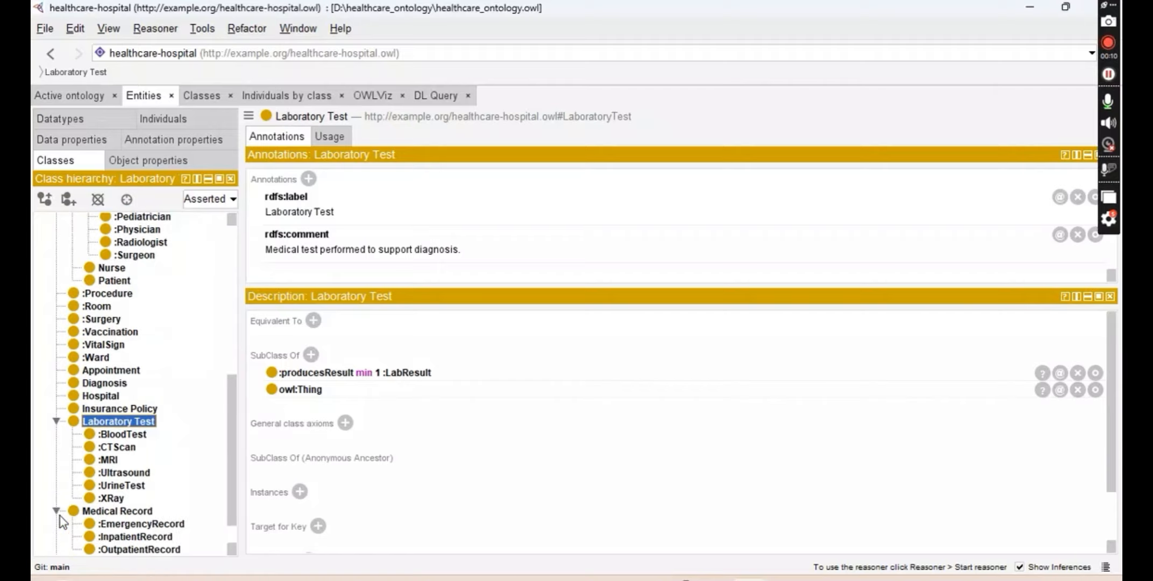
scroll(154, 491, down, 1)
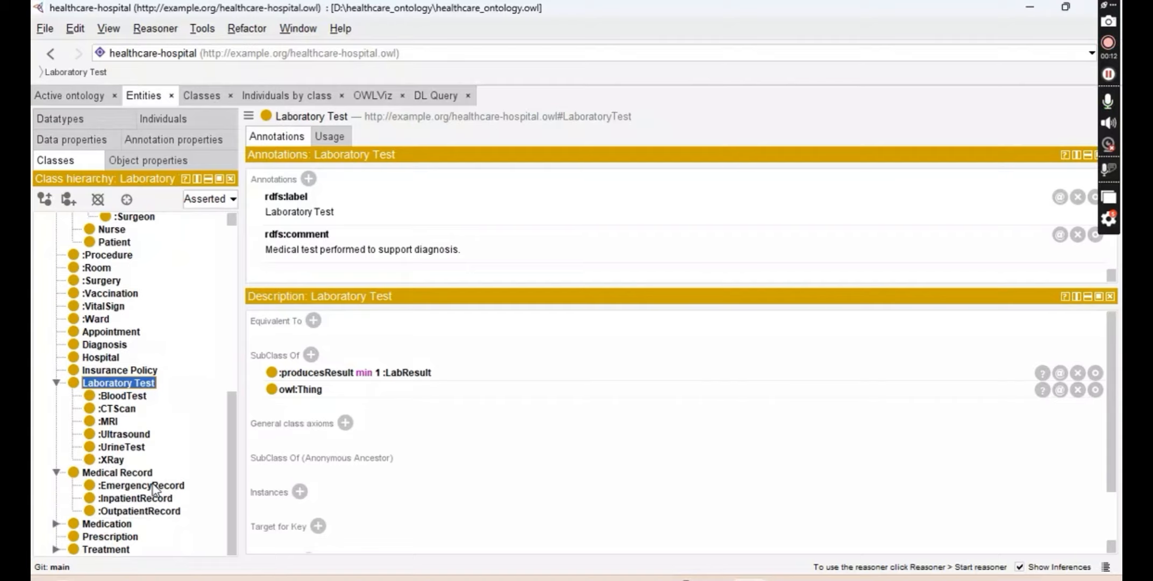
click(55, 523)
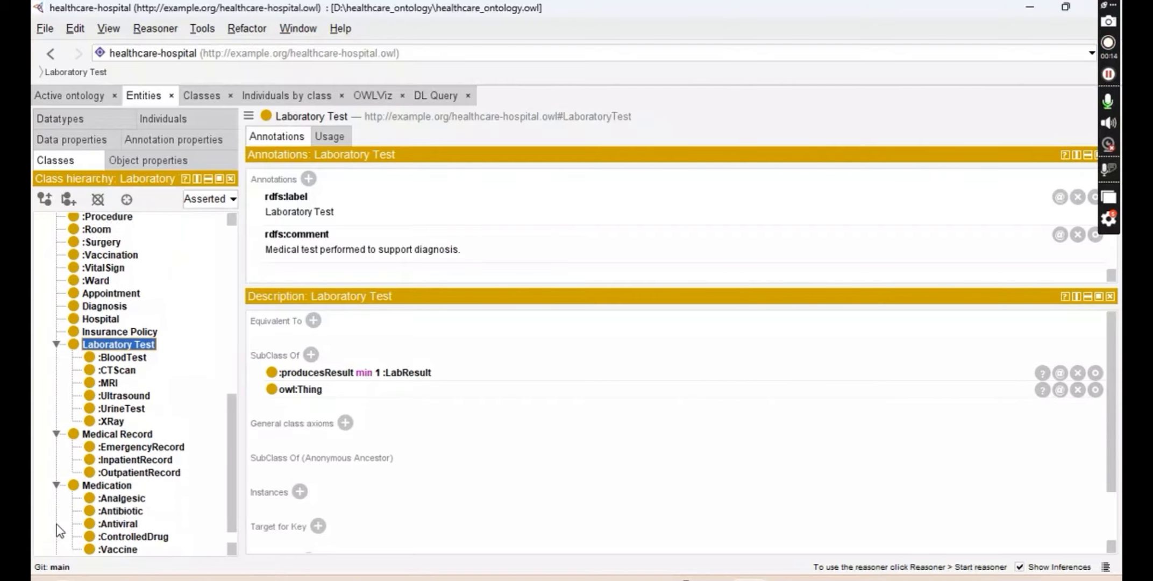
scroll(167, 461, down, 1)
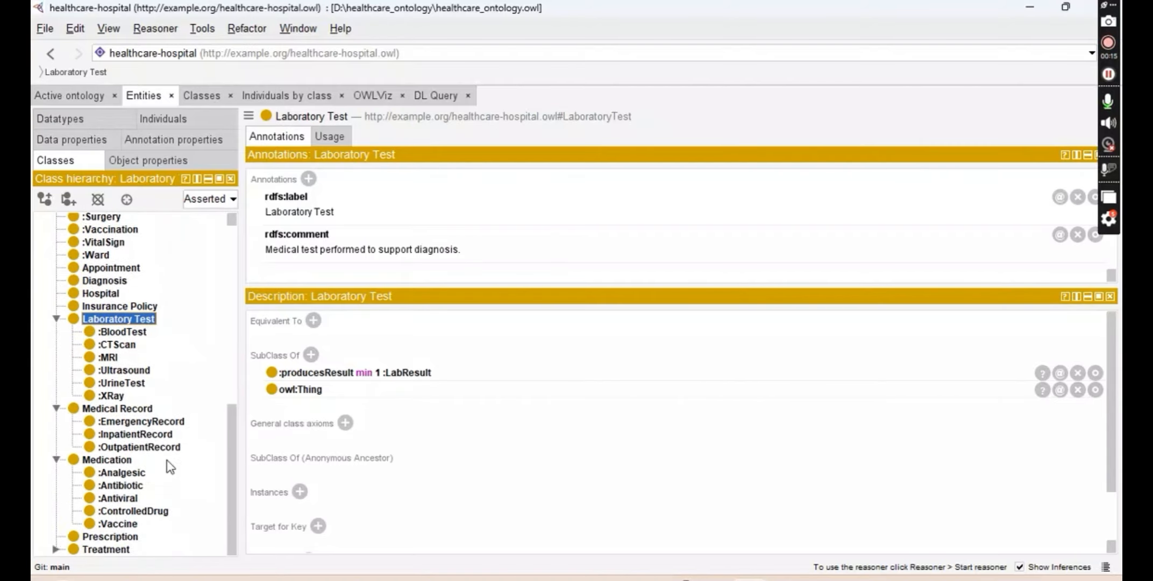
click(54, 549)
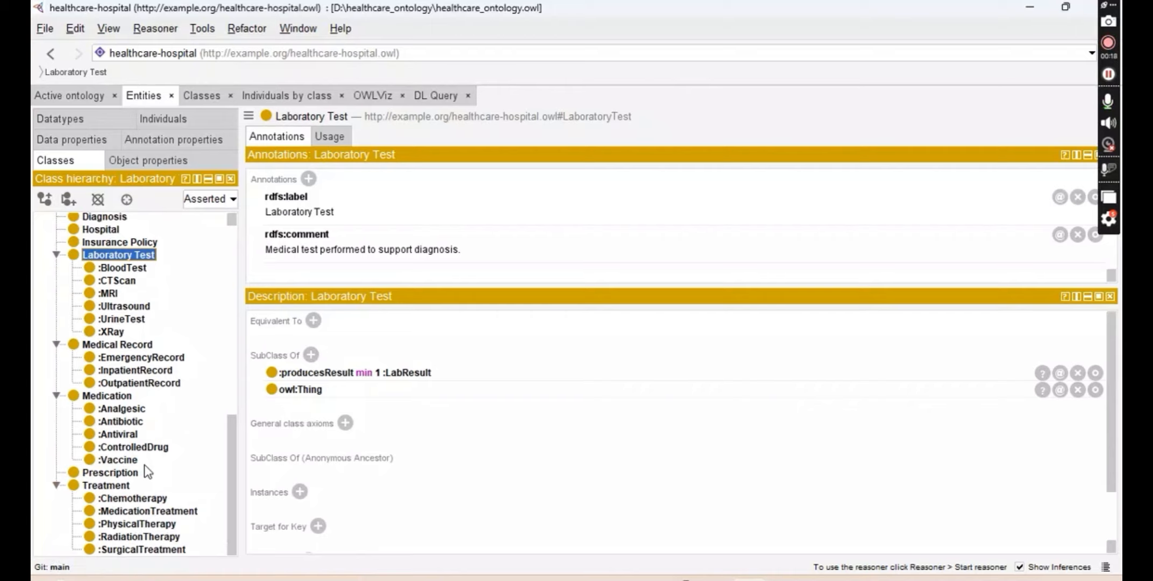
scroll(145, 464, up, 15)
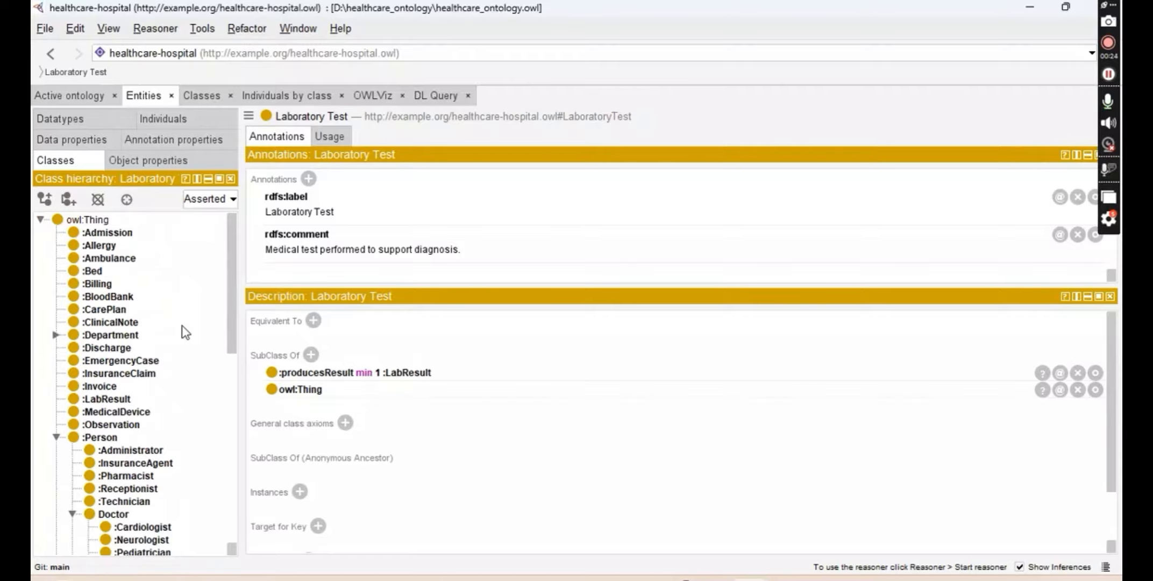
Expand owl:topDataProperty in the data property hierarchy and show the domain and range of the dateOfBirth property.
click(68, 142)
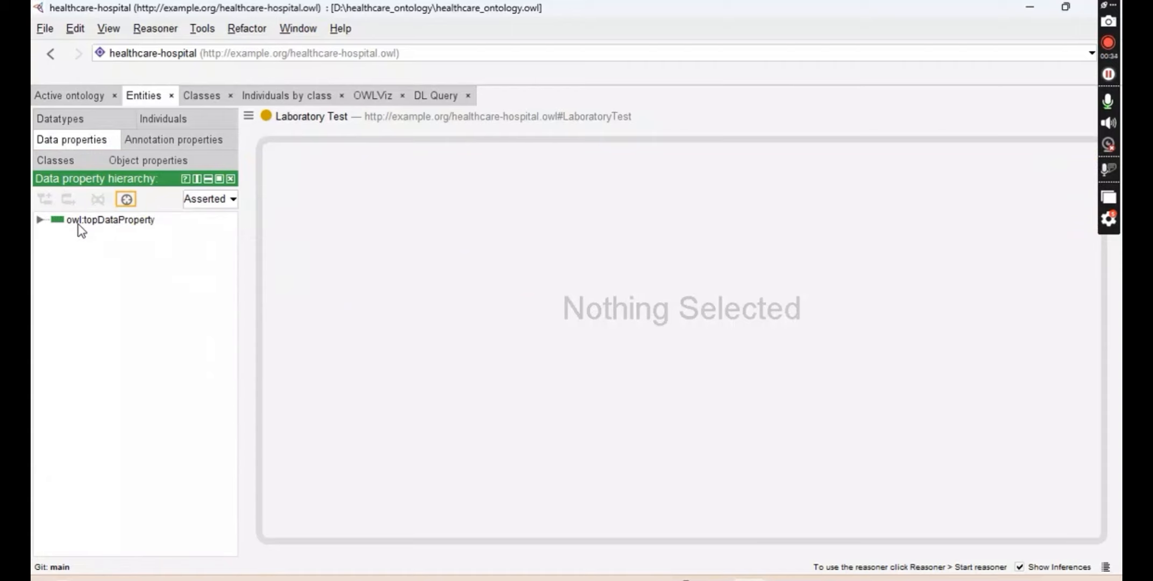
click(40, 220)
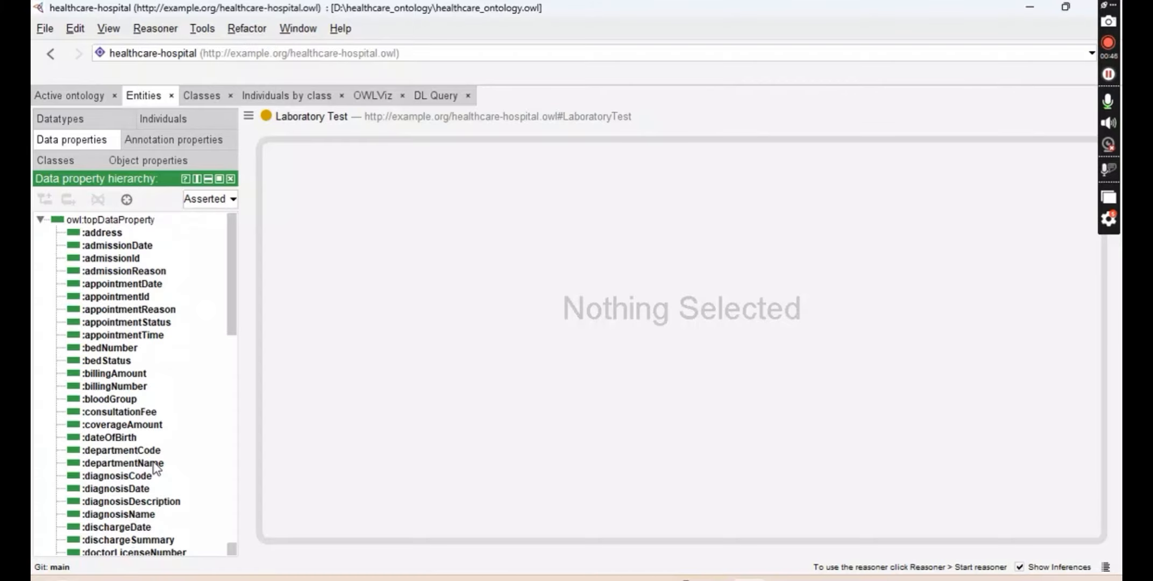
scroll(155, 438, down, 4)
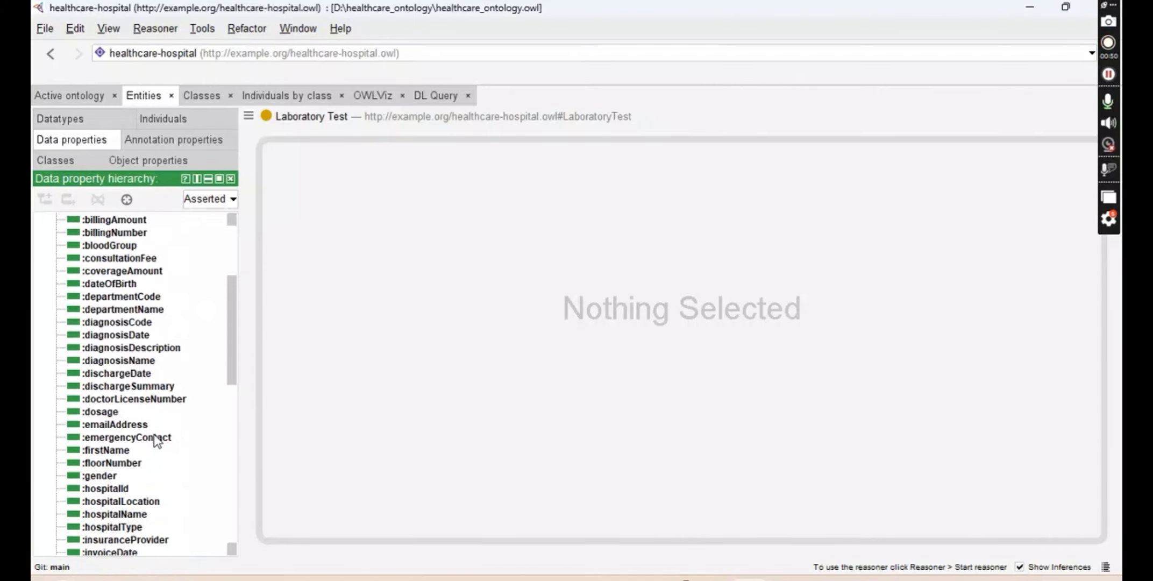
click(113, 284)
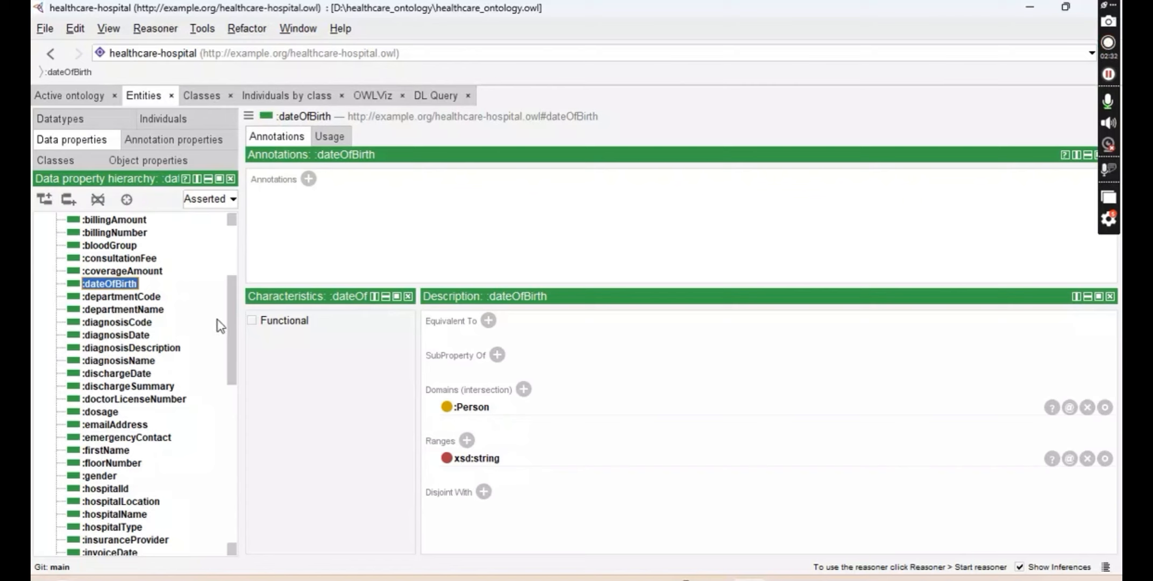
Review the domains and ranges of the departmentCode and firstName data properties, and look through the rest of the data property hierarchy.
click(130, 299)
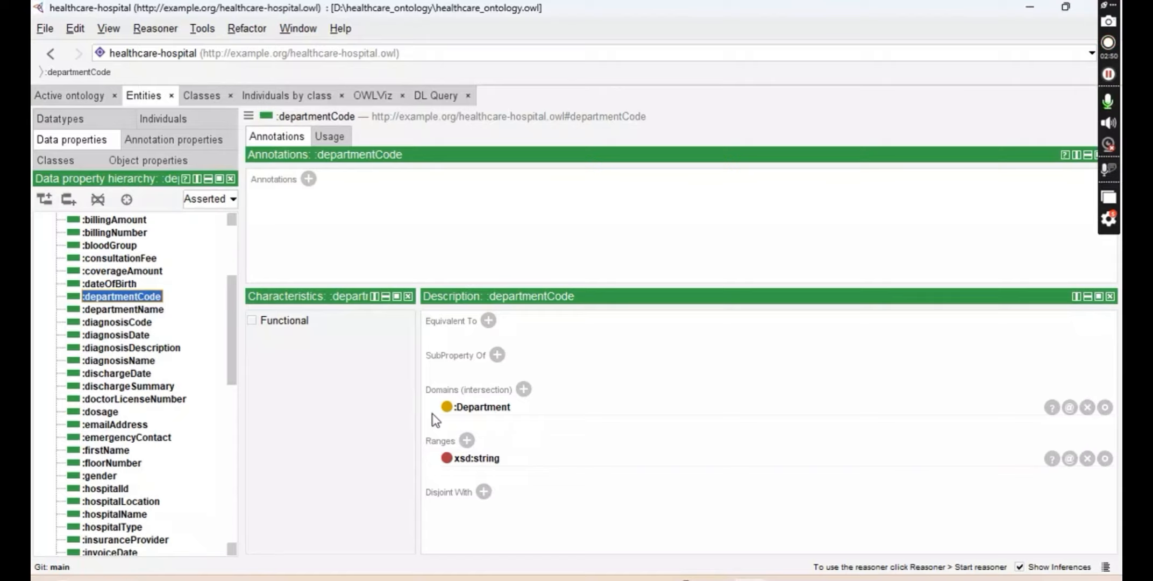
click(120, 451)
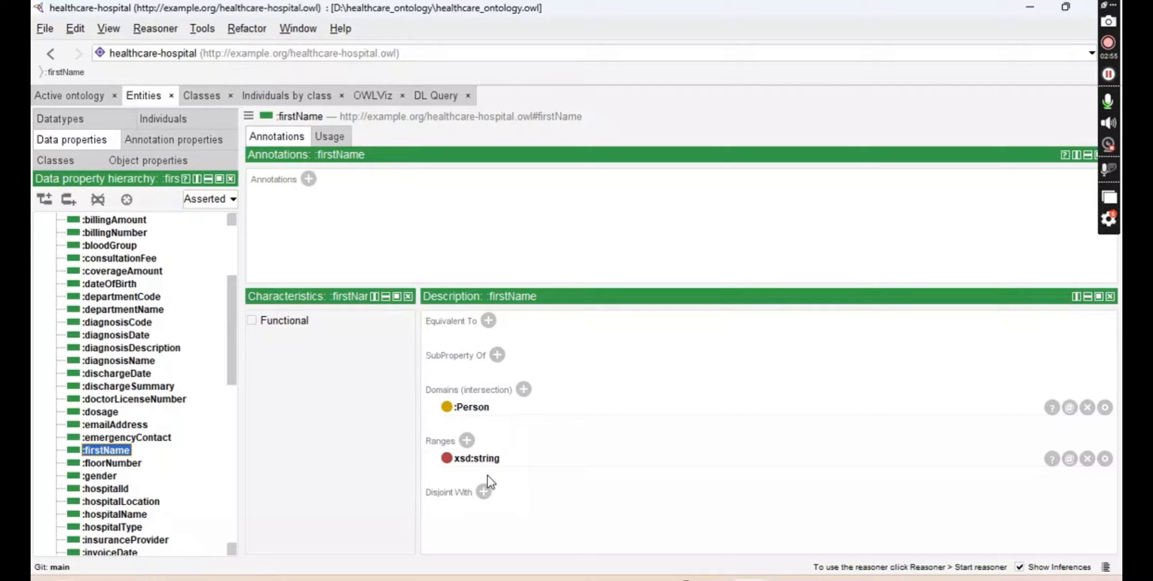
scroll(141, 514, down, 10)
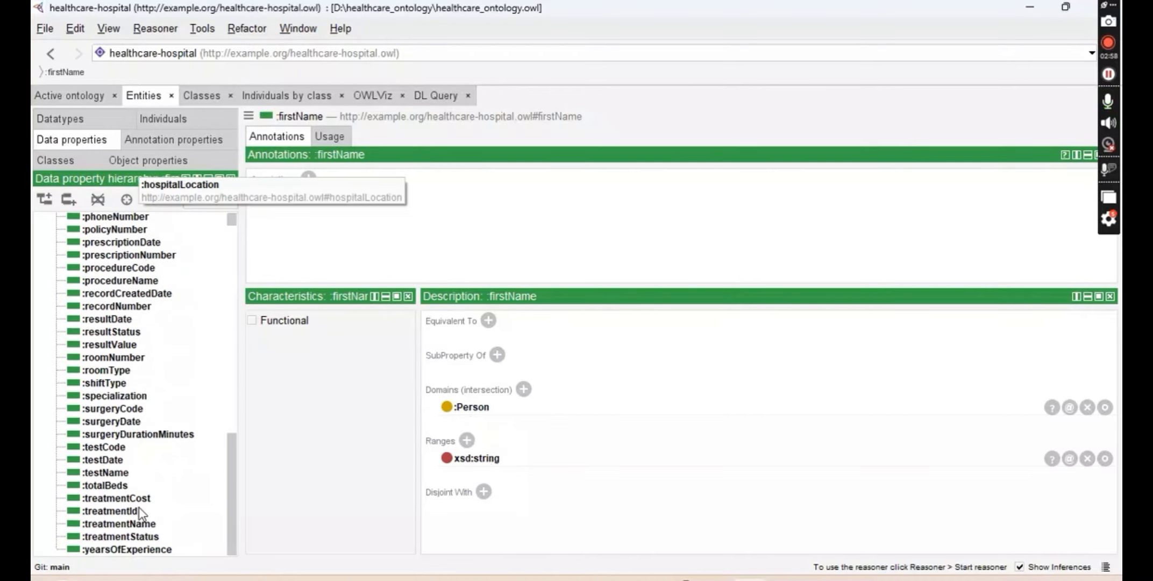
Show the object property hierarchy and review the domains and ranges of administeredBy, diagnosisForPatient and dischargedFrom.
click(195, 162)
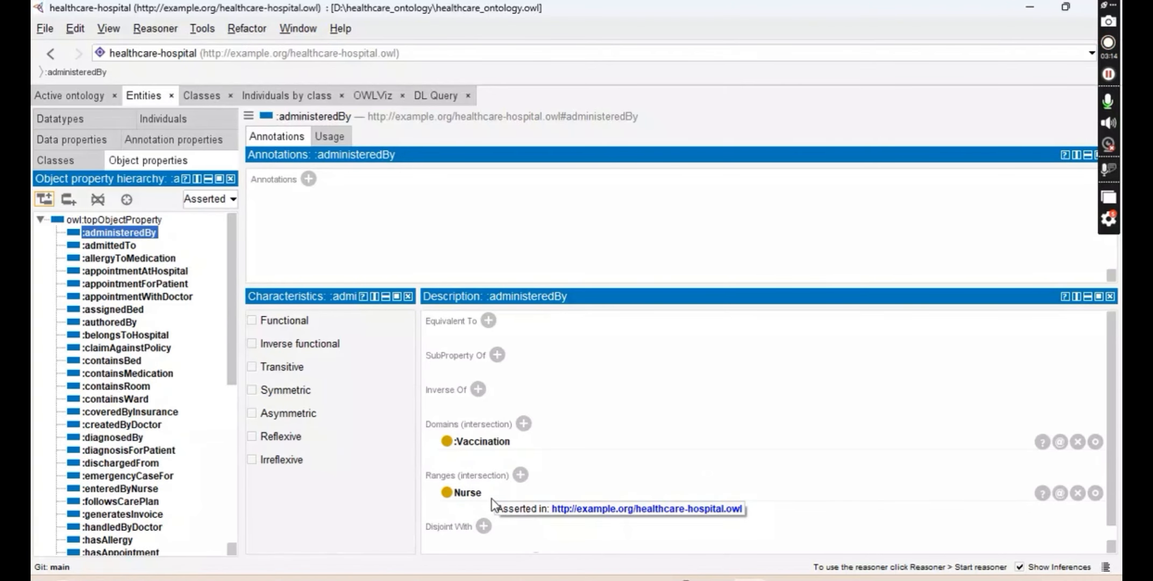
click(152, 453)
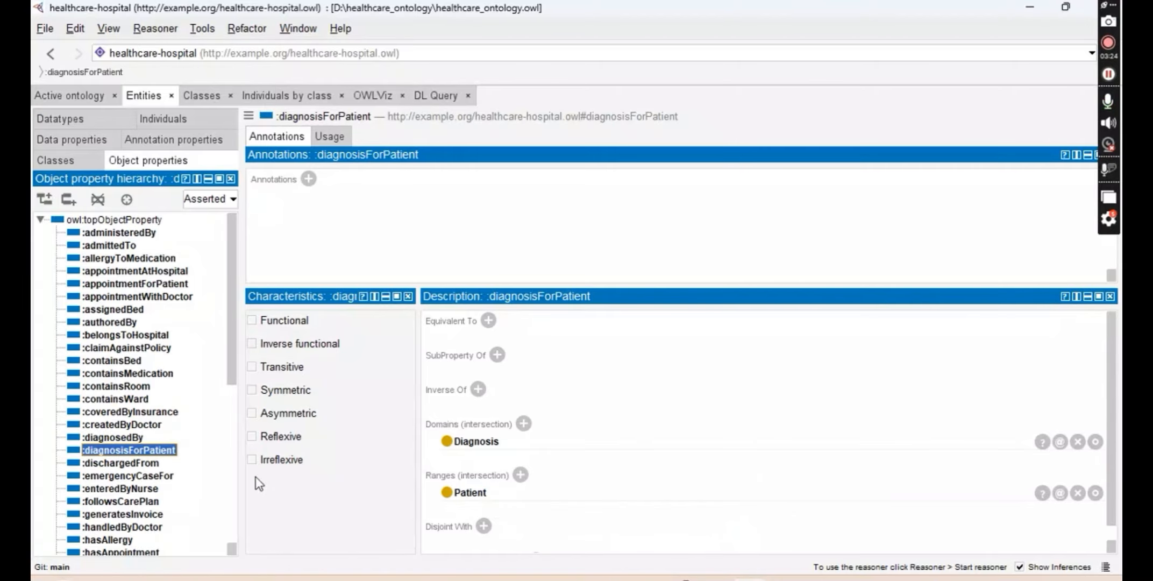
click(154, 464)
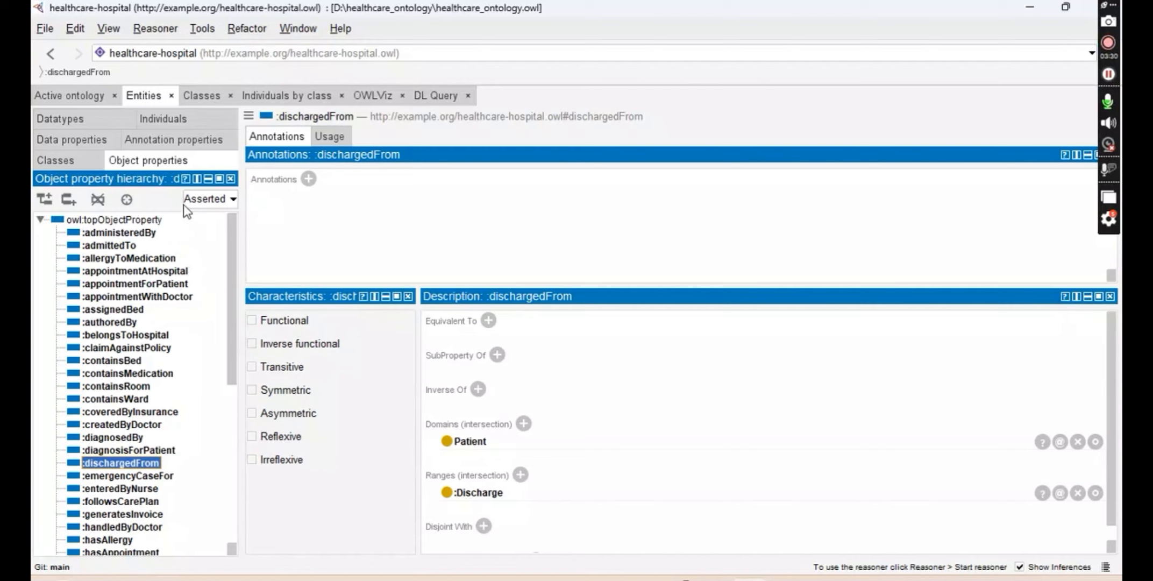
Show the annotation property hierarchy and review owl:backwardCompatibleWith, owl:deprecated and owl:incompatibleWith.
click(200, 141)
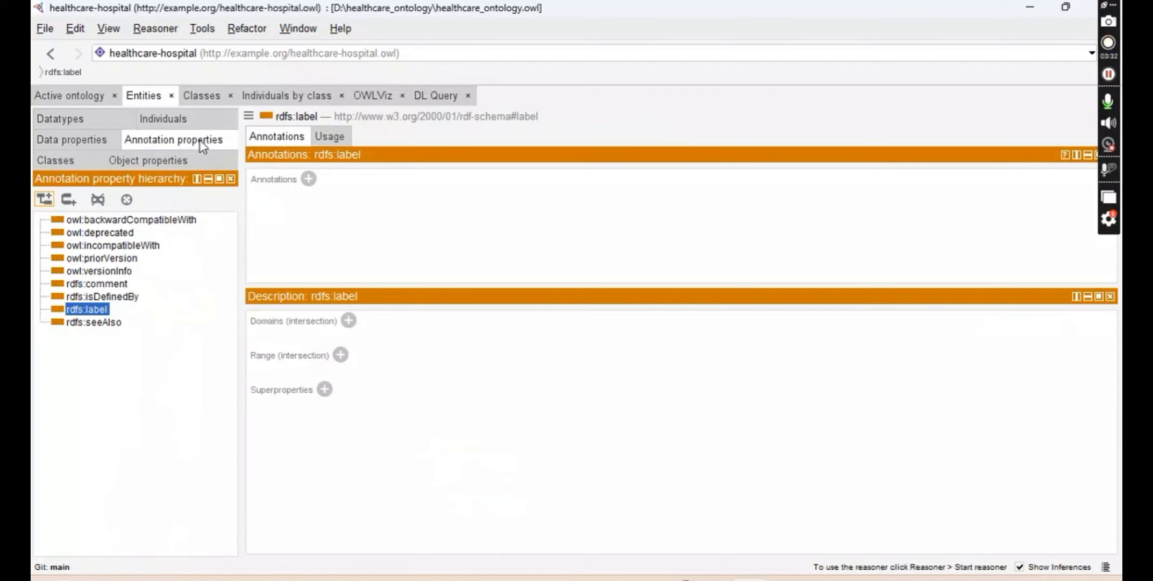
click(179, 228)
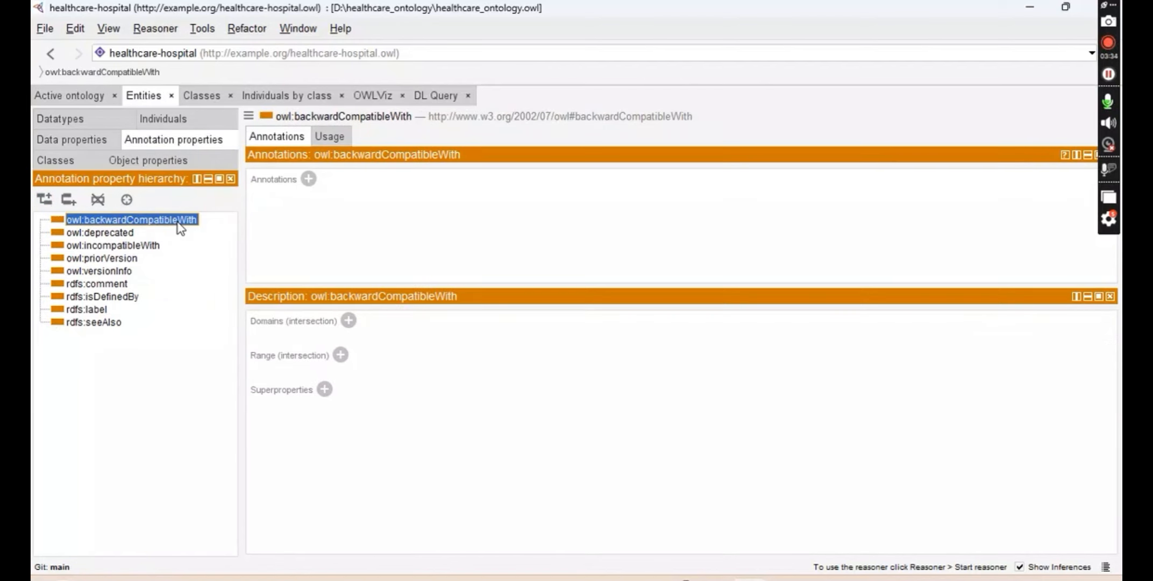
click(111, 236)
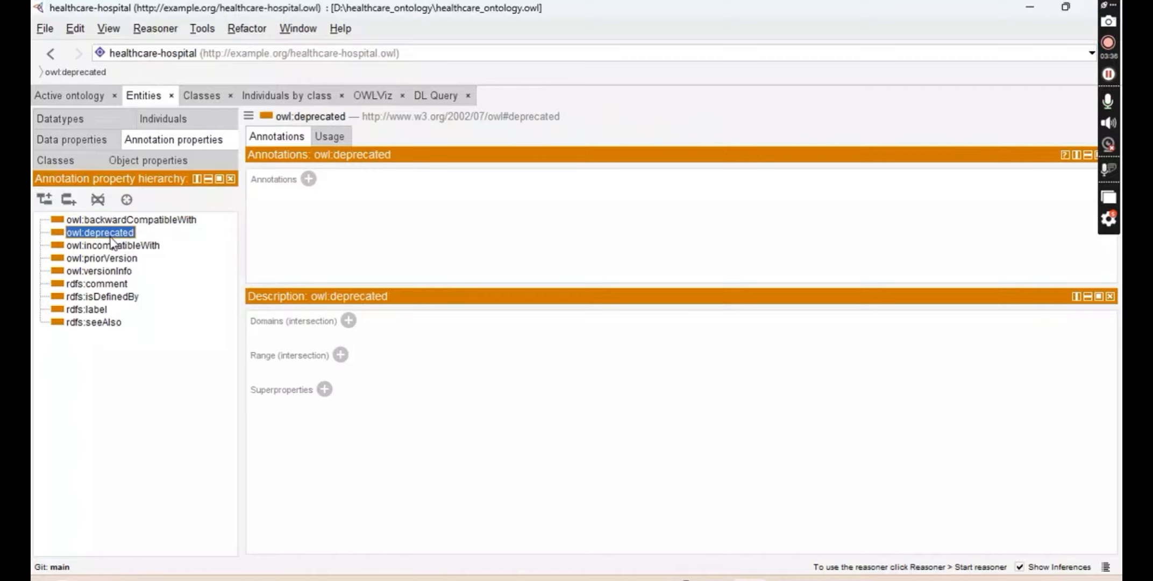
click(113, 247)
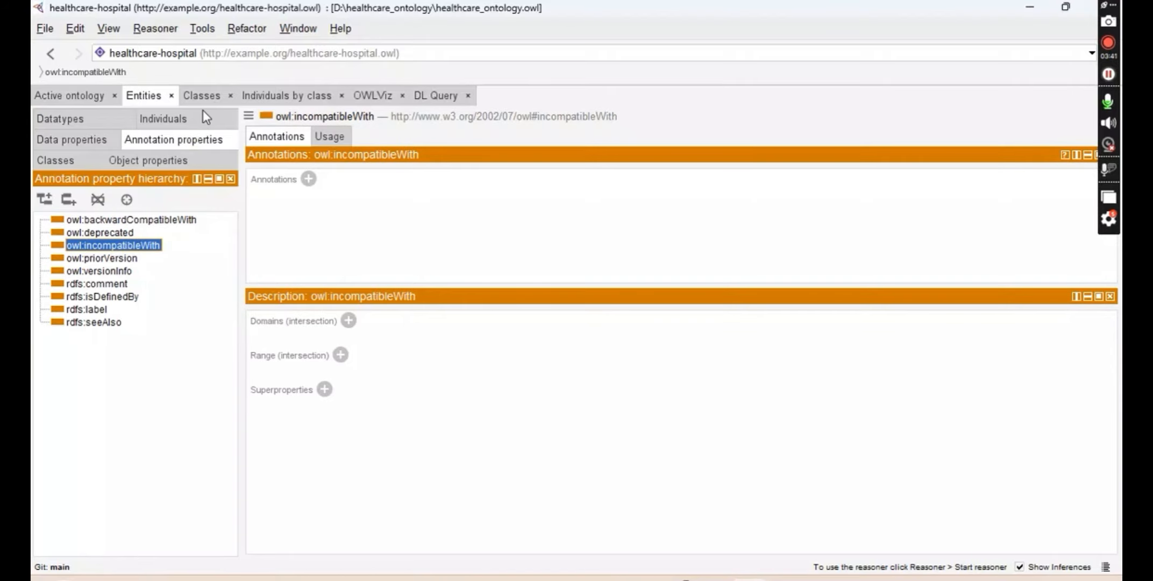
List the ontology's individuals and review the types and property assertions of Appointment001, a patient individual and Prescription001.
click(189, 125)
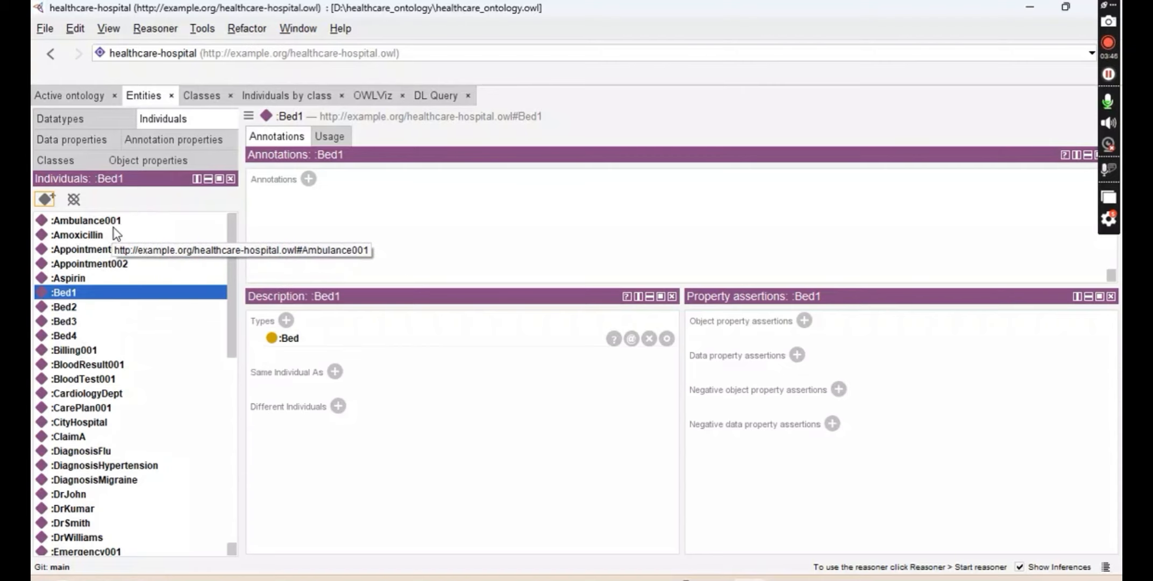
click(97, 247)
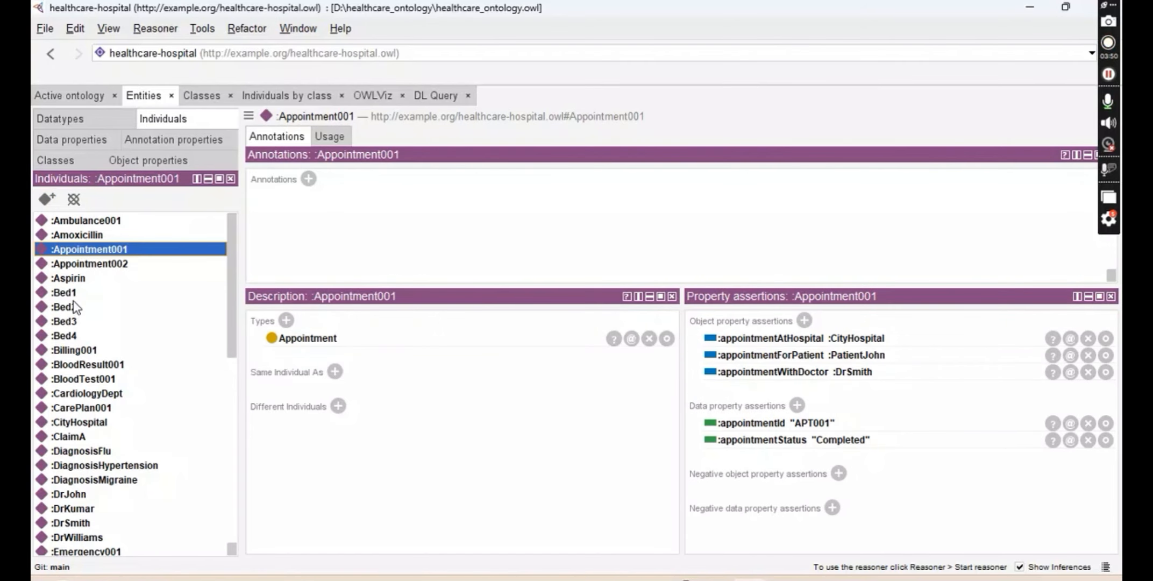
scroll(79, 360, down, 10)
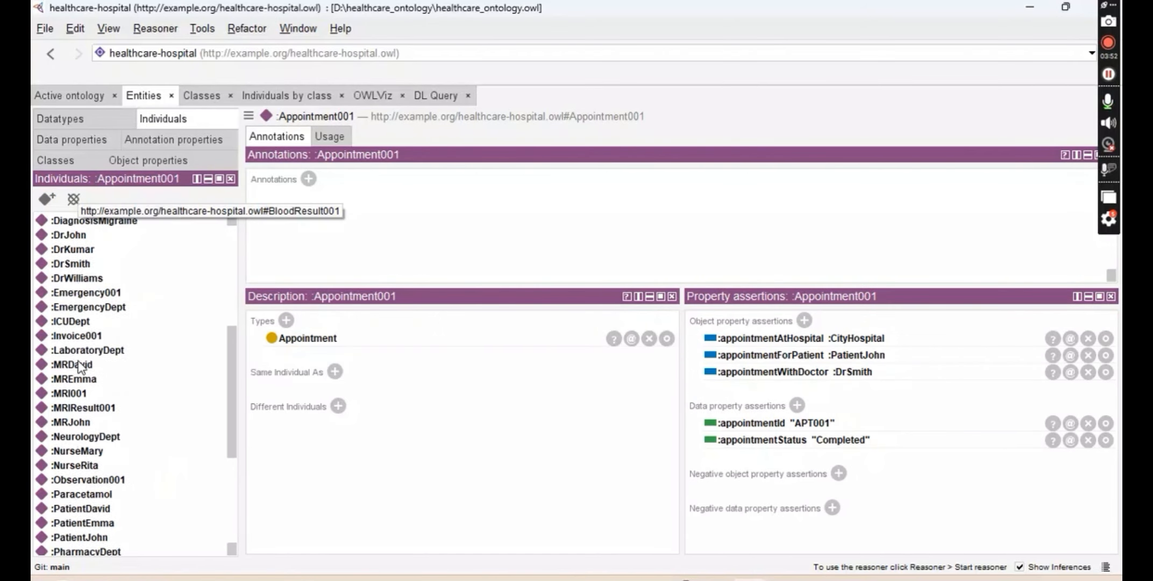
scroll(79, 365, down, 1)
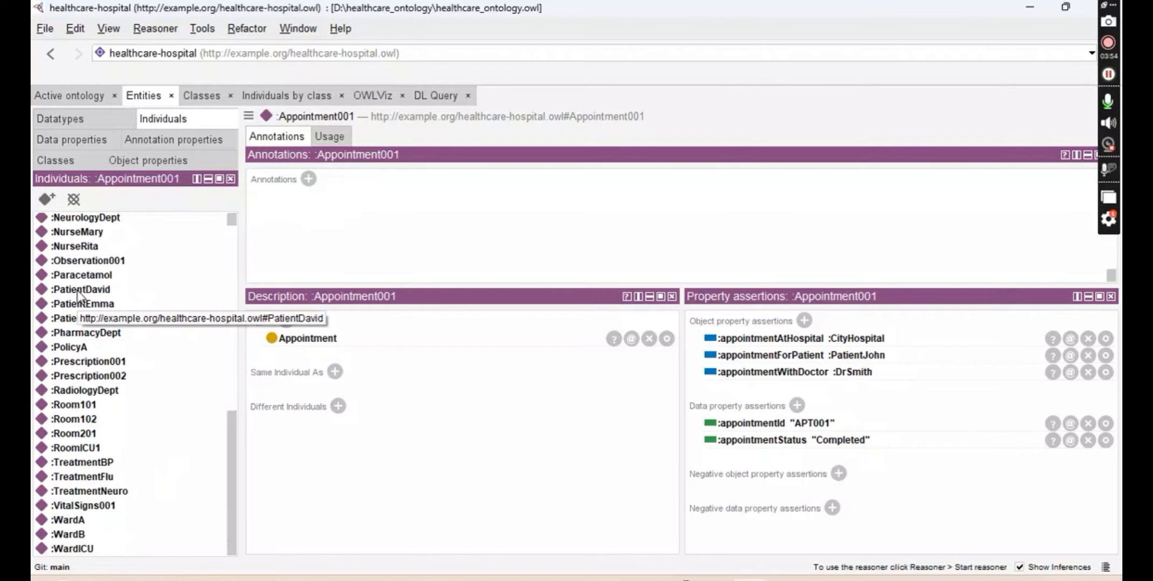
click(67, 304)
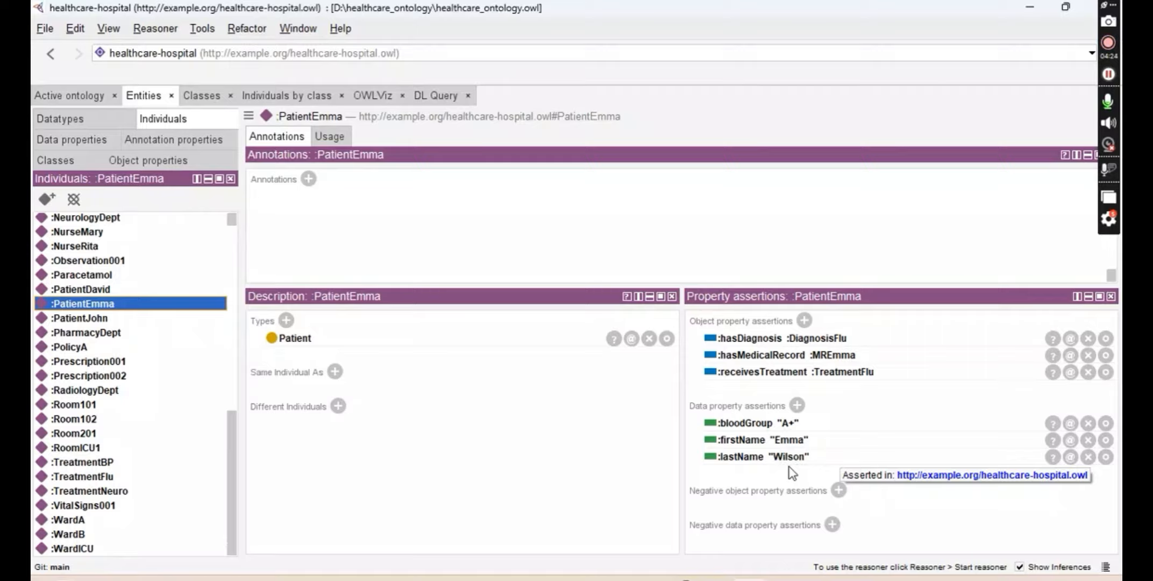
click(94, 366)
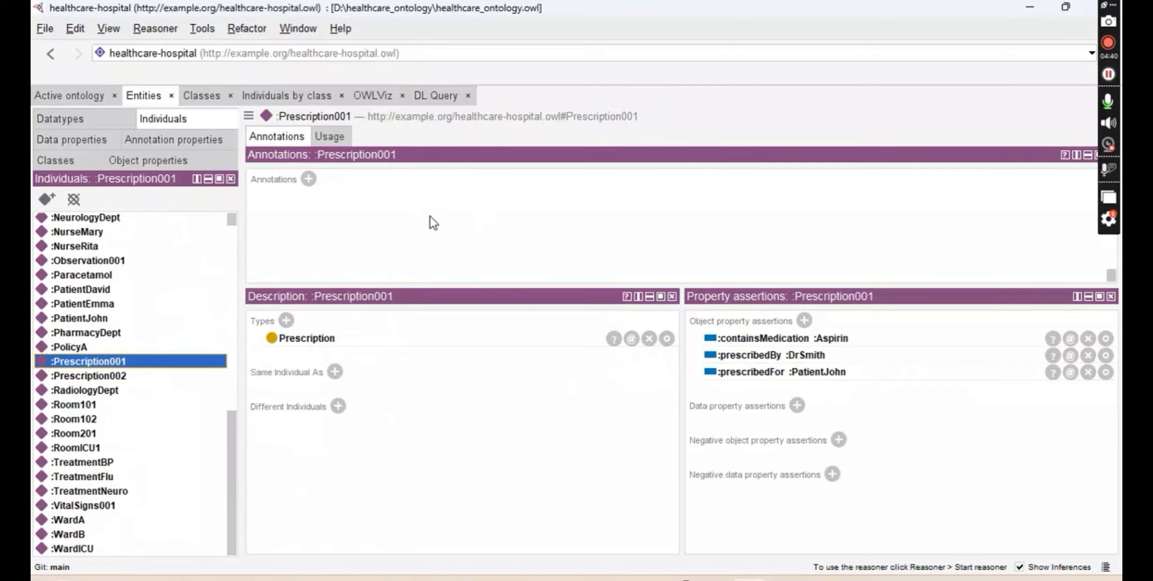
Open the OWLViz visualization with the Laboratory Test class selected and show its inferred hierarchy.
click(371, 95)
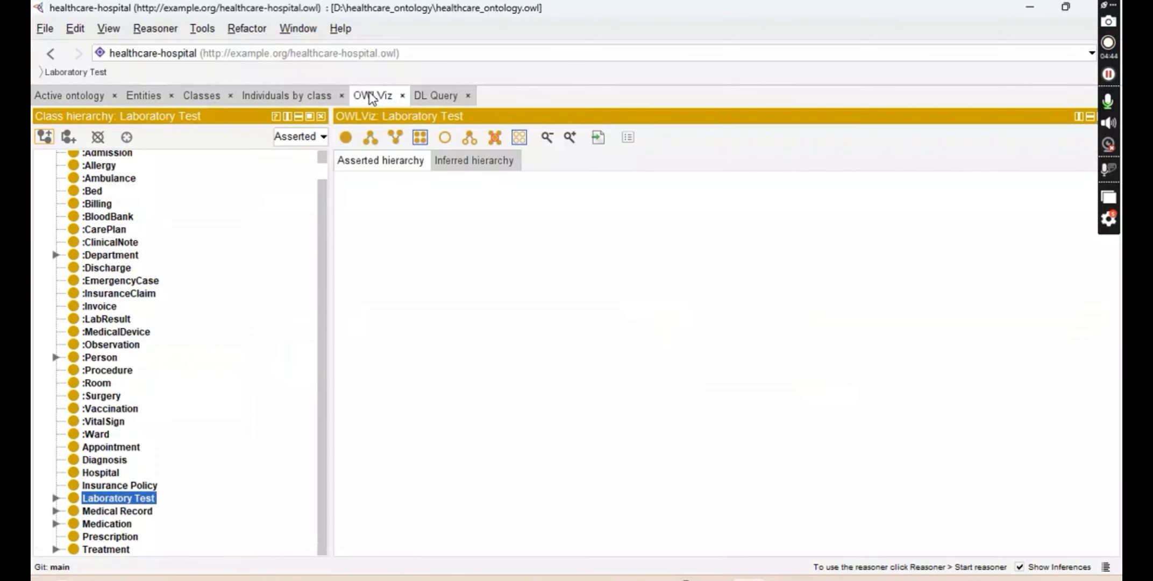
click(468, 160)
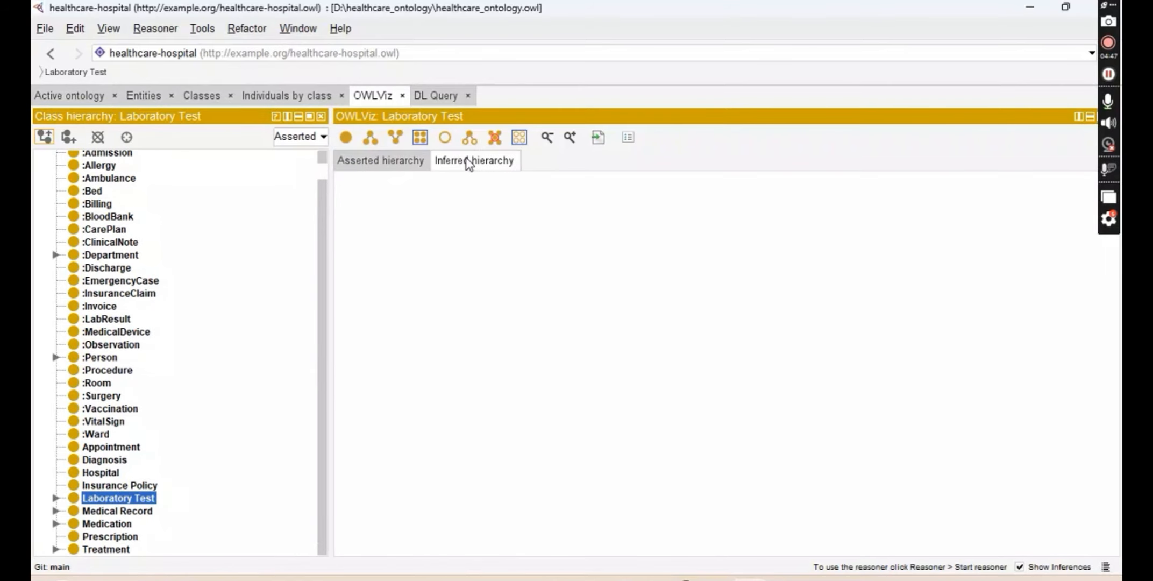
click(421, 138)
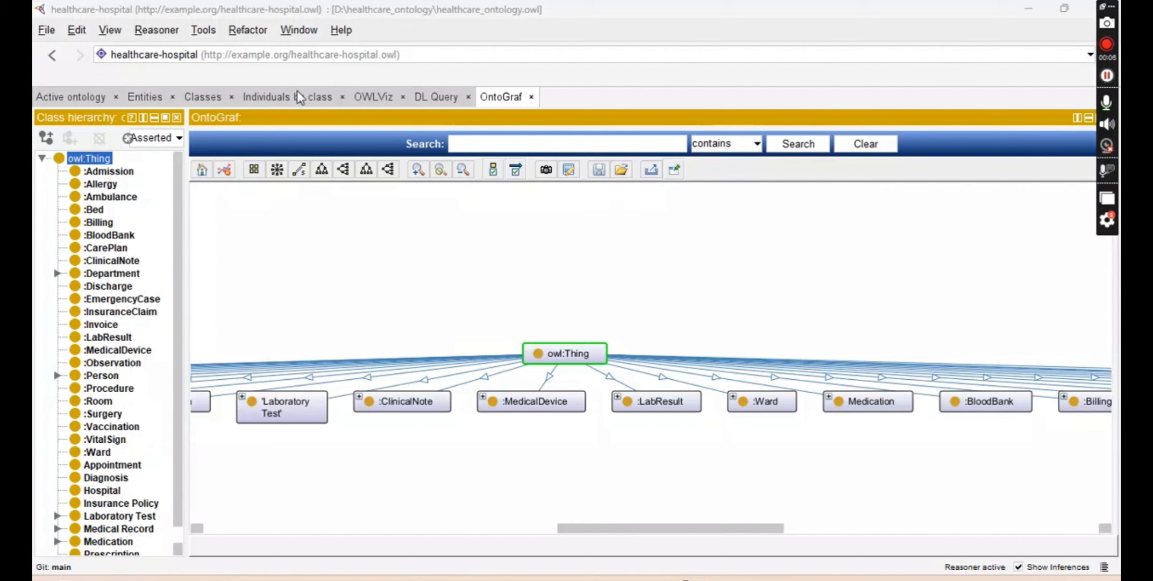
Check that OntoGraf is enabled among the available tabs, leaving the selection as it is.
click(295, 31)
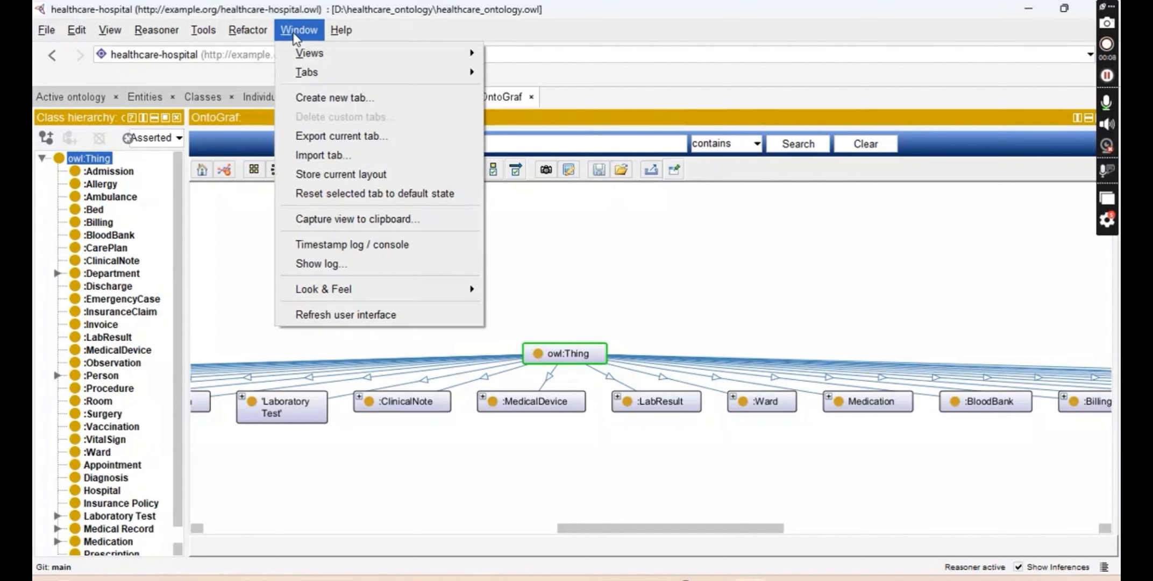
mouse_move(302, 75)
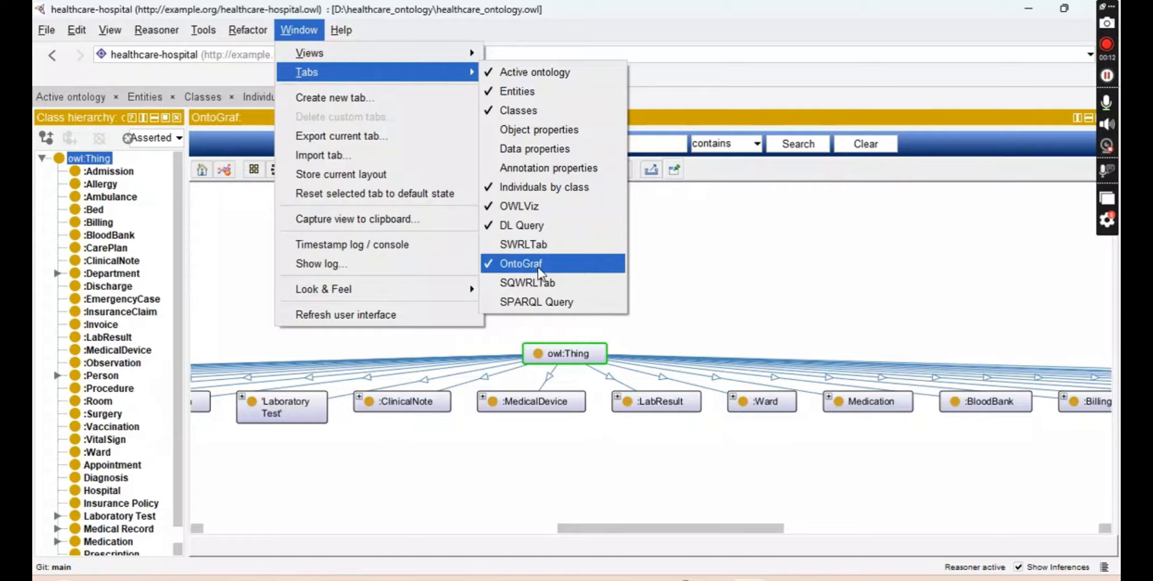
click(654, 277)
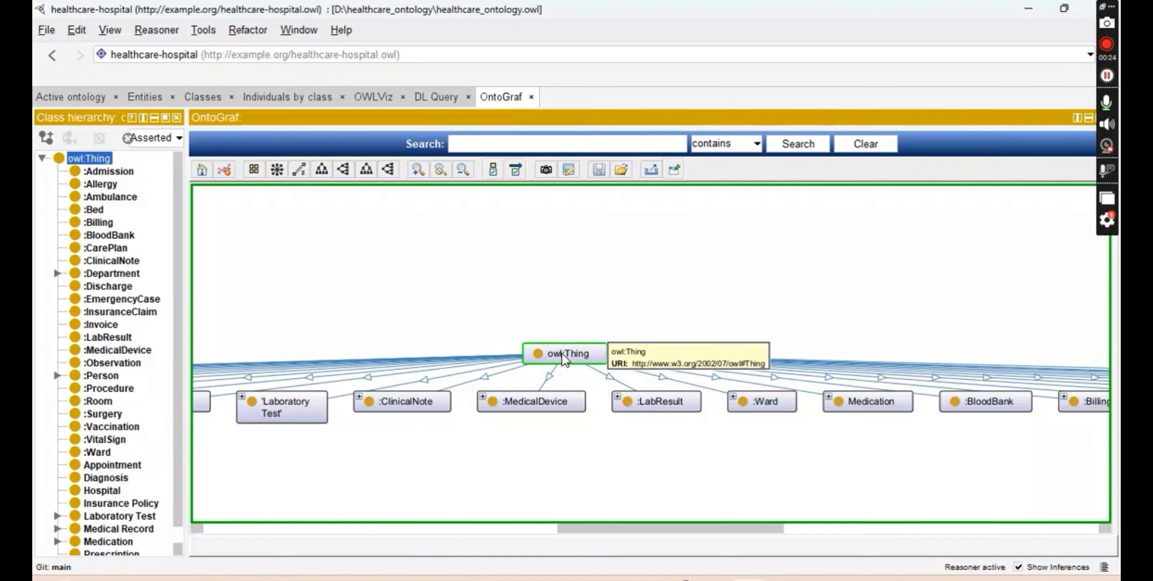
Expand the Admission class node in the OntoGraf graph to show its relationships.
scroll(453, 467, up, 9)
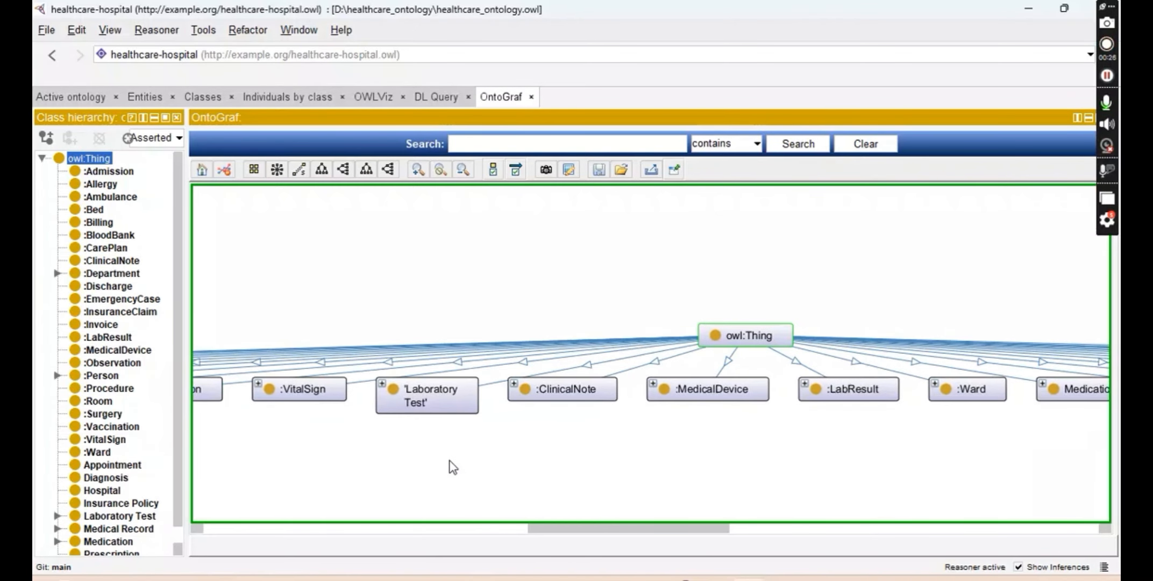
scroll(454, 467, up, 5)
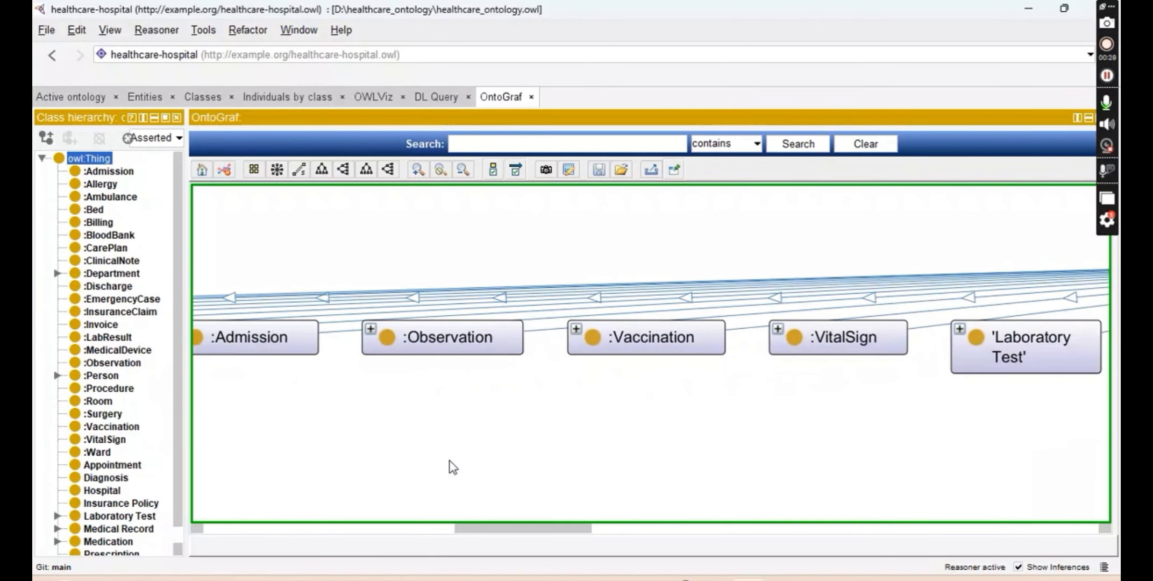
scroll(453, 467, up, 1)
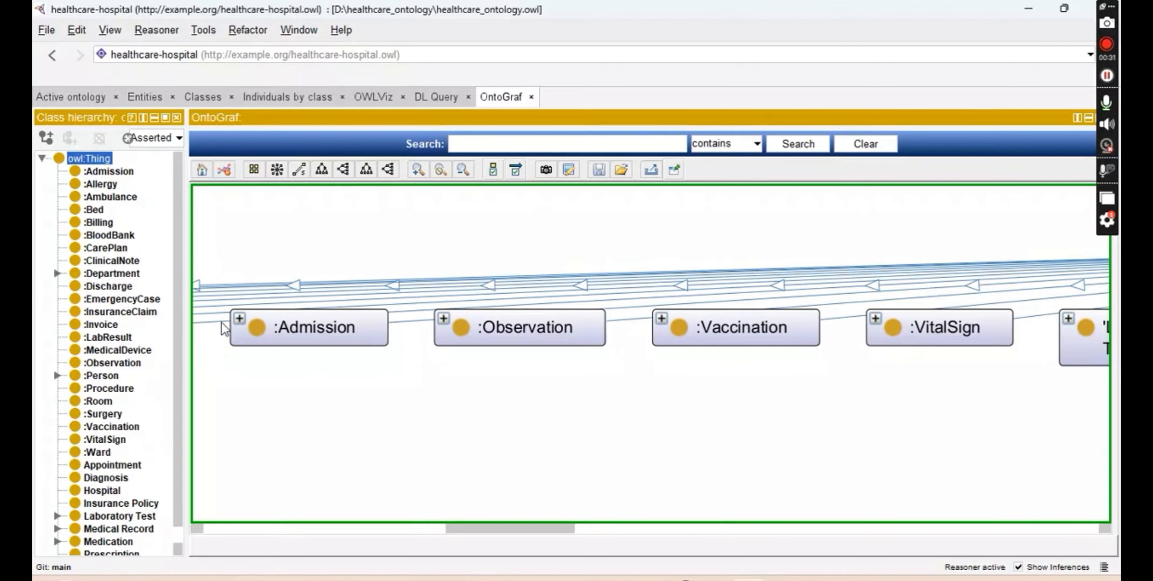
right_click(242, 321)
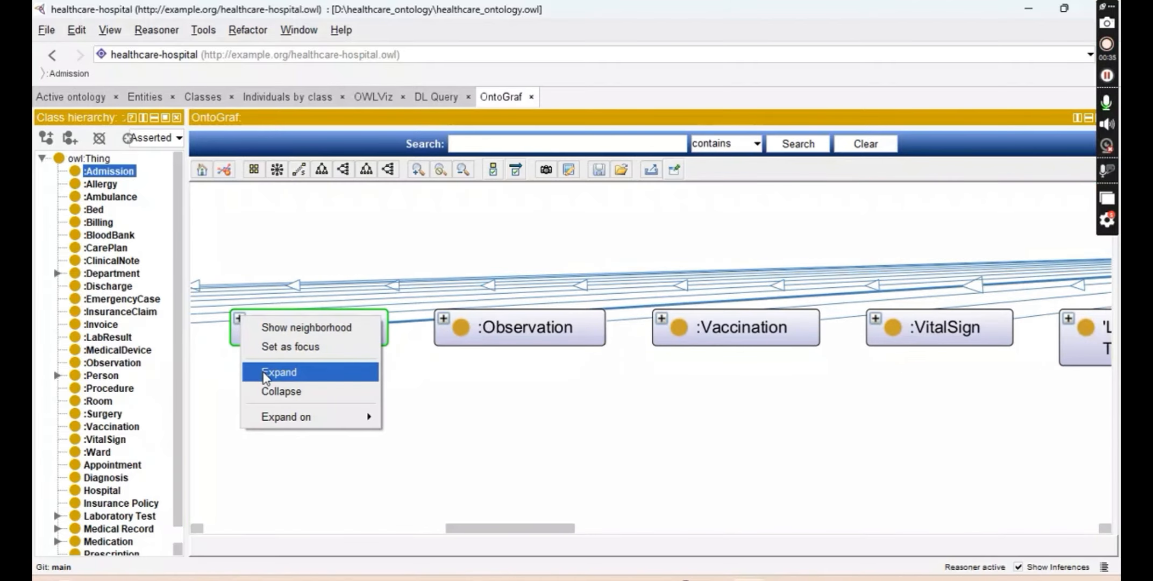
click(265, 375)
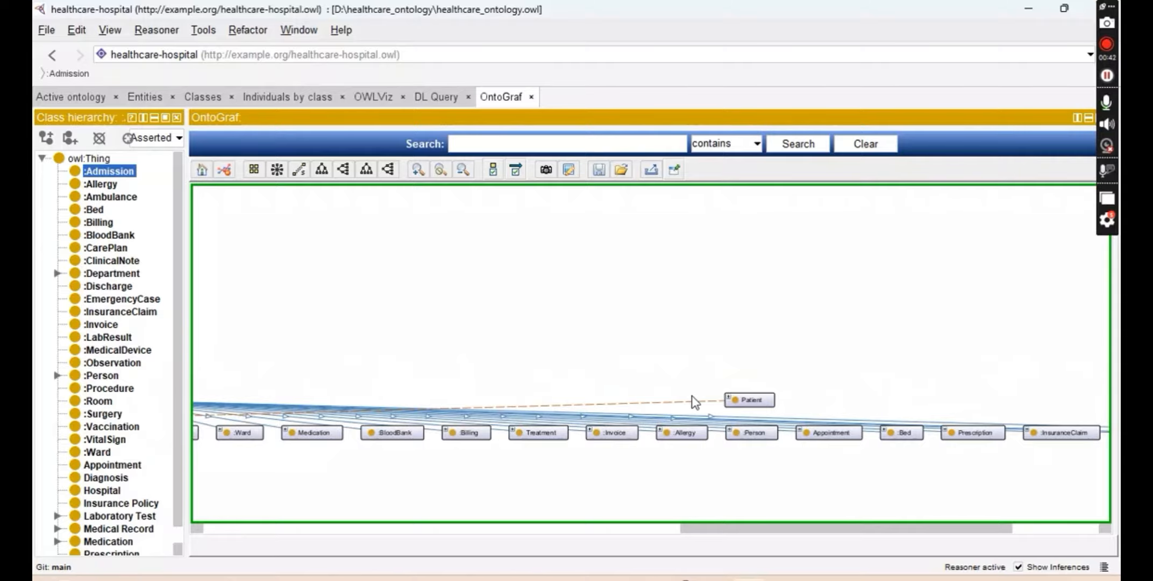
Inspect the Patient class node's details in the graph and expand it to show its related classes and individuals.
mouse_move(729, 402)
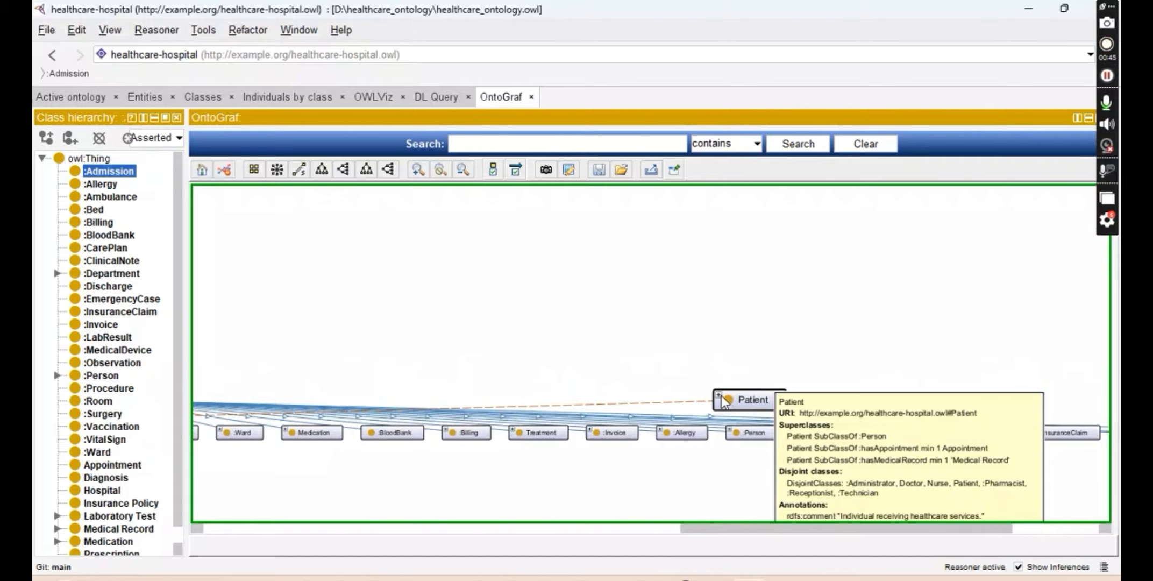
right_click(719, 400)
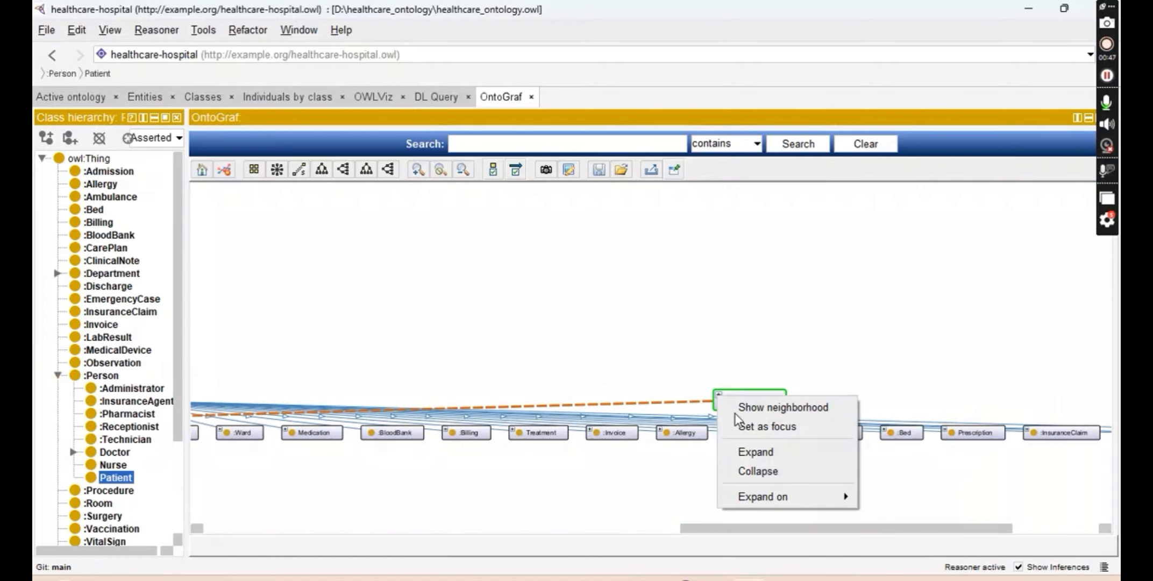
click(756, 453)
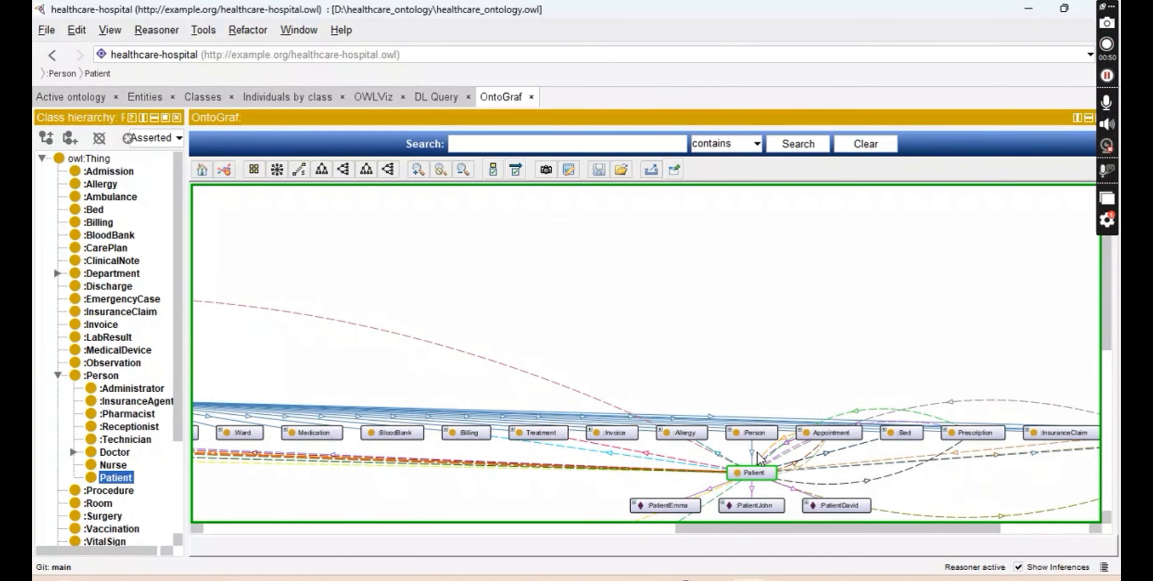
Examine the patient individuals and the relationship arcs linking Patient with other classes, including the area around Diagnosis and Admission.
mouse_move(775, 510)
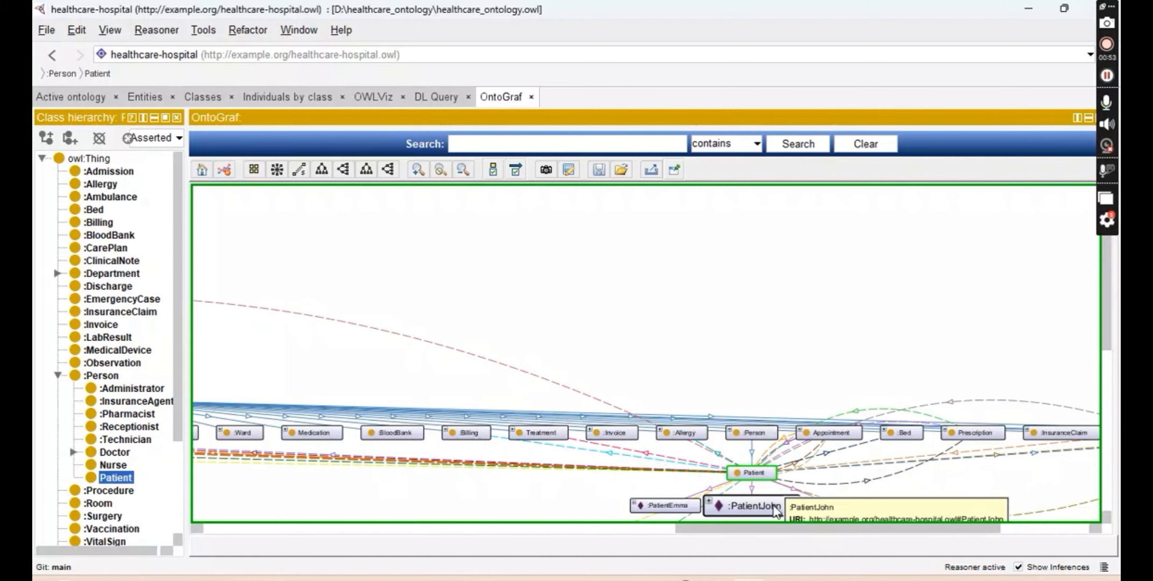
mouse_move(861, 512)
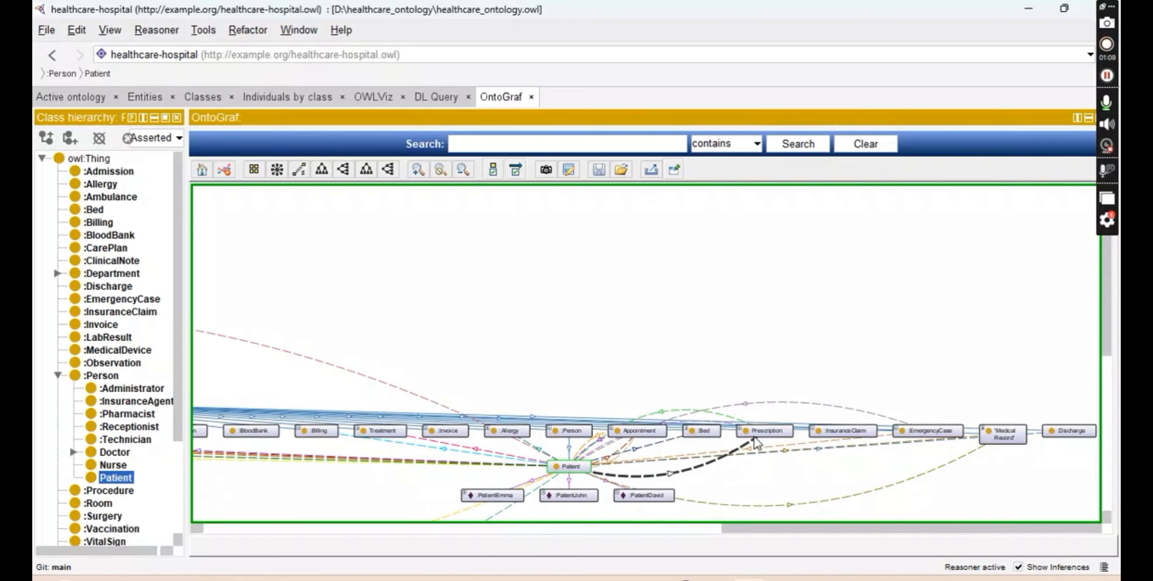
scroll(721, 321, up, 7)
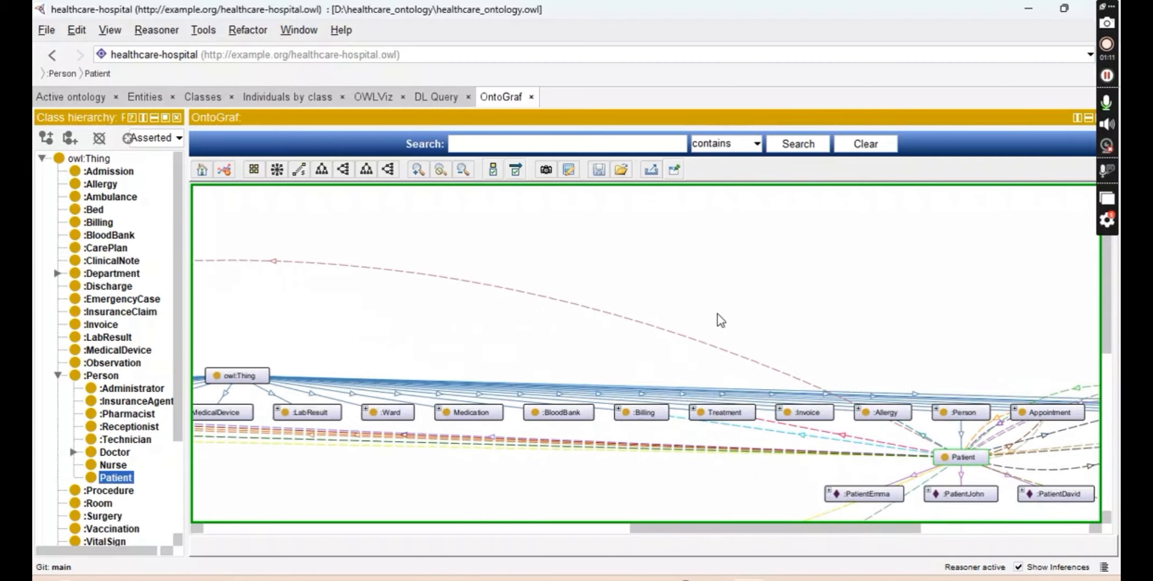
scroll(719, 317, up, 3)
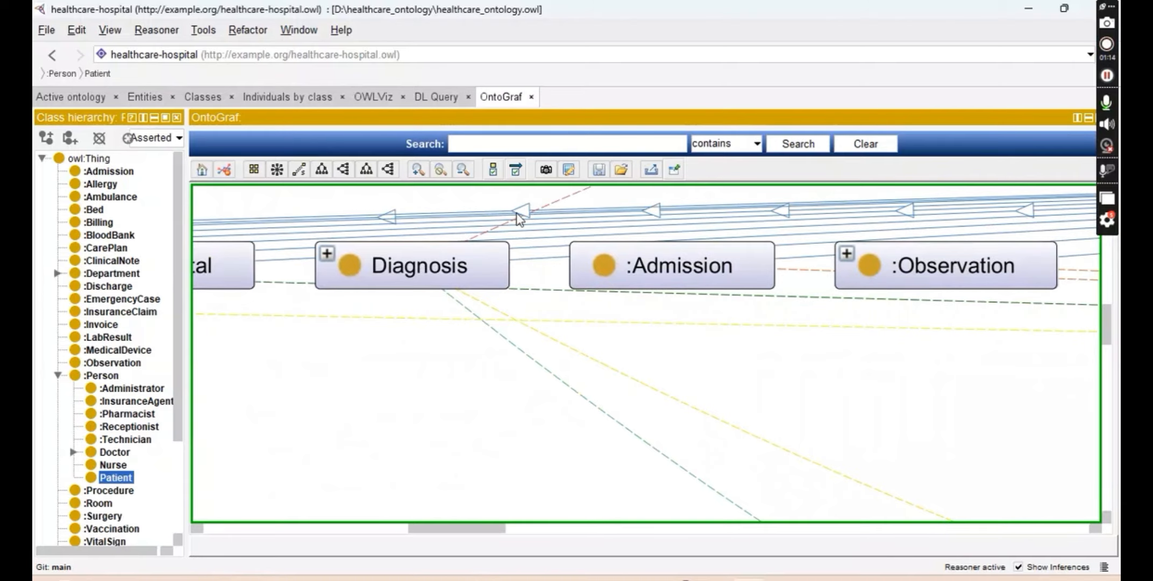
scroll(816, 417, up, 1)
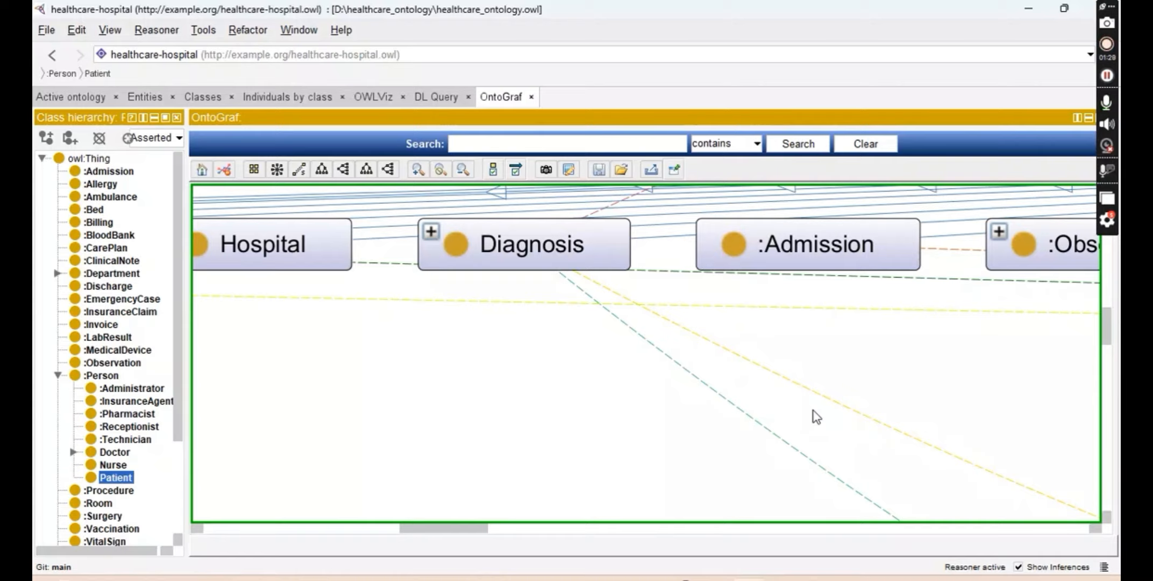
Arrange the OntoGraf graph in a radial layout and bring up the format choice for saving the ontology as a new file.
click(276, 171)
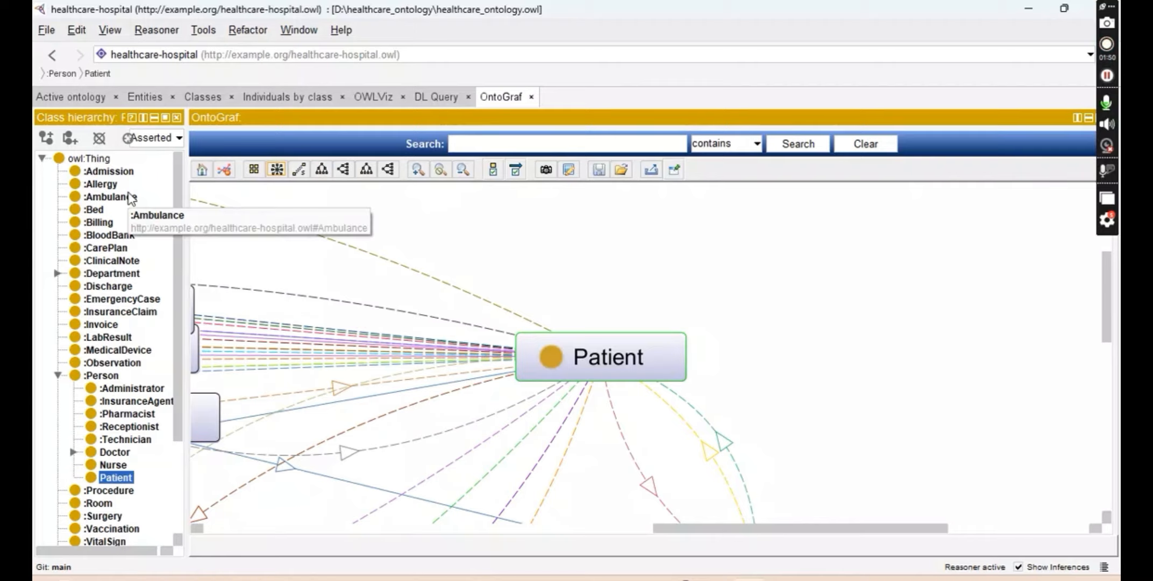
click(45, 33)
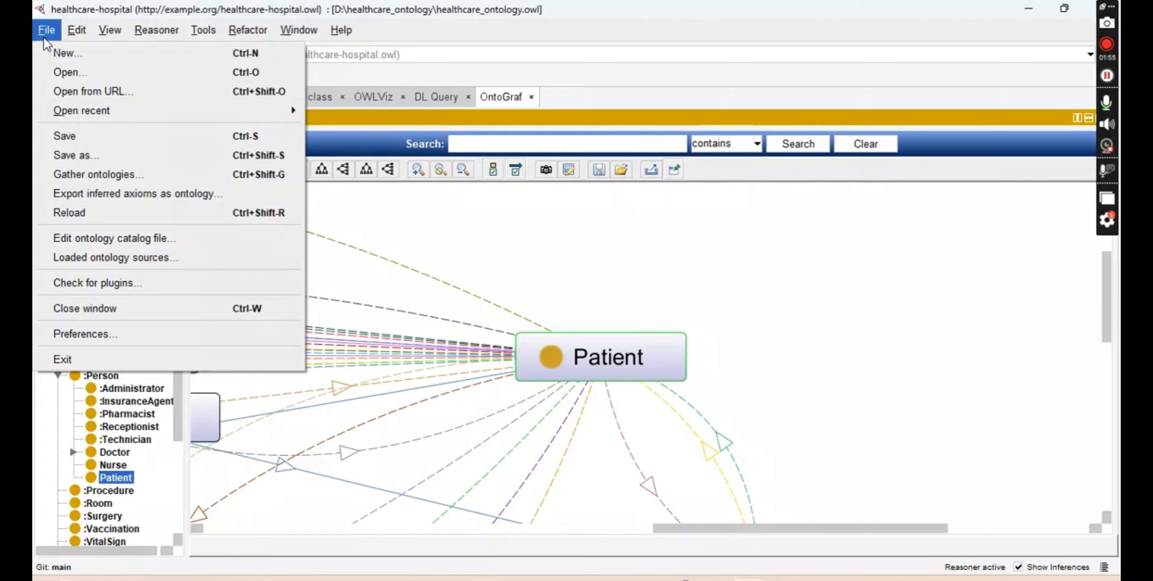
click(73, 158)
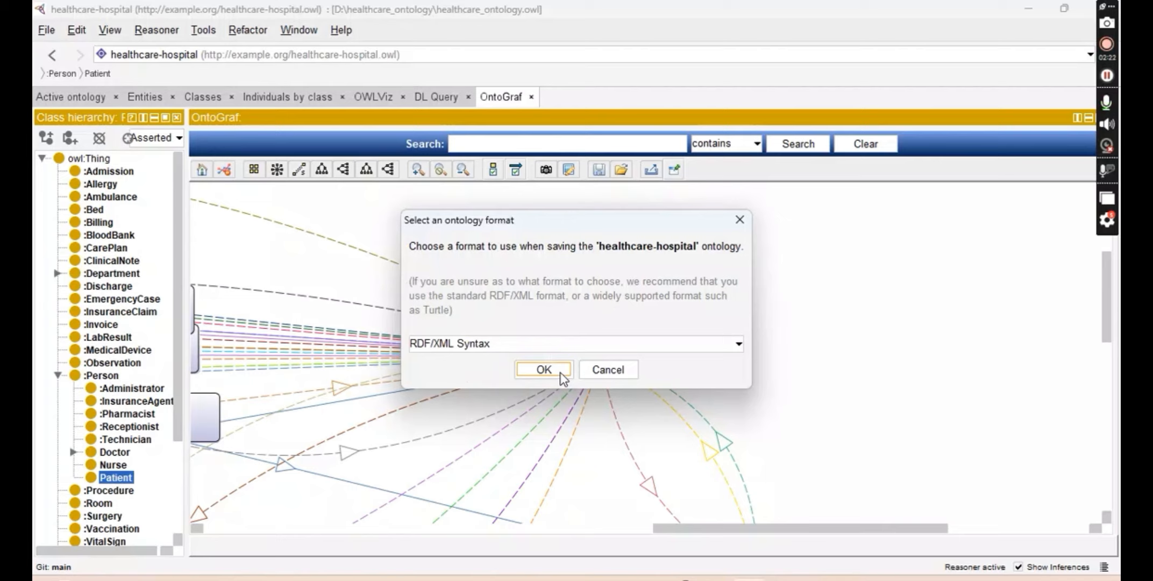
Switch to healthcare_ontology.owl in VS Code and examine the namespace declarations and first object properties at the beginning of the file.
mouse_move(818, 579)
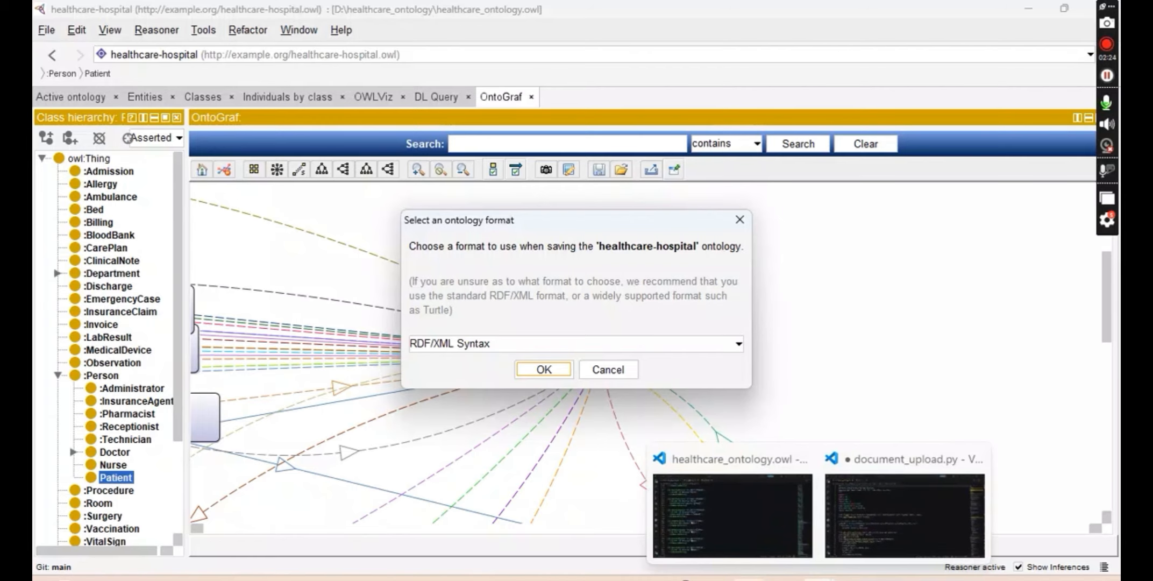
click(721, 524)
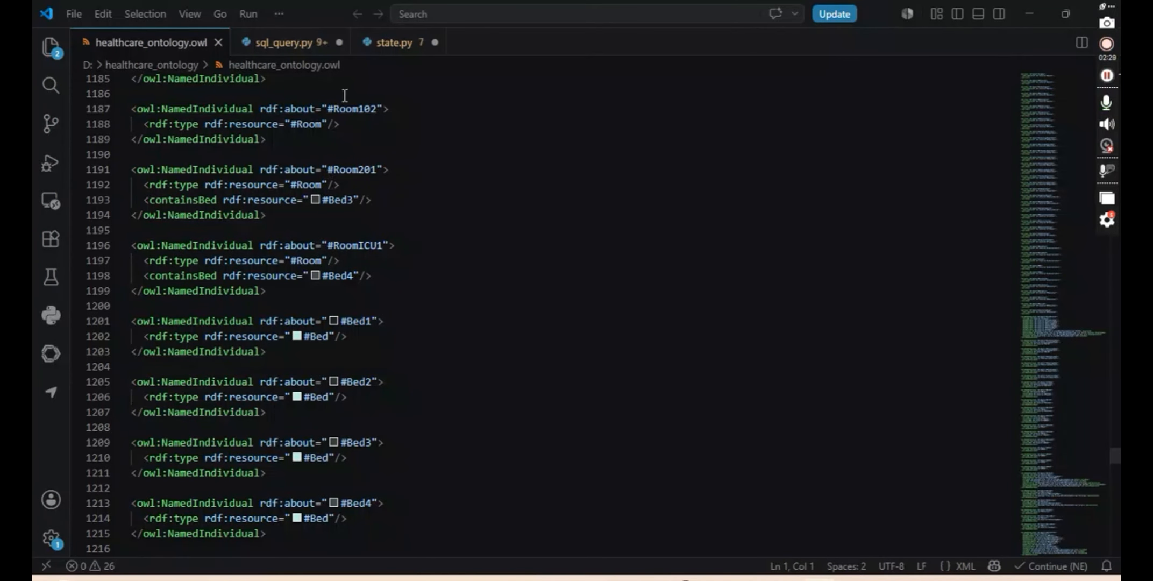
scroll(438, 334, up, 18)
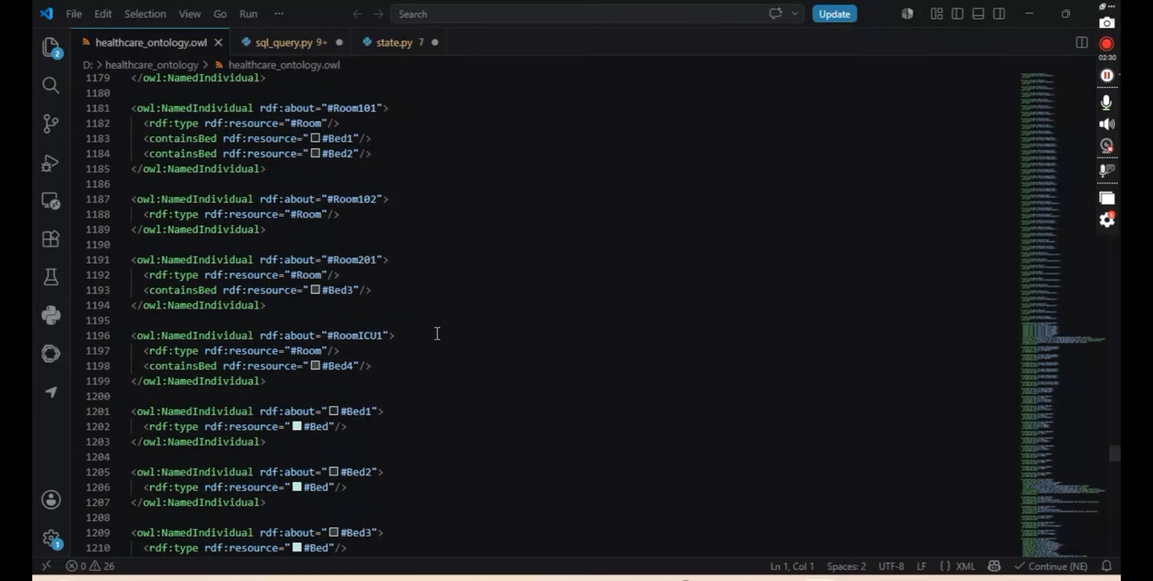
scroll(437, 334, up, 17)
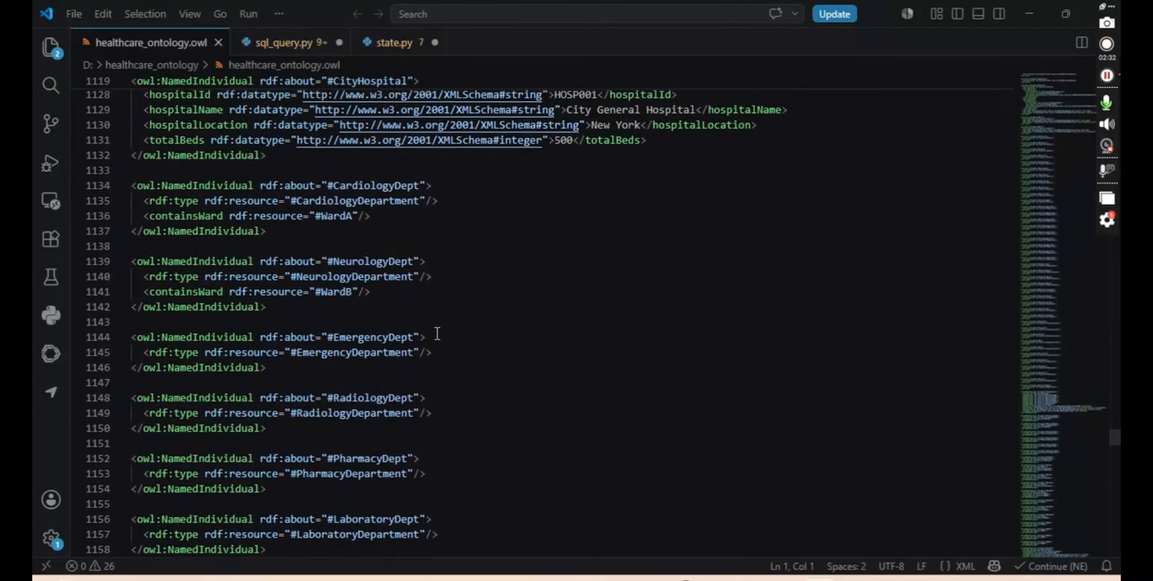
scroll(437, 334, up, 20)
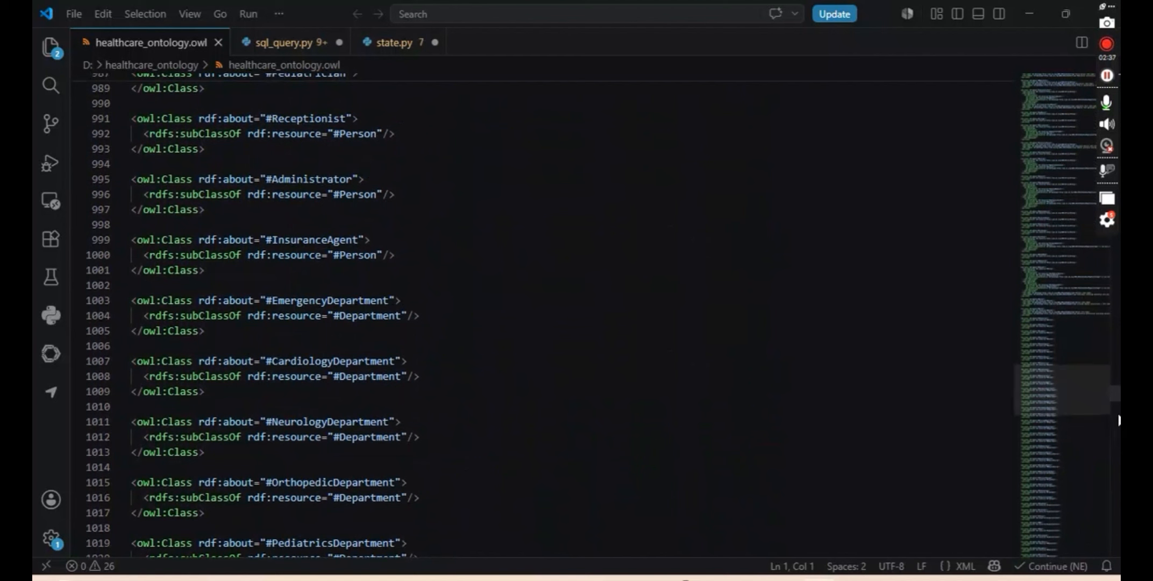
drag(1115, 399, 1108, 76)
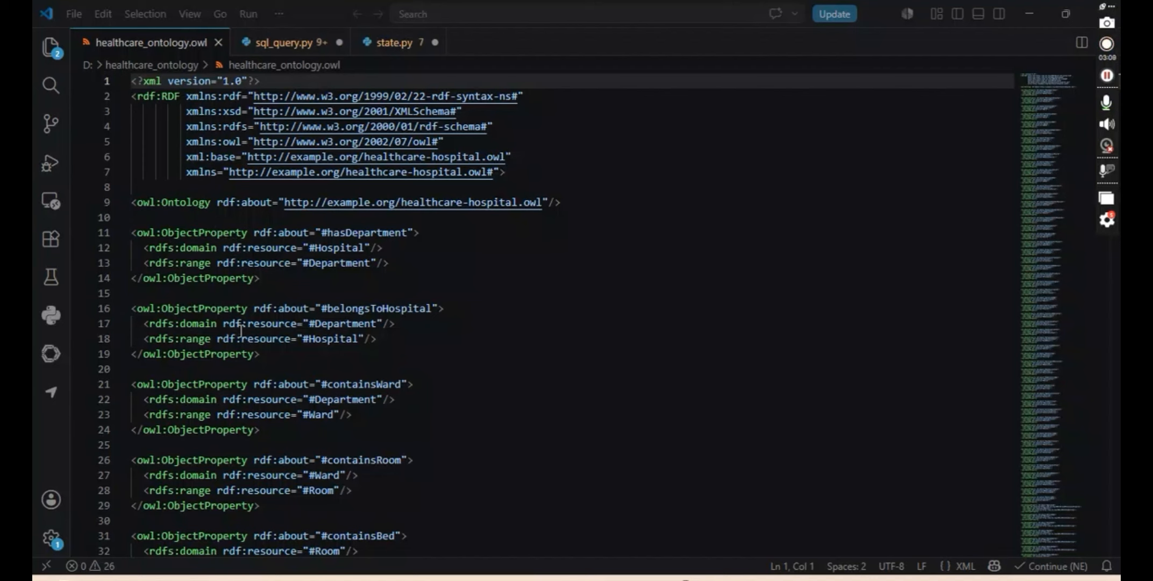
scroll(241, 331, down, 2)
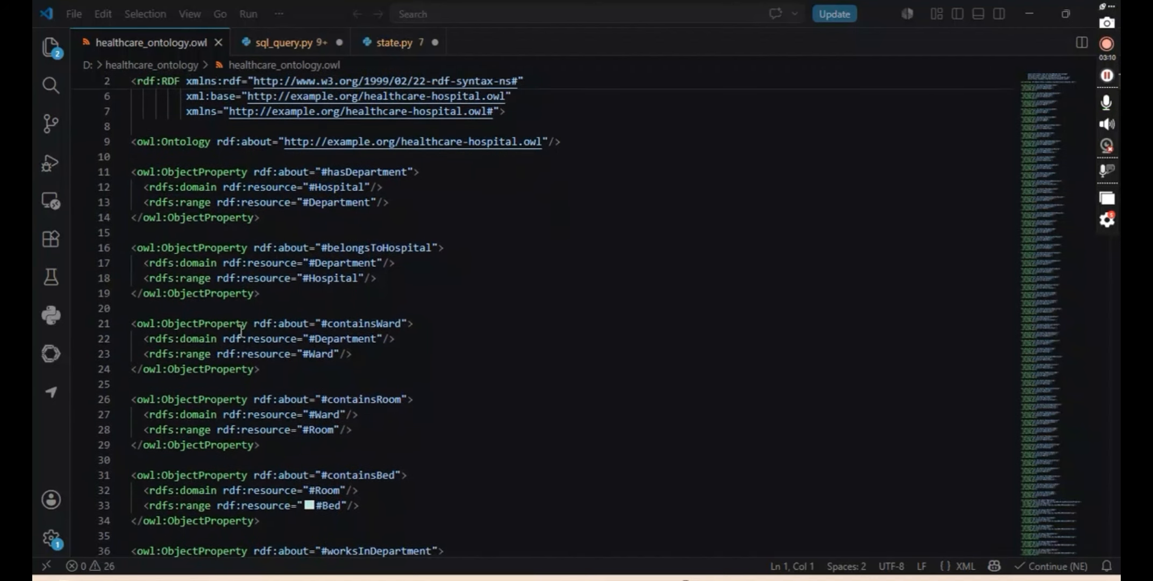
scroll(241, 330, up, 2)
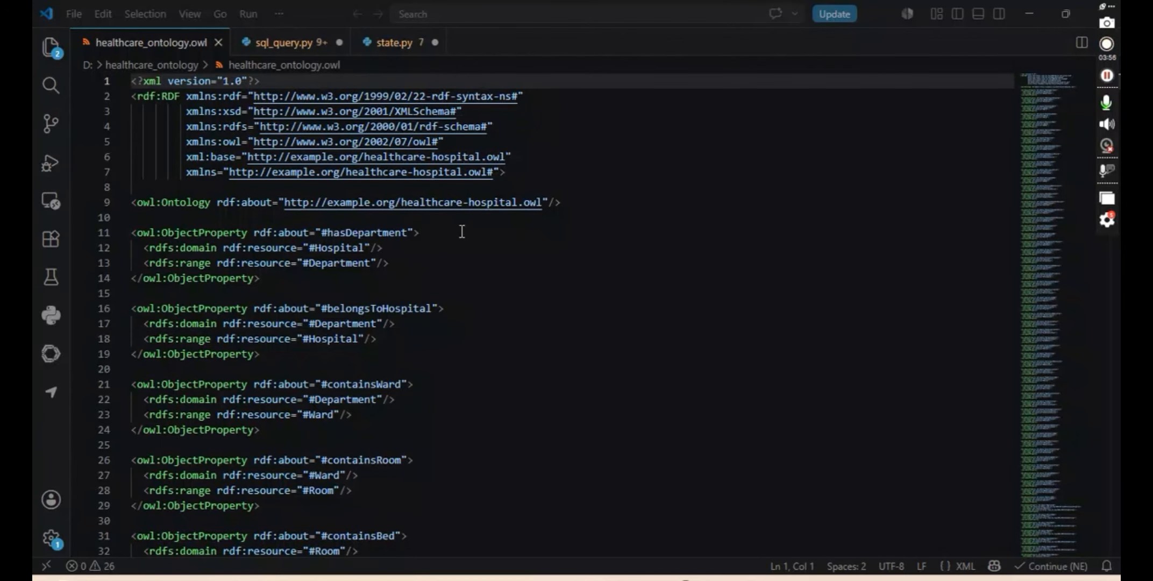
scroll(461, 231, down, 1)
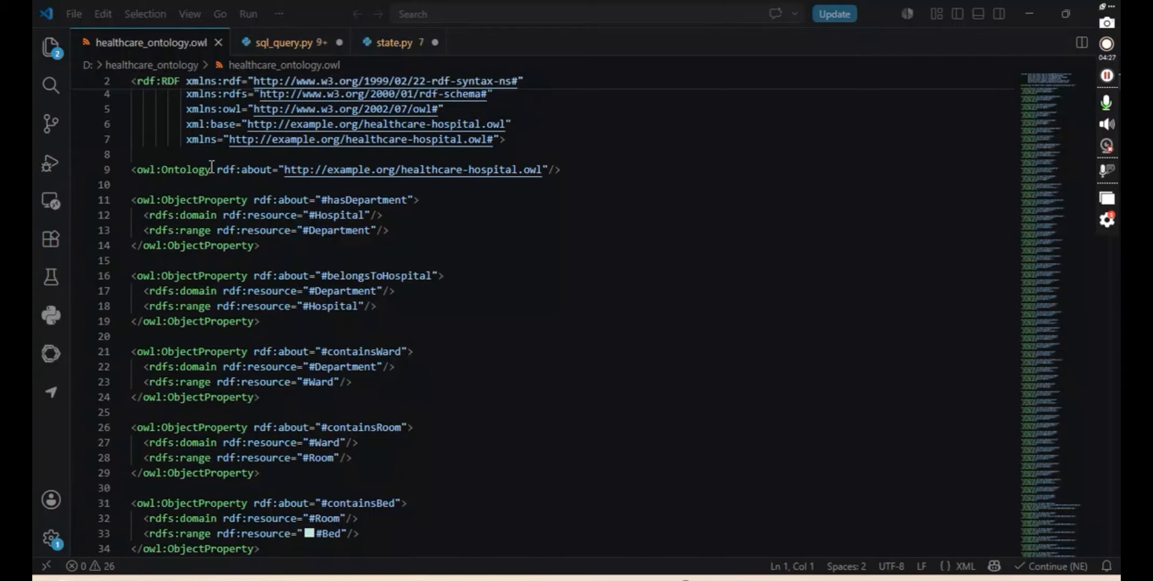
Highlight the rdfs prefix, the hasDepartment property name and its domain and range, and review the object properties that follow.
double_click(162, 215)
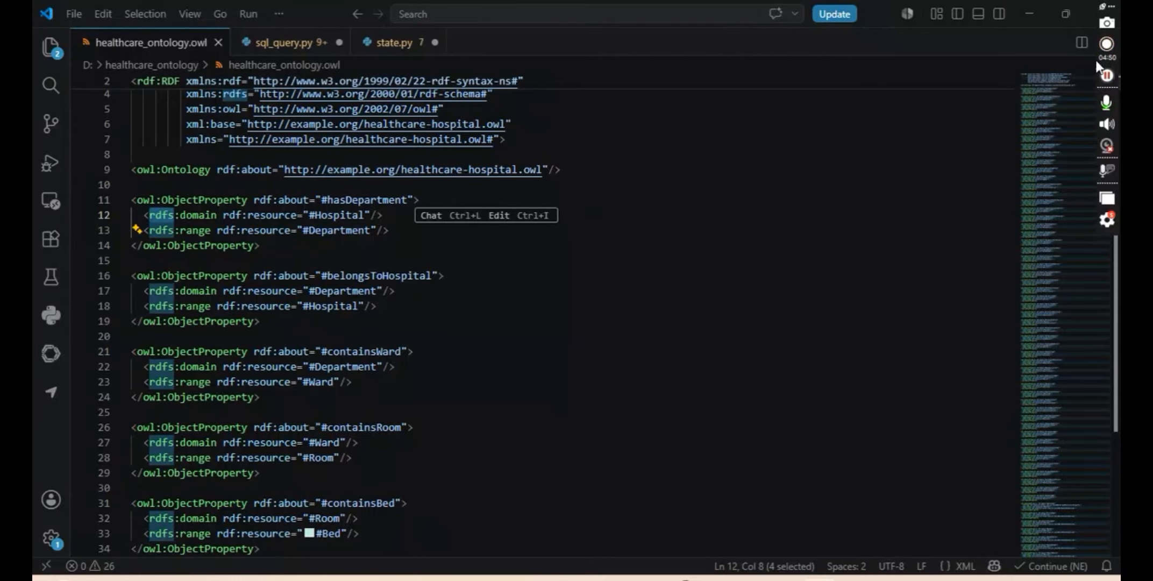
click(1107, 45)
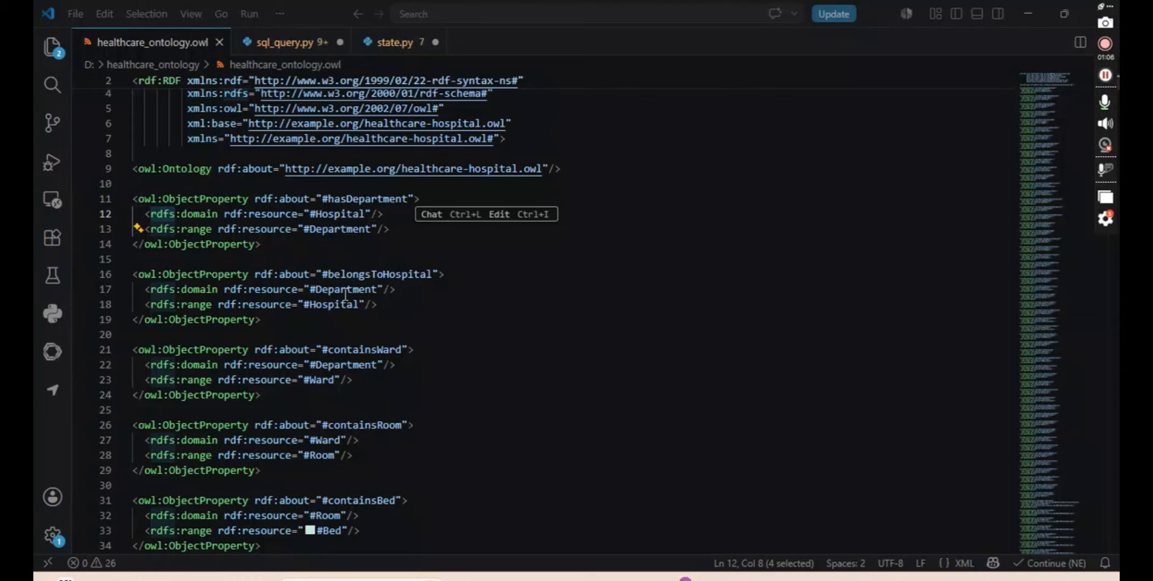
double_click(363, 200)
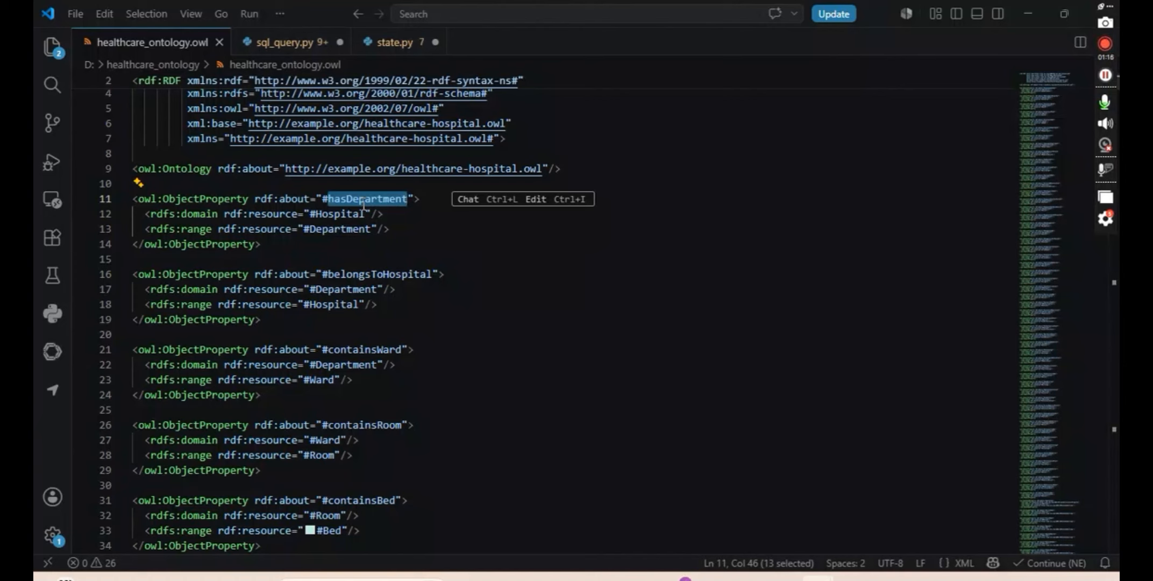
double_click(187, 215)
double_click(189, 228)
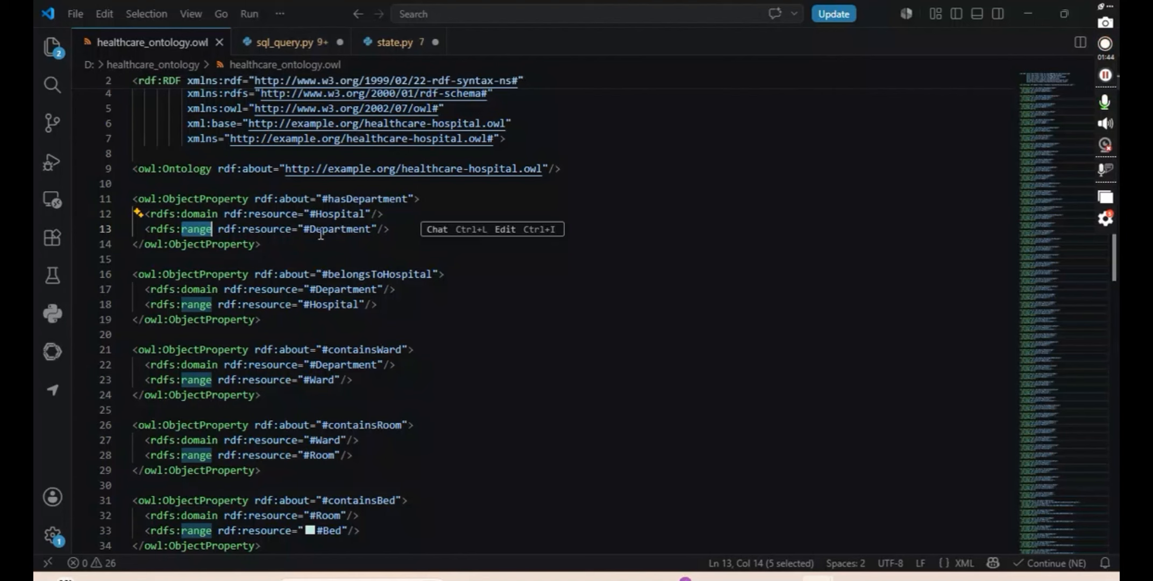
scroll(351, 447, down, 6)
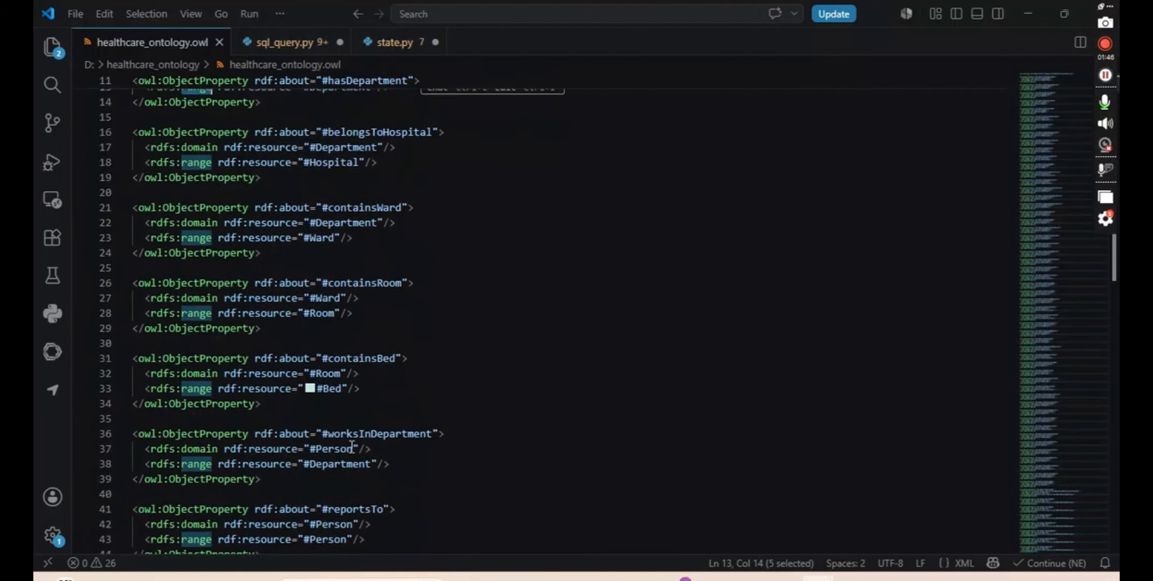
scroll(351, 446, down, 1)
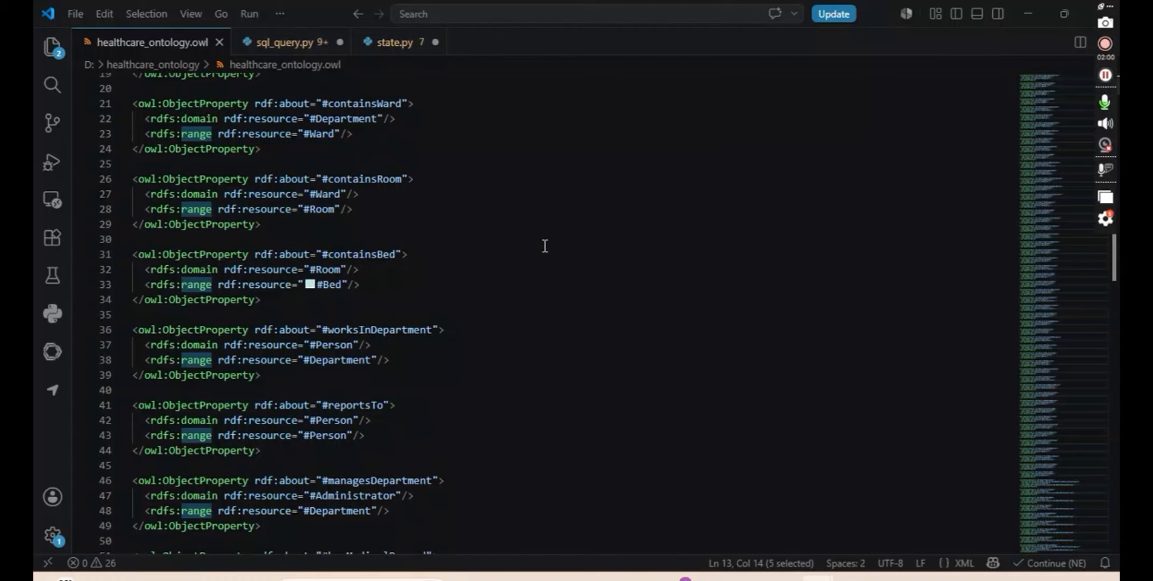
Switch back to Protégé, cancel the ontology format choice and show the available file commands.
click(748, 577)
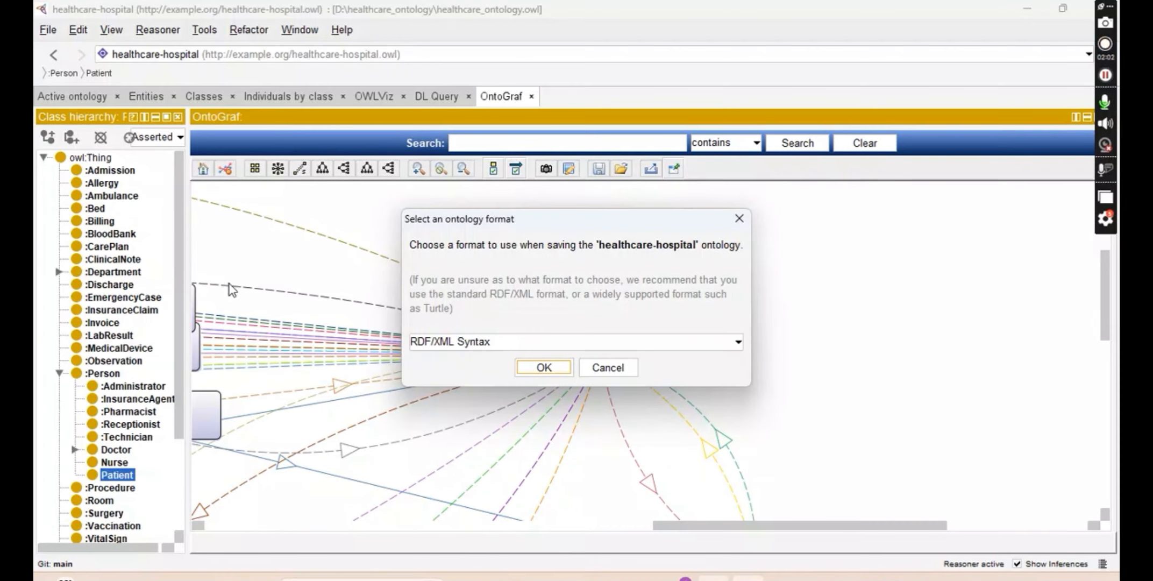
click(609, 369)
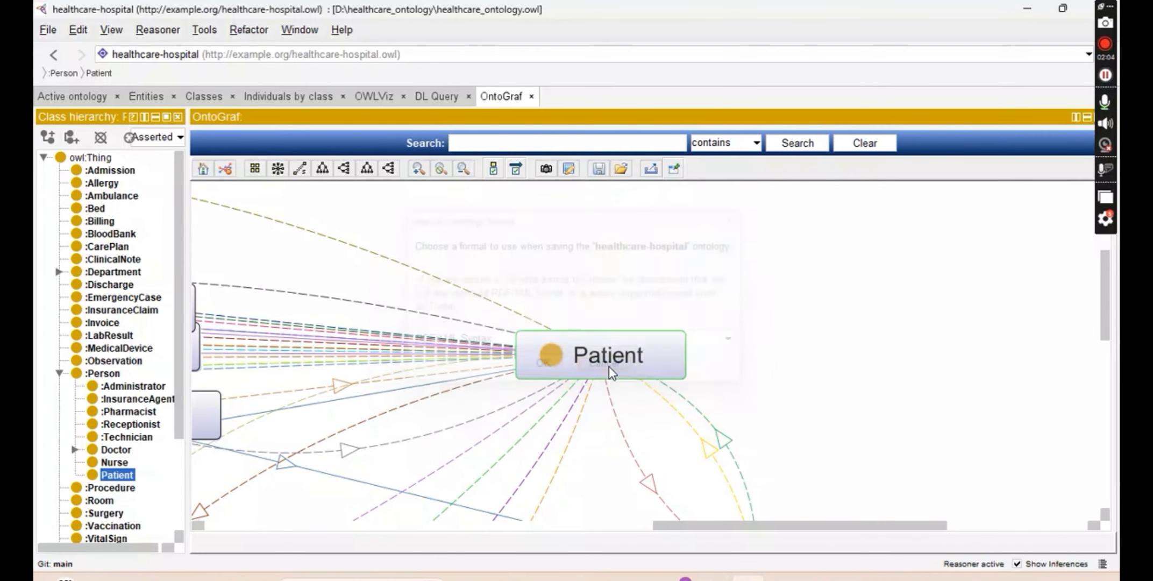
click(48, 29)
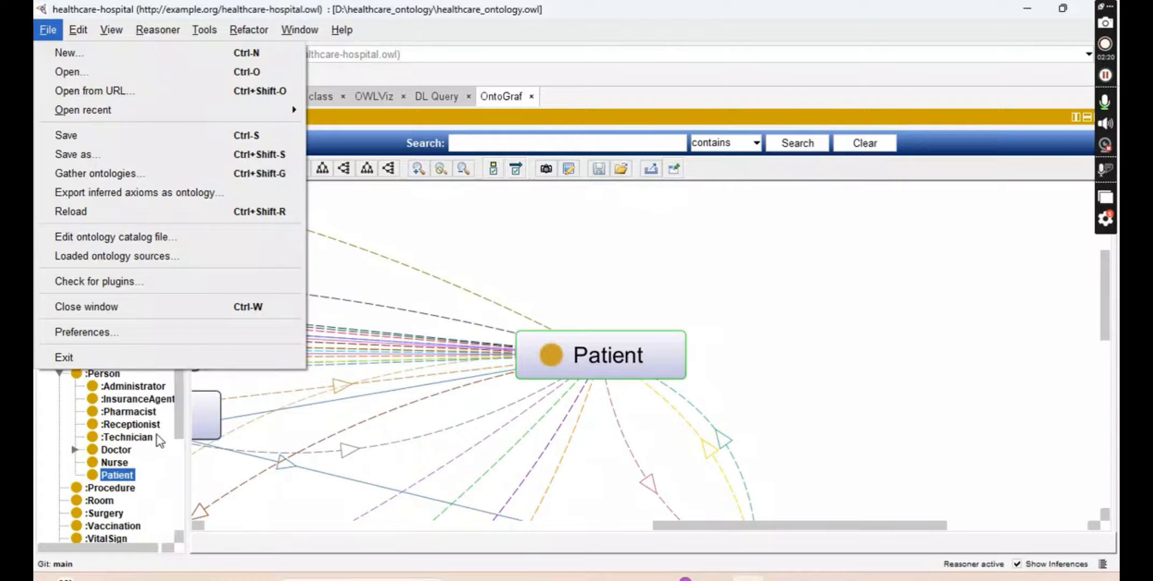
Return to healthcare_ontology.owl in VS Code, review the object and datatype properties, and highlight DatatypeProperty in the consultationFee declaration.
key(alt+Tab)
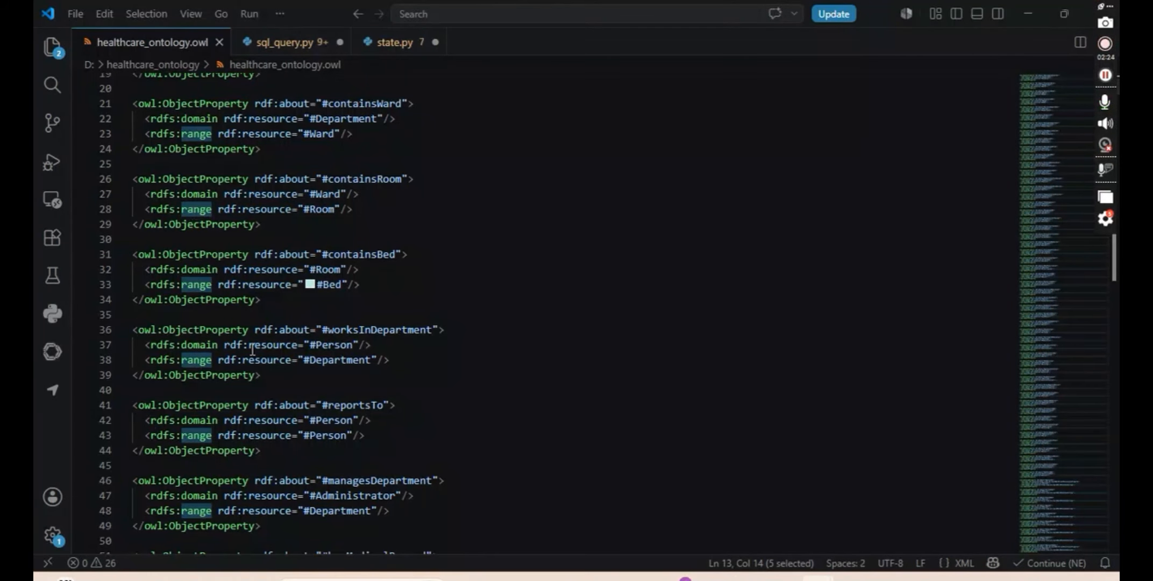
scroll(261, 419, down, 20)
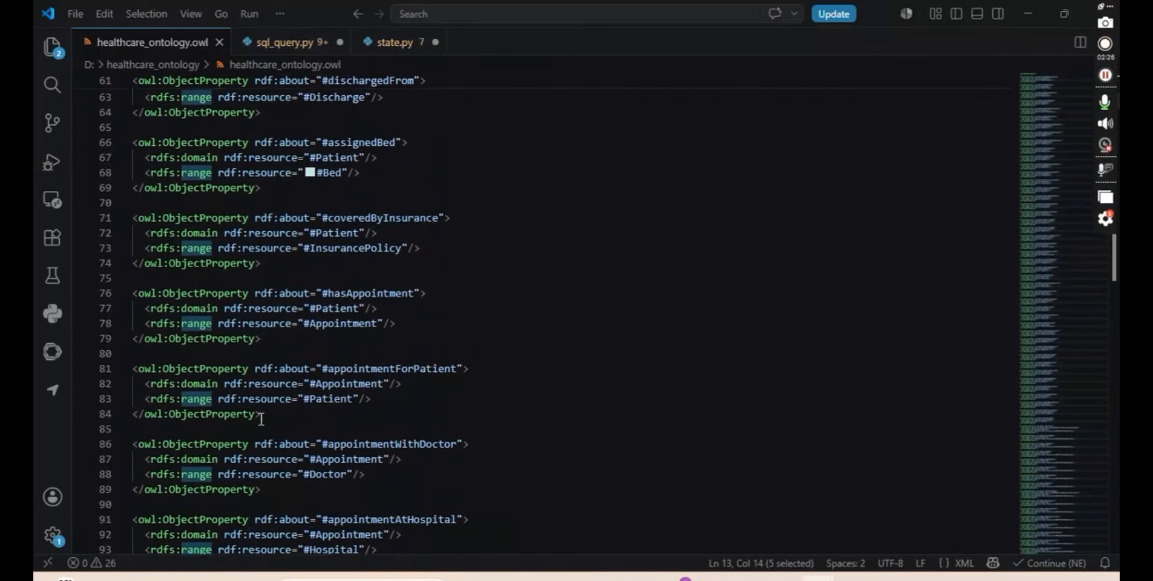
scroll(262, 419, down, 20)
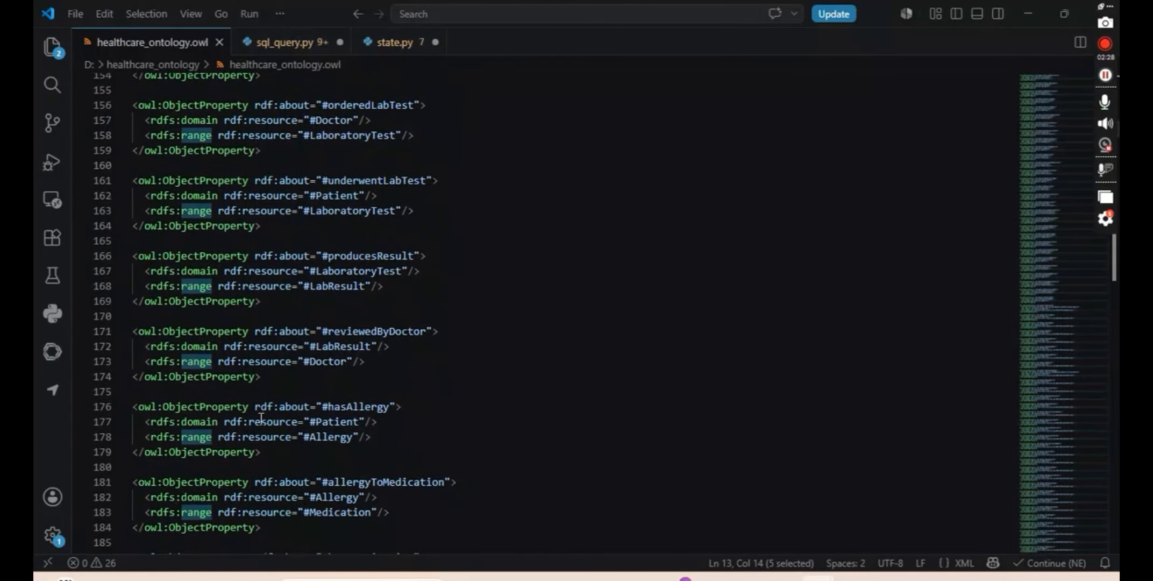
scroll(261, 419, down, 20)
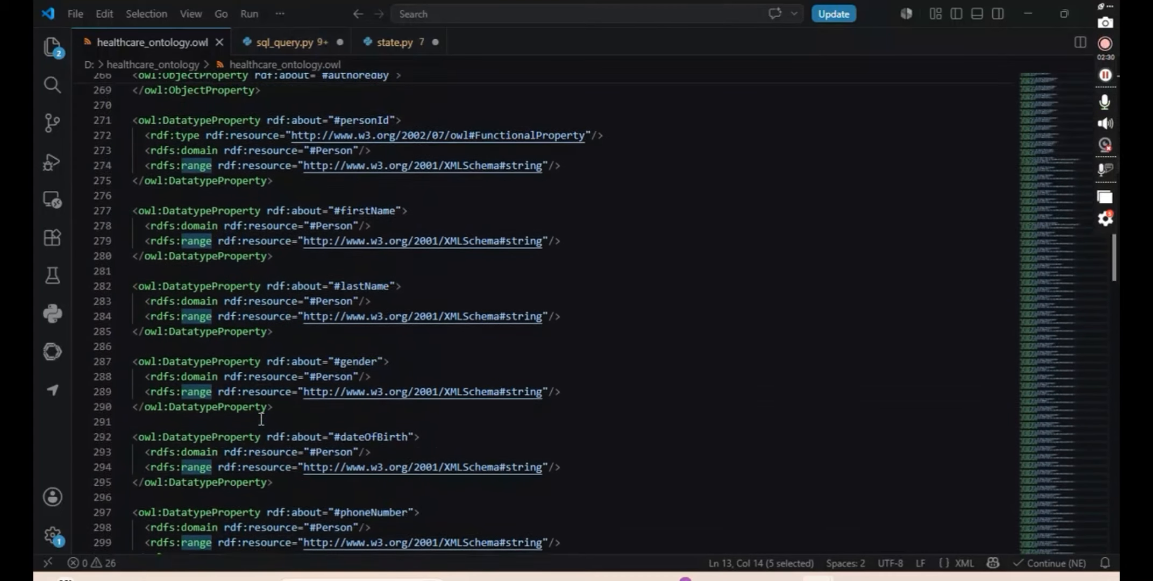
scroll(261, 419, down, 3)
scroll(261, 419, up, 1)
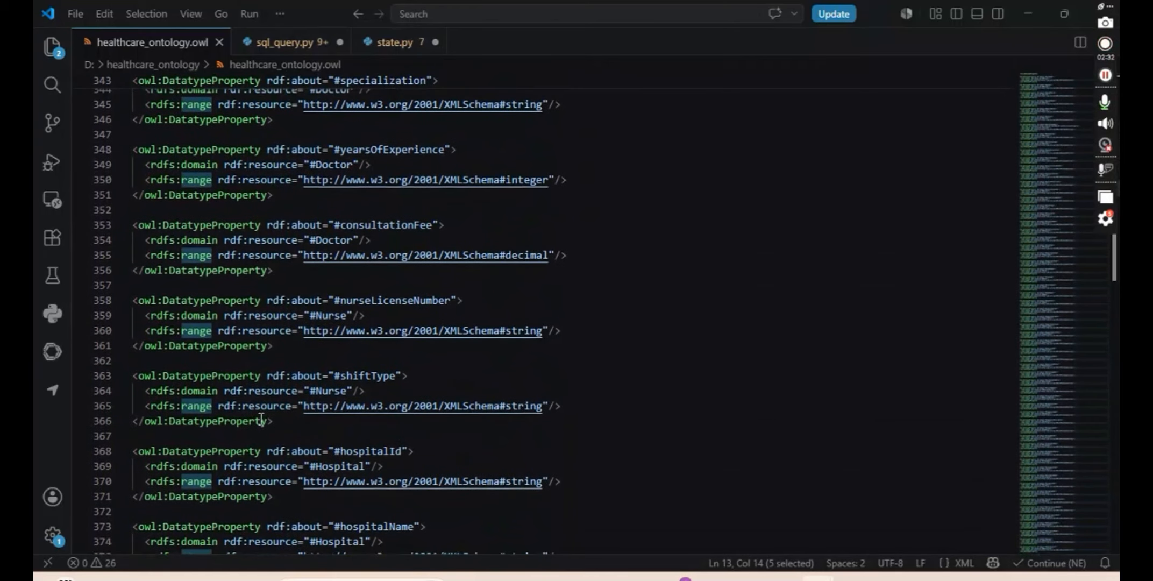
double_click(193, 225)
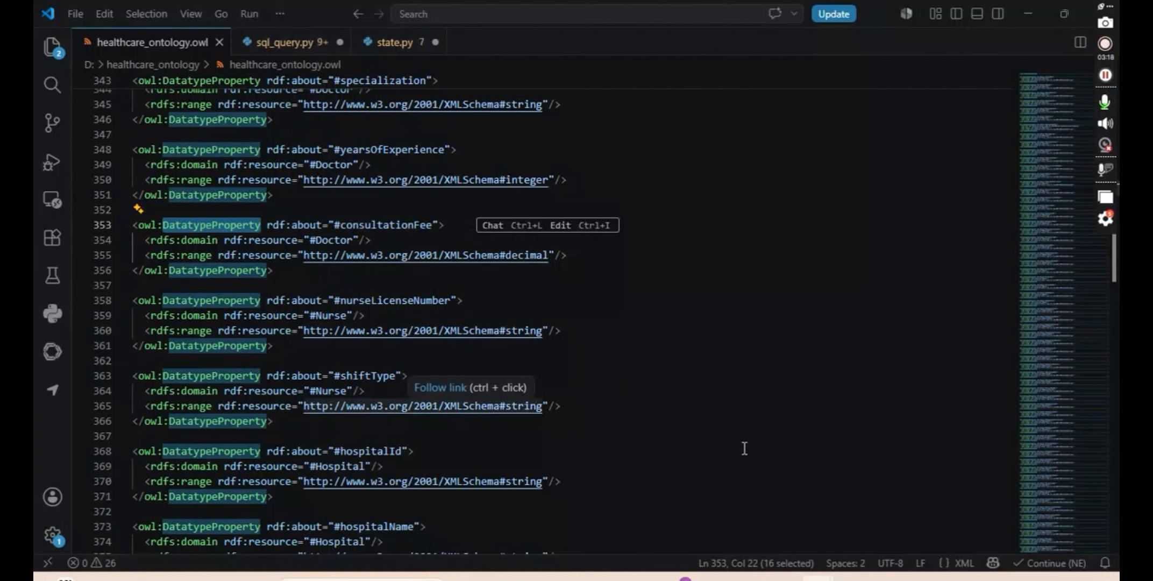
Examine the class definitions following the datatype properties, highlighting subClassOf in the Hospital class and reviewing the Hospital and Department restrictions.
scroll(743, 427, down, 20)
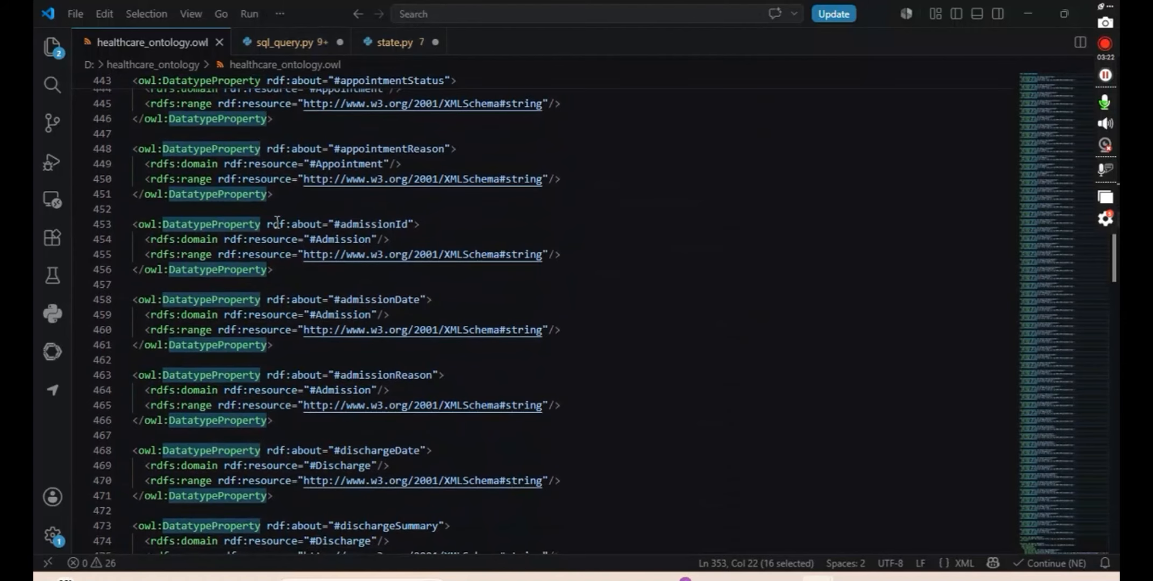
scroll(667, 381, down, 20)
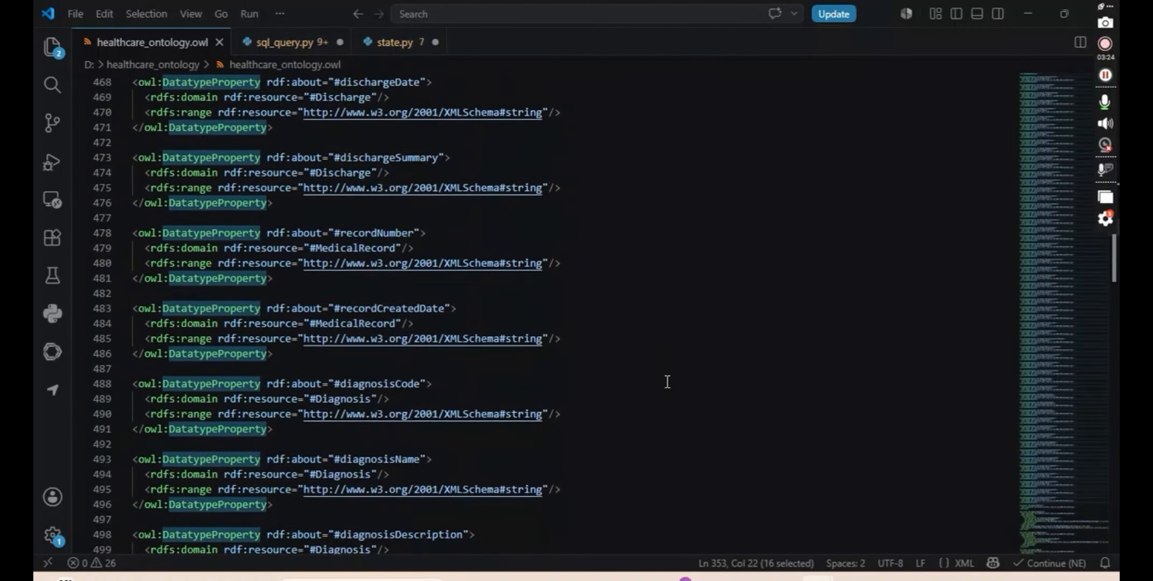
scroll(667, 380, down, 20)
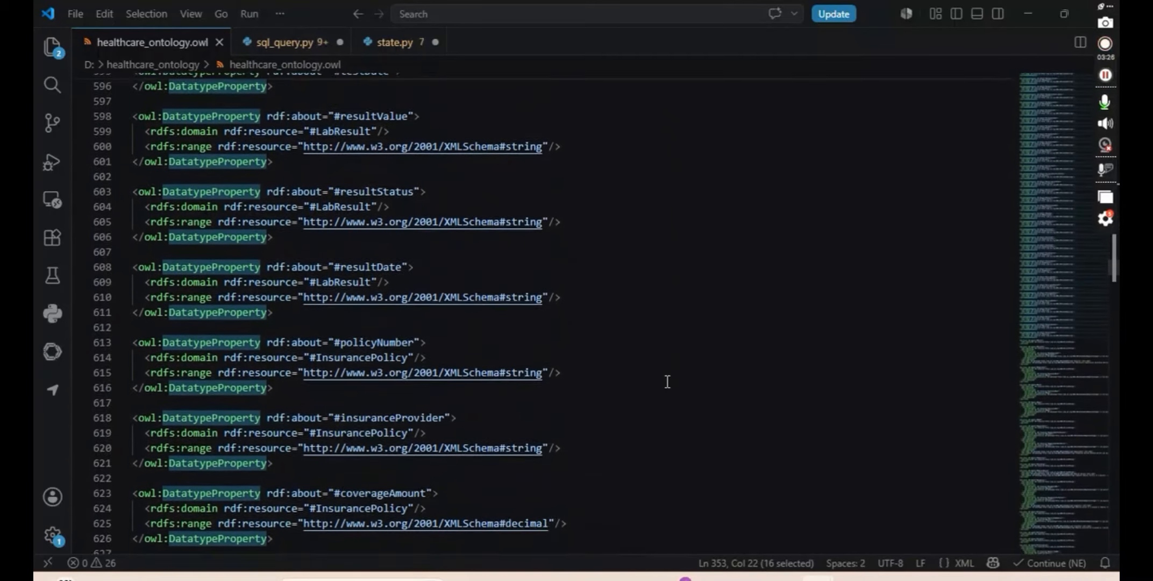
scroll(667, 381, down, 2)
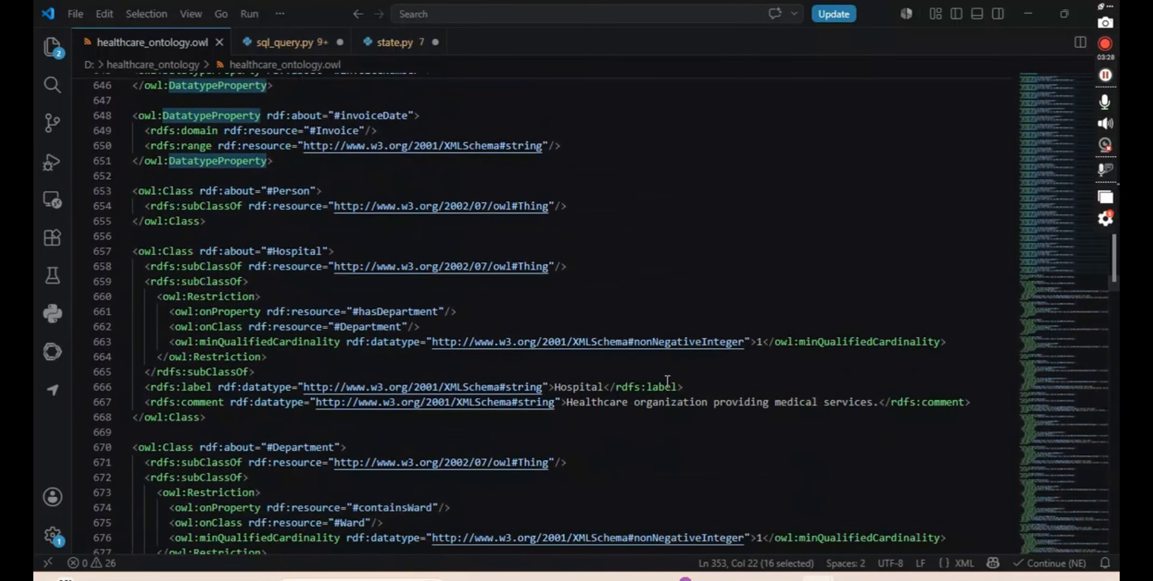
scroll(284, 227, up, 1)
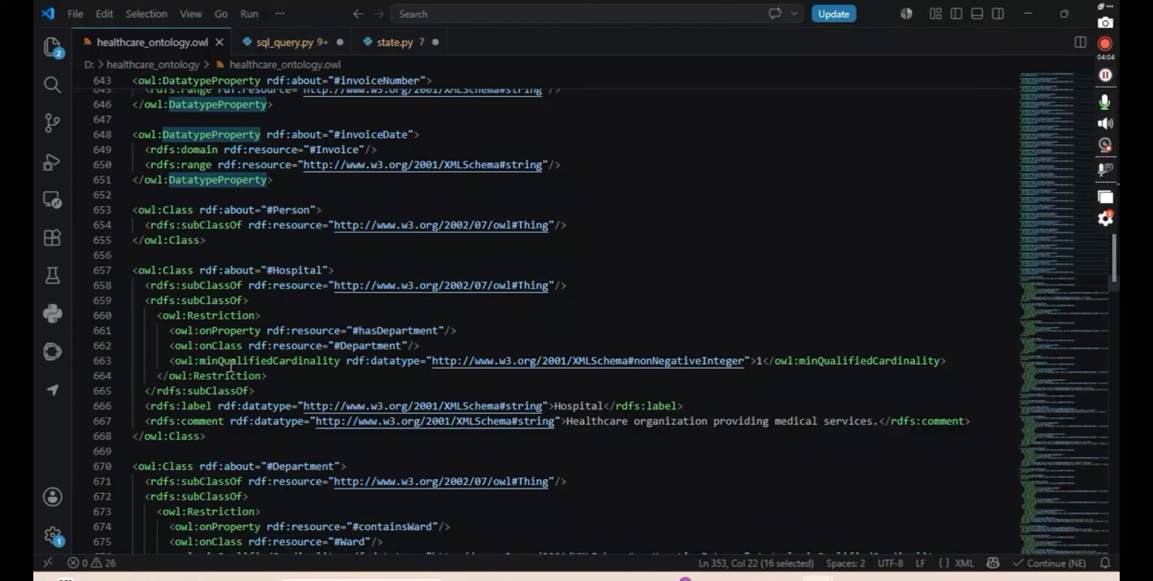
double_click(220, 285)
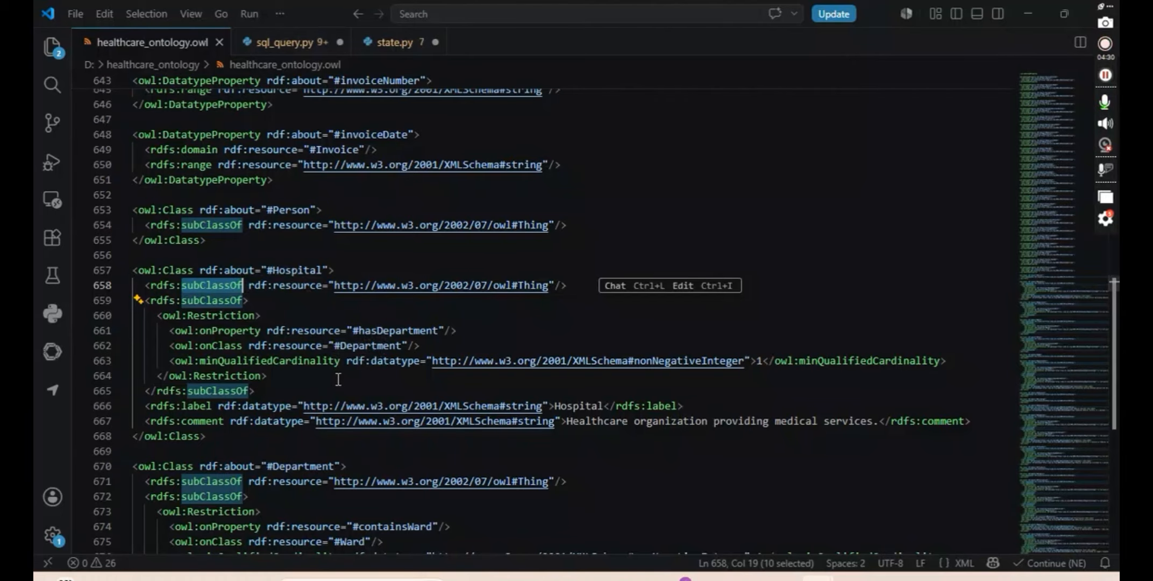
scroll(338, 379, down, 2)
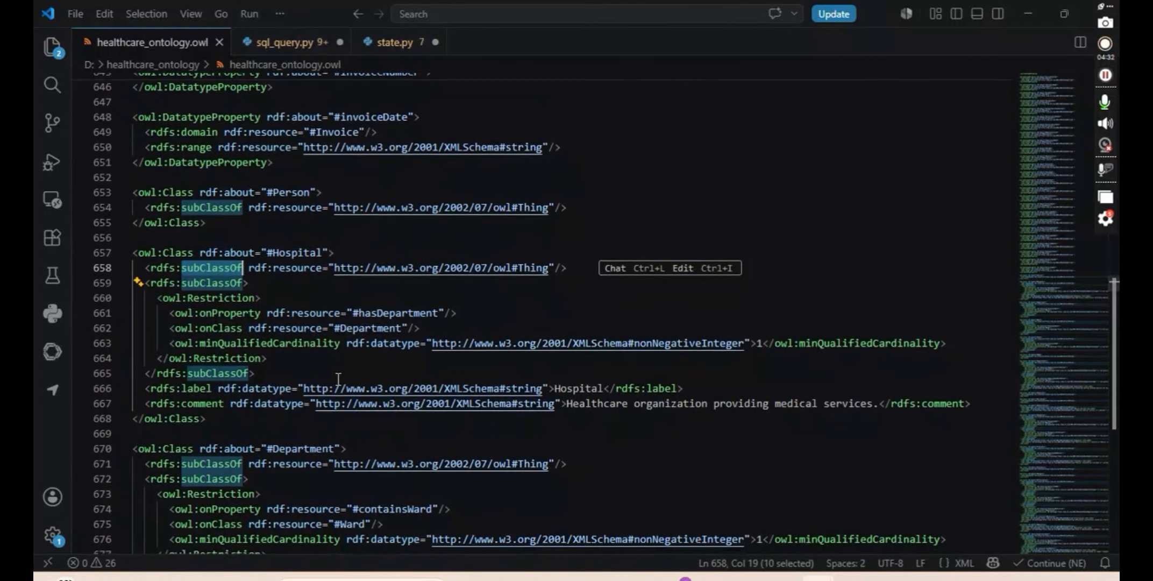
scroll(339, 380, down, 1)
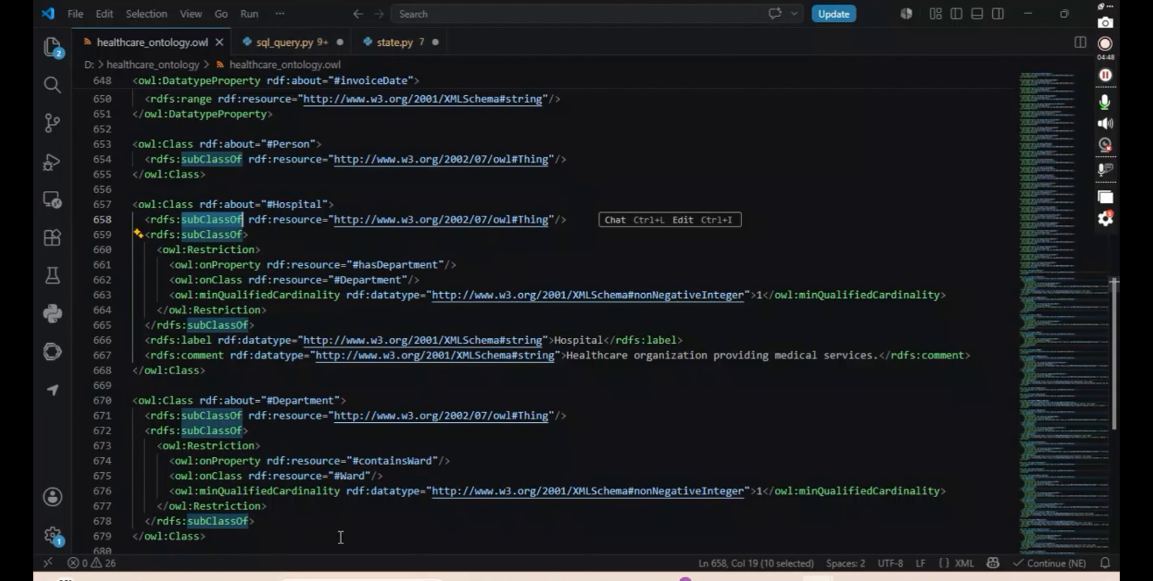
Review the Department, Ward and Room restrictions in the OWL source and switch to the healthcare-hospital ontology in Protégé.
scroll(340, 538, down, 2)
scroll(341, 537, down, 5)
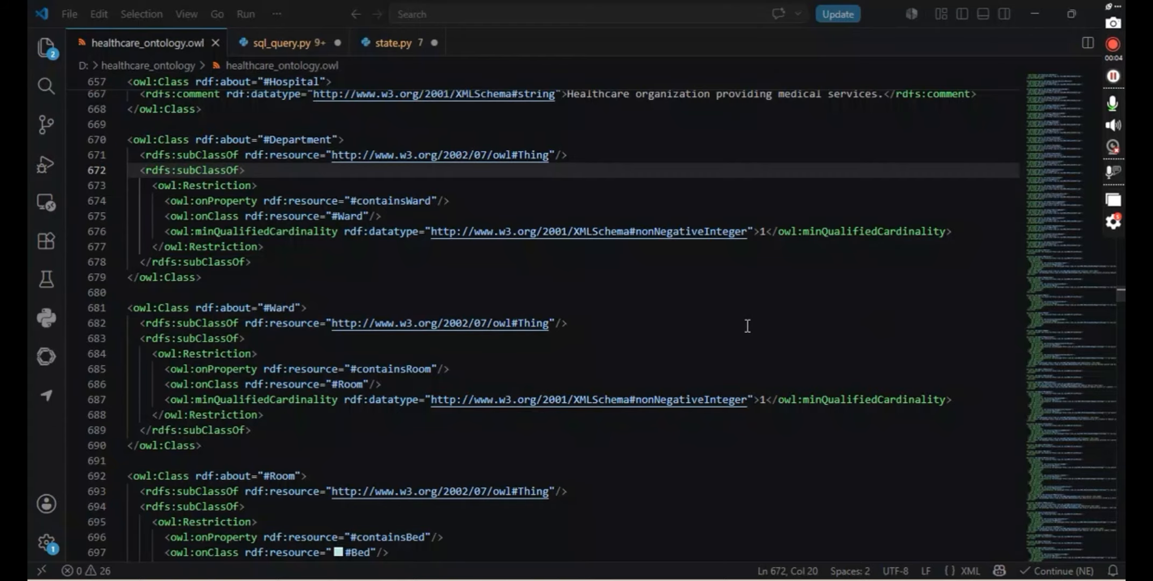
mouse_move(752, 578)
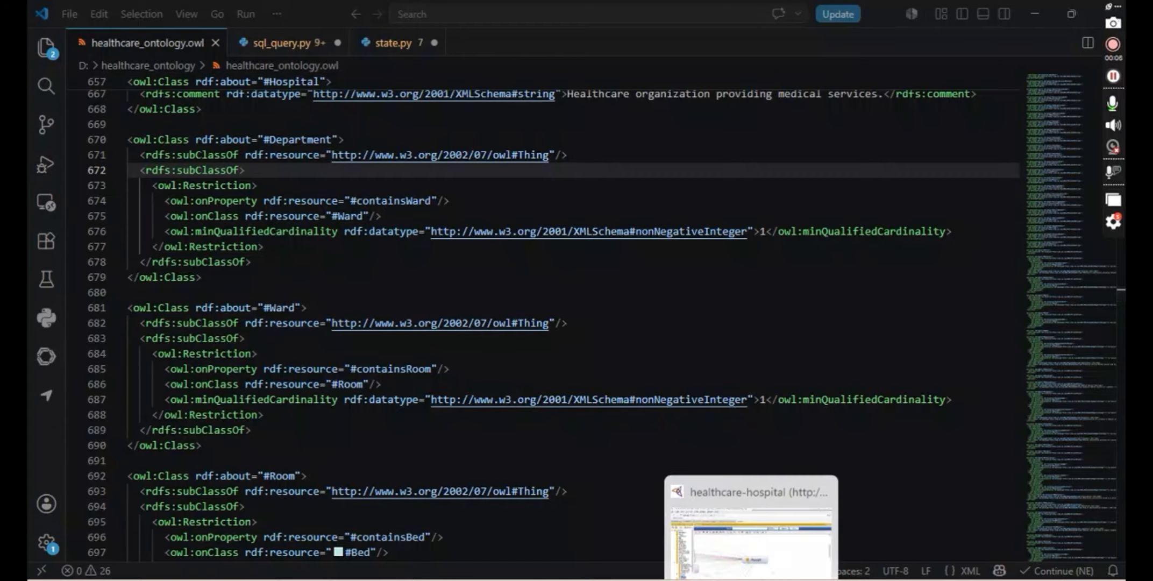
click(764, 522)
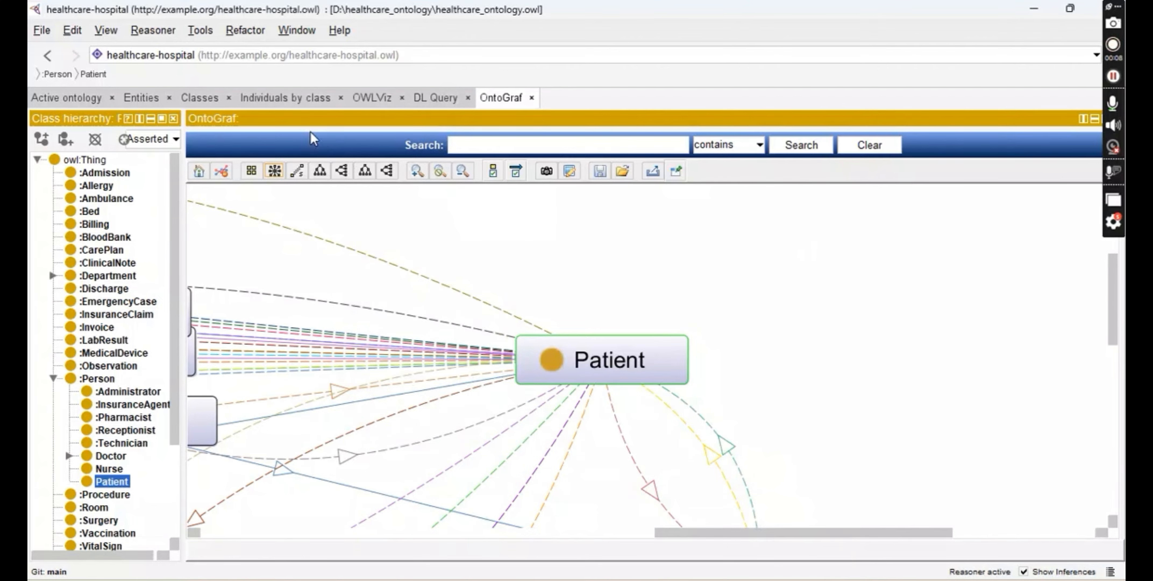
View the individuals by class, the Patient class description and the ontology metrics, ending on the full list of individuals.
click(295, 98)
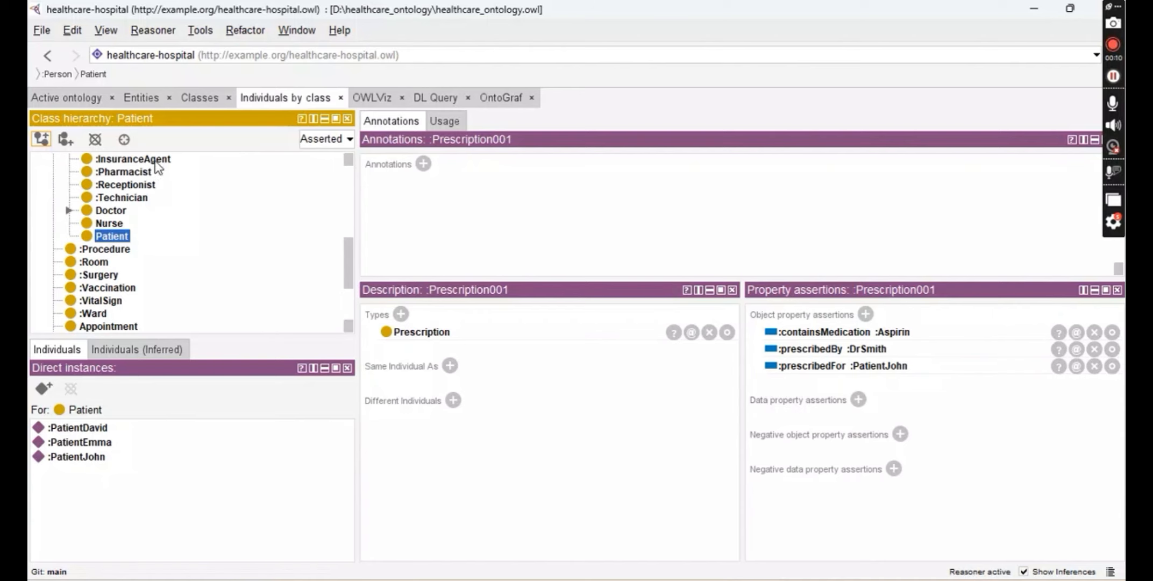
click(192, 99)
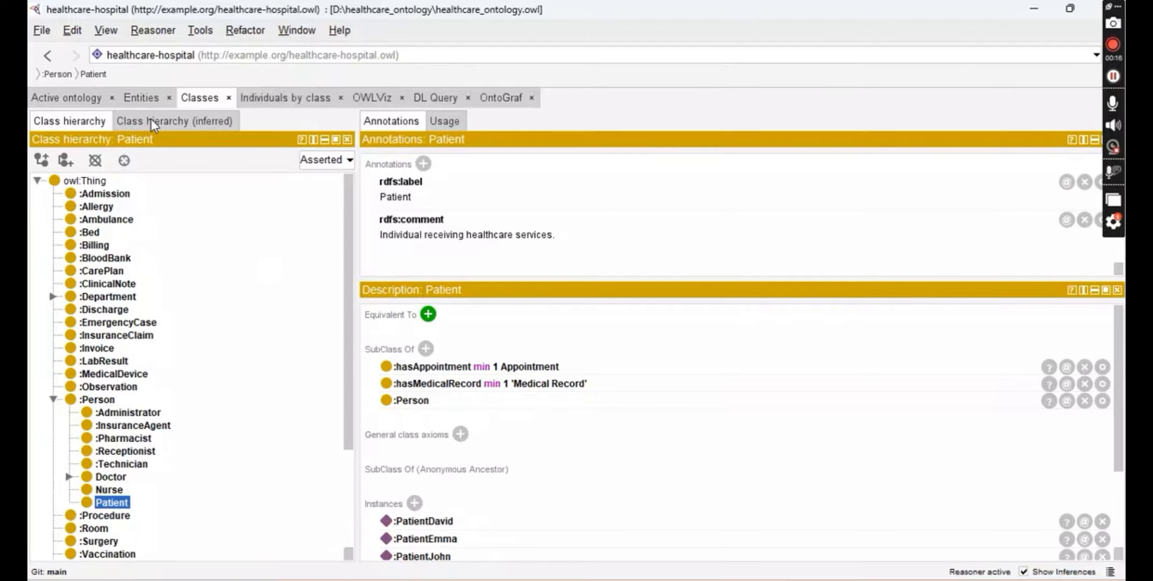
scroll(151, 119, down, 3)
click(277, 99)
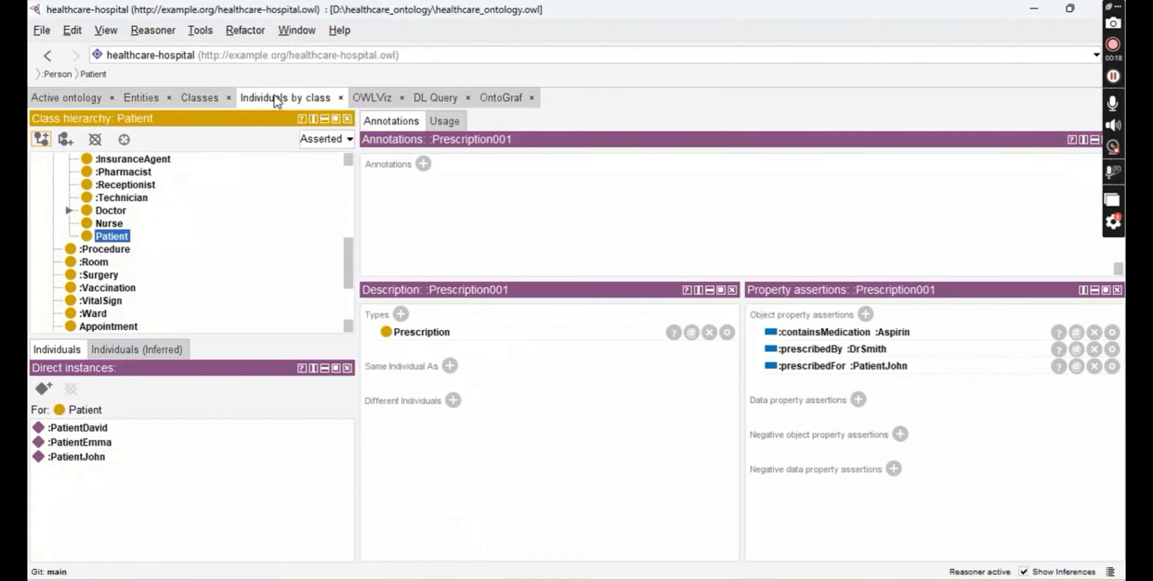
click(75, 102)
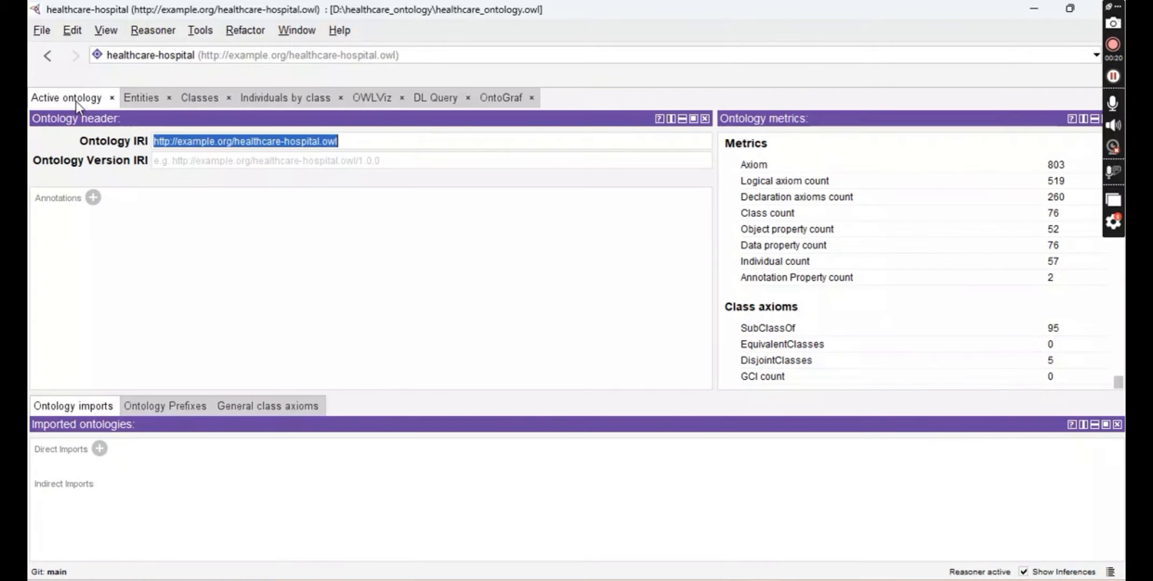
click(132, 96)
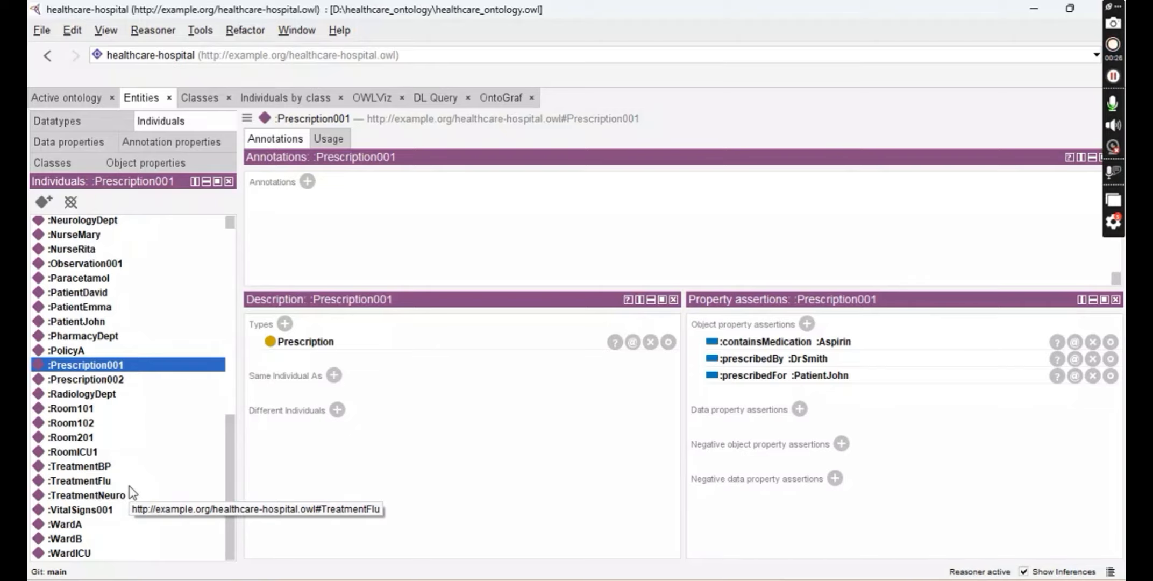
Return to healthcare_ontology.owl in VS Code and examine the remaining classes through to the CityHospital and department named individuals.
key(alt+Tab)
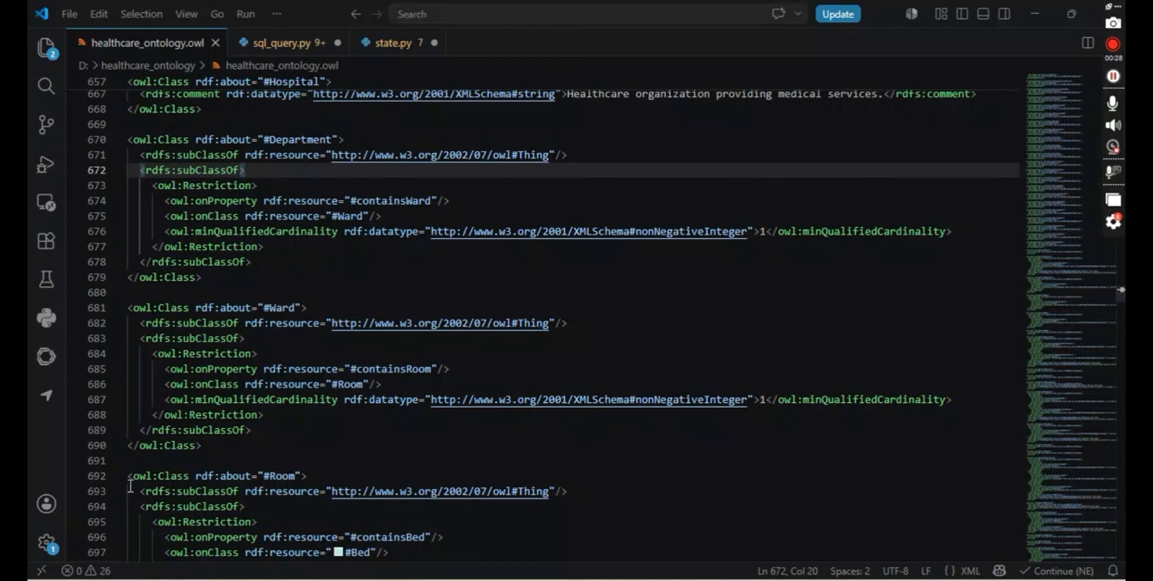
scroll(301, 437, down, 20)
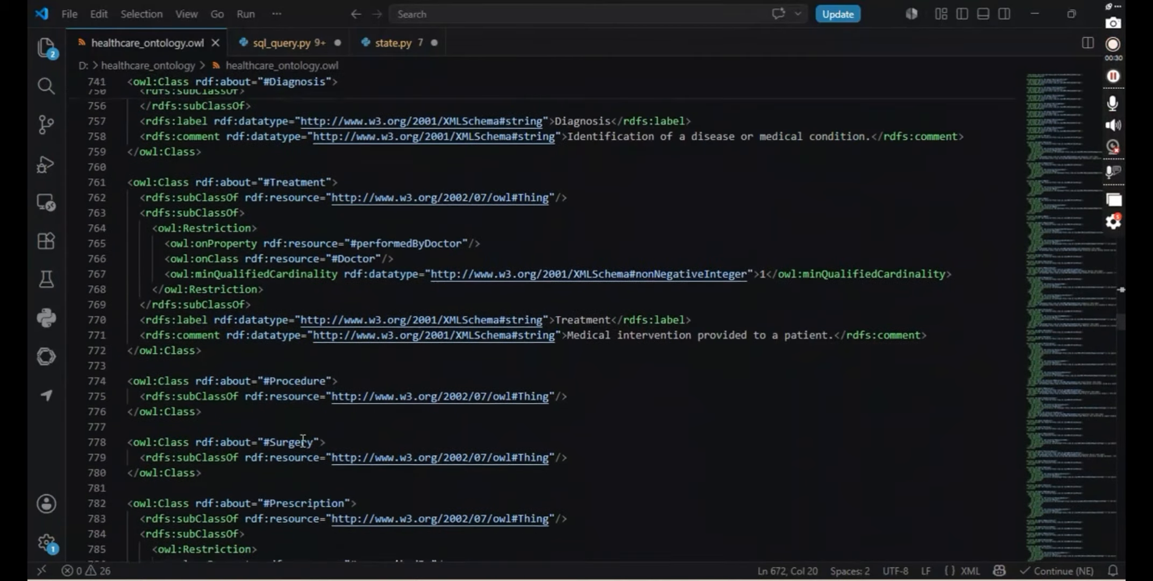
scroll(303, 440, down, 20)
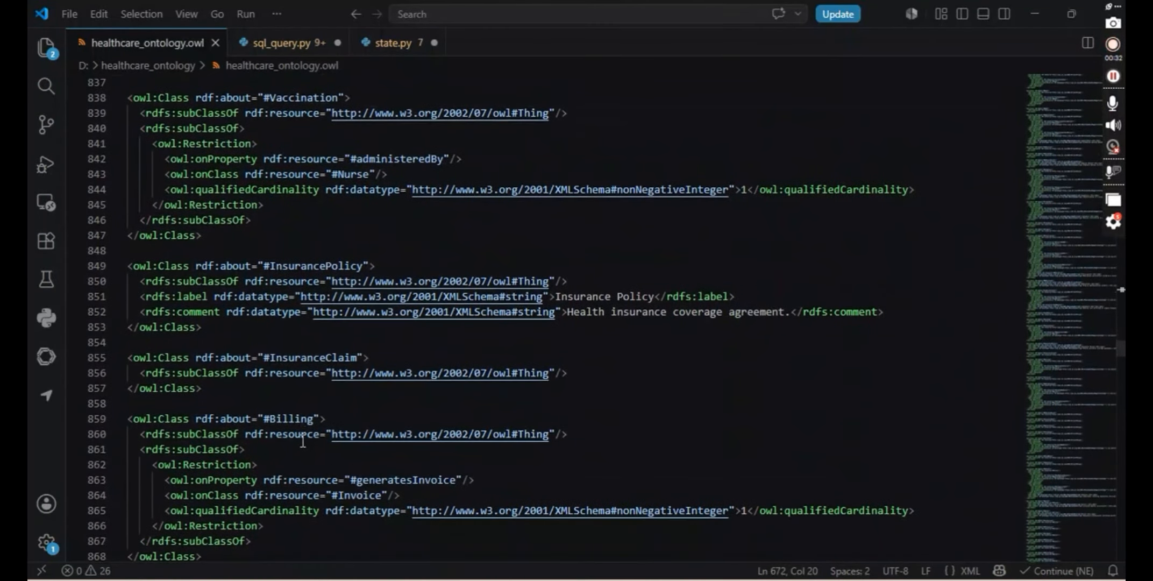
scroll(303, 441, down, 12)
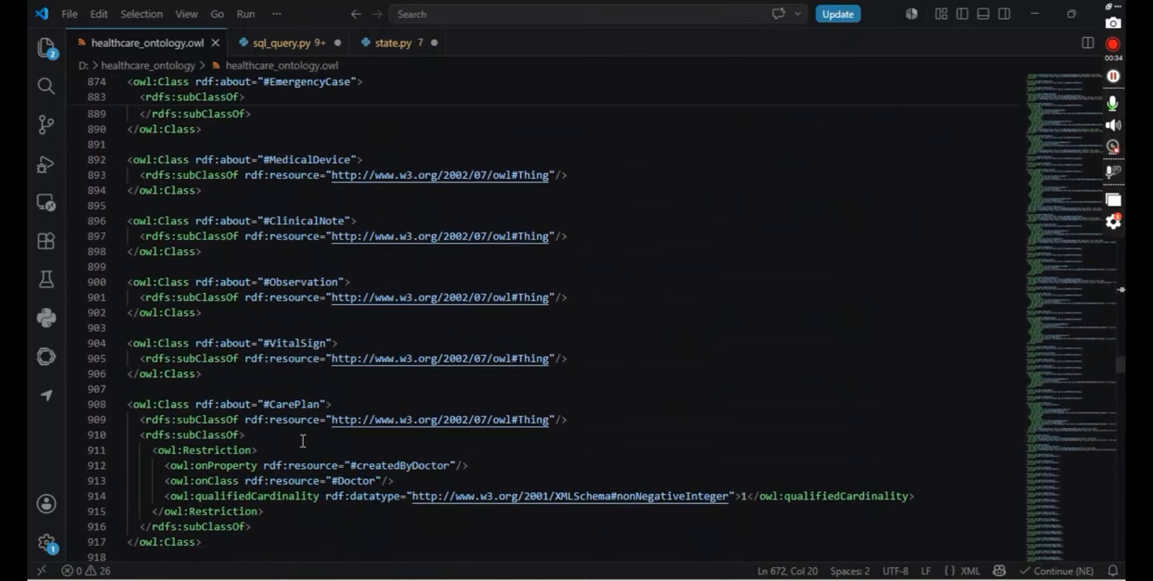
scroll(303, 441, down, 20)
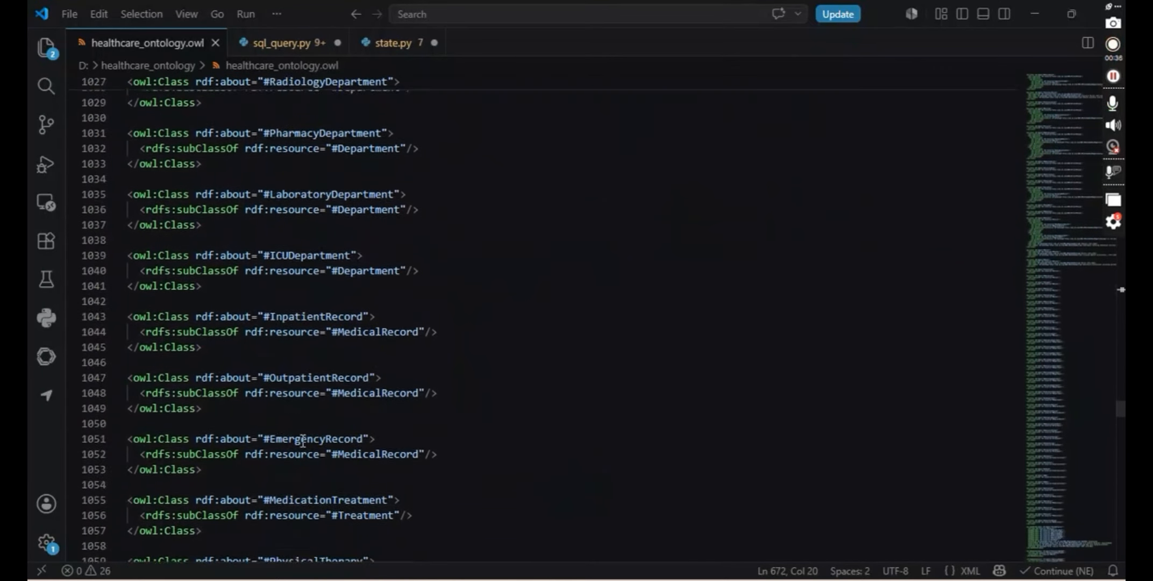
scroll(303, 440, down, 20)
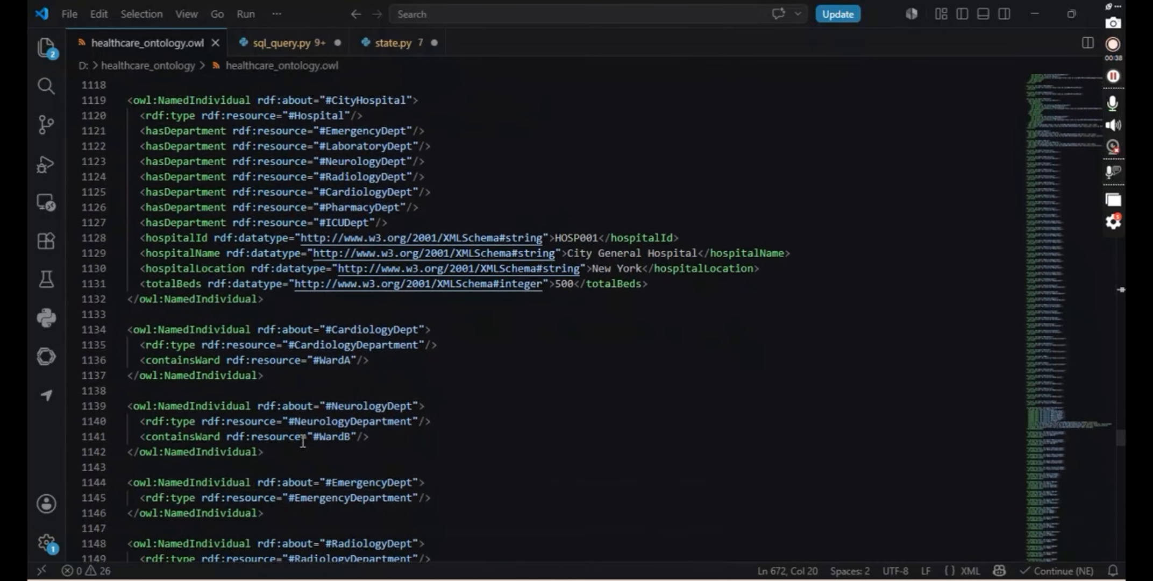
scroll(303, 442, up, 1)
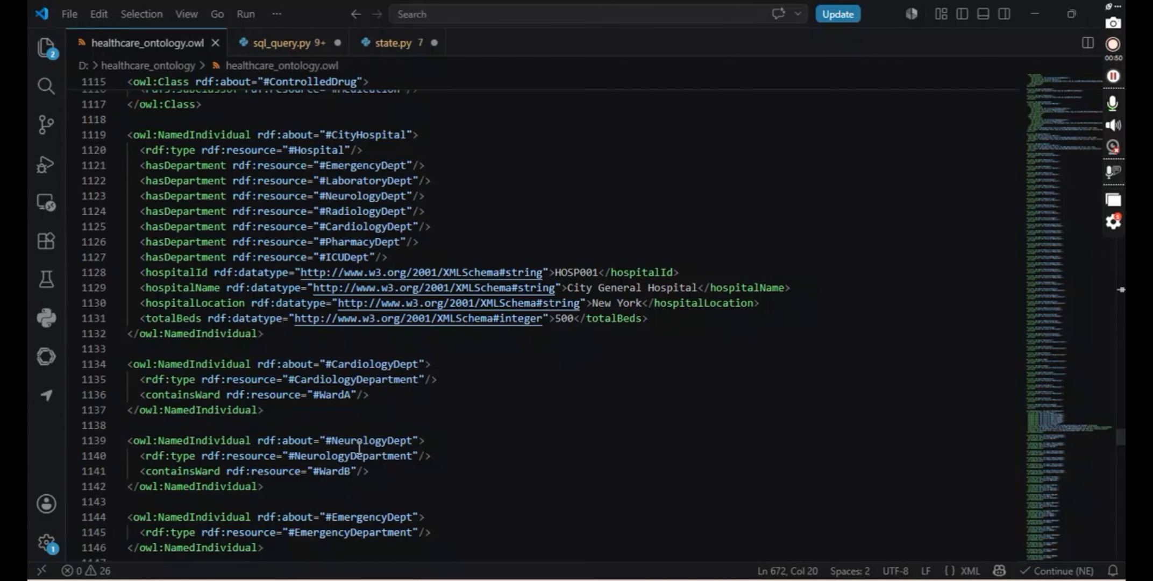
scroll(359, 447, up, 2)
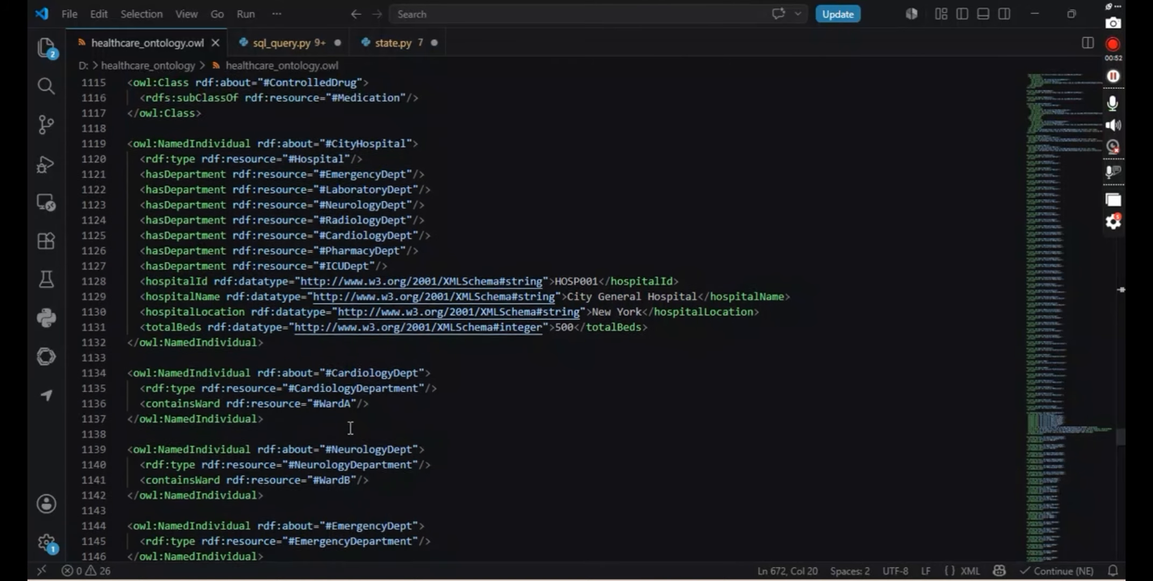
scroll(350, 428, down, 1)
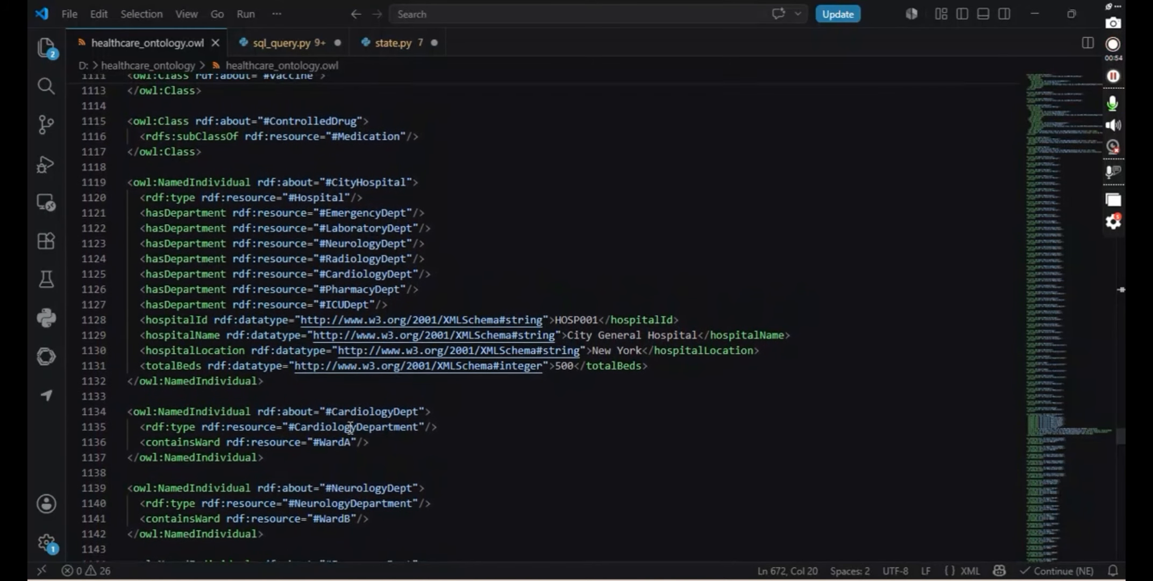
scroll(350, 427, down, 1)
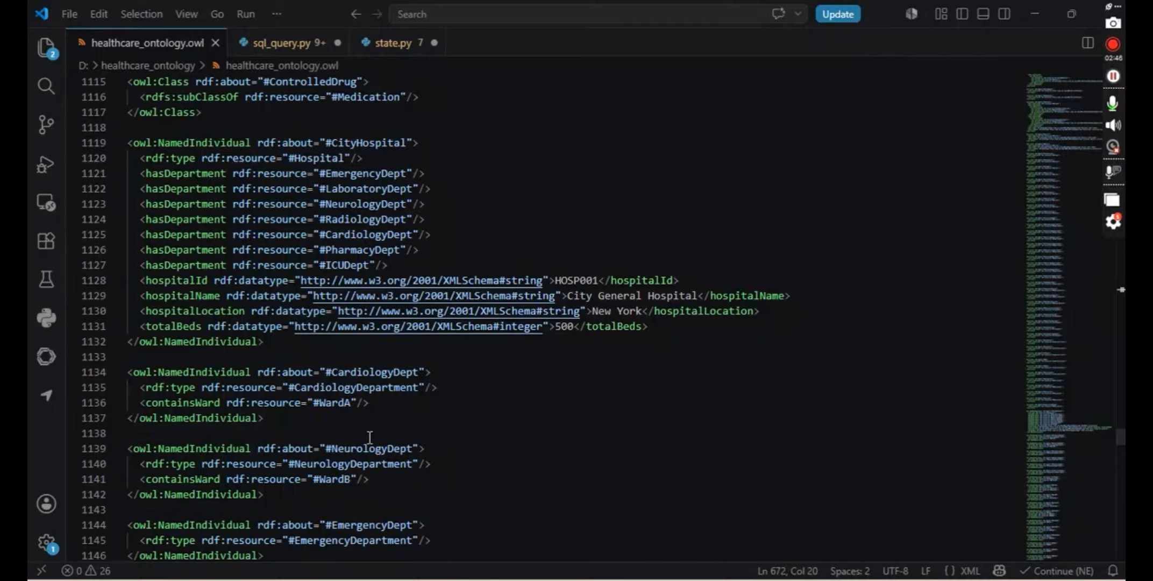
click(1113, 45)
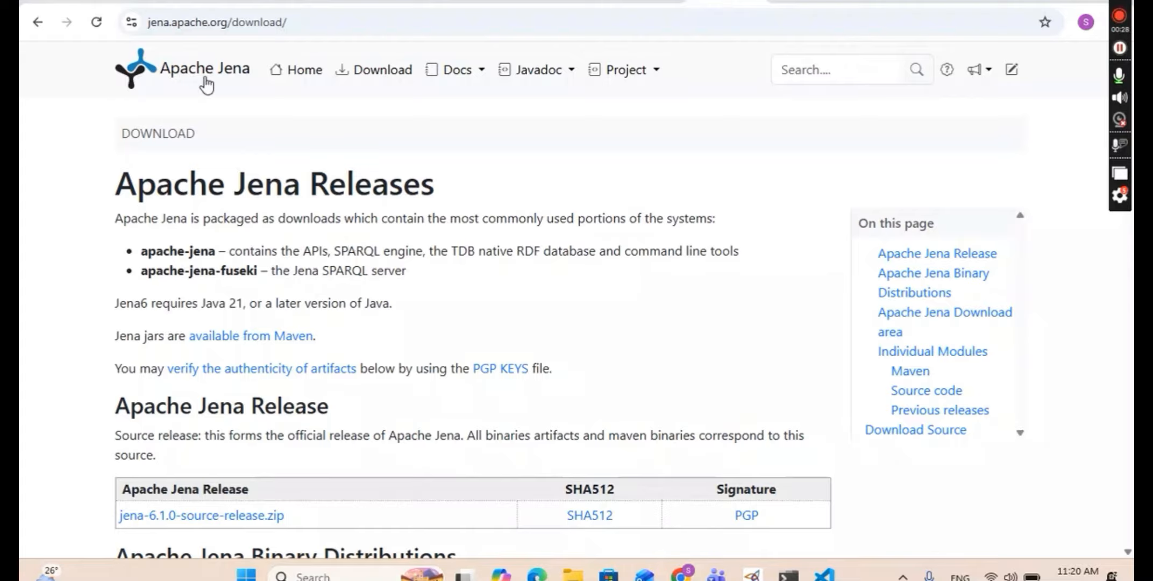
Switch to File Explorer and open the inner apache-jena-fuseki-5.3.0 folder in Downloads to show the server files.
mouse_move(566, 576)
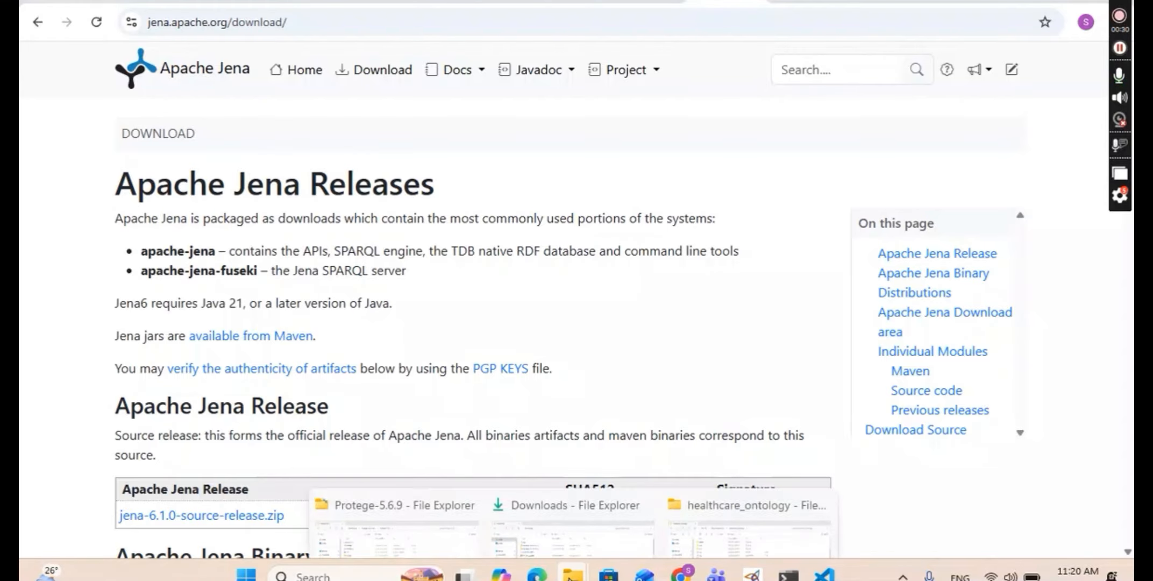
mouse_move(456, 523)
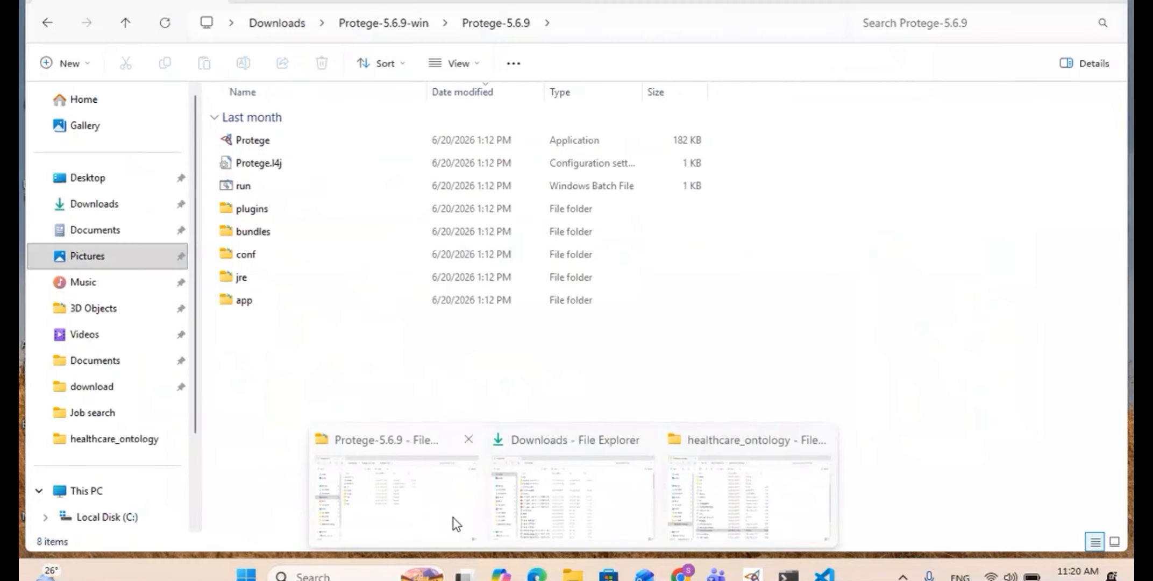
click(554, 514)
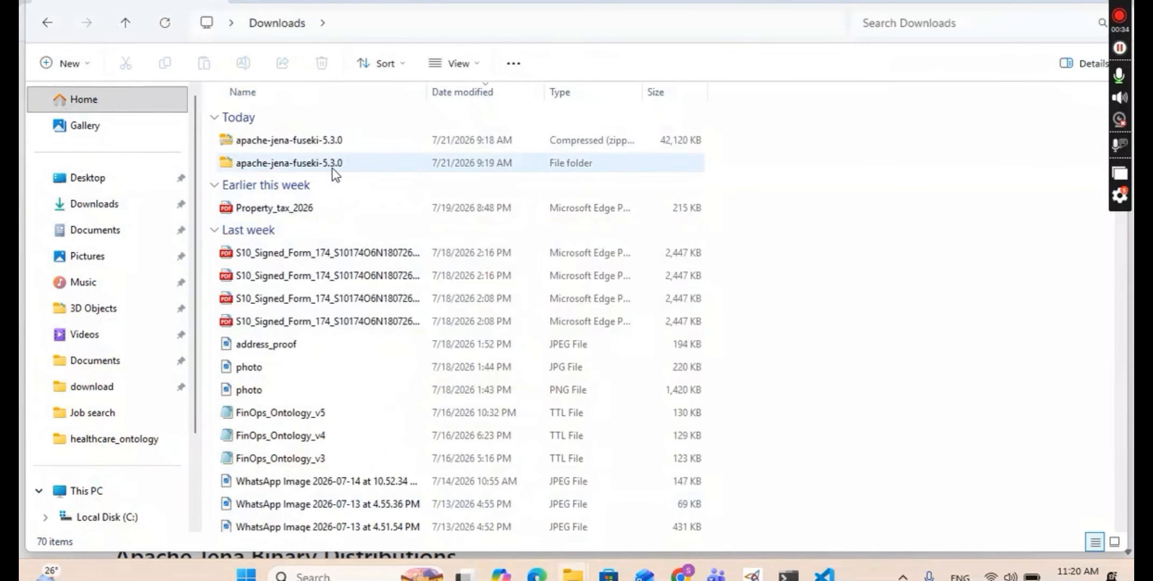
mouse_move(338, 173)
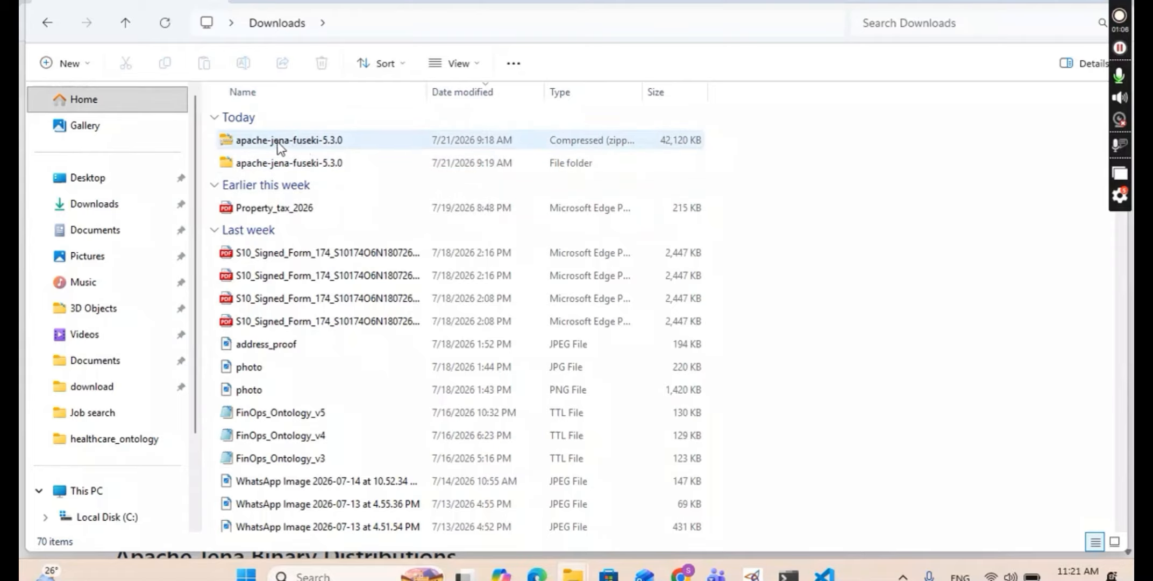
double_click(226, 165)
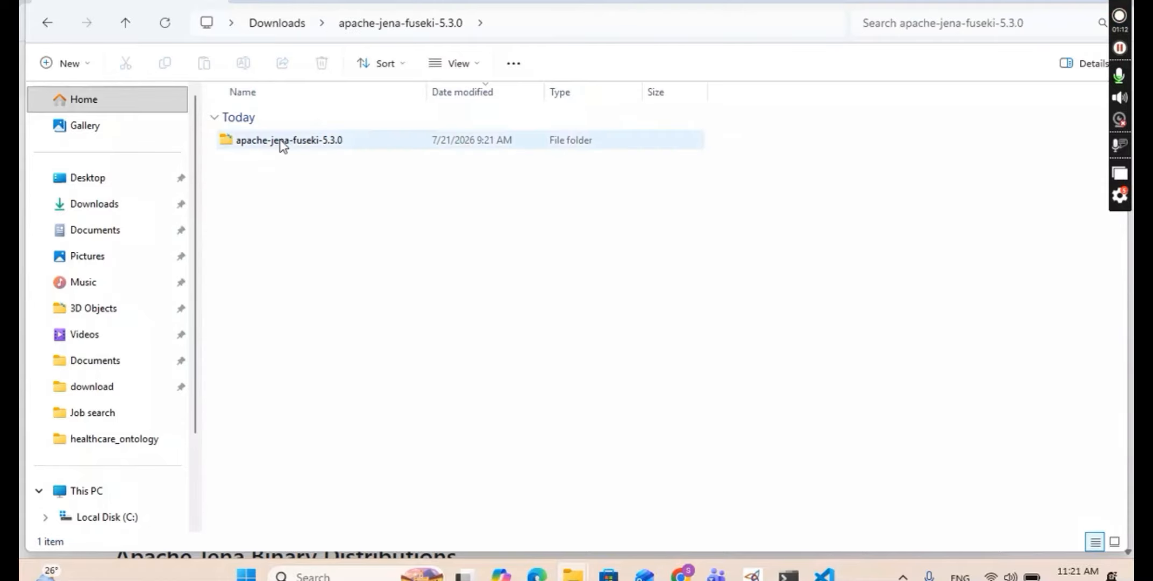
double_click(280, 140)
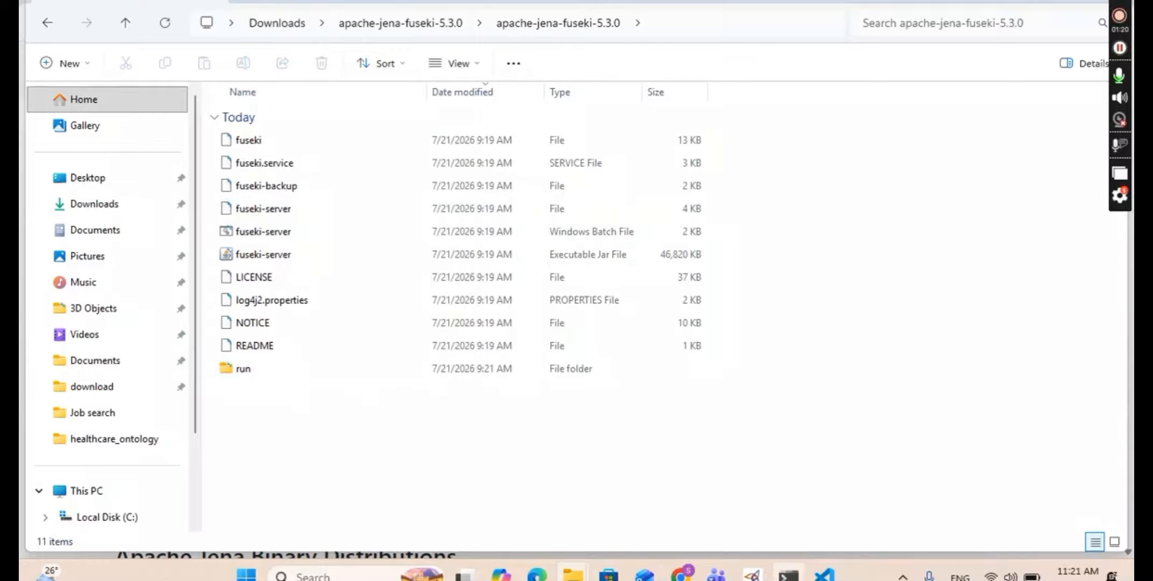
Compare the cd and fuseki-server.bat commands in the Command Prompt with the server files in the Fuseki folder.
mouse_move(789, 573)
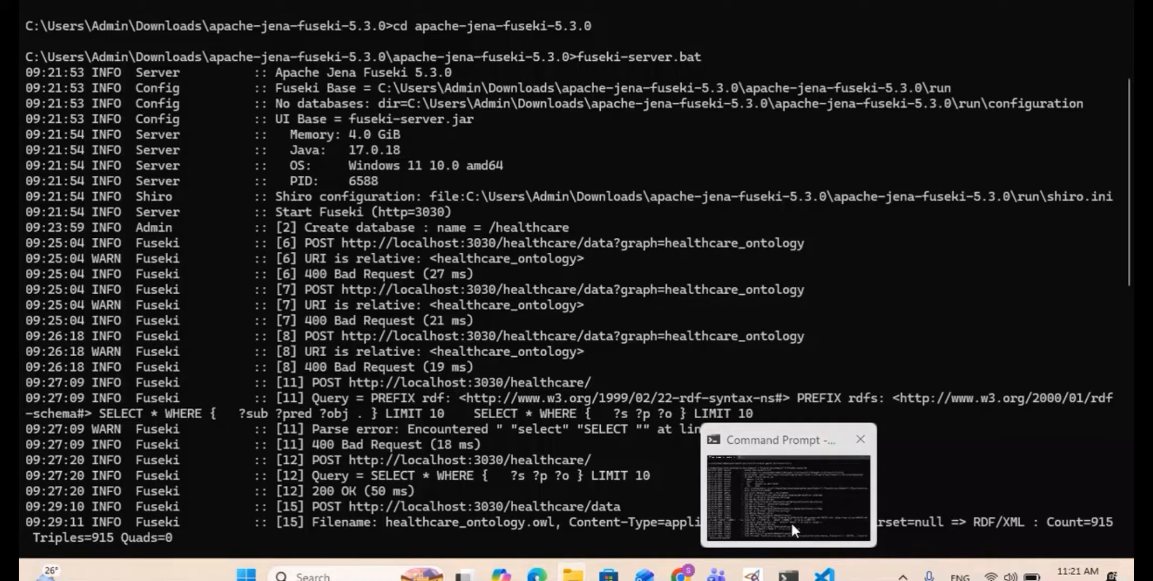
click(791, 521)
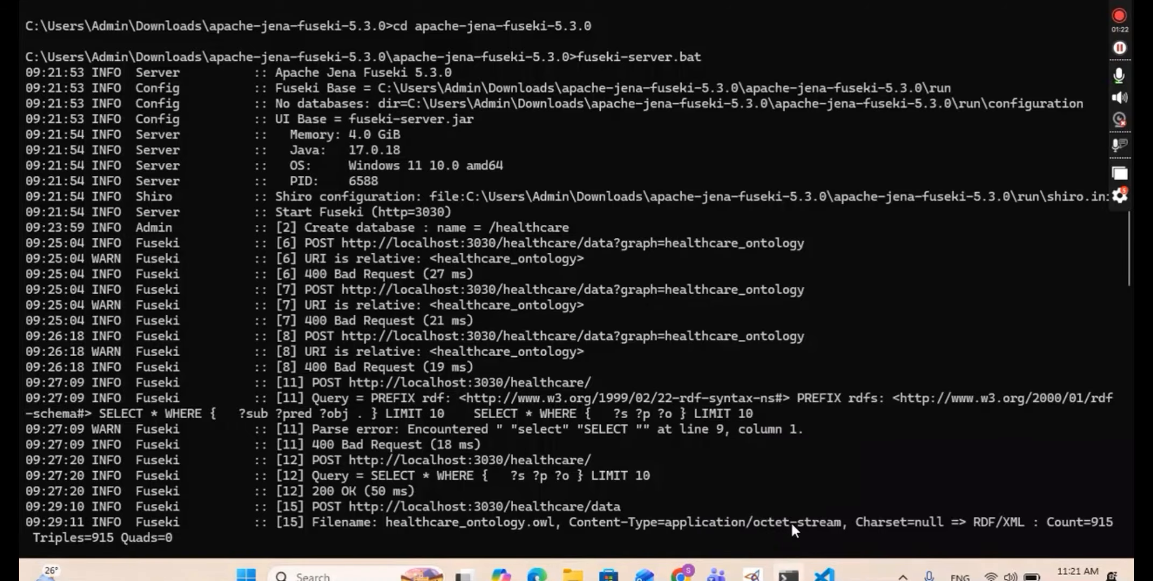
scroll(595, 306, up, 3)
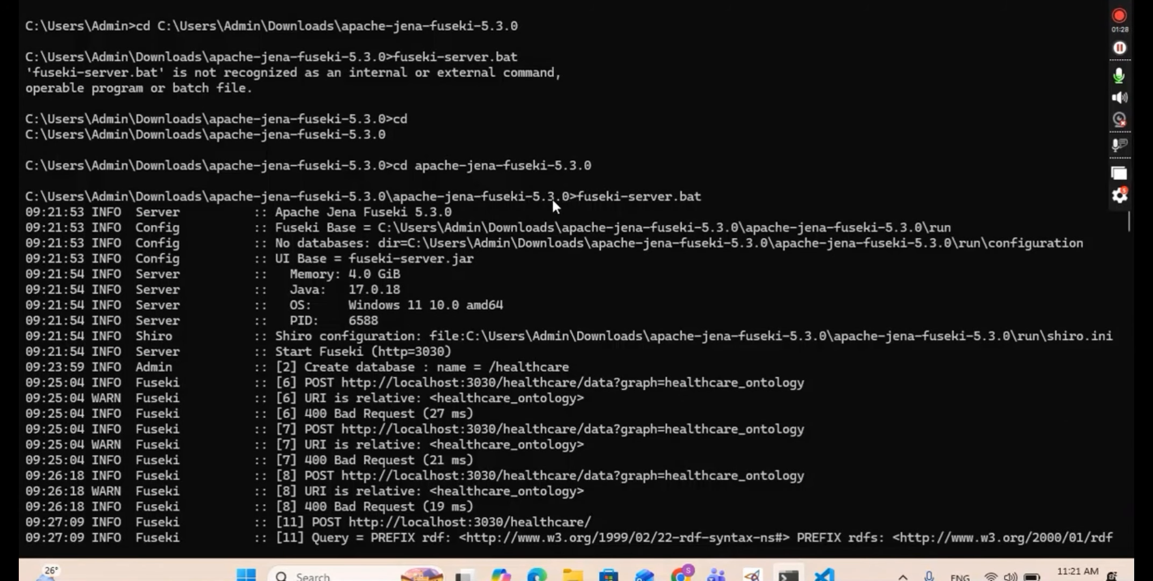
key(alt+Tab)
key(alt+Tab)
key(alt+Tab)
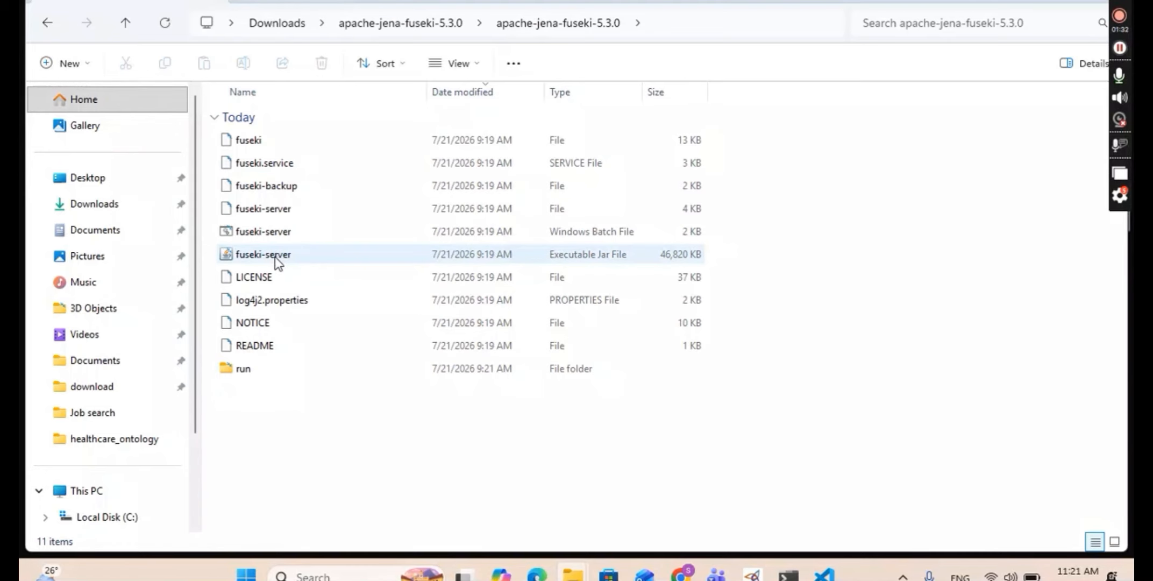
key(alt+Tab)
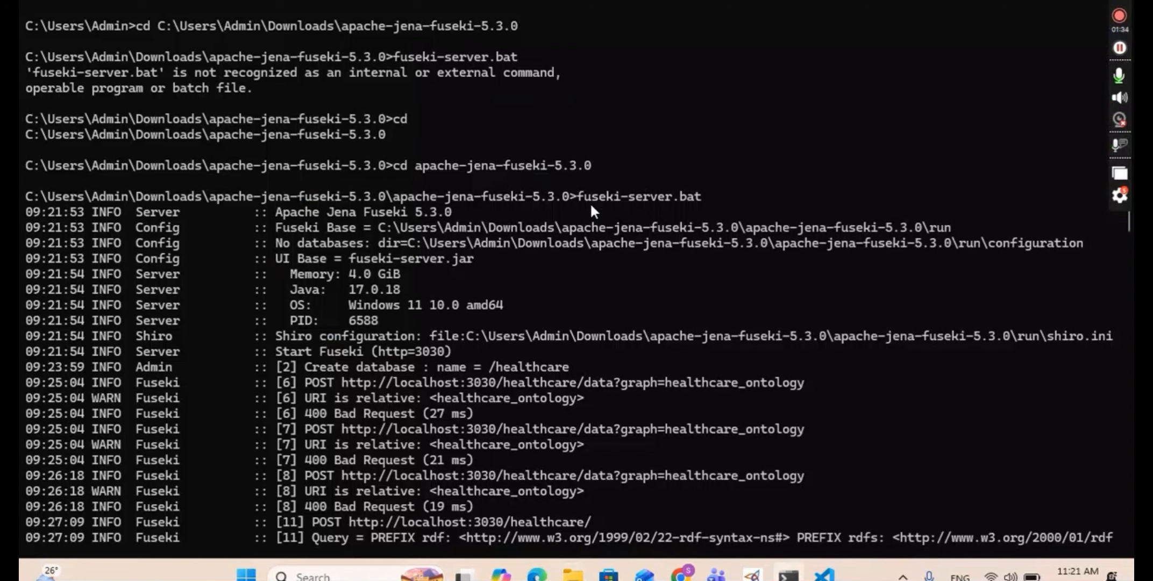
Review the Fuseki server log through to its latest query entries and return to the Fuseki folder in File Explorer.
scroll(470, 320, down, 10)
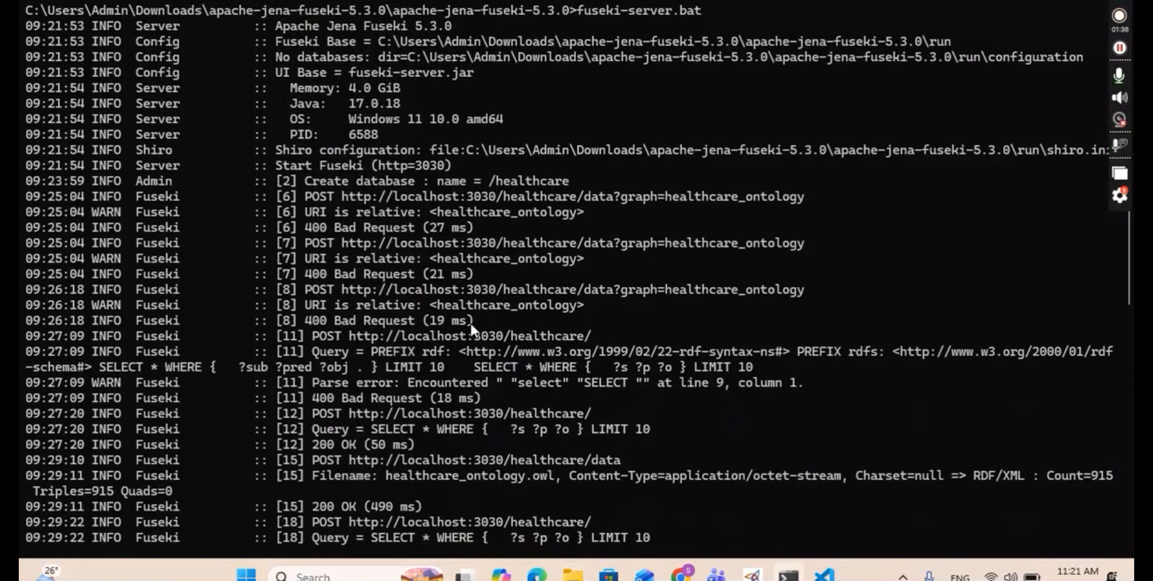
scroll(470, 320, down, 7)
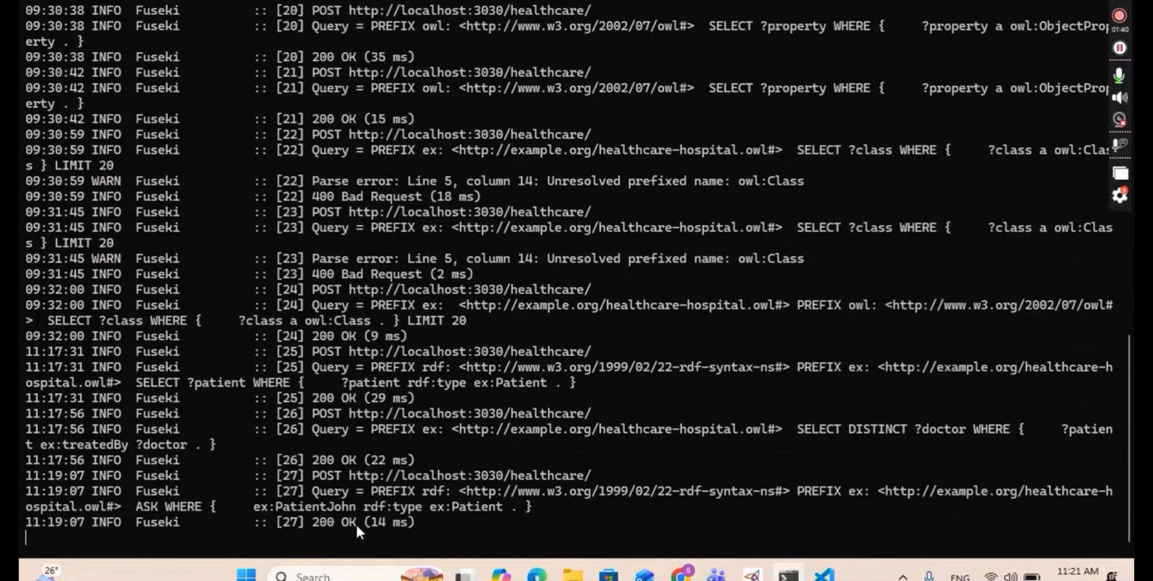
key(alt+Tab)
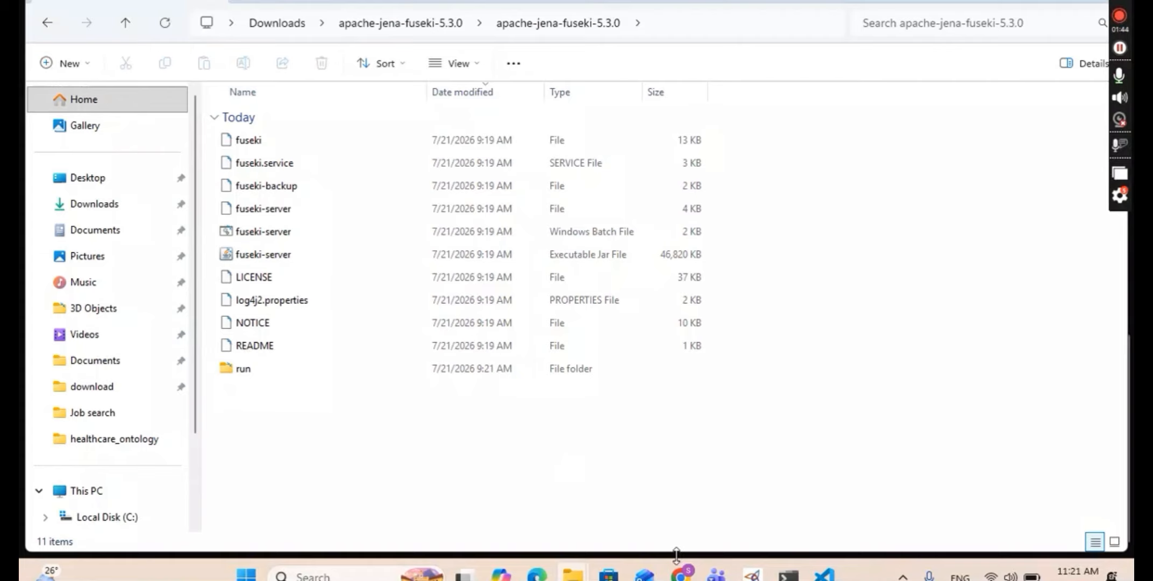
Switch to the Apache Jena Fuseki browser window showing the data upload page of the healthcare dataset.
mouse_move(681, 575)
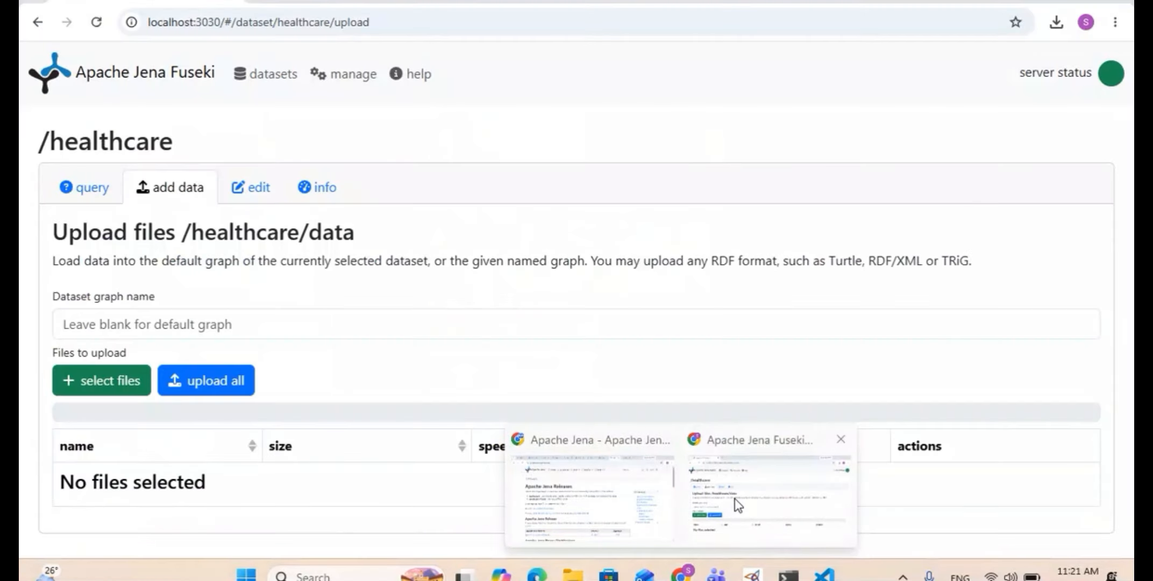
click(735, 498)
drag(735, 498, 336, 162)
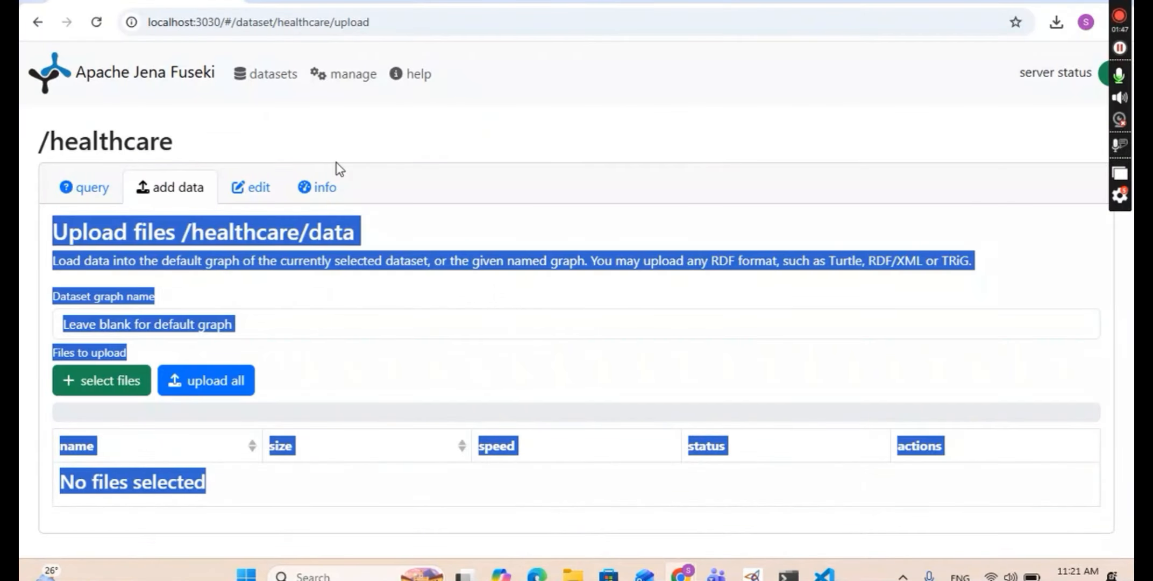
Clear the text selection and open the healthcare dataset's SPARQL query page, showing the whole query editor.
click(455, 166)
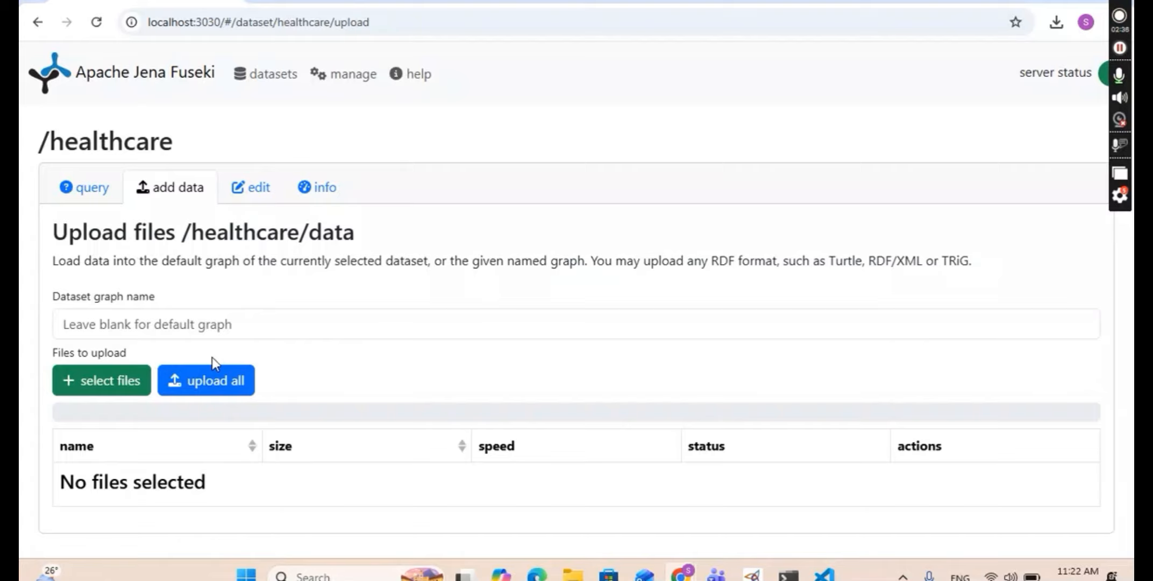
click(89, 196)
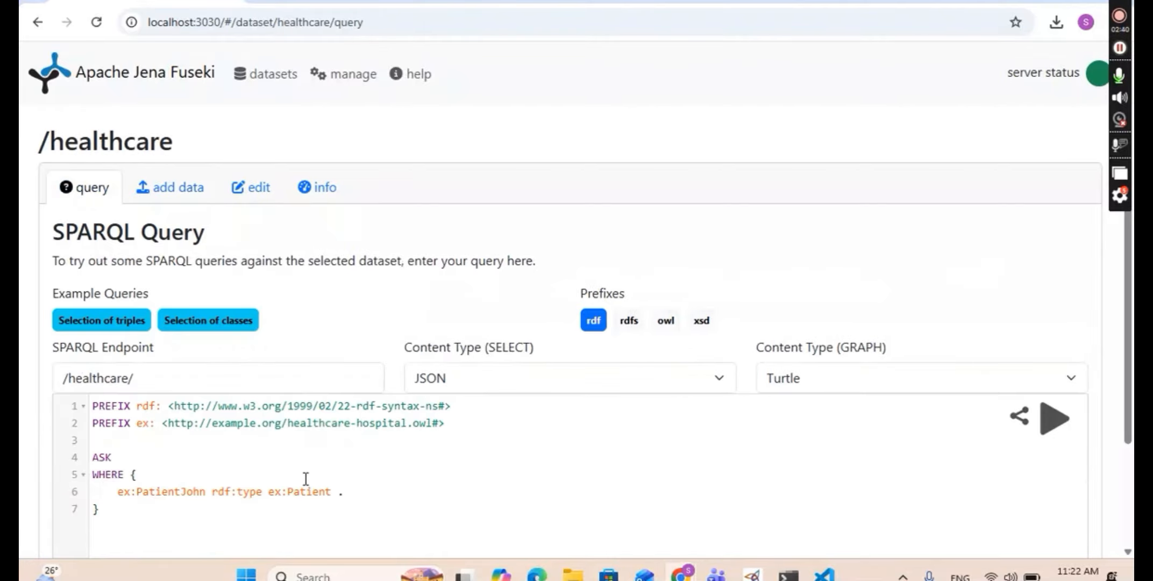
scroll(306, 479, down, 2)
scroll(306, 479, down, 1)
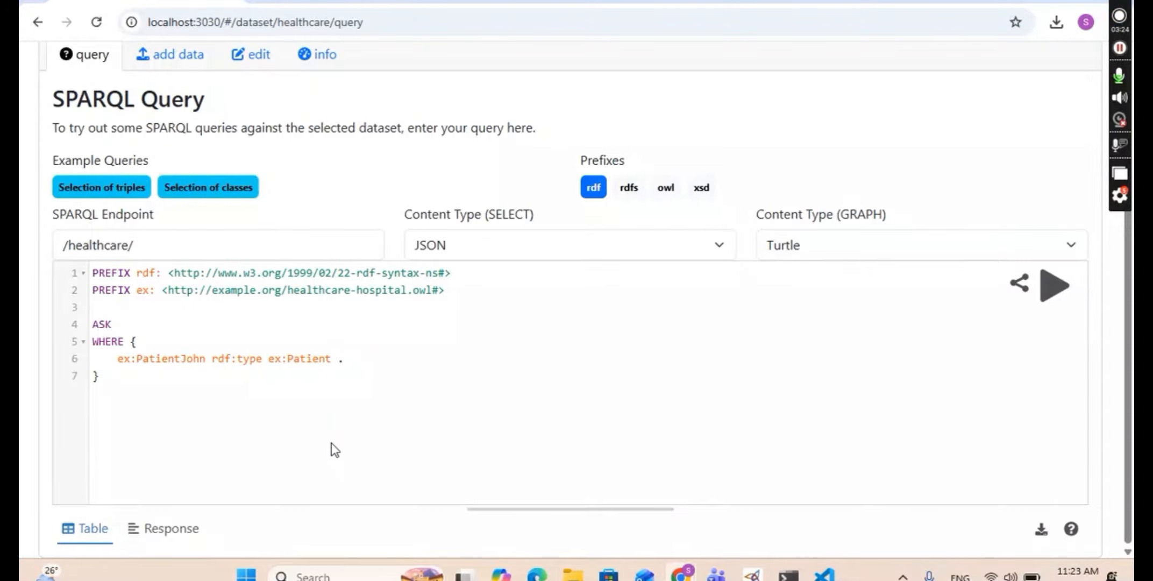
Switch to the Excalidraw notes in the browser and go to section 9, SELECT Query.
key(alt+Tab)
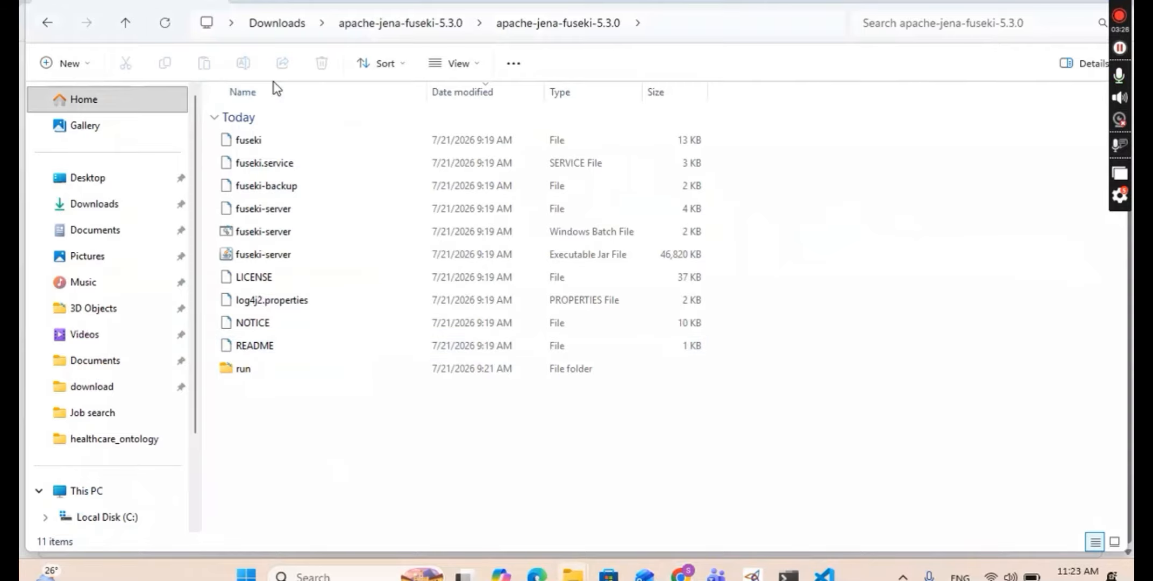
key(alt+Tab)
mouse_move(682, 574)
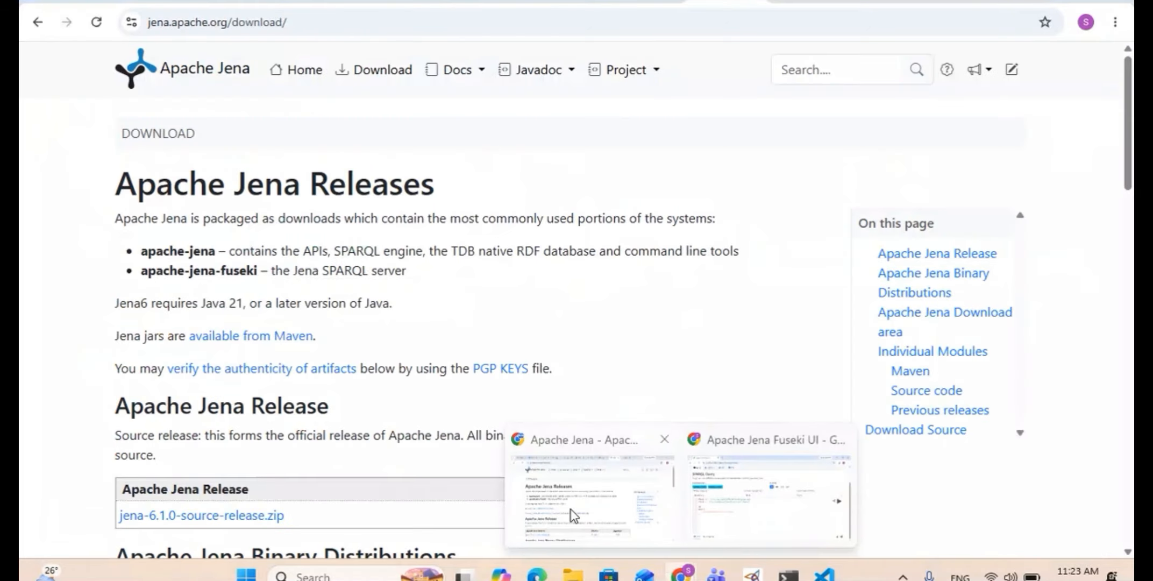
click(570, 509)
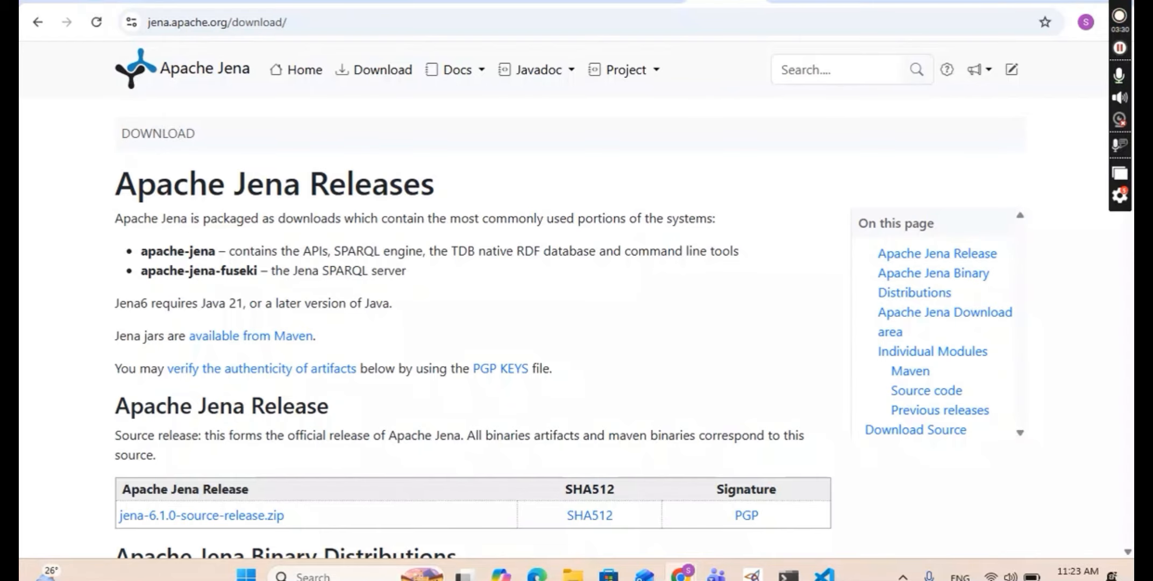
key(alt+Tab)
scroll(466, 401, up, 15)
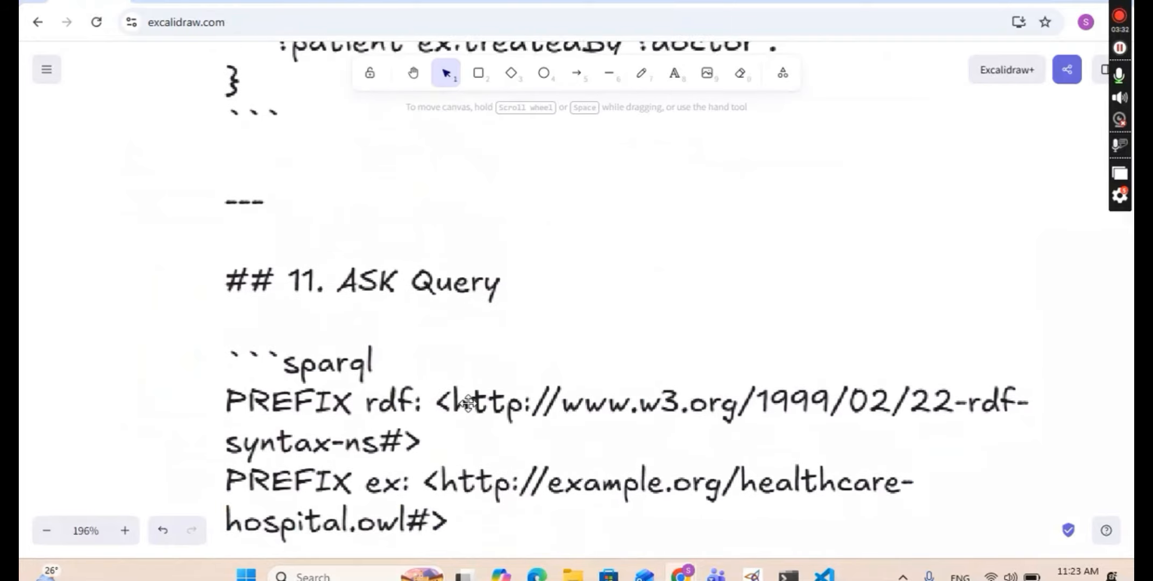
scroll(468, 404, up, 10)
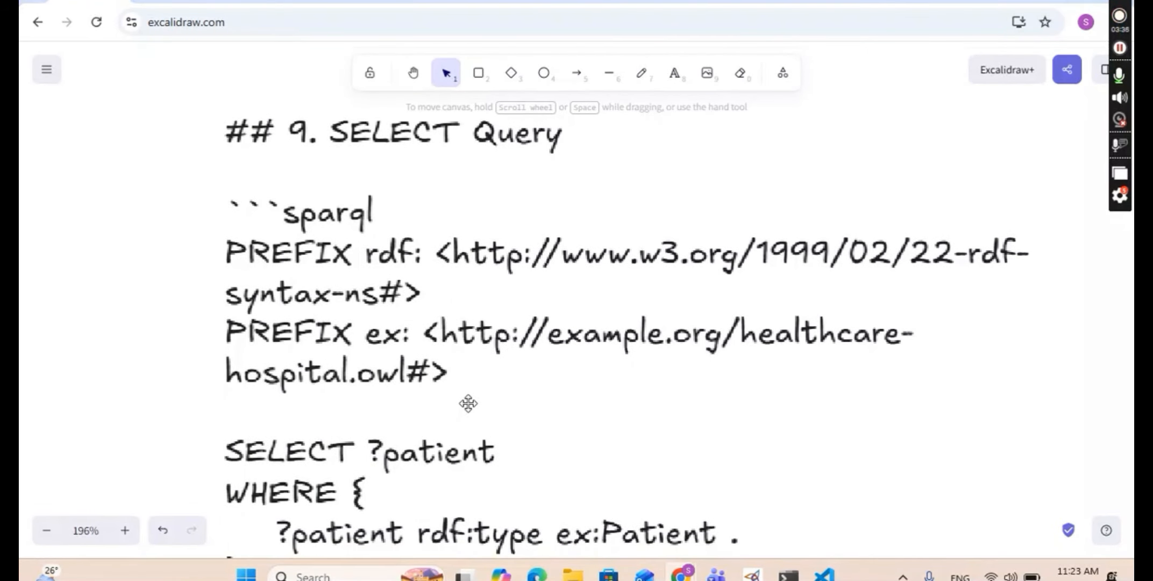
scroll(468, 404, down, 2)
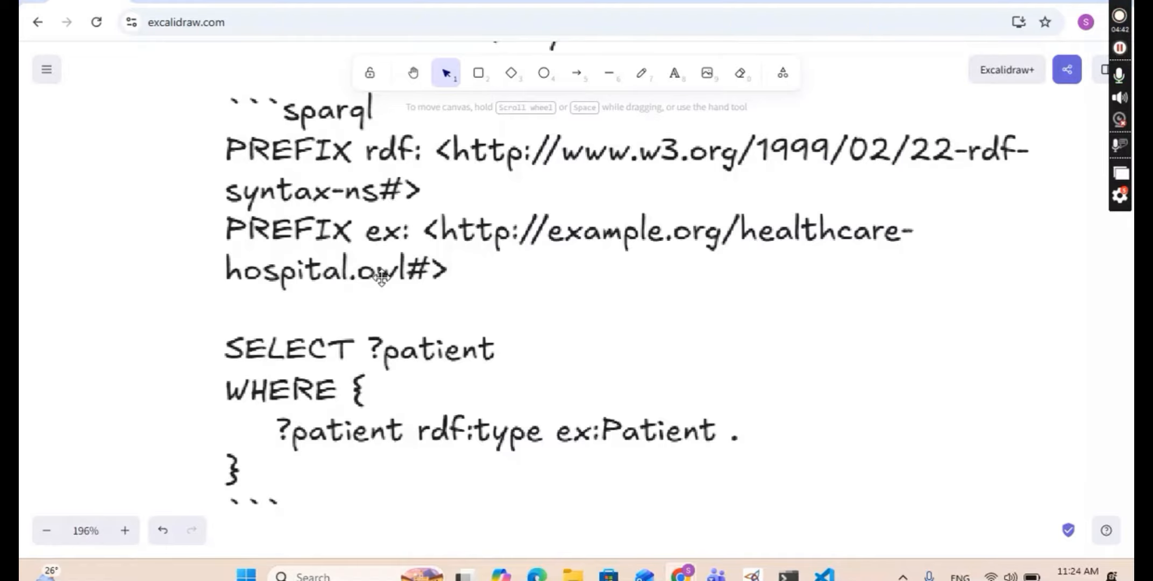
Copy the section 9 SELECT ?patient query from the notes, from its first PREFIX line to the closing brace.
scroll(382, 277, down, 2)
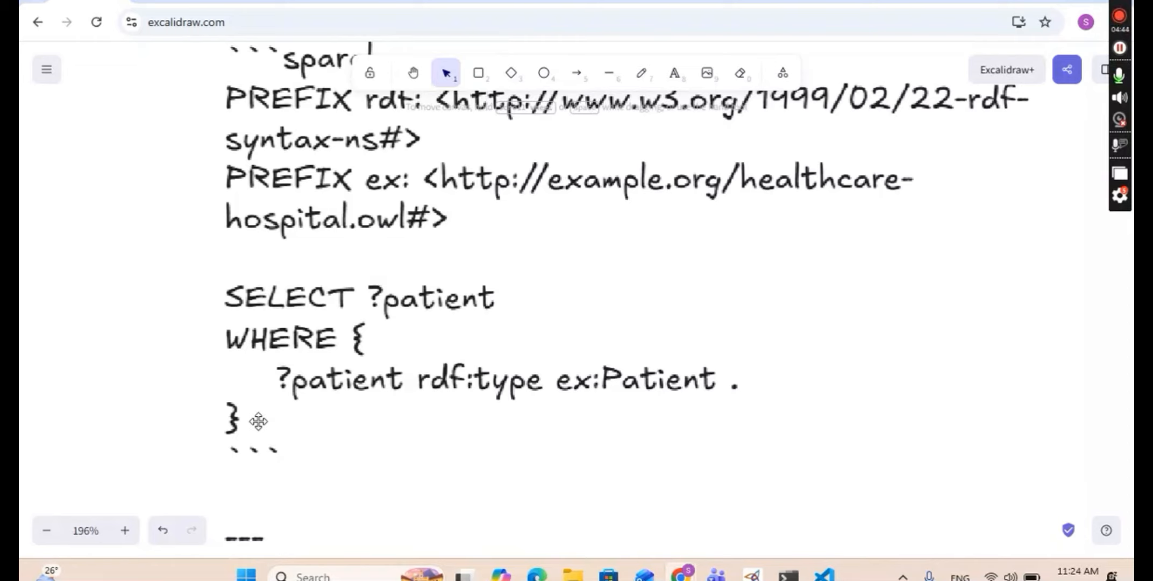
scroll(258, 421, up, 1)
click(245, 448)
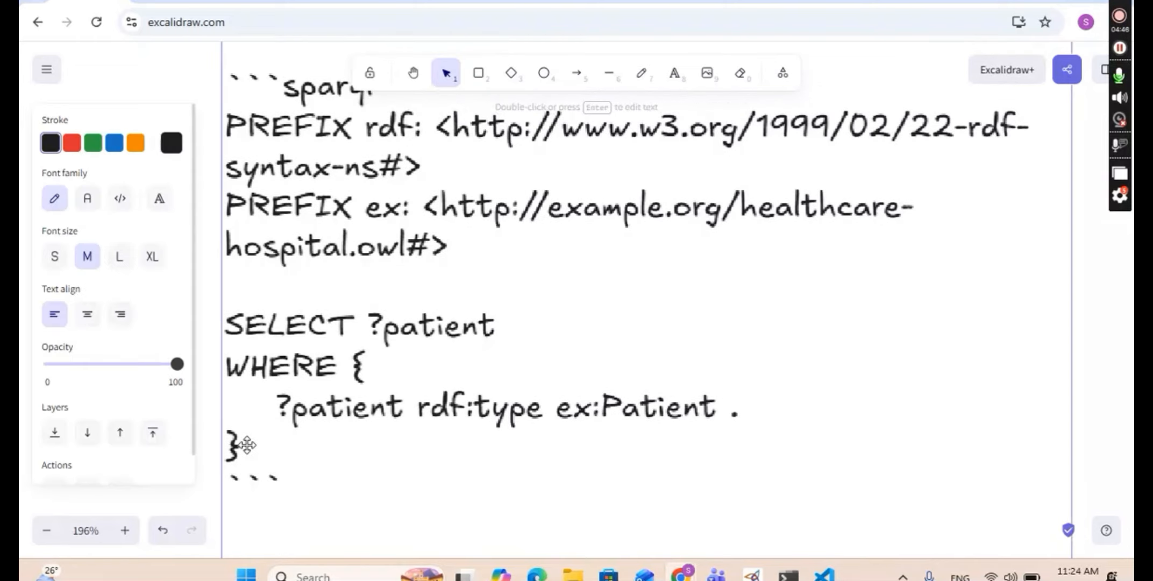
double_click(248, 447)
drag(247, 445, 228, 122)
key(ctrl+c)
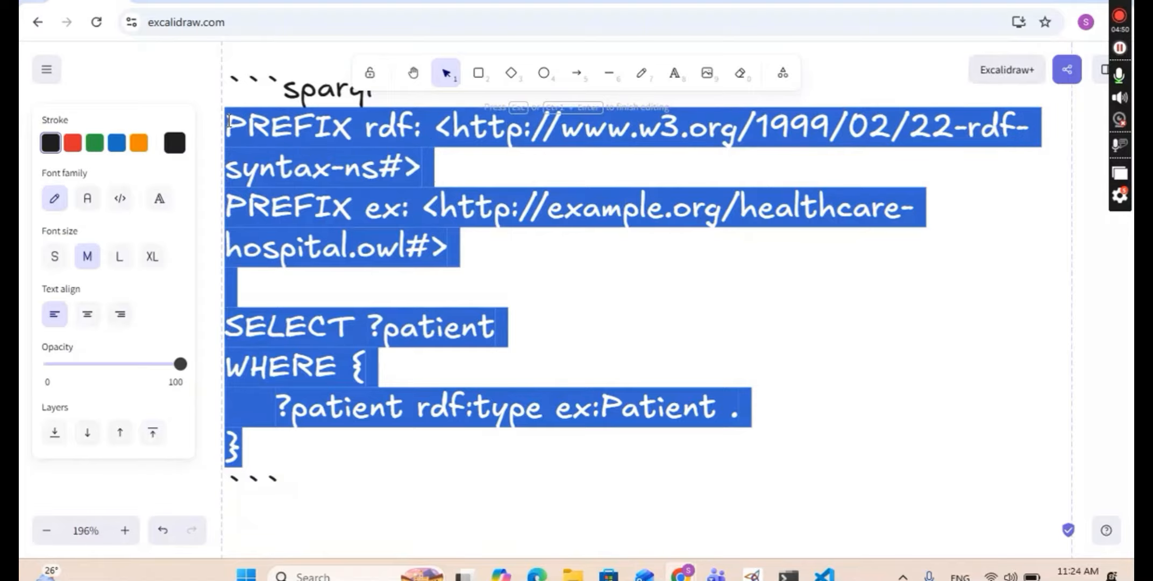
Switch to Fuseki, replace the editor's query with the copied SELECT ?patient query and run it on the healthcare dataset.
click(186, 2)
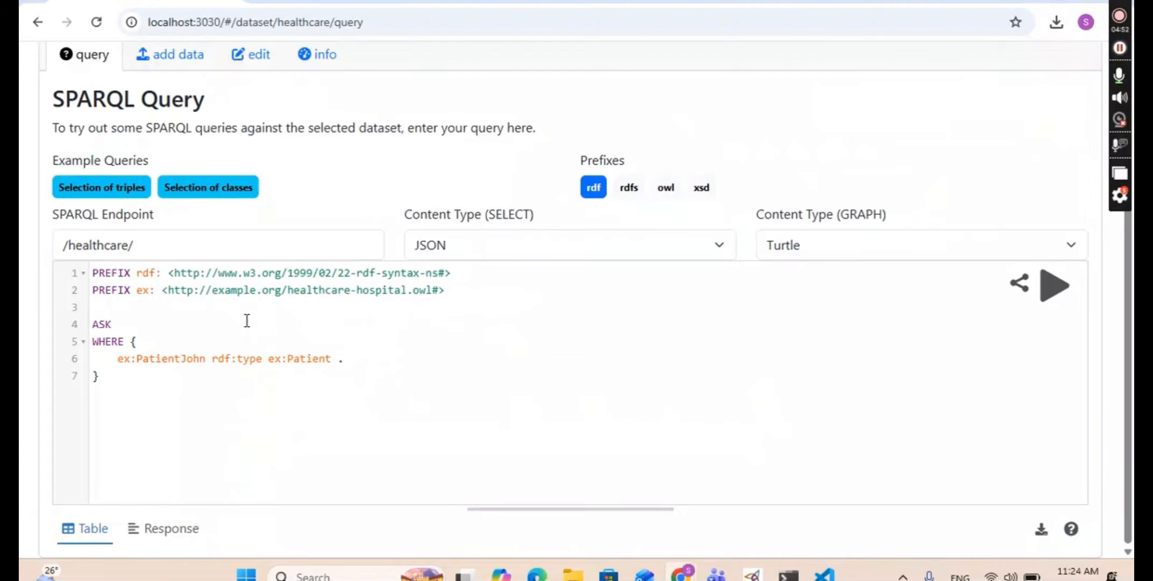
click(217, 312)
key(ctrl+a)
key(ctrl+v)
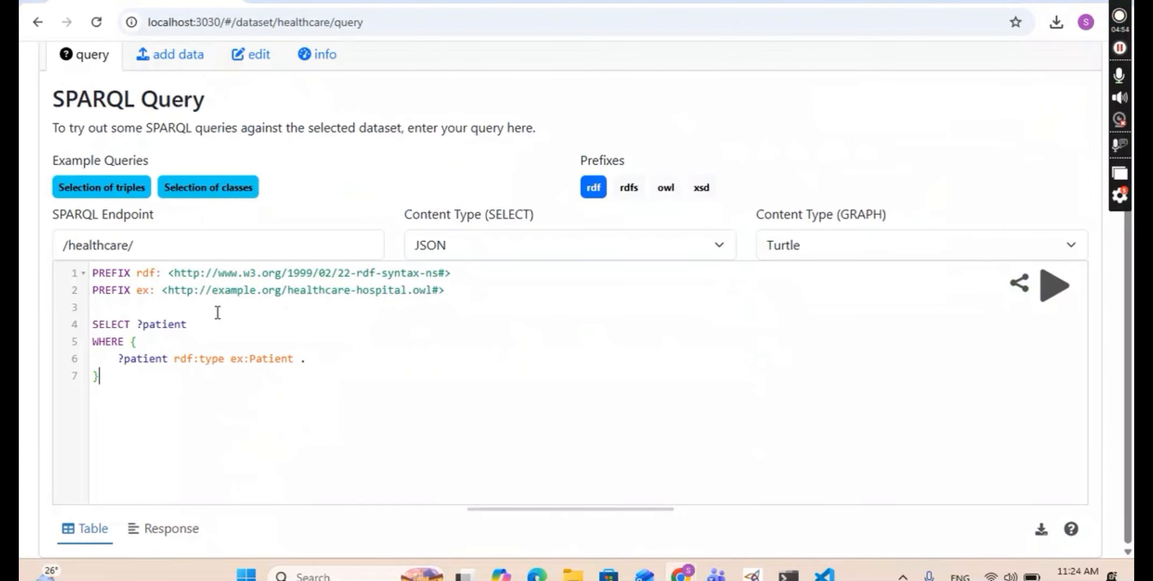
click(1048, 289)
scroll(573, 457, down, 3)
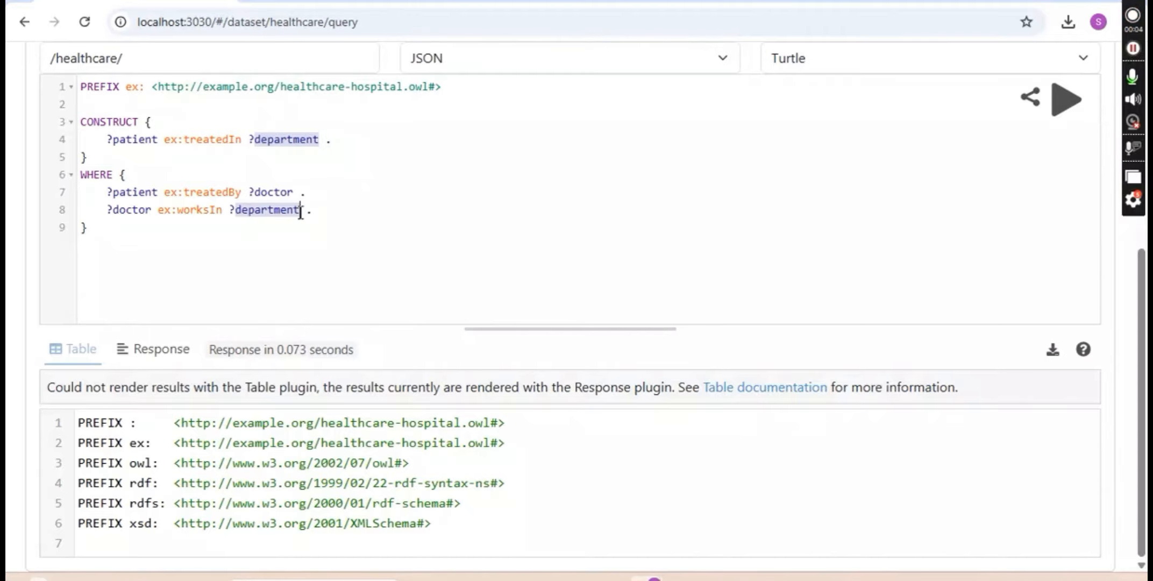
Replace the CONSTRUCT query with DESCRIBE ex:PatientJohn using the healthcare-hospital.owl# prefix, run it and review the returned description.
key(ctrl+a)
text(PREFIX ex: <http://example.org/healthcare-hospital.owl#>  DESCRIBE ex:PatientJohn)
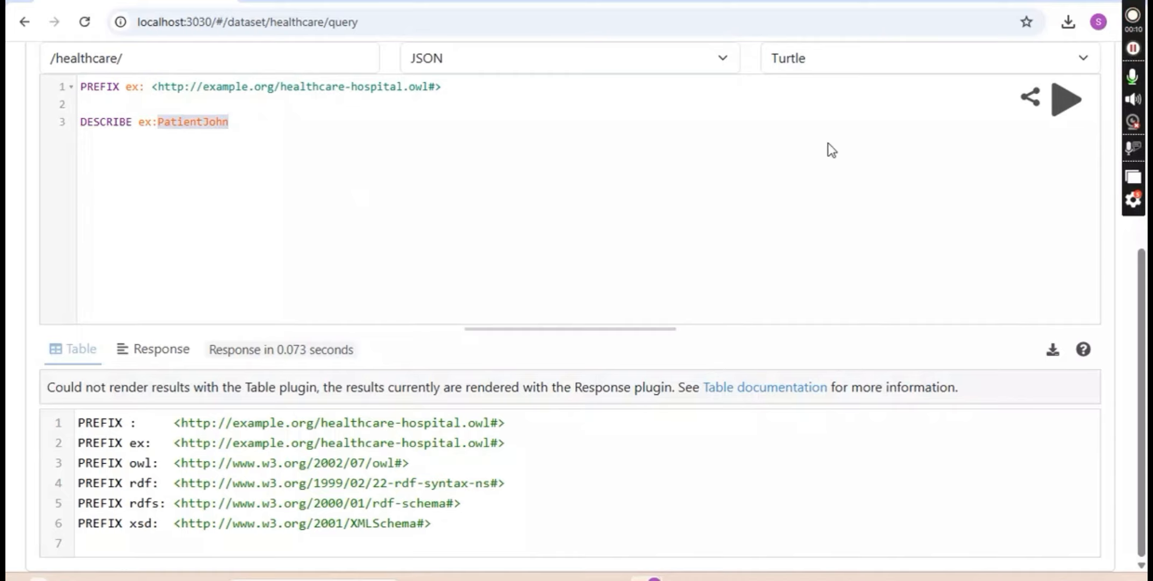
click(1058, 108)
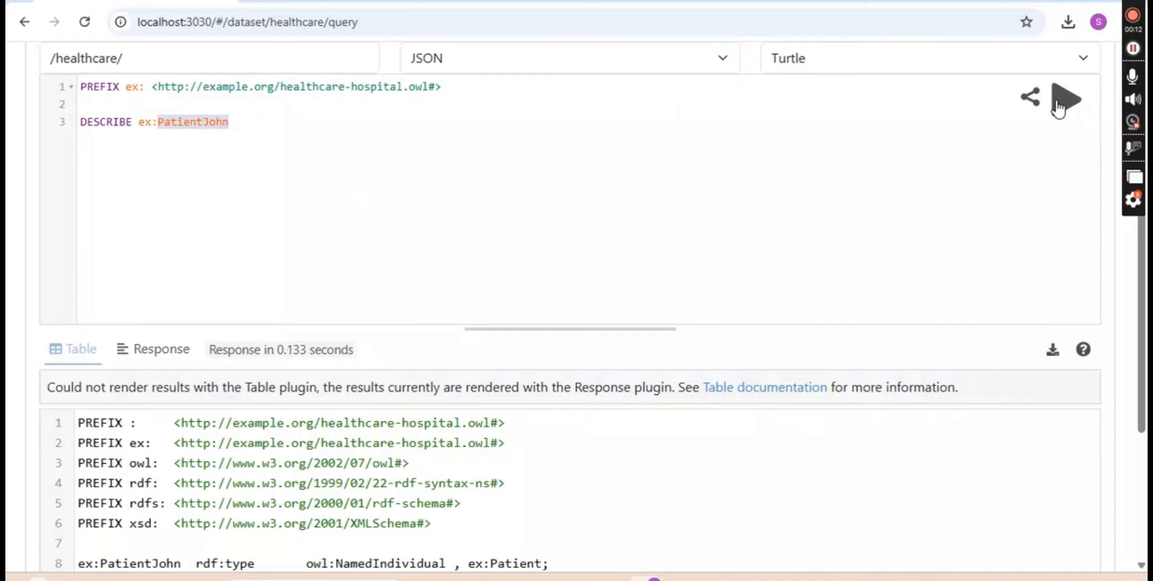
scroll(554, 455, down, 5)
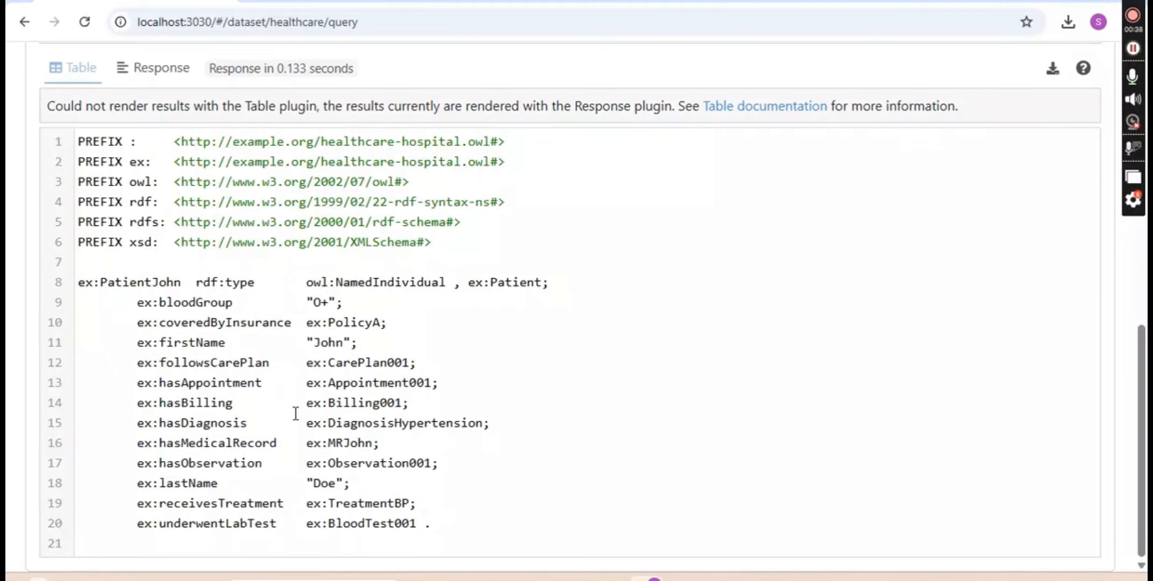
scroll(396, 413, up, 9)
scroll(397, 413, up, 1)
Switch to the Excalidraw notes and copy the section 11 ASK query from its first PREFIX line to the closing brace.
key(alt+Tab)
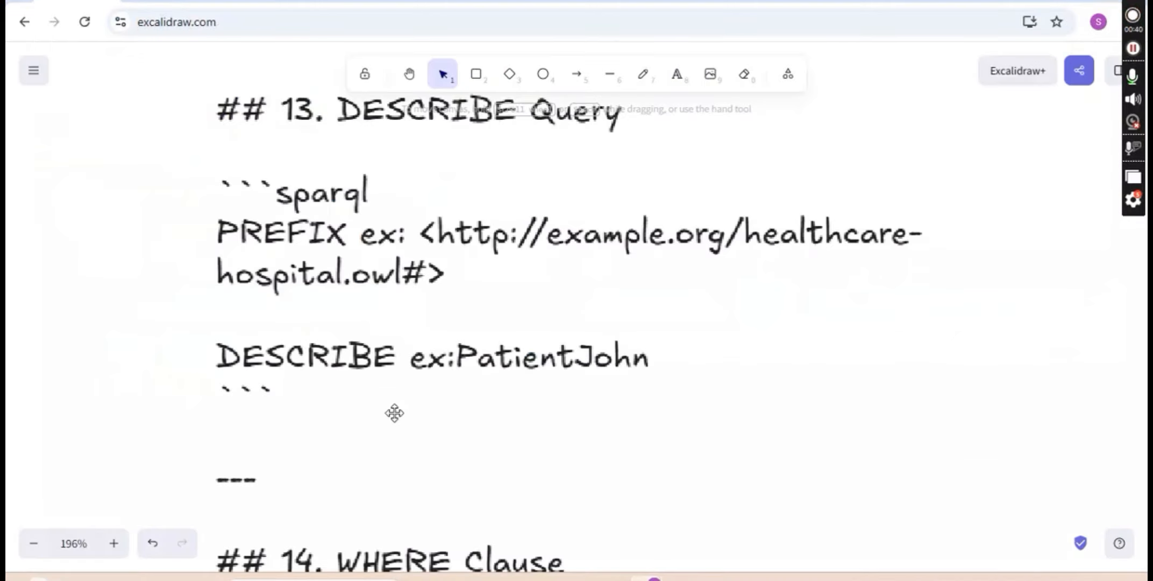
scroll(535, 410, up, 5)
scroll(536, 410, up, 12)
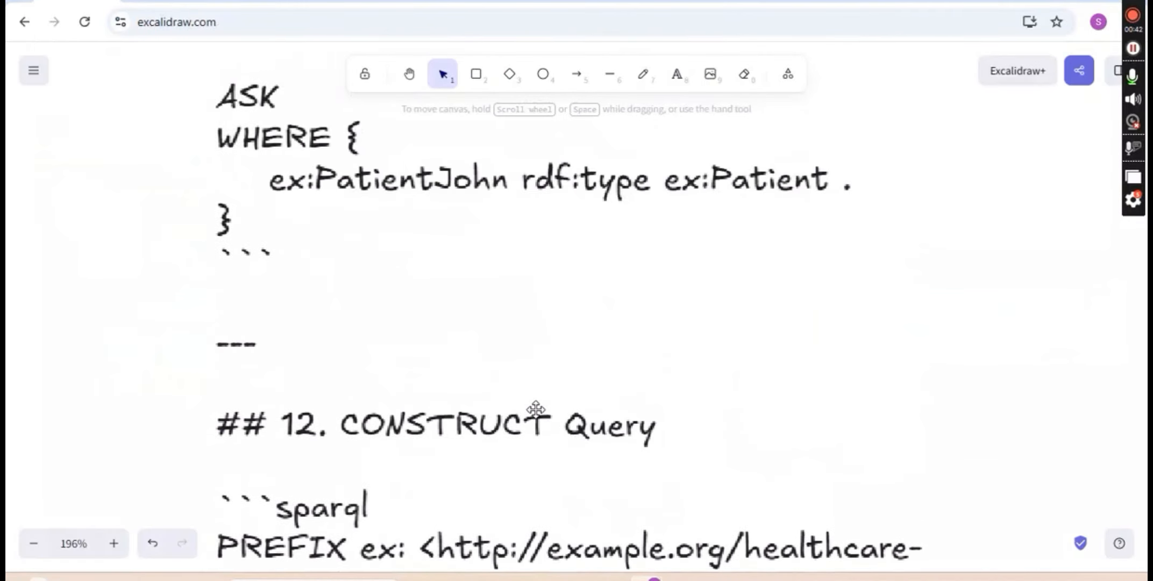
scroll(536, 410, down, 2)
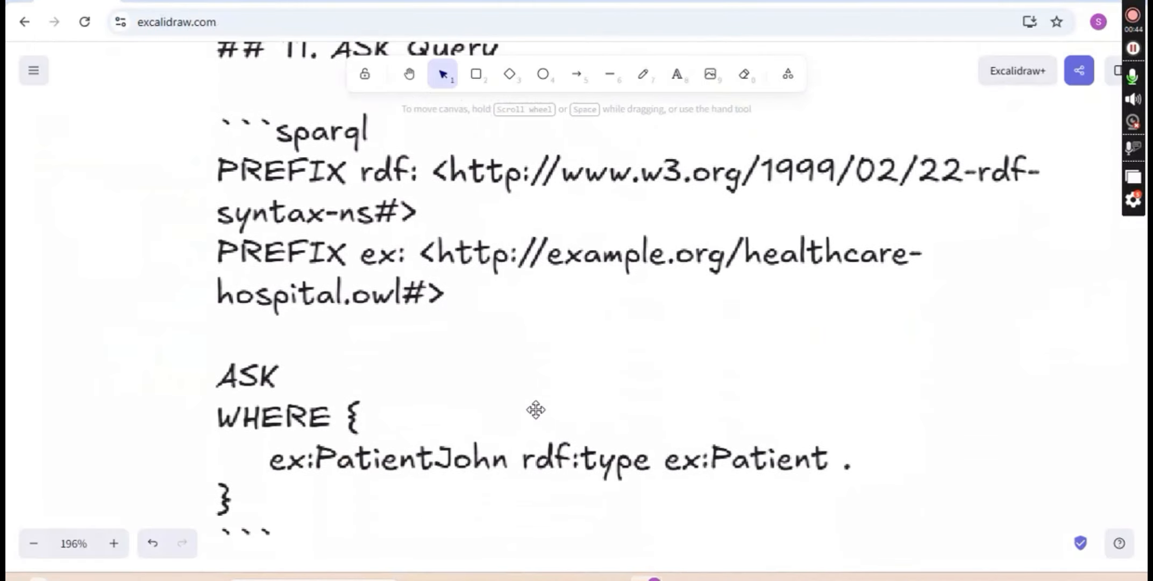
double_click(245, 500)
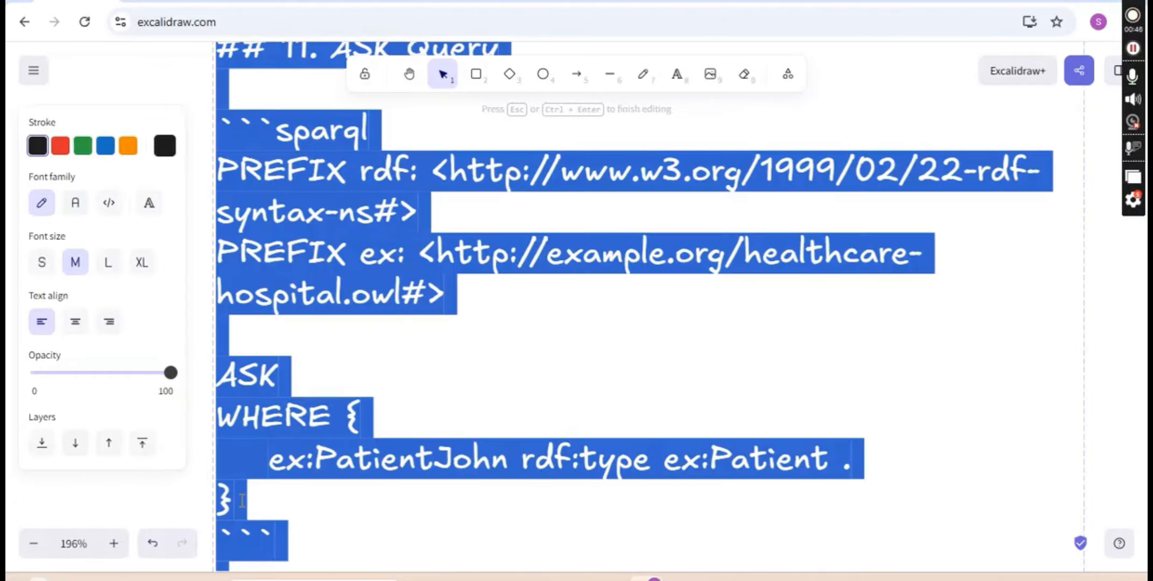
click(242, 500)
drag(242, 500, 219, 180)
key(ctrl+c)
Return to Fuseki, replace the DESCRIBE query with the copied ASK query, run it and show its answer.
key(alt+Tab)
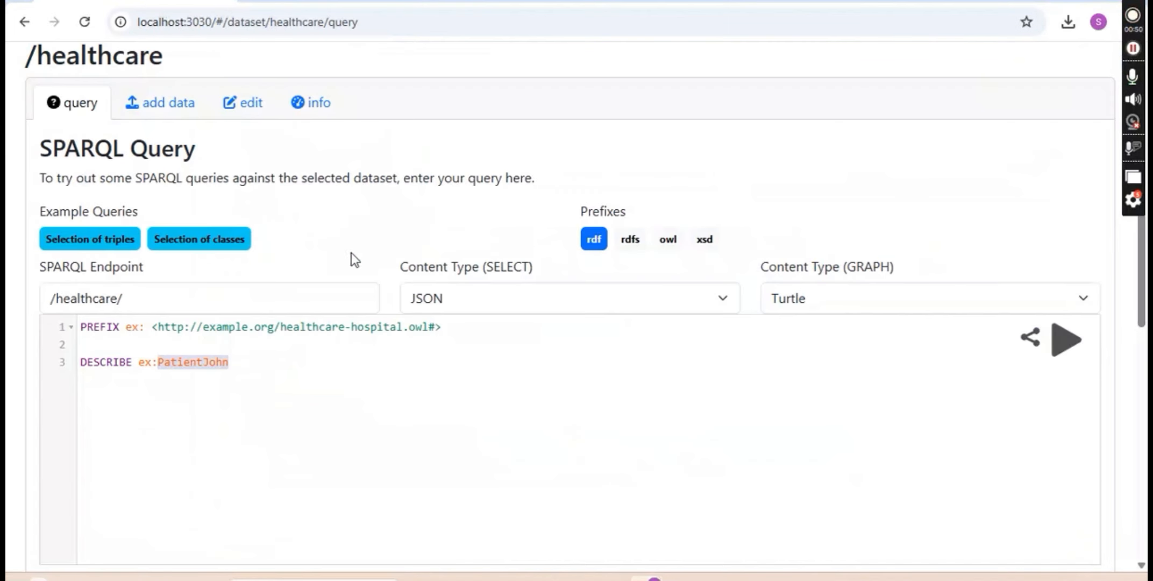
click(229, 361)
key(ctrl+a)
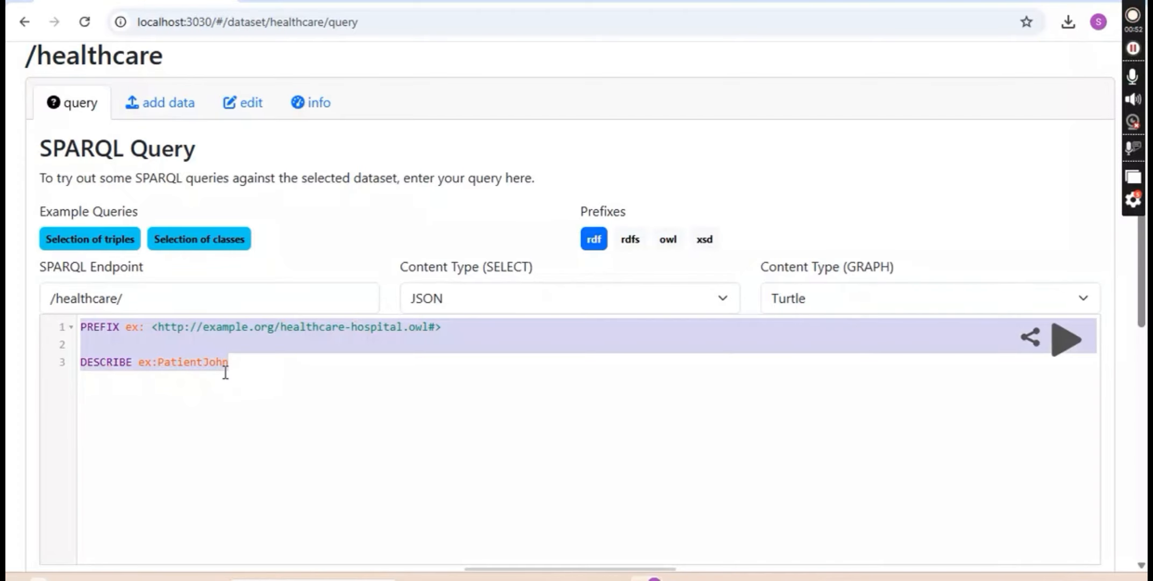
key(ctrl+v)
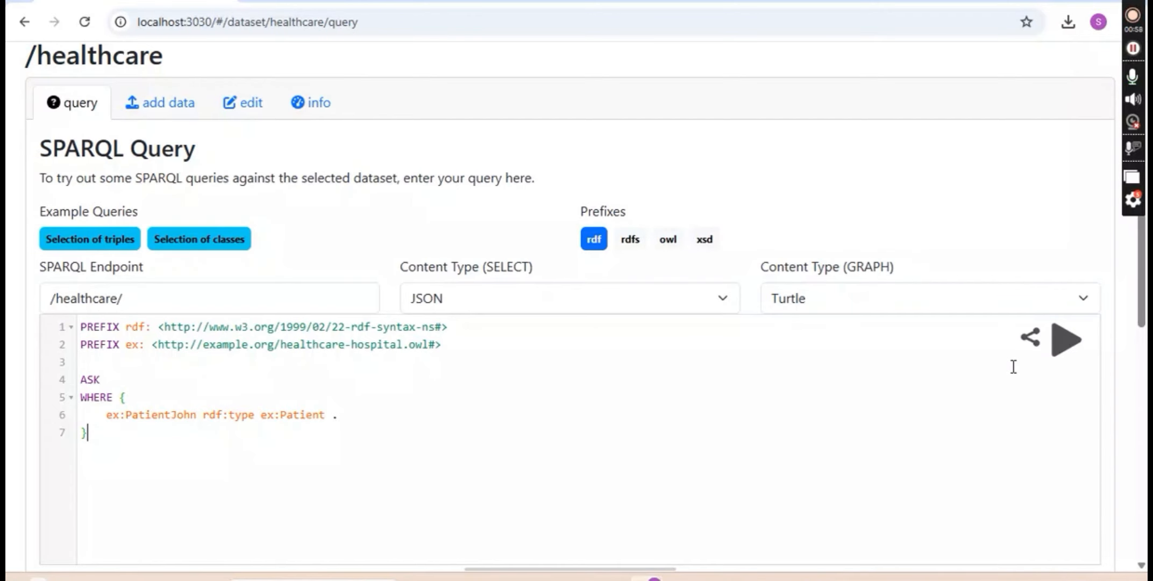
click(1061, 347)
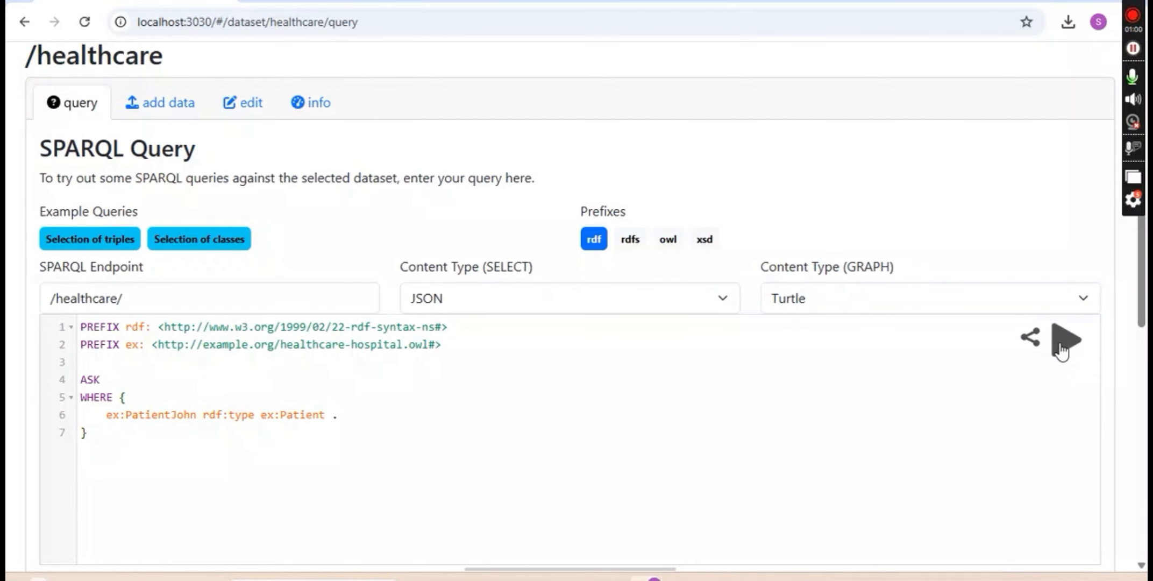
scroll(691, 528, down, 1)
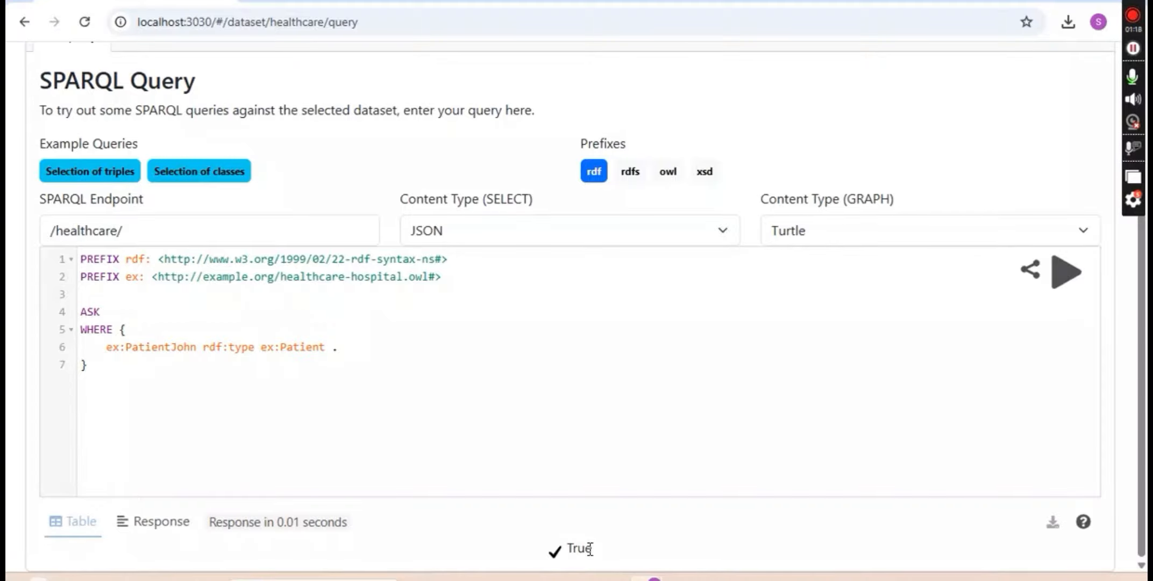
Switch to the Excalidraw notes and copy the section 14 WHERE Clause query selecting ?patient and ?diagnosis.
key(alt+Tab)
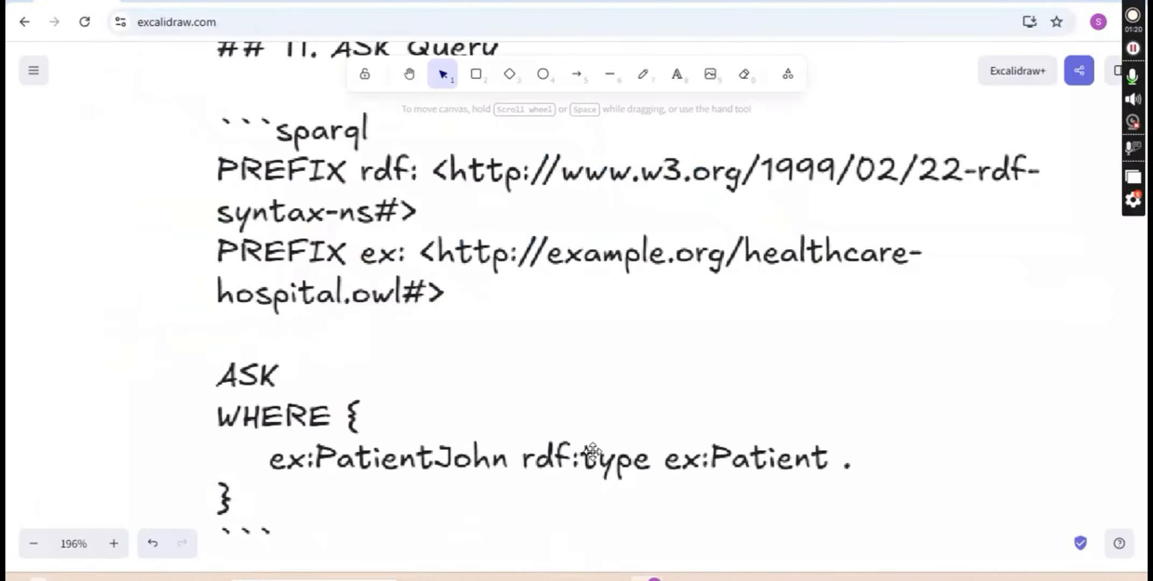
scroll(577, 377, down, 10)
scroll(577, 377, down, 15)
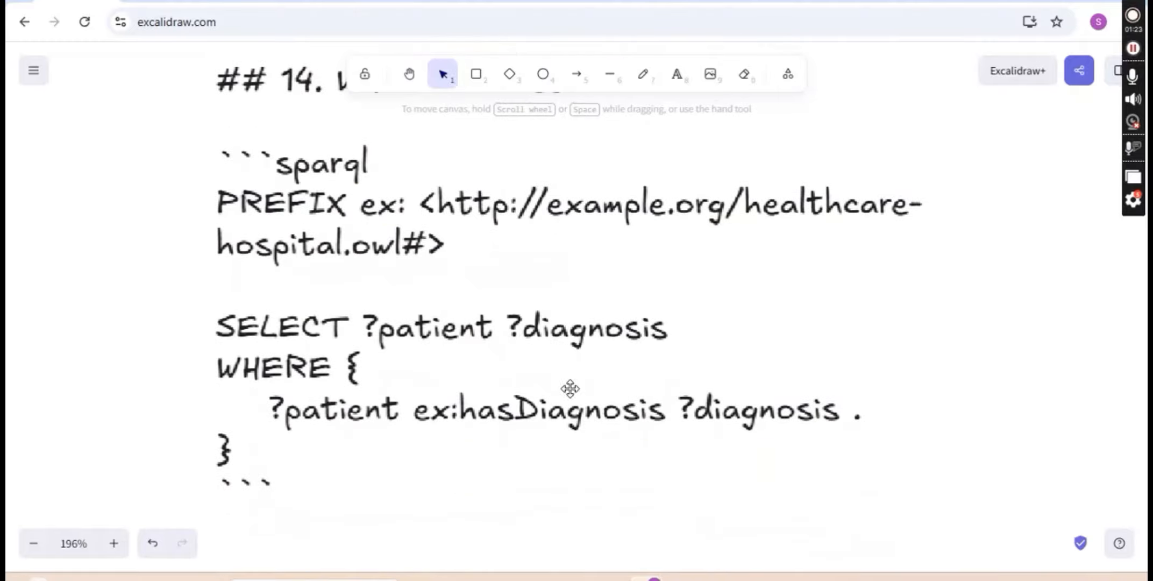
double_click(242, 447)
click(243, 448)
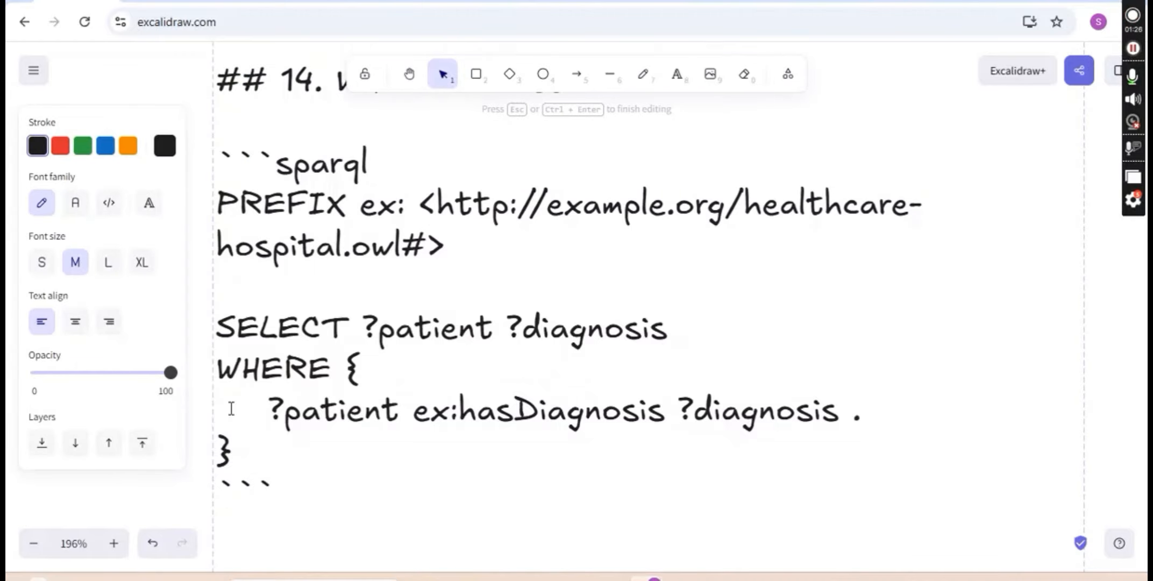
drag(237, 449, 220, 199)
key(ctrl+c)
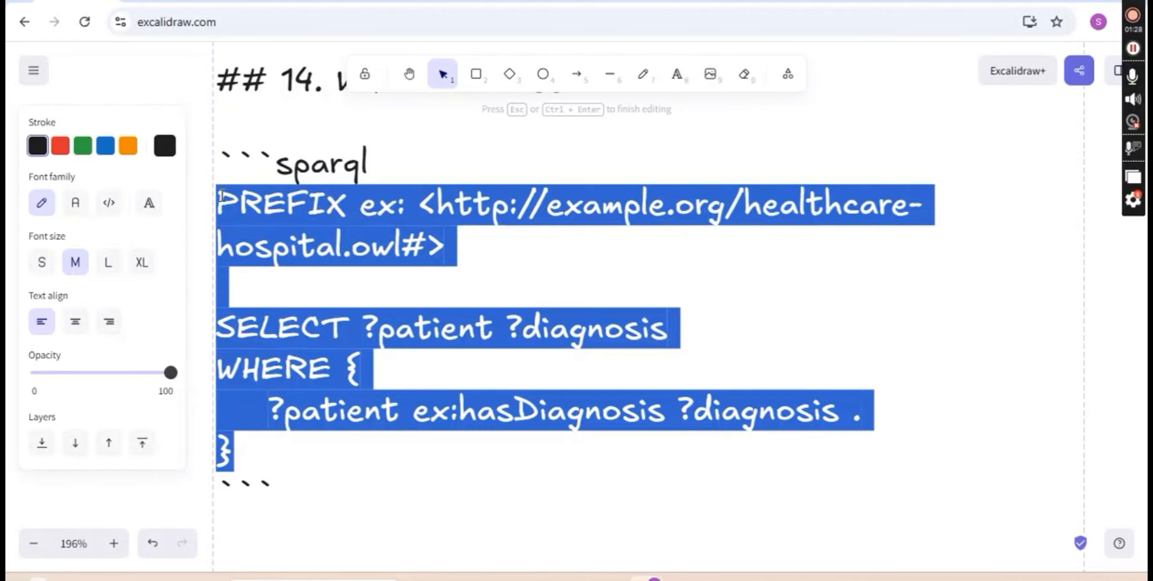
Switch to Fuseki, replace the ASK query with the copied ex:hasDiagnosis query, run it and show the full results table.
click(288, 1)
click(238, 321)
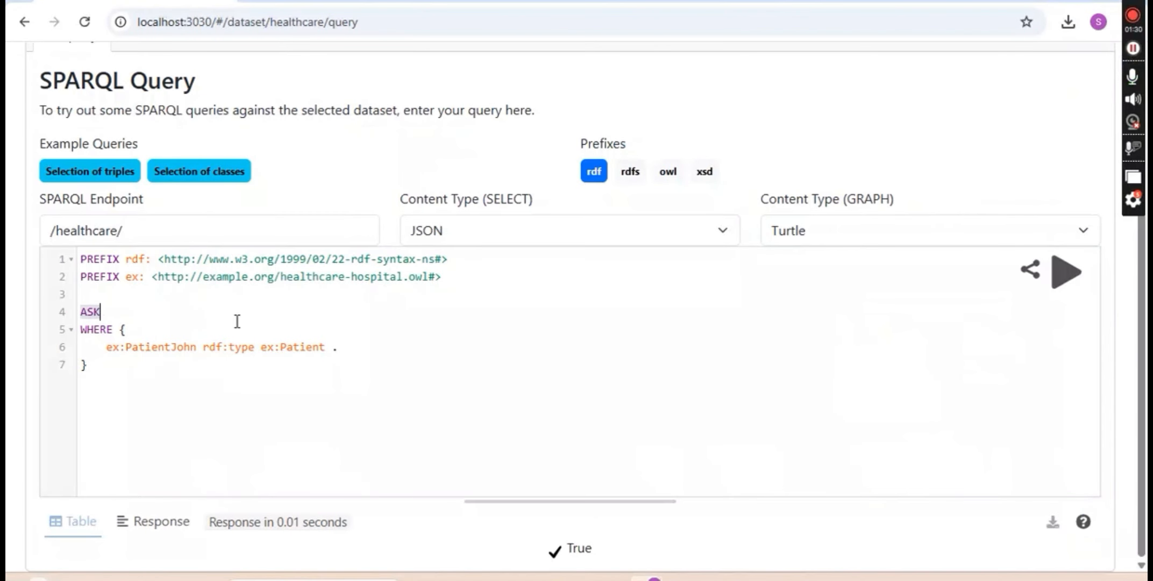
key(ctrl+a)
key(ctrl+v)
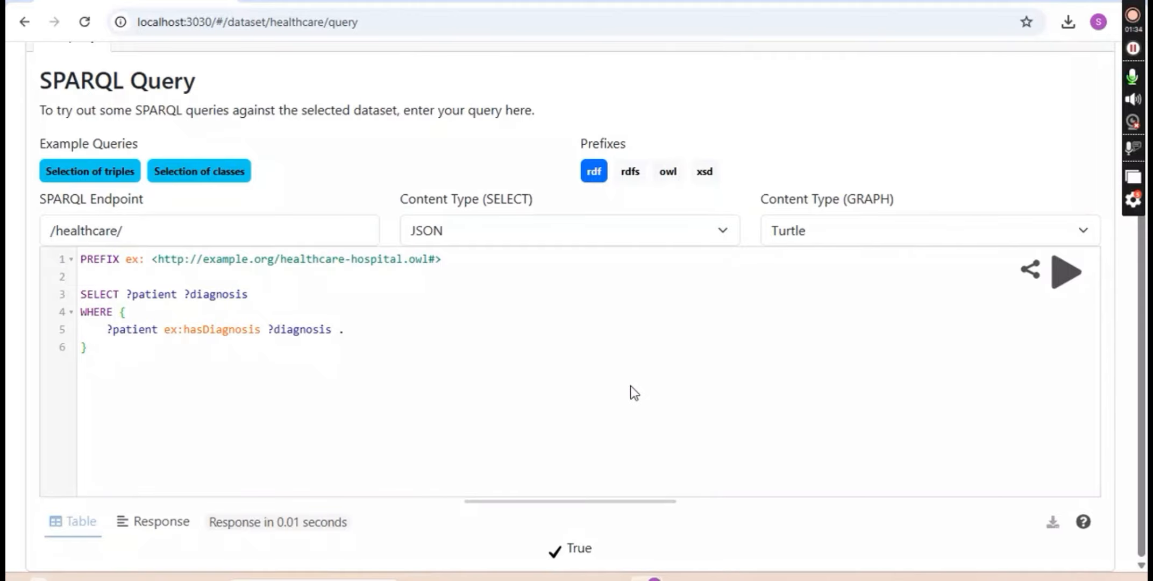
click(1064, 284)
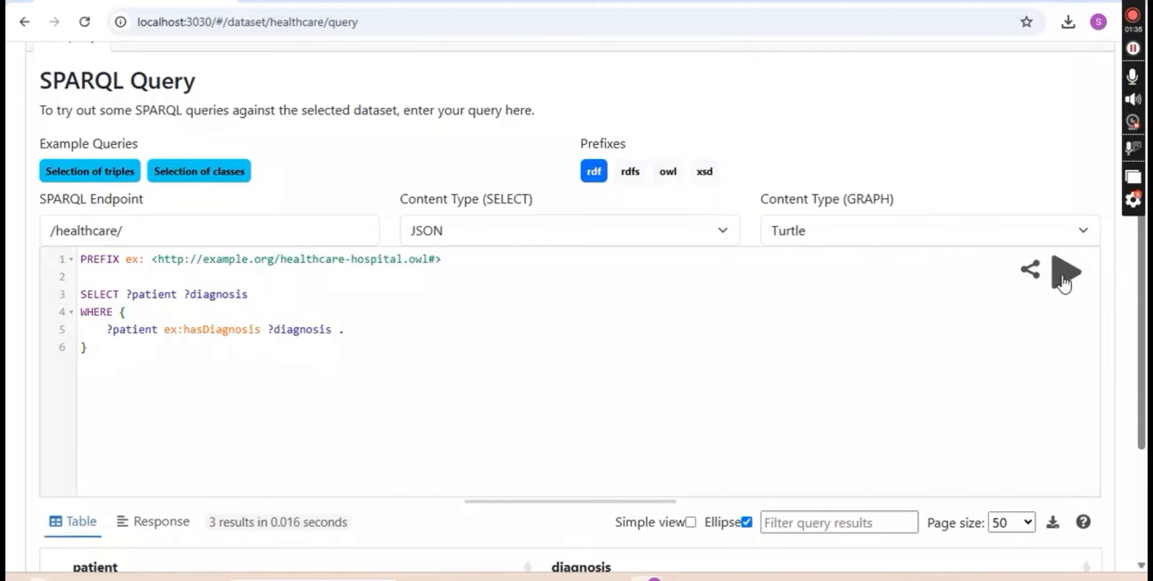
scroll(674, 404, down, 3)
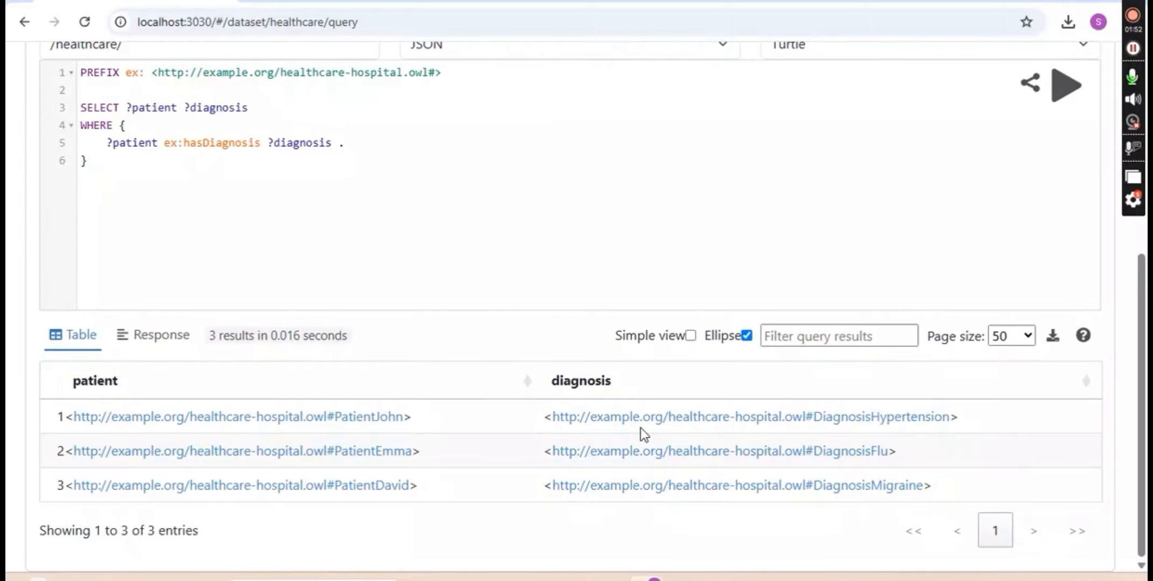
Switch to the Excalidraw notes and copy the FILTER query selecting ?patient and ?age, from its PREFIX line to the closing brace.
key(alt+Tab)
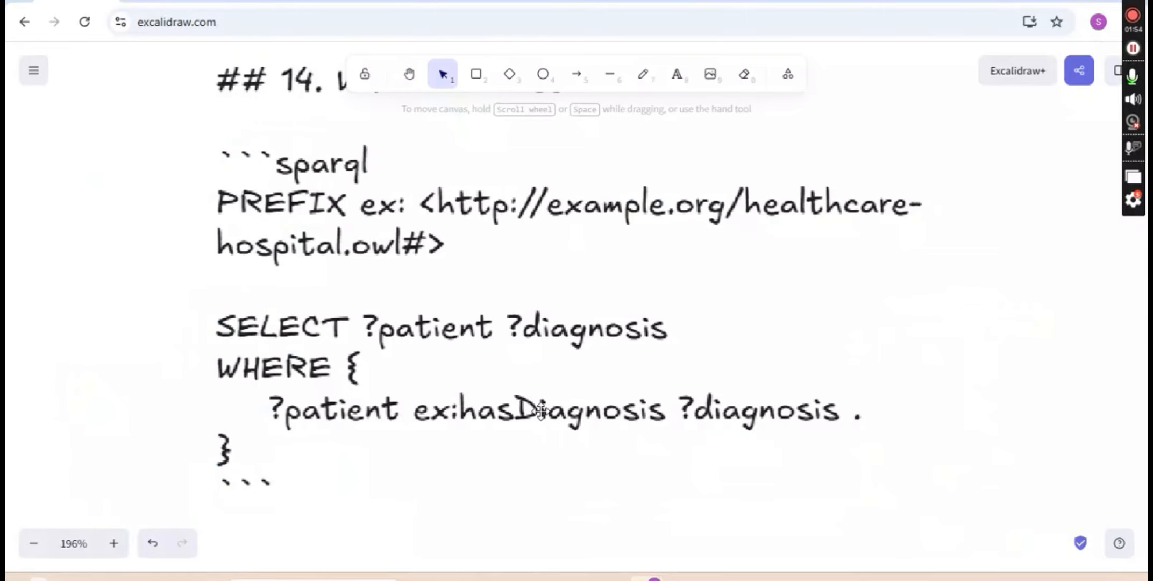
scroll(551, 381, down, 10)
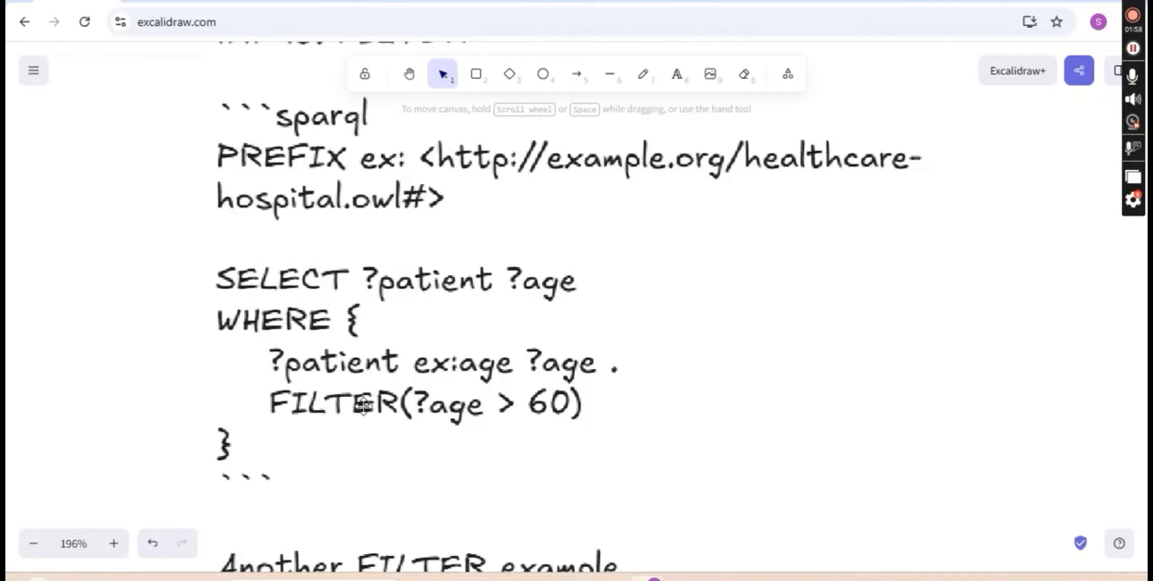
double_click(242, 447)
drag(243, 447, 220, 156)
key(ctrl+c)
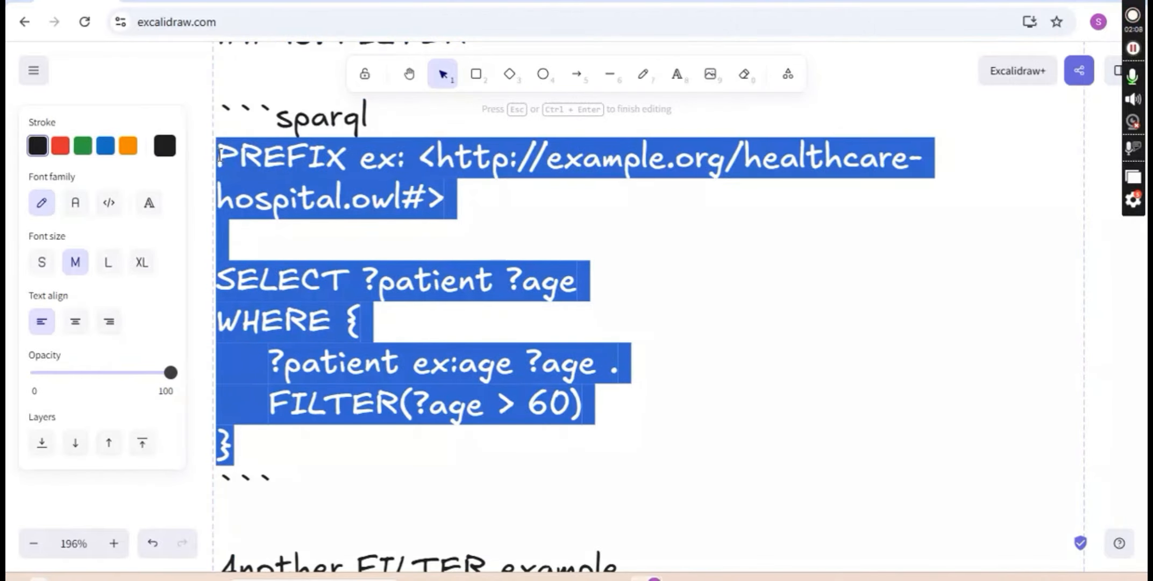
Return to Fuseki, replace the ex:hasDiagnosis query with the copied FILTER(?age > 60) query and run it.
key(alt+Tab)
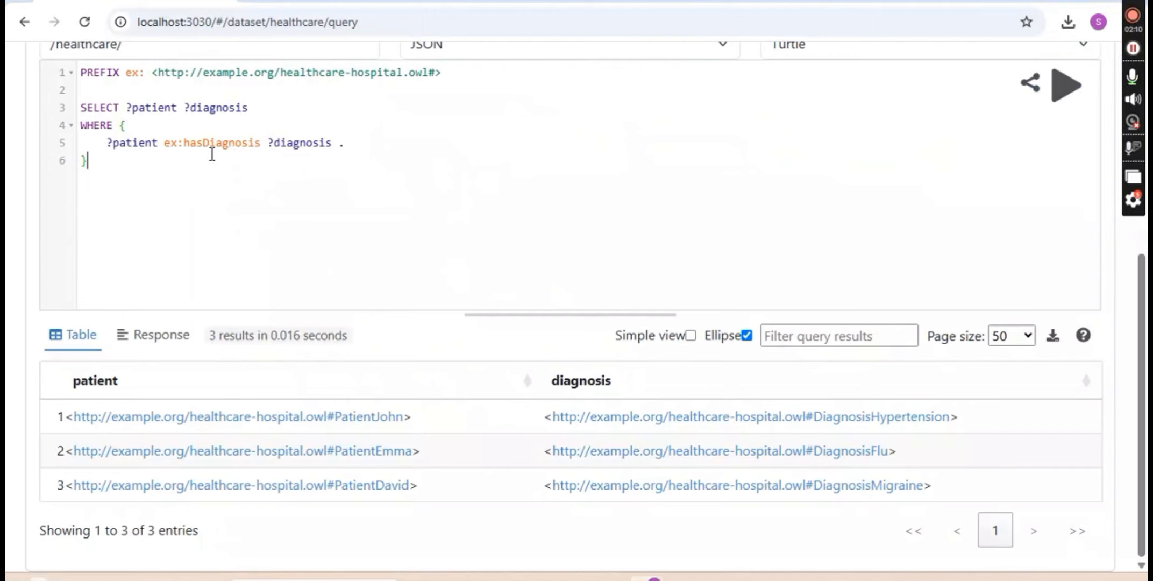
key(ctrl+a)
key(ctrl+v)
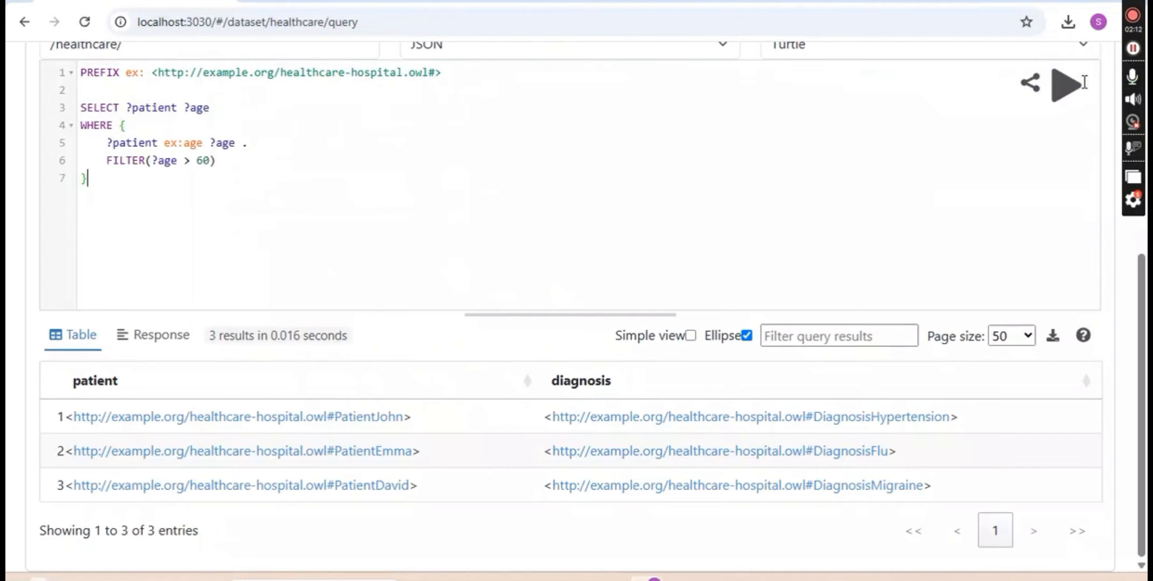
click(1059, 89)
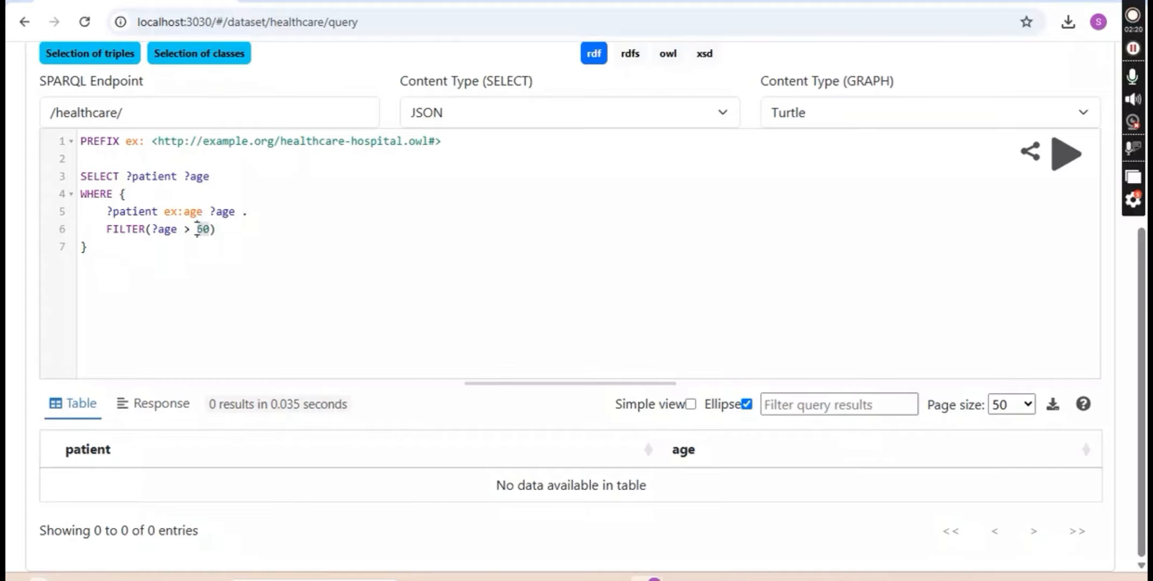
Change the age condition in the query to FILTER(?age > 30) and run the query again.
click(197, 228)
key(BackSpace)
key(BackSpace)
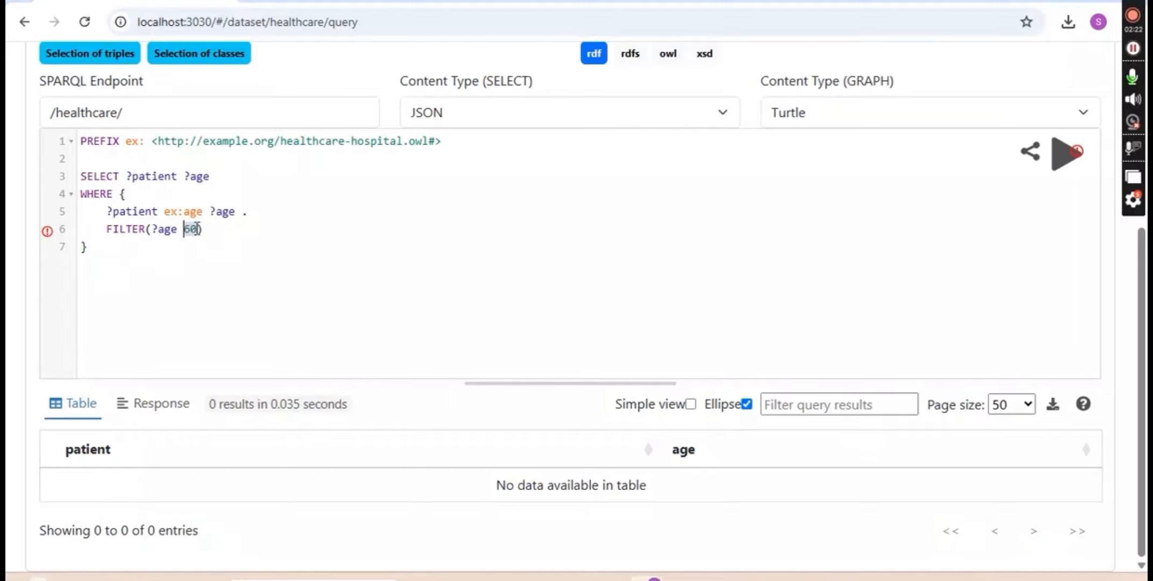
text(> 30)
key(Delete)
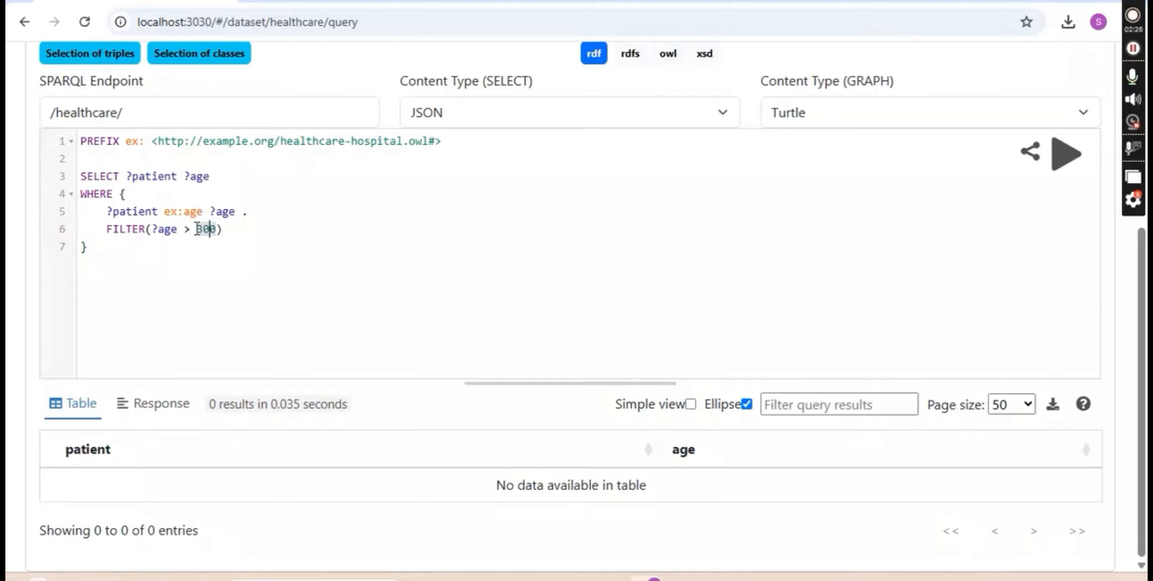
key(Delete)
key(ctrl+a)
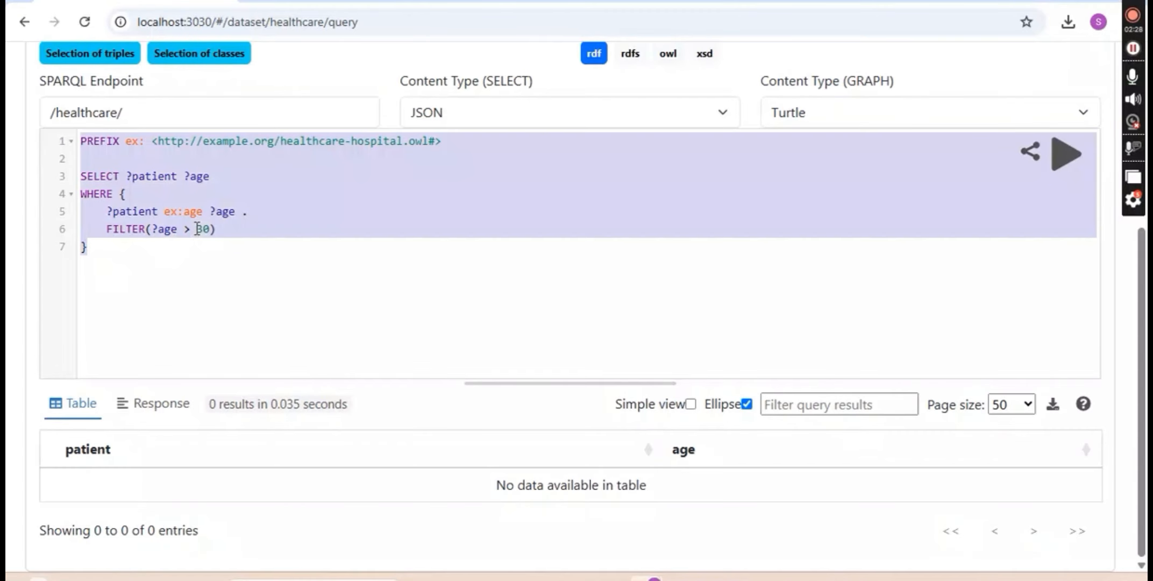
click(1064, 156)
click(1063, 160)
Lower the age threshold in the FILTER line to 5 and rerun the query.
double_click(204, 229)
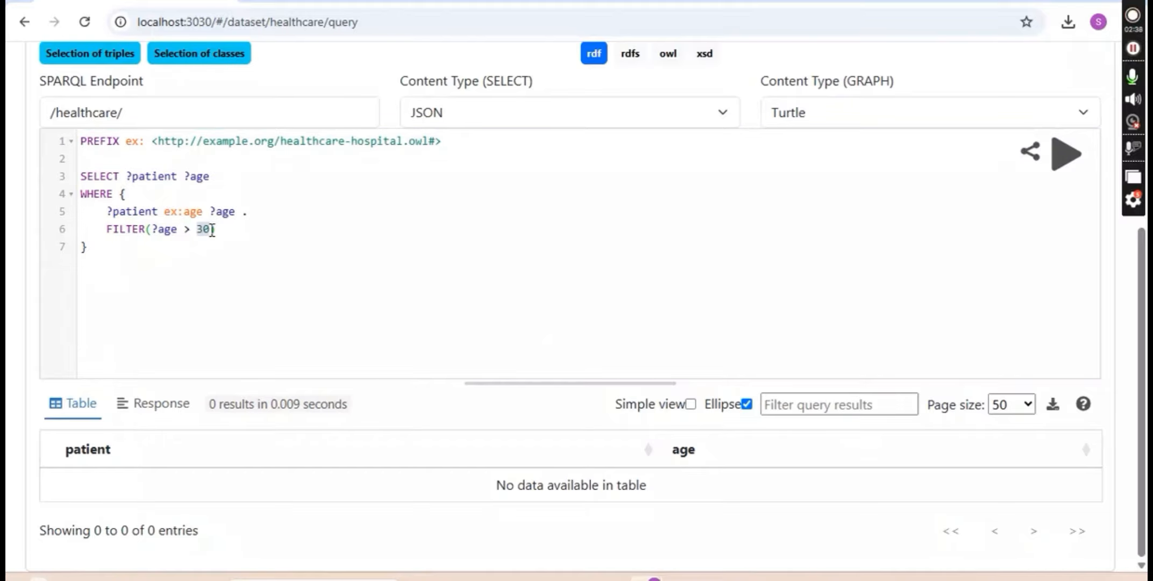
key(BackSpace)
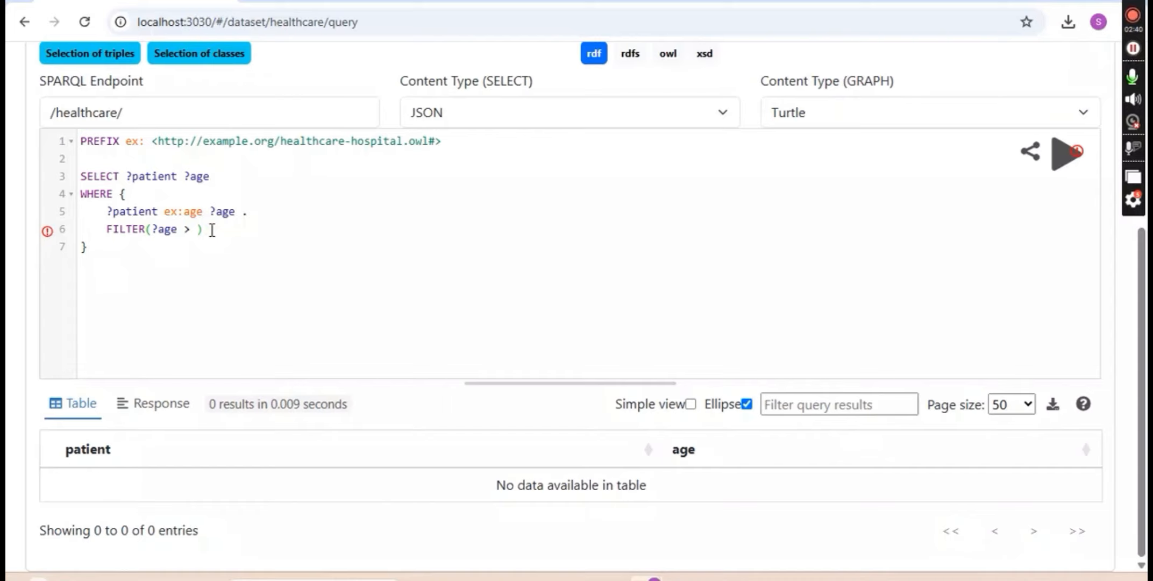
text(5)
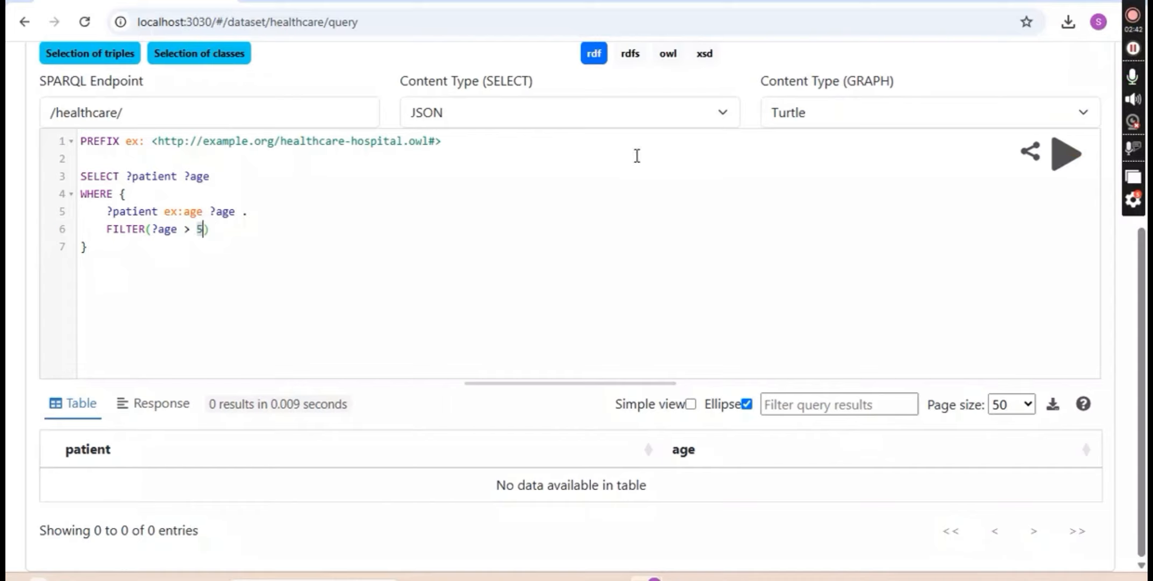
click(1065, 167)
click(1063, 164)
Switch to the healthcare-hospital ontology in Protégé and look through its list of individuals.
key(alt+Tab)
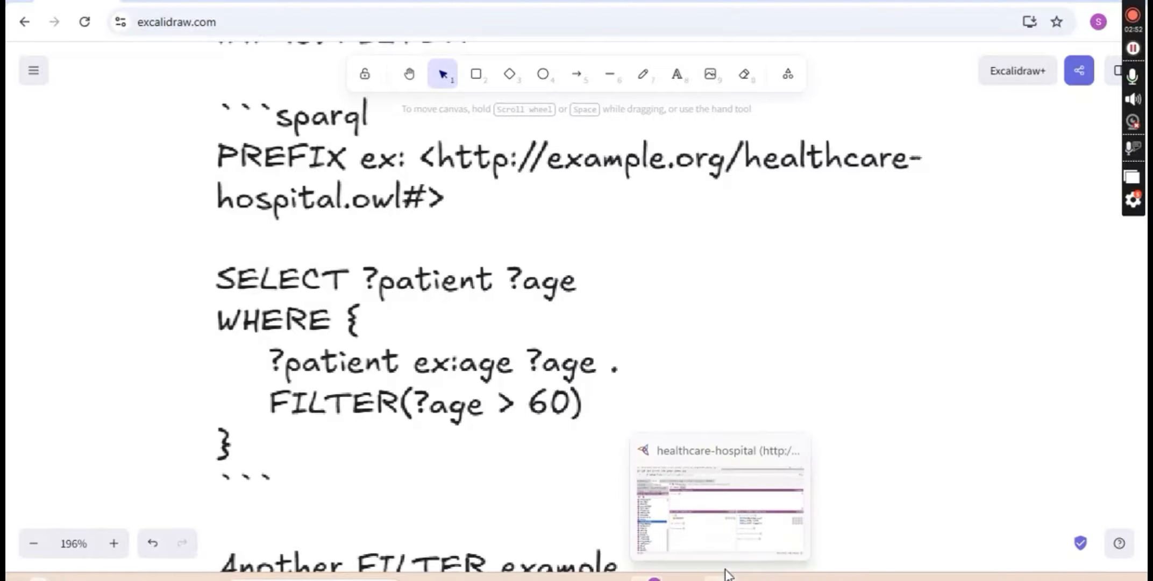
click(725, 536)
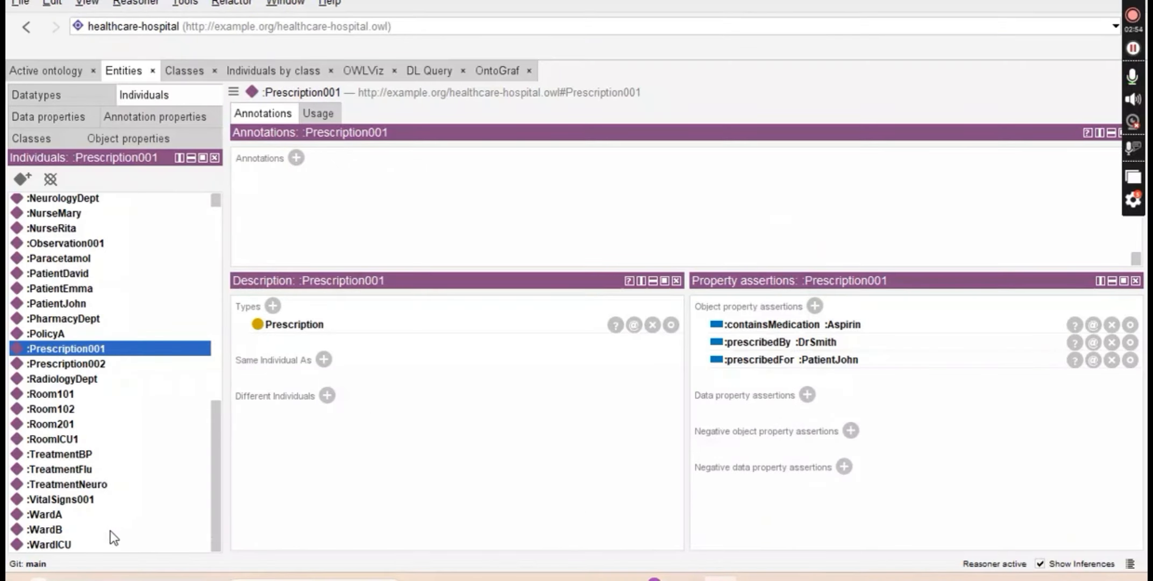
scroll(107, 533, up, 7)
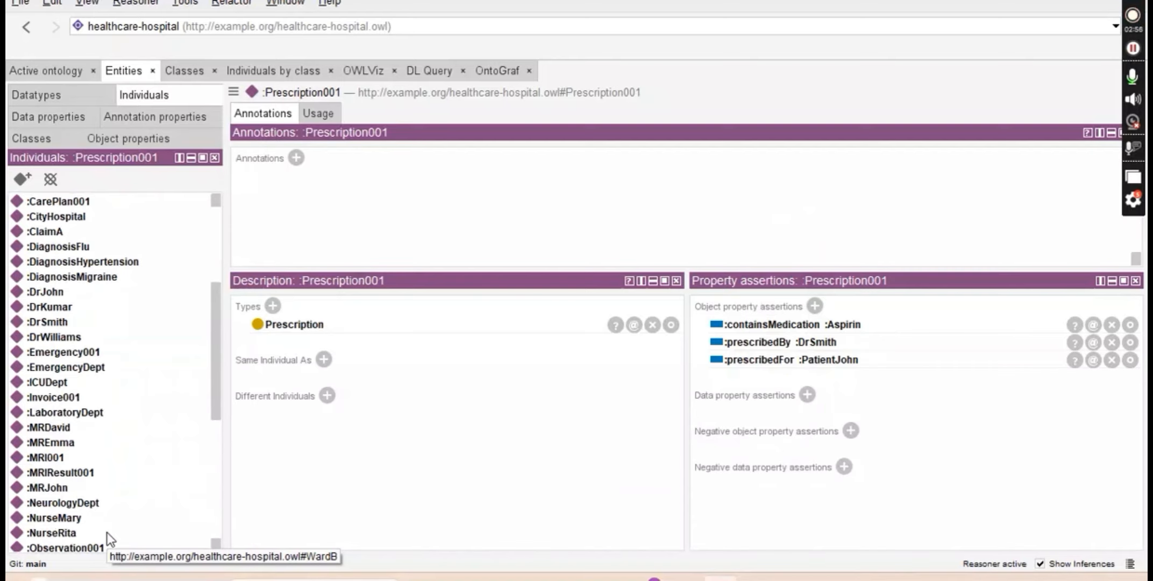
scroll(110, 538, up, 5)
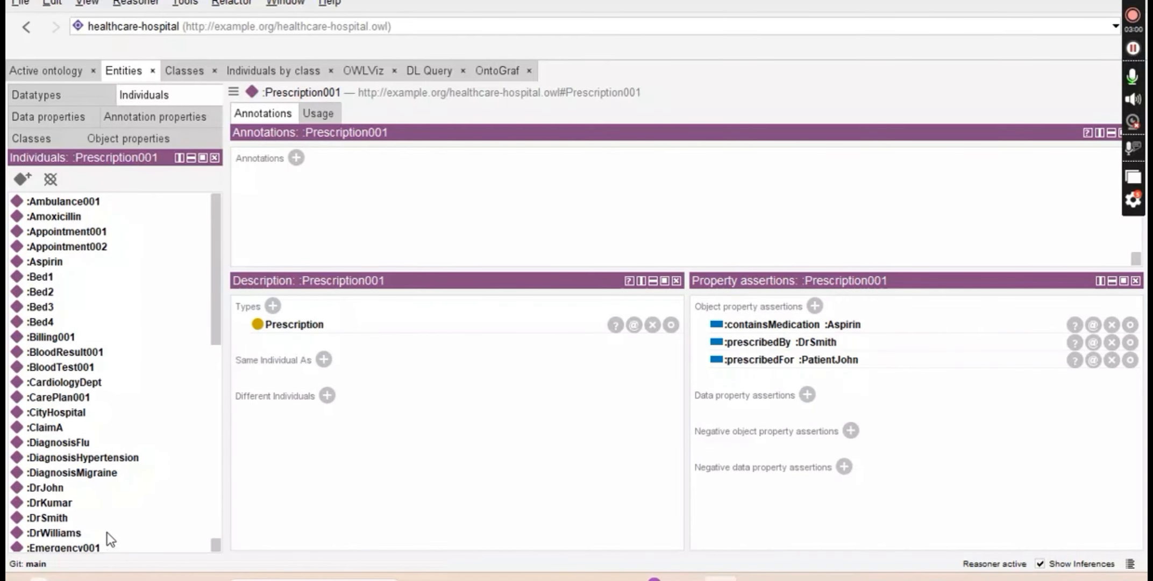
scroll(110, 539, down, 6)
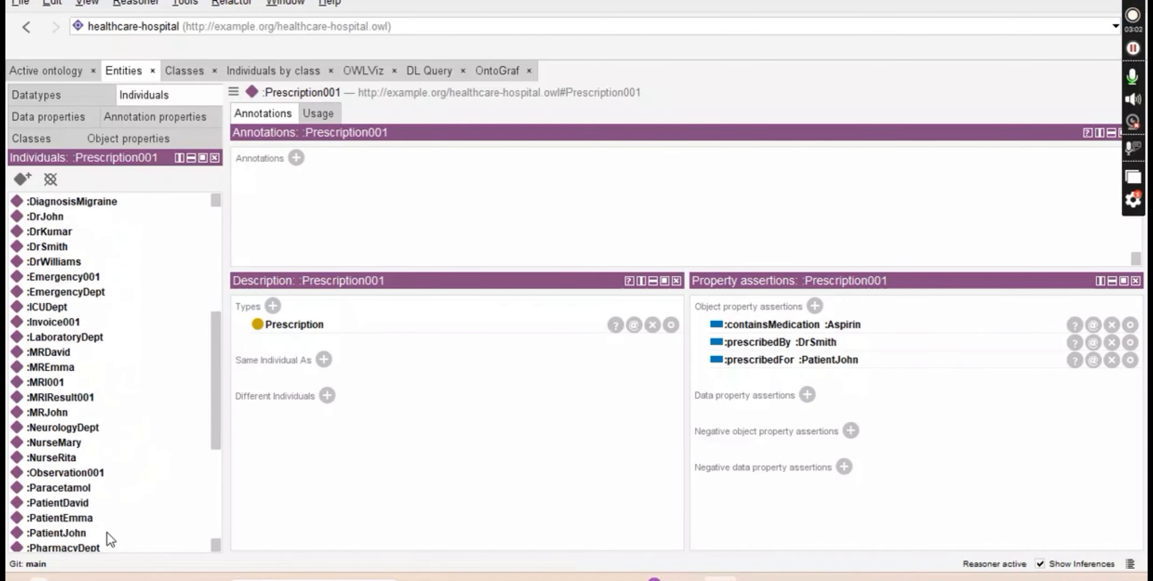
scroll(111, 539, up, 6)
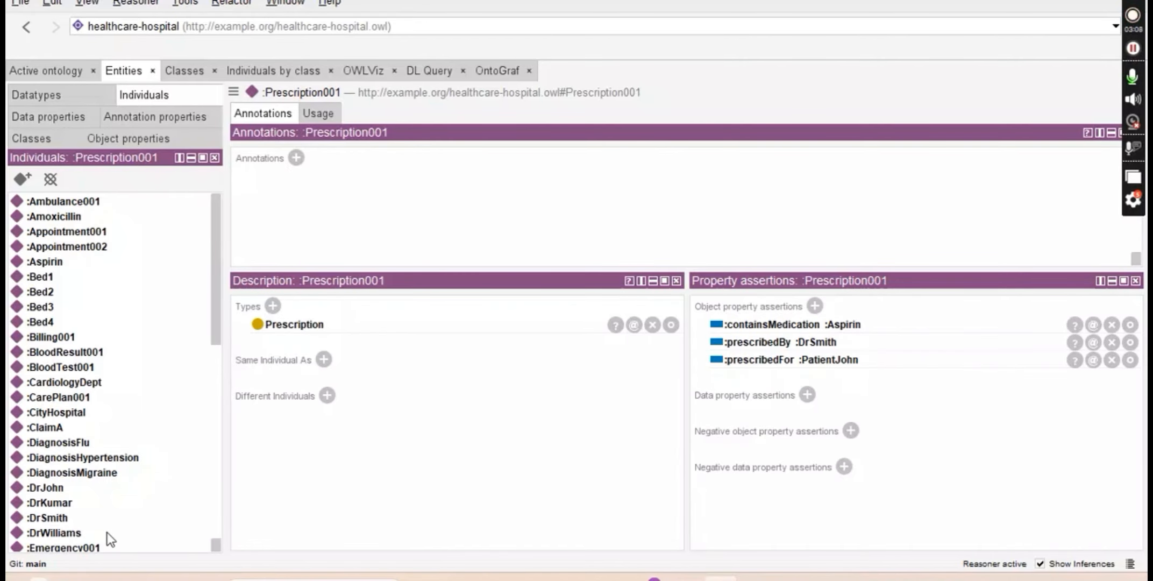
Look through the ontology's data properties for an age property and inspect the dateOfBirth property's description.
click(49, 113)
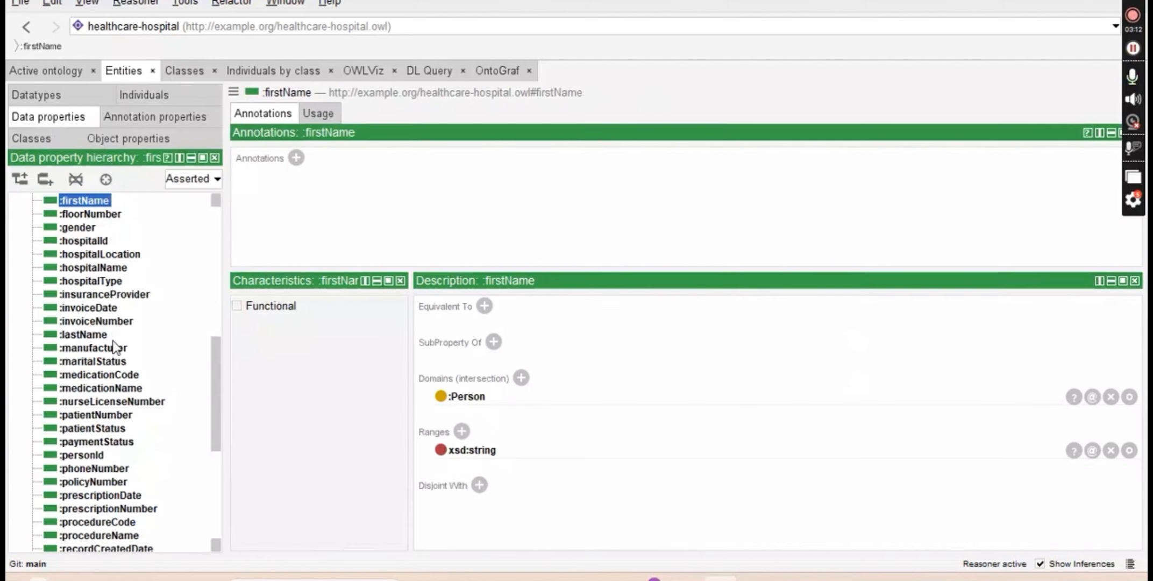
scroll(114, 346, up, 4)
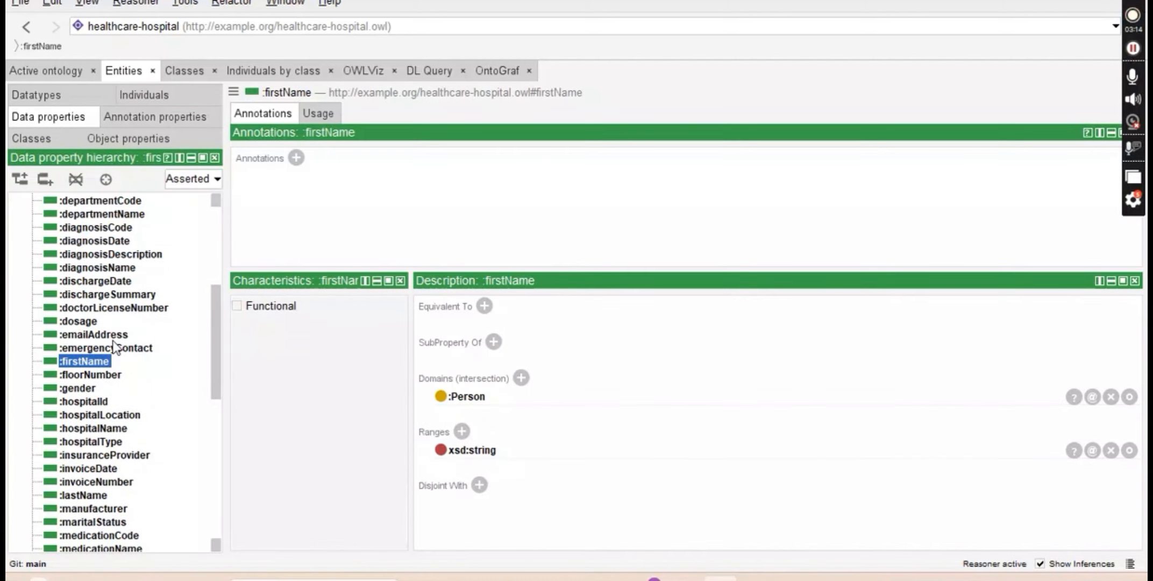
scroll(114, 345, up, 4)
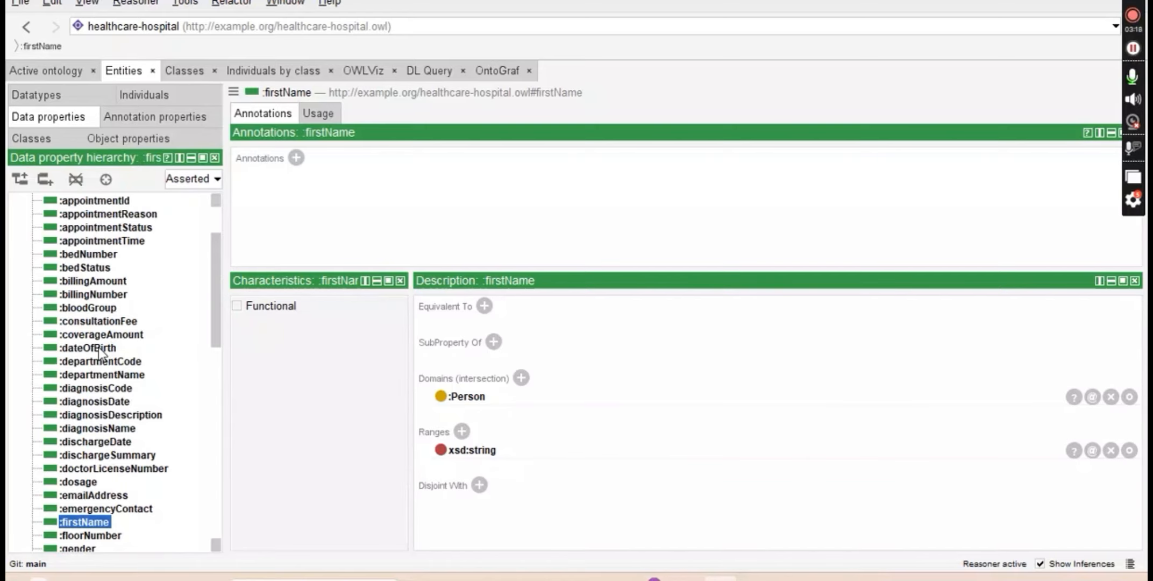
click(98, 348)
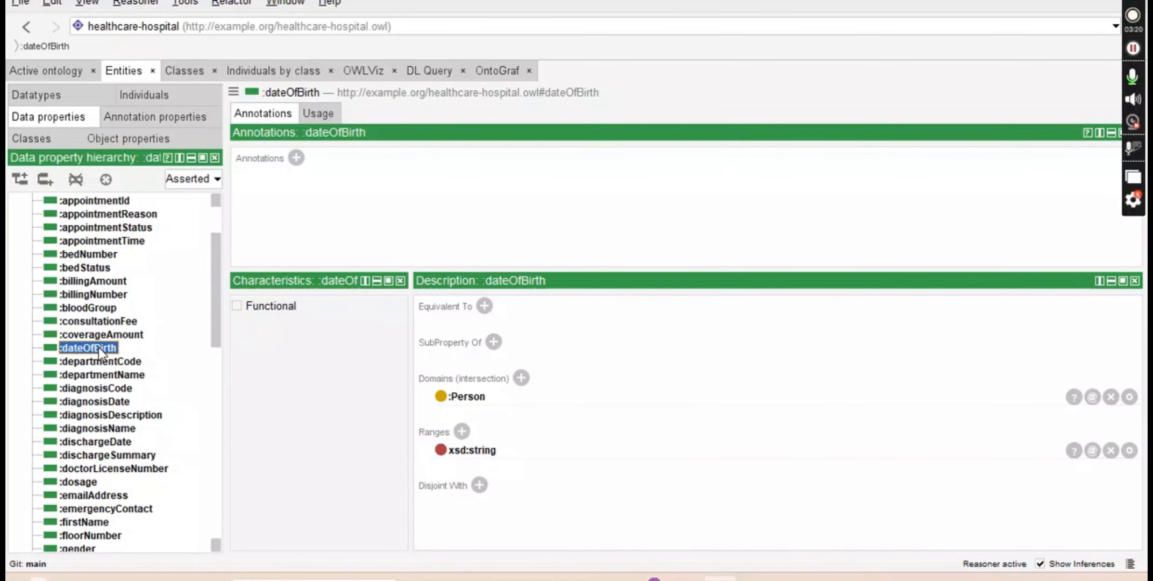
scroll(98, 348, up, 2)
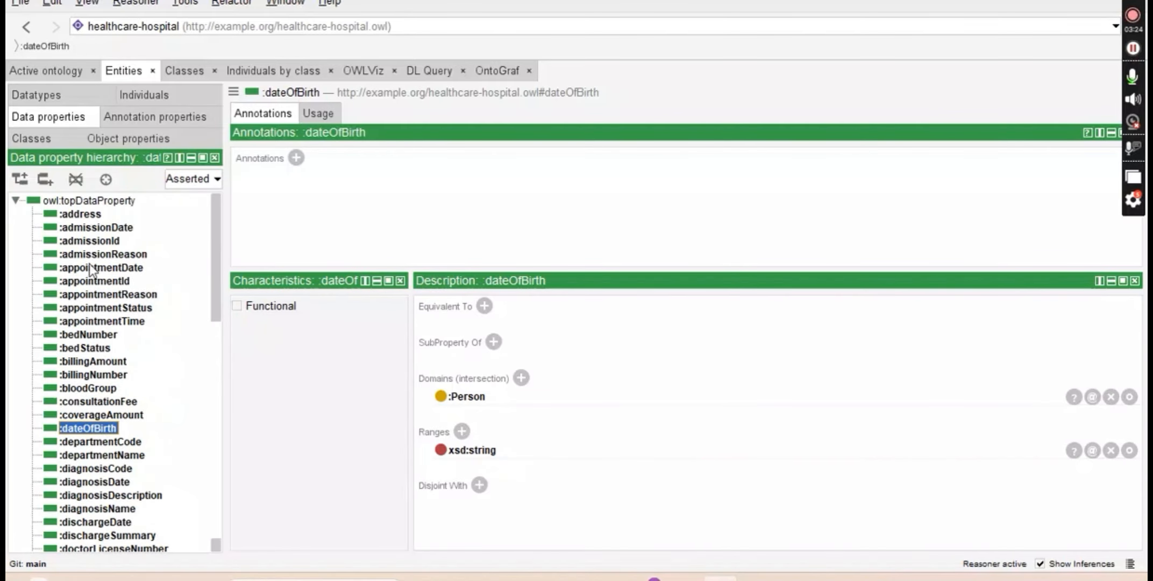
Switch to the Excalidraw notes and copy the section 16 OPTIONAL query from its PREFIX ex: line to the closing brace.
key(alt+Tab)
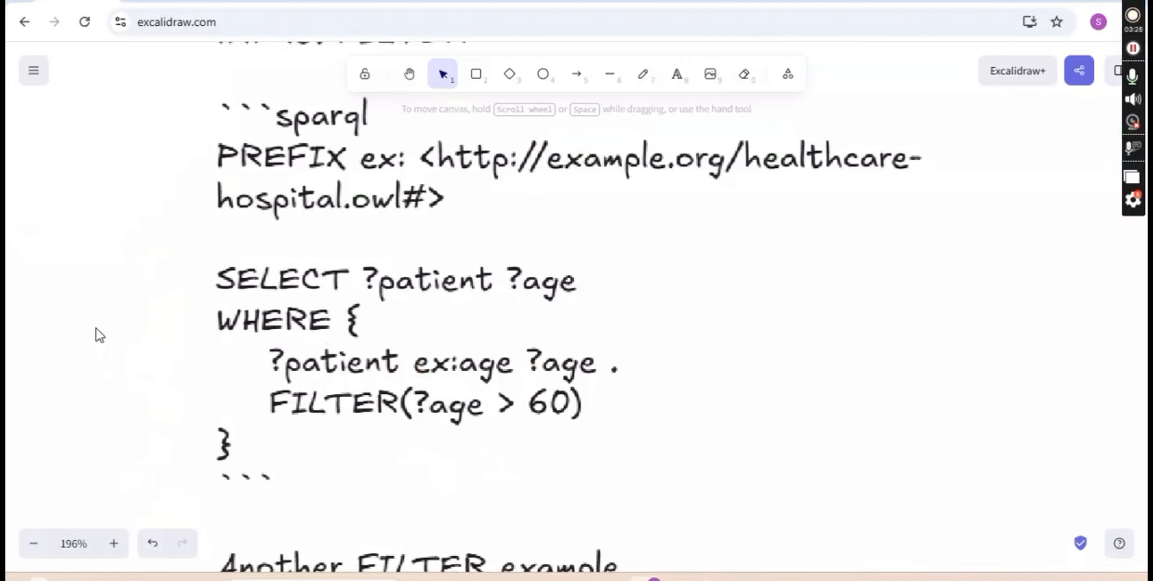
scroll(475, 478, down, 3)
scroll(475, 478, down, 10)
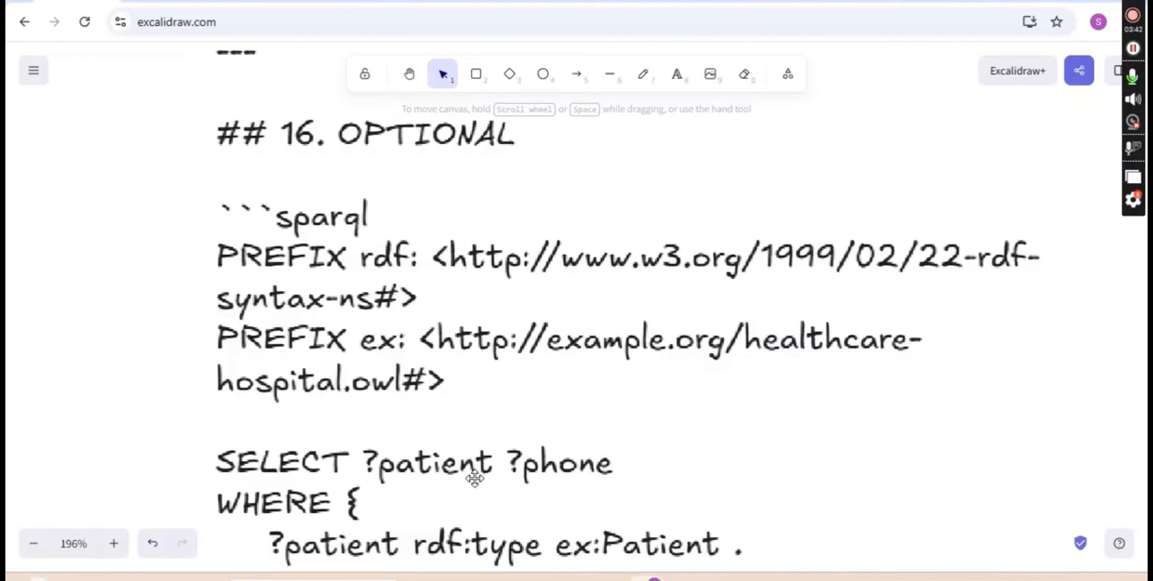
scroll(489, 505, down, 5)
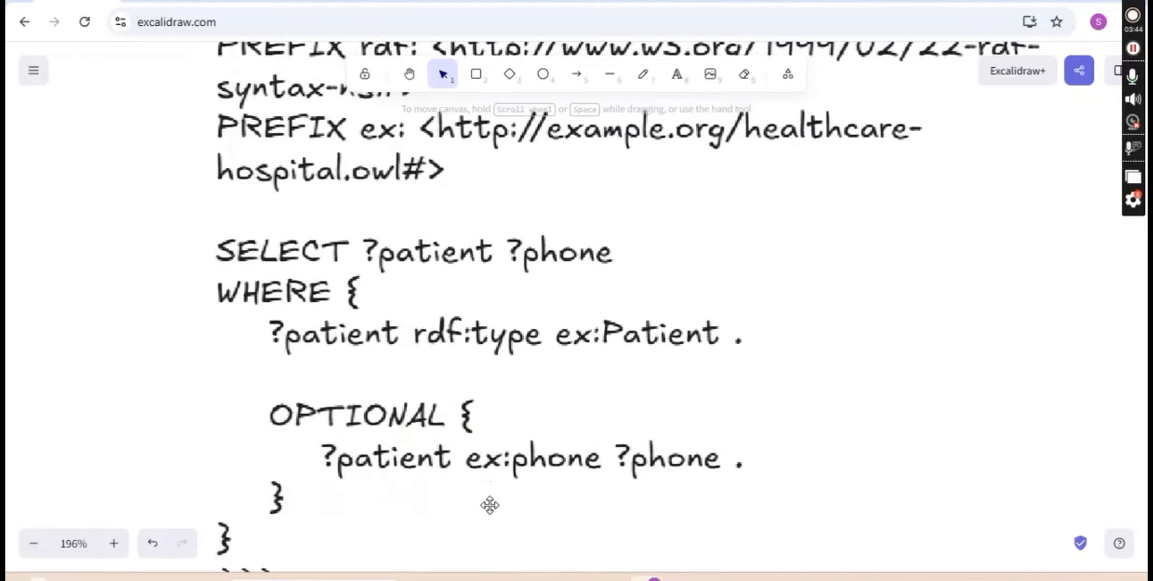
scroll(489, 506, down, 4)
scroll(489, 506, up, 5)
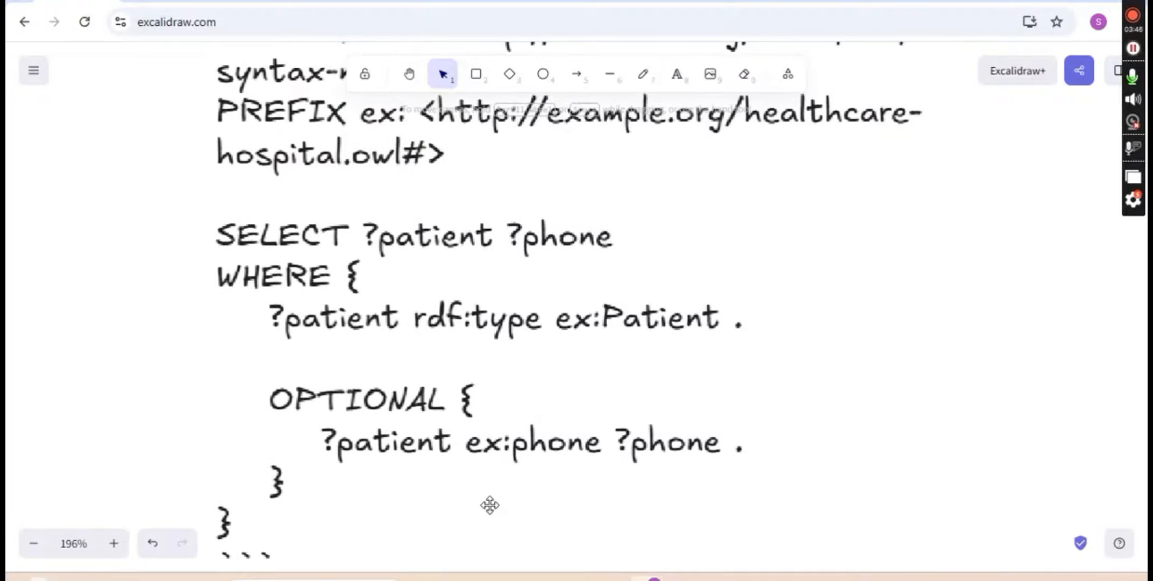
click(237, 522)
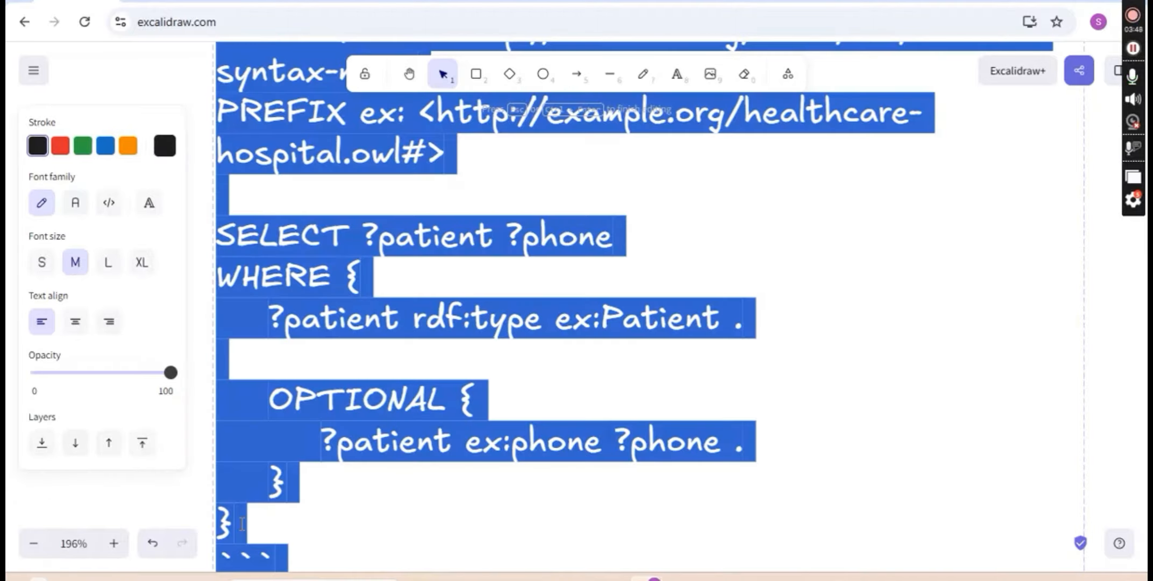
double_click(242, 524)
drag(242, 524, 222, 107)
key(ctrl+c)
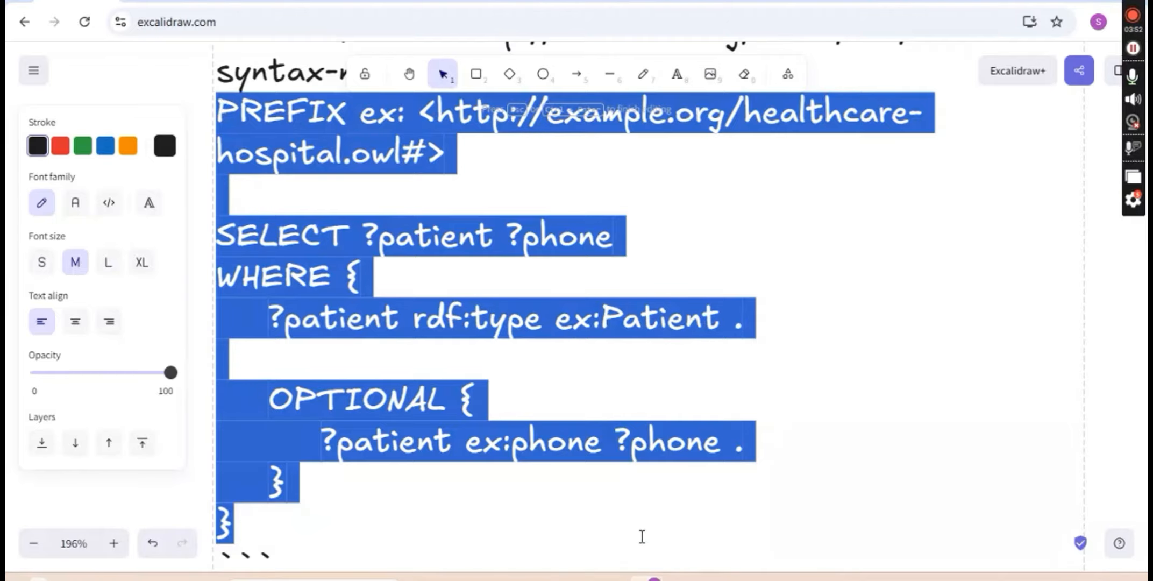
Switch to Fuseki and replace the age FILTER query with the copied OPTIONAL query for ?patient and ?phone.
mouse_move(654, 578)
click(708, 521)
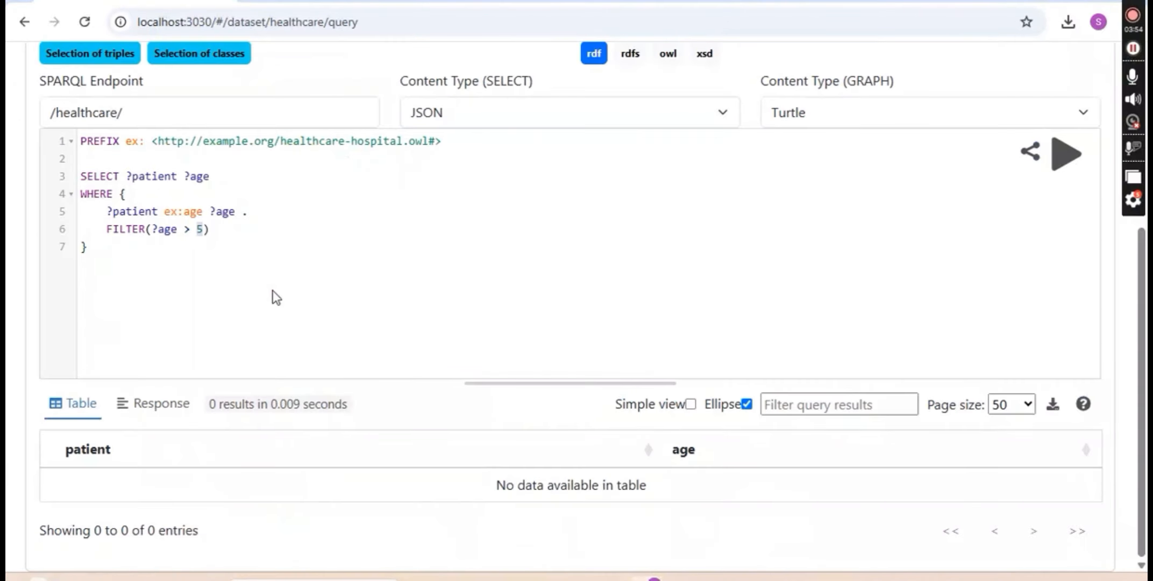
click(223, 244)
key(ctrl+a)
key(ctrl+v)
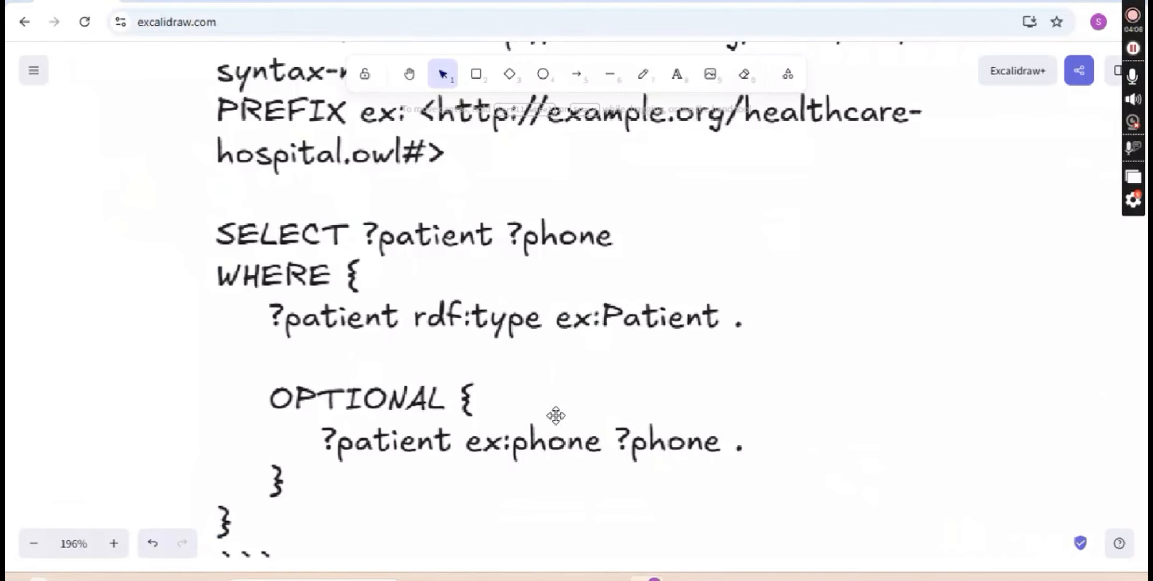
Find the section 17 UNION query in the Excalidraw notes and place the text cursor after its closing brace.
scroll(553, 417, down, 6)
scroll(553, 417, down, 2)
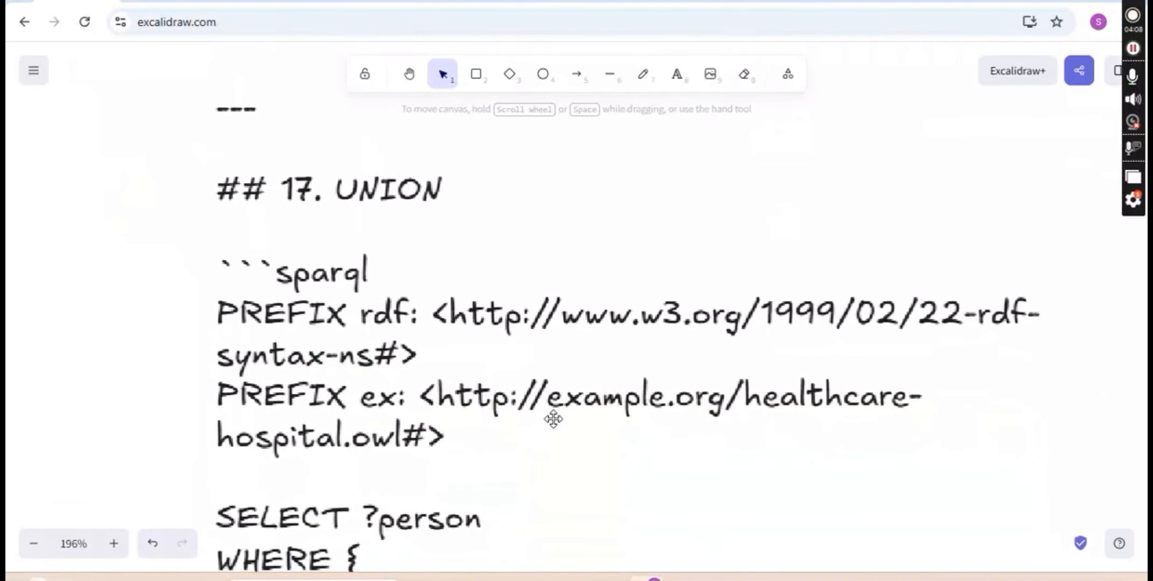
scroll(553, 418, down, 1)
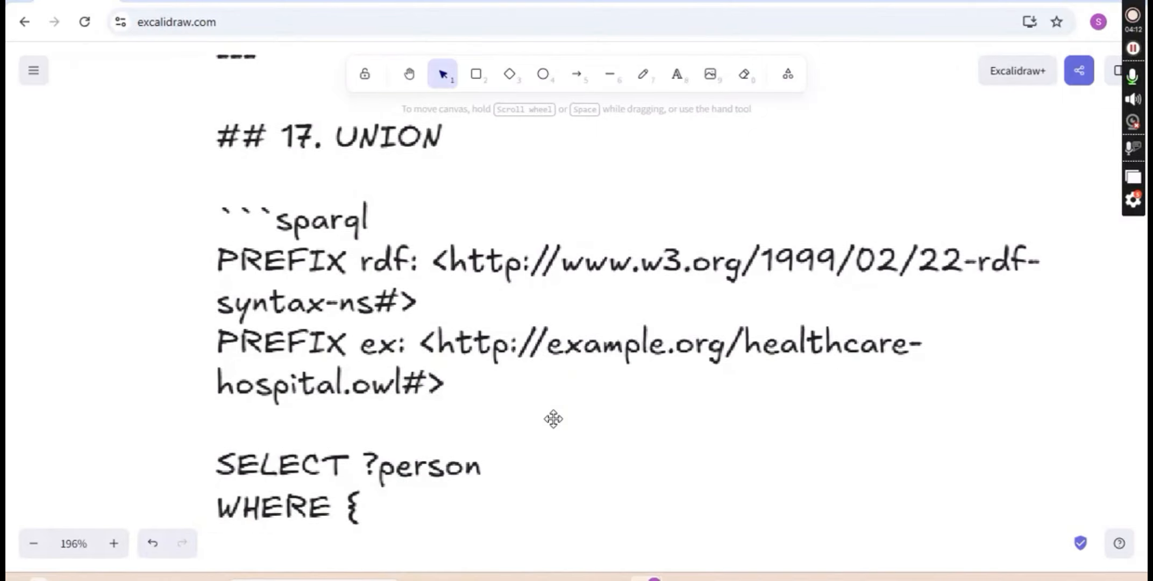
scroll(553, 418, down, 12)
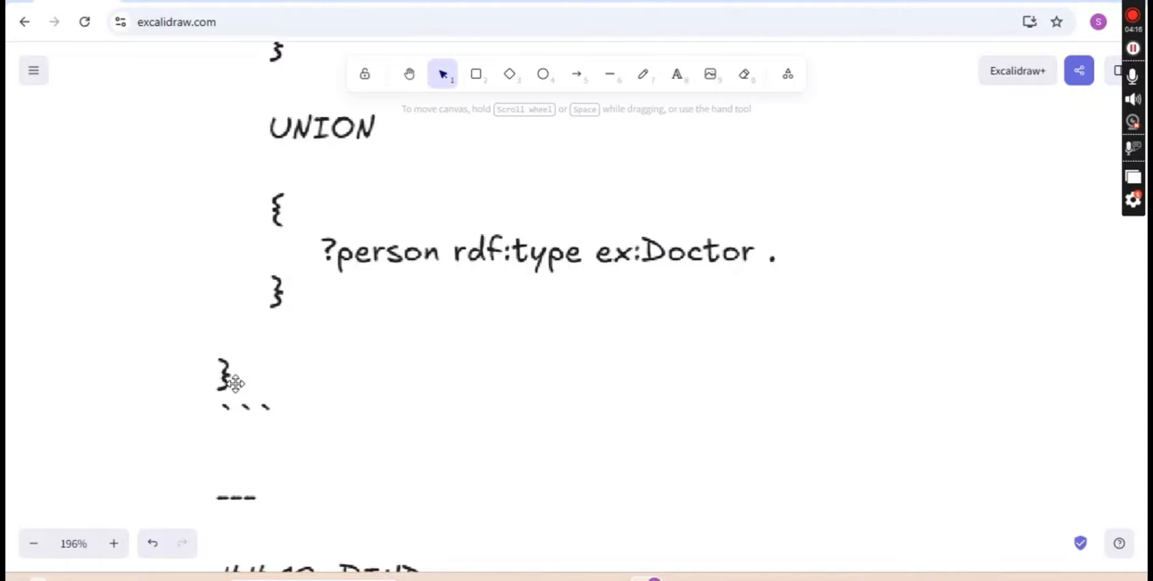
click(244, 379)
double_click(247, 380)
click(245, 376)
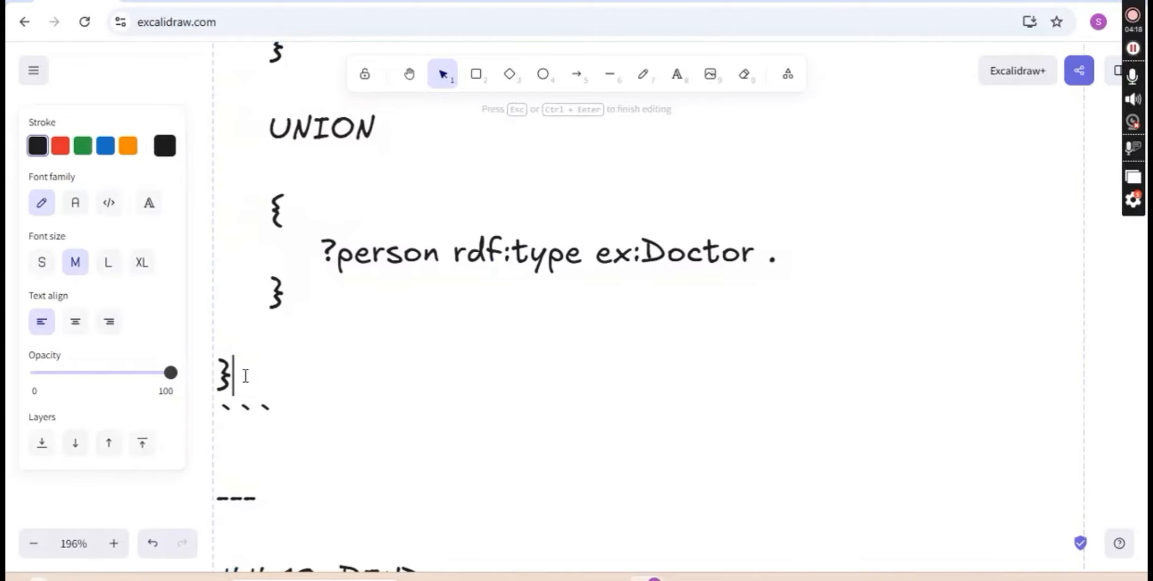
drag(246, 376, 245, 183)
click(243, 71)
click(233, 376)
drag(233, 377, 217, 24)
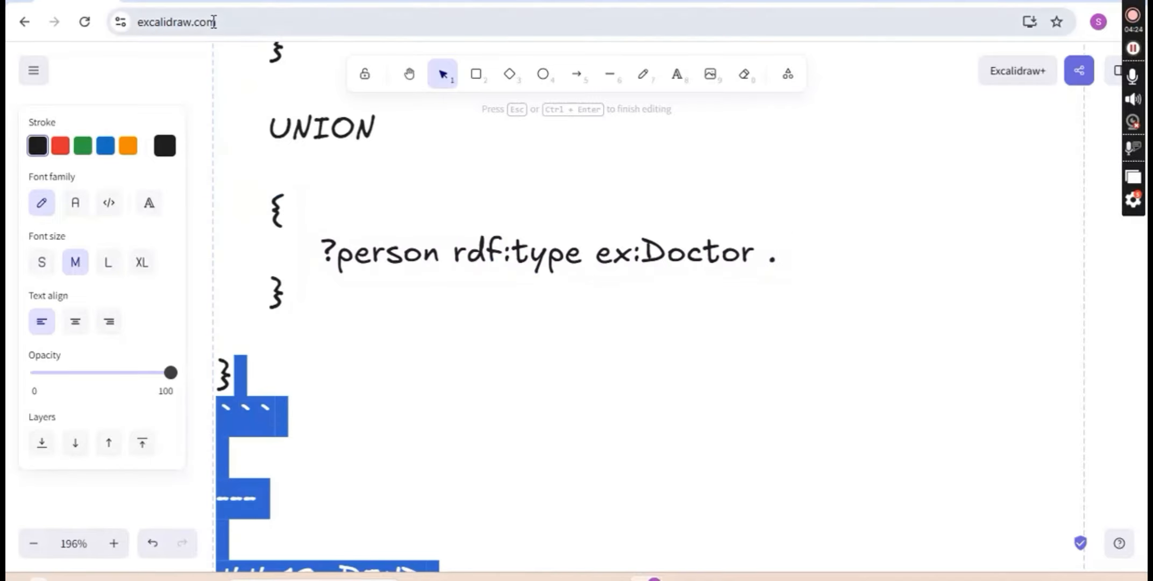
drag(241, 375, 219, 31)
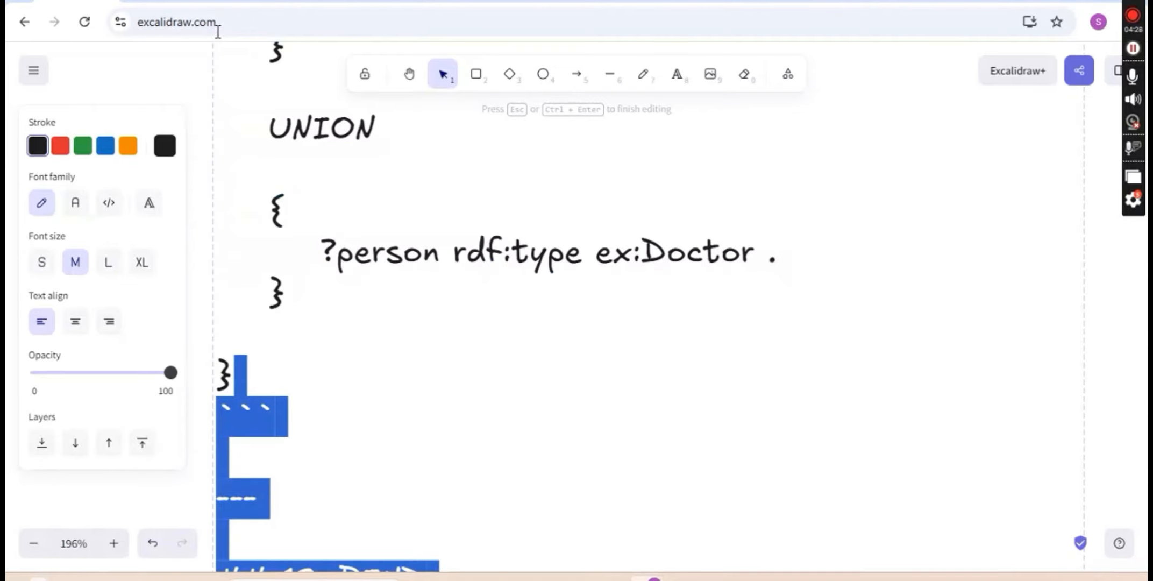
click(346, 356)
Copy the section 17 UNION query from its PREFIX rdf: line to the closing brace.
scroll(346, 356, up, 12)
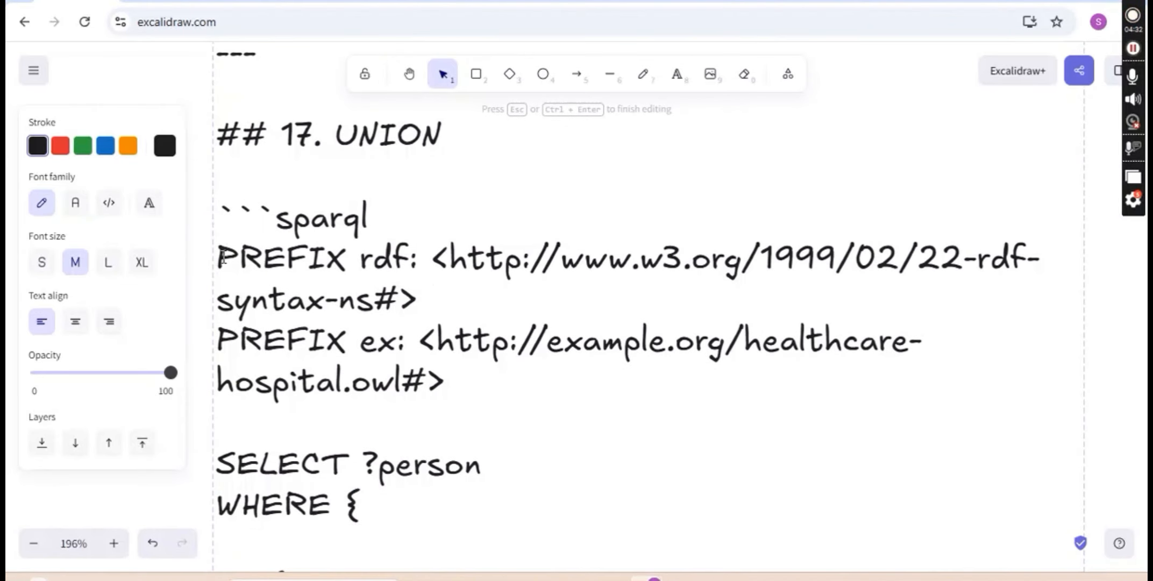
drag(217, 257, 290, 558)
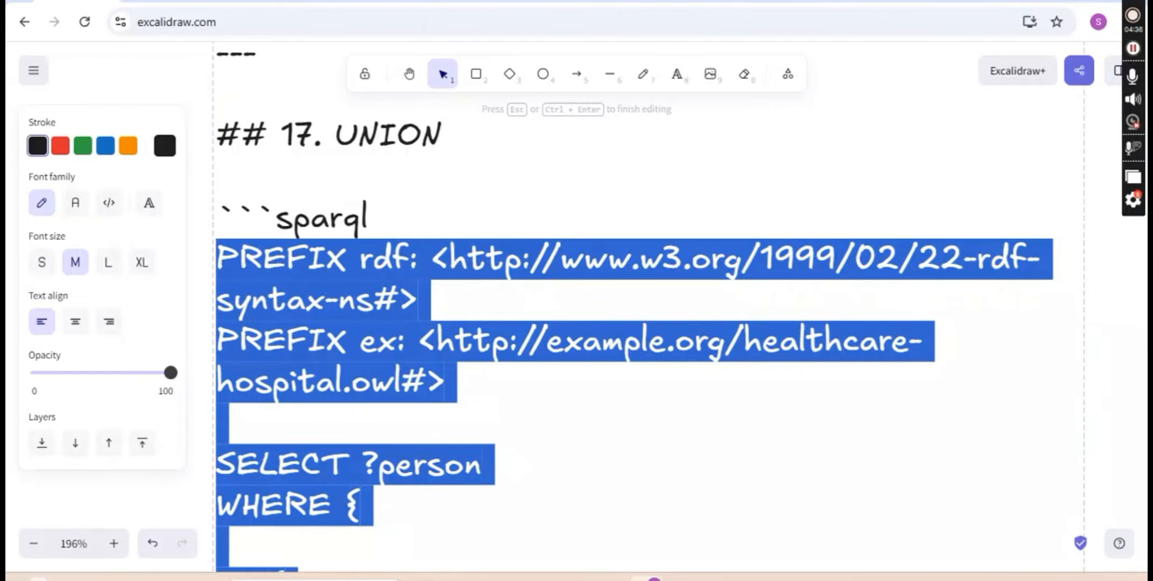
scroll(412, 466, down, 10)
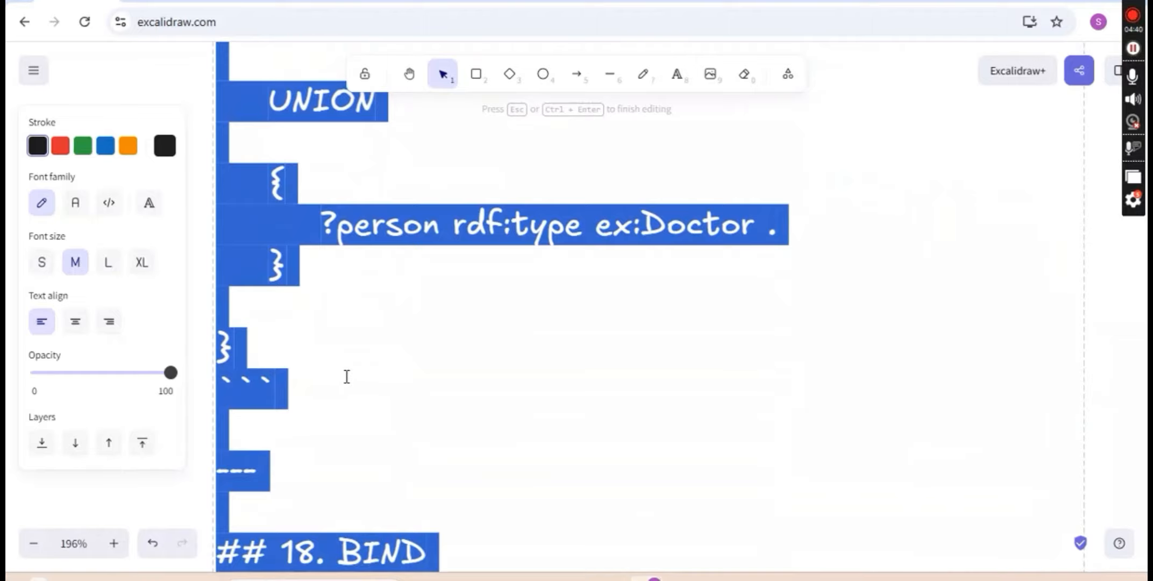
scroll(348, 378, down, 5)
scroll(347, 377, up, 3)
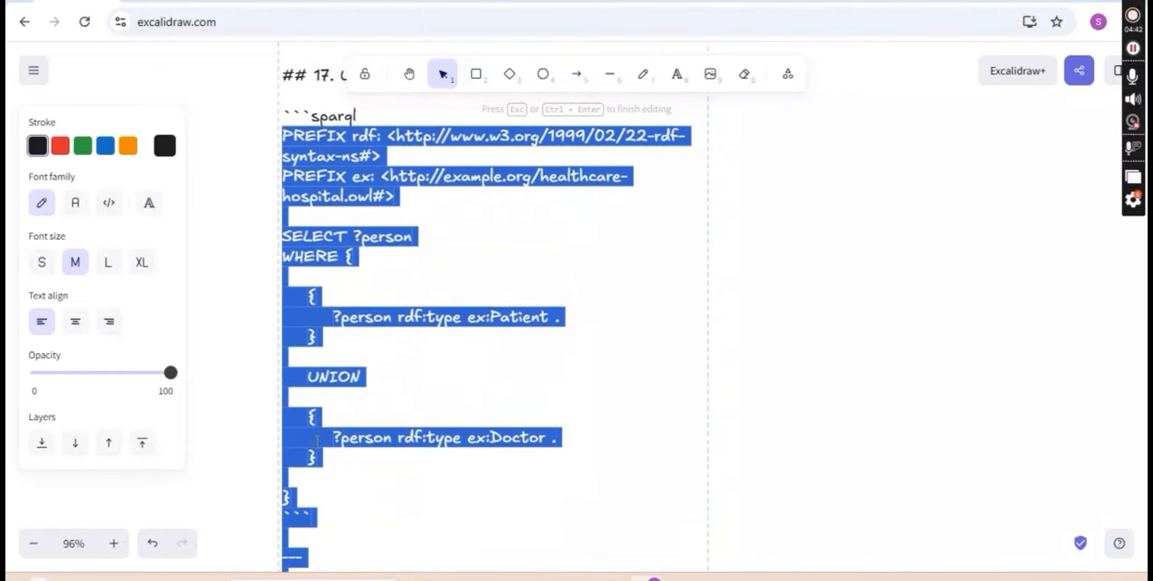
click(302, 496)
drag(301, 495, 282, 349)
drag(276, 218, 281, 144)
key(ctrl+c)
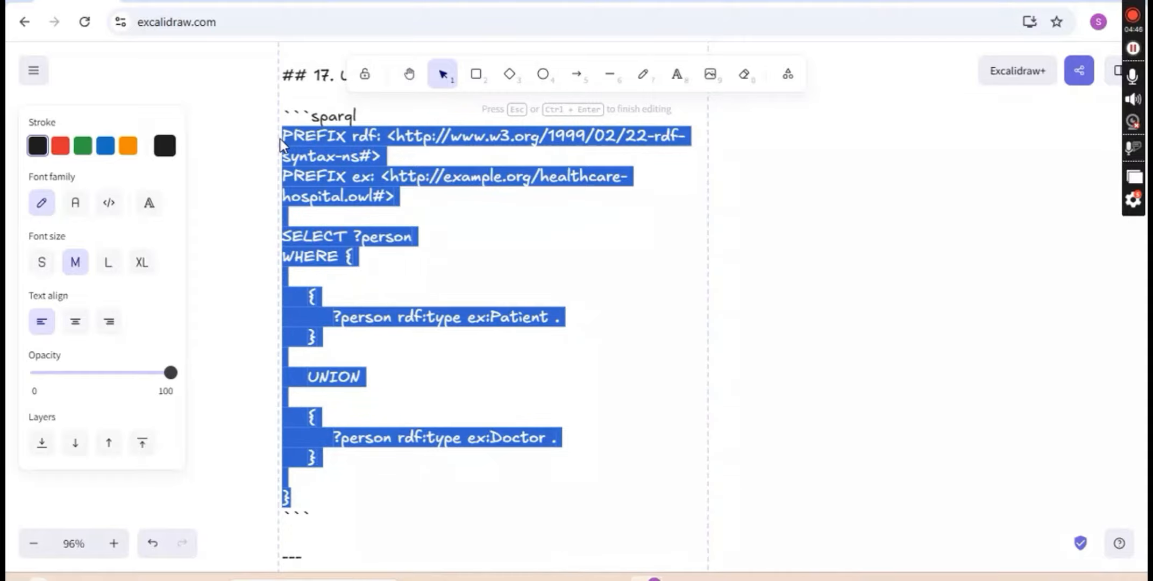
Switch to Fuseki, replace the OPTIONAL query with the copied Patient/Doctor UNION query, and run it to review the returned persons.
key(alt+Tab)
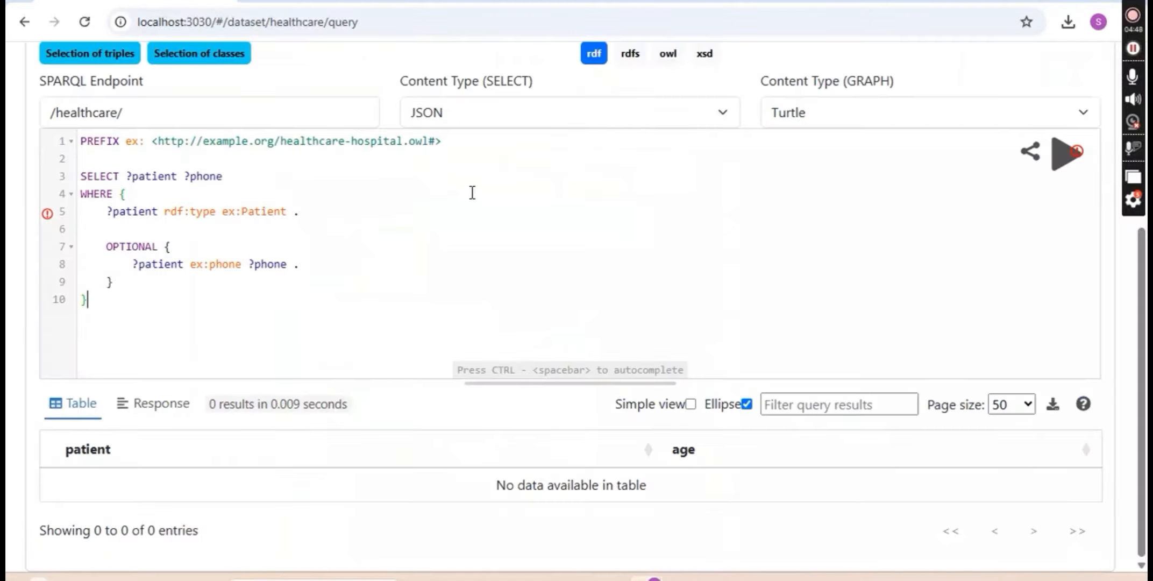
key(ctrl+a)
key(ctrl+v)
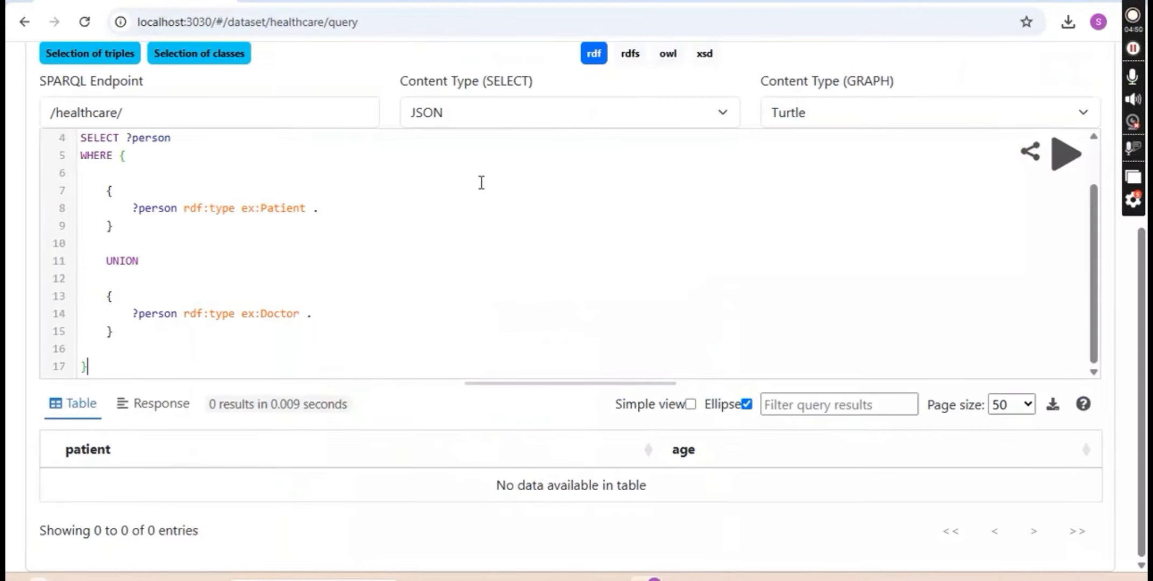
click(1058, 157)
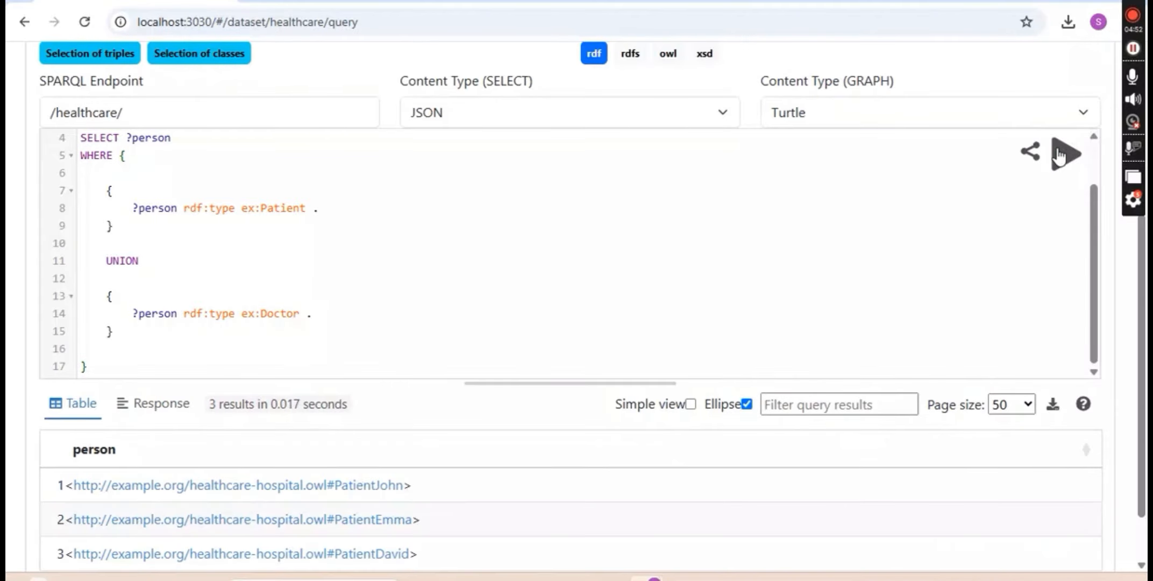
scroll(487, 451, down, 2)
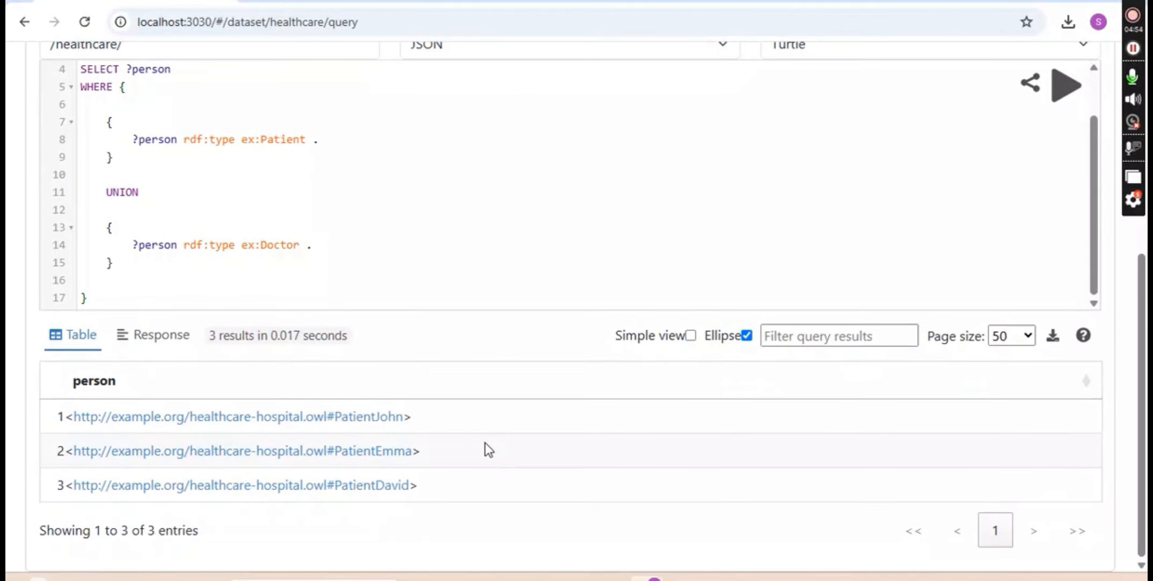
scroll(487, 451, up, 3)
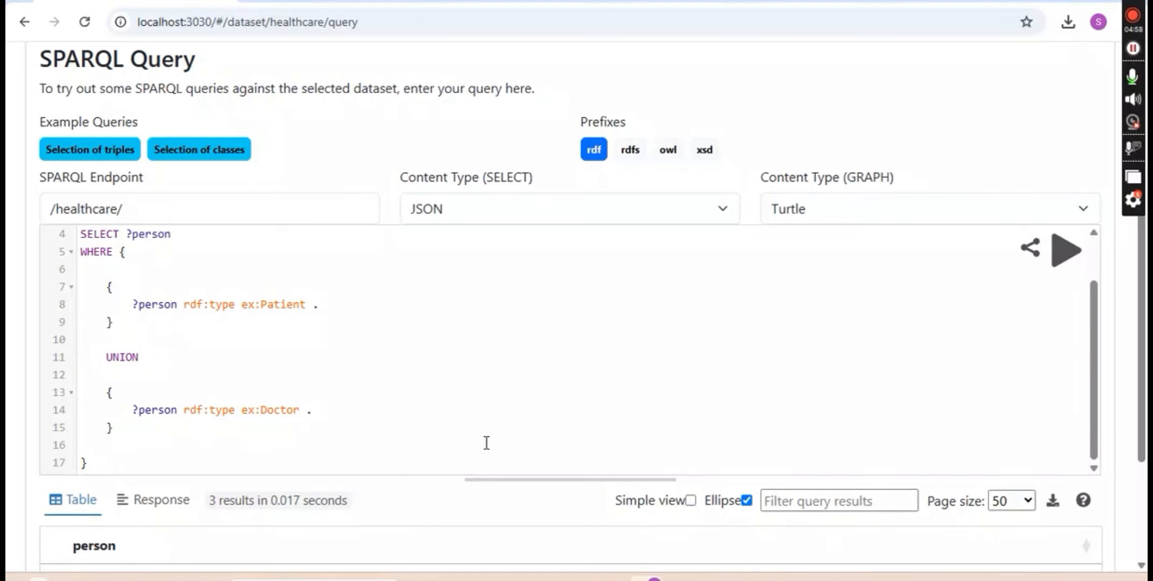
scroll(486, 443, down, 3)
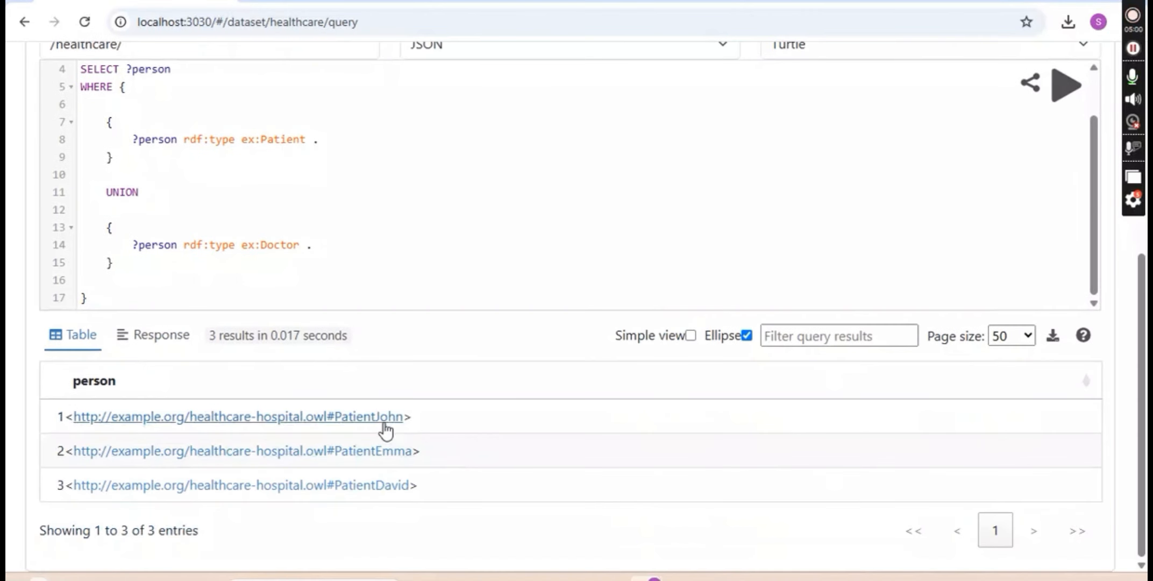
scroll(474, 277, up, 2)
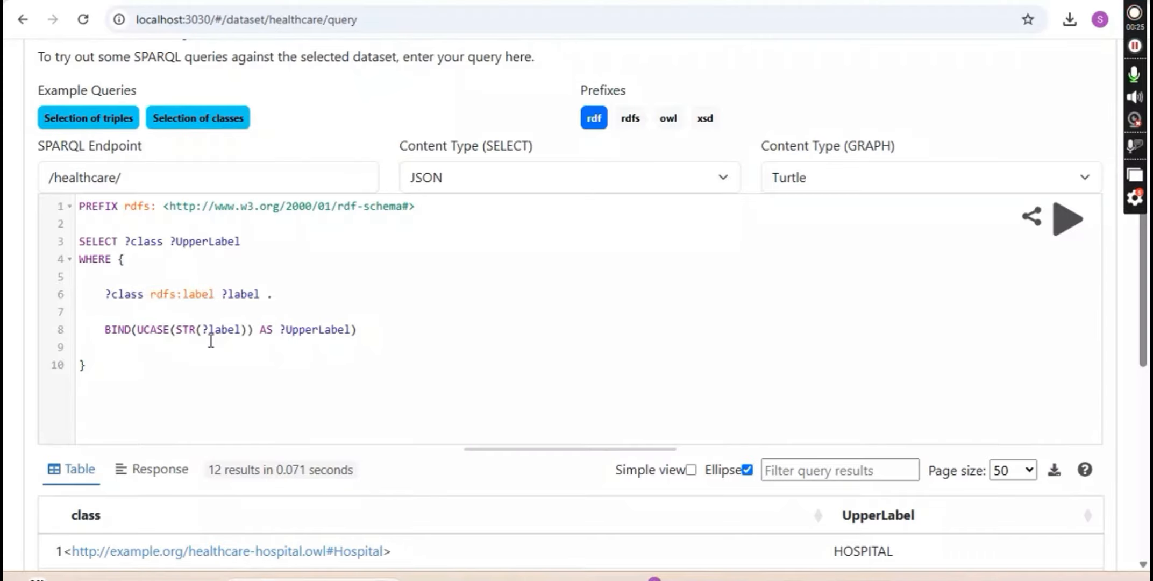
Run the BIND query for ?class and ?UpperLabel and look through its results table.
key(ctrl+a)
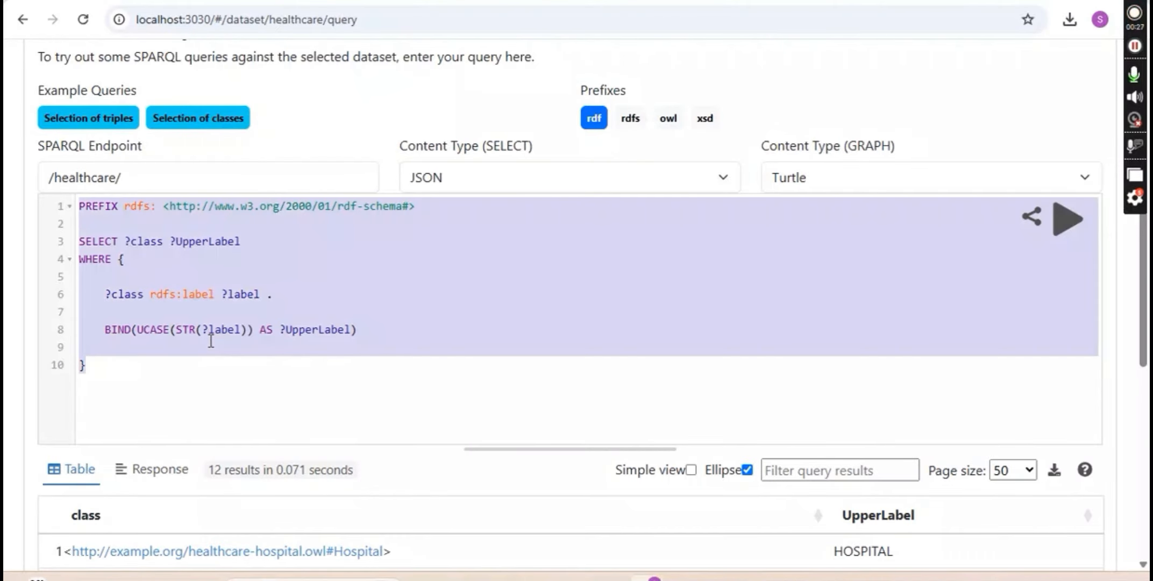
click(1064, 228)
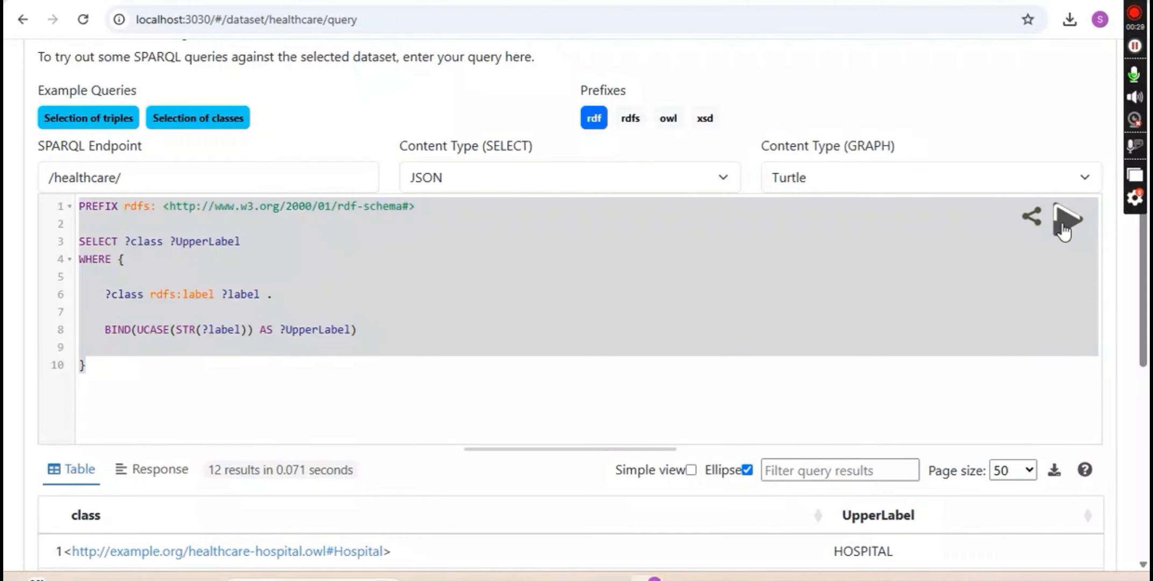
scroll(638, 401, down, 8)
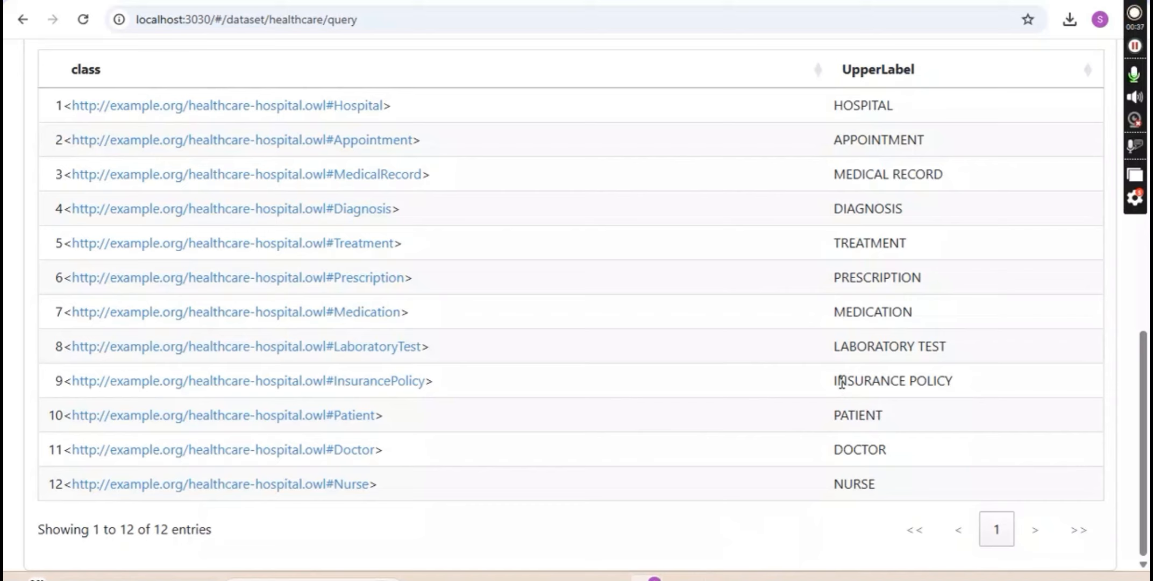
Switch to the Excalidraw notes and copy the section 19 VALUES query from its PREFIX ex: line to the closing brace.
key(alt+Tab)
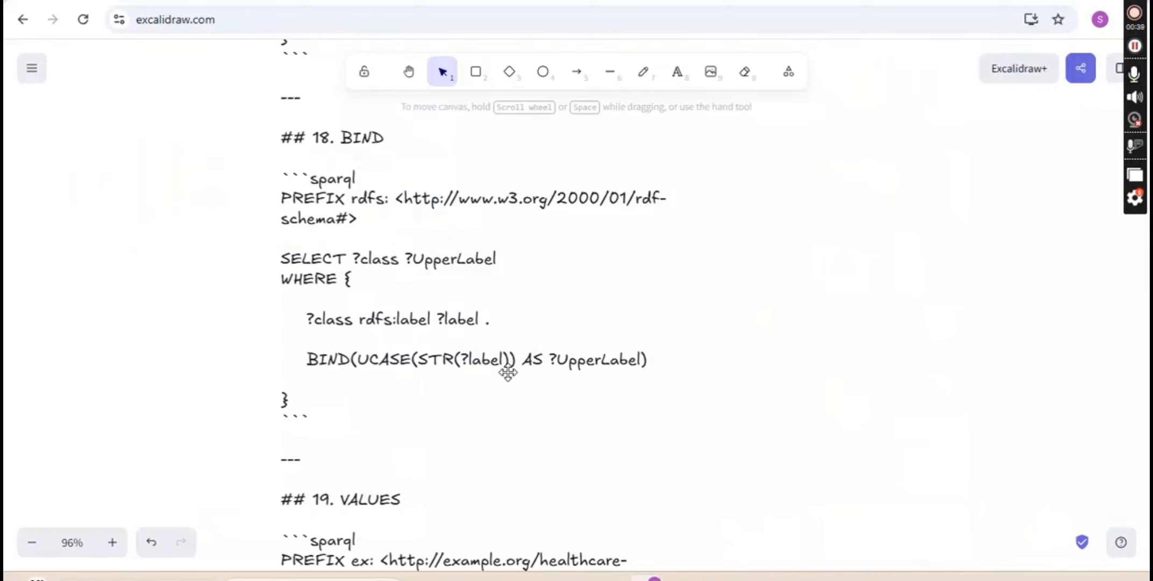
scroll(508, 372, down, 5)
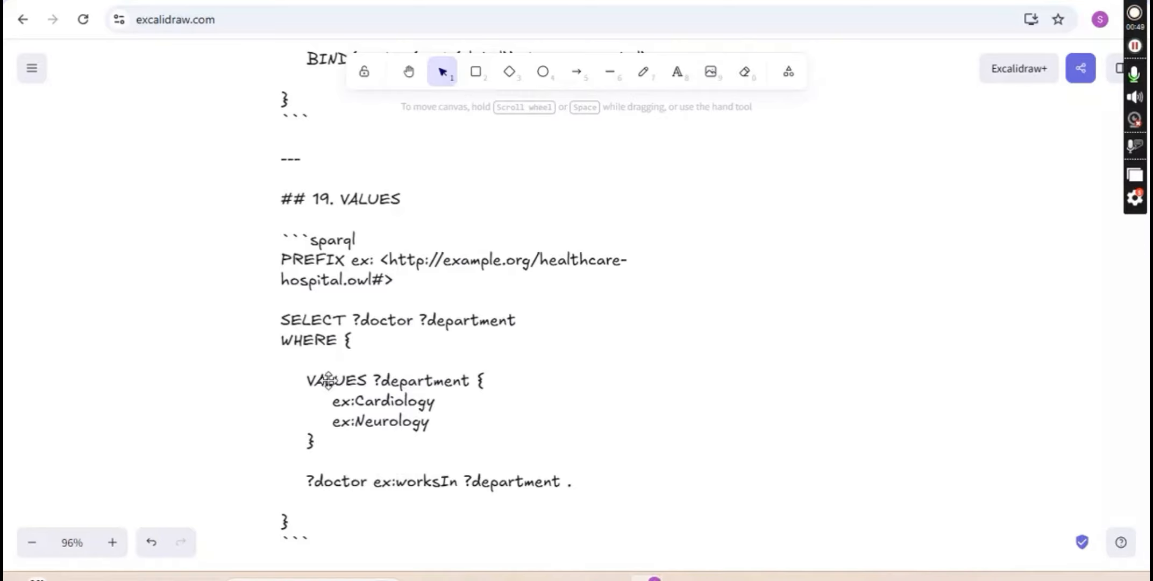
click(297, 523)
double_click(298, 523)
drag(297, 524, 287, 264)
key(ctrl+c)
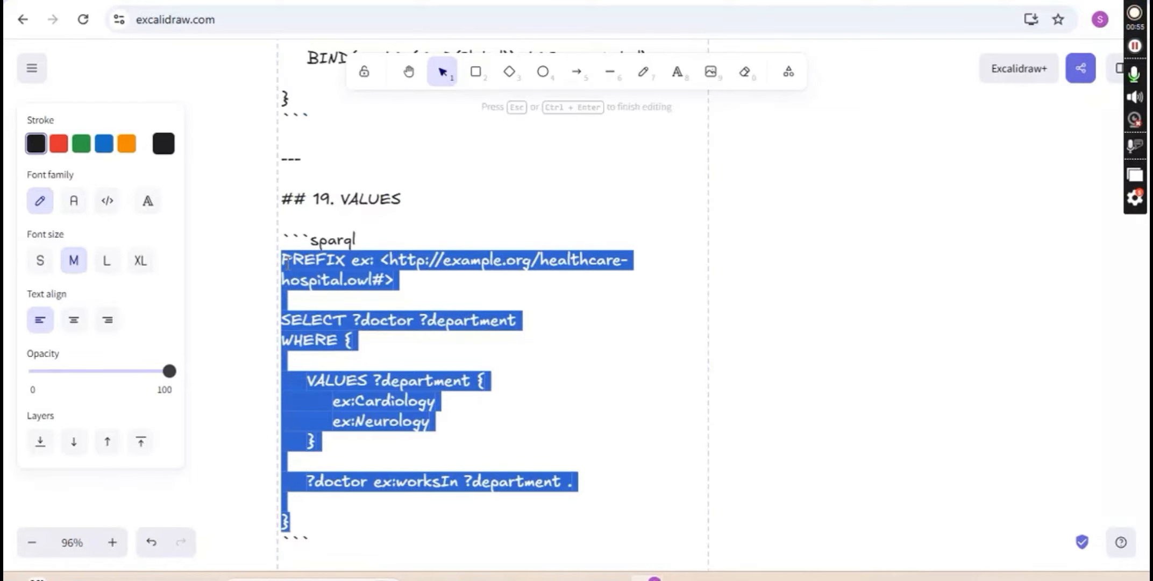
Switch to Fuseki, replace the BIND query with the copied VALUES query for Cardiology and Neurology, and run it to check its results.
key(alt+Tab)
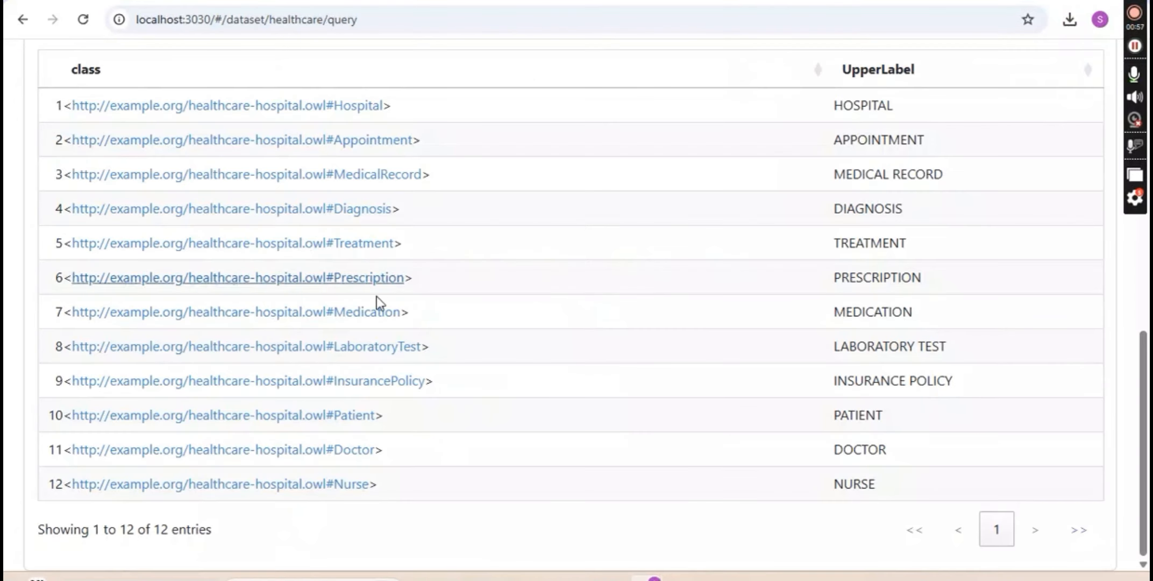
scroll(417, 104, up, 10)
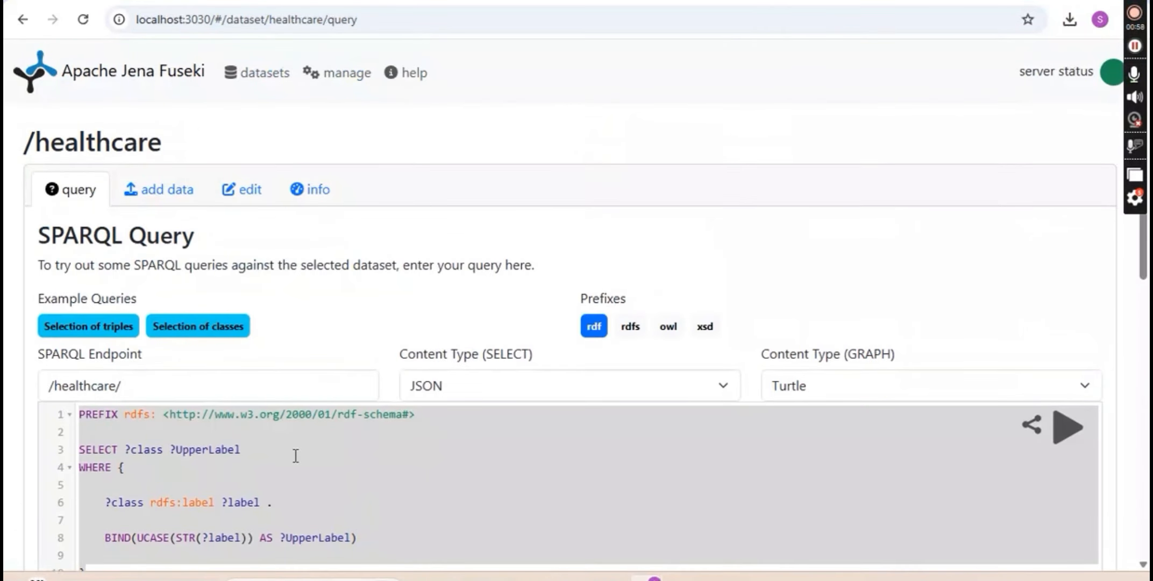
click(239, 475)
key(ctrl+a)
key(ctrl+v)
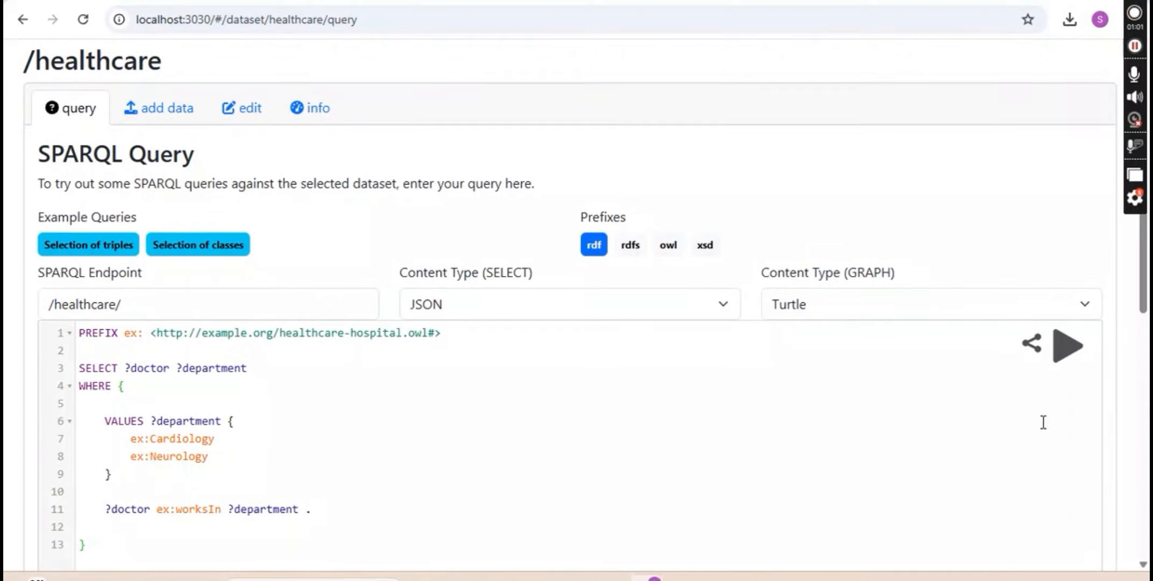
click(1066, 350)
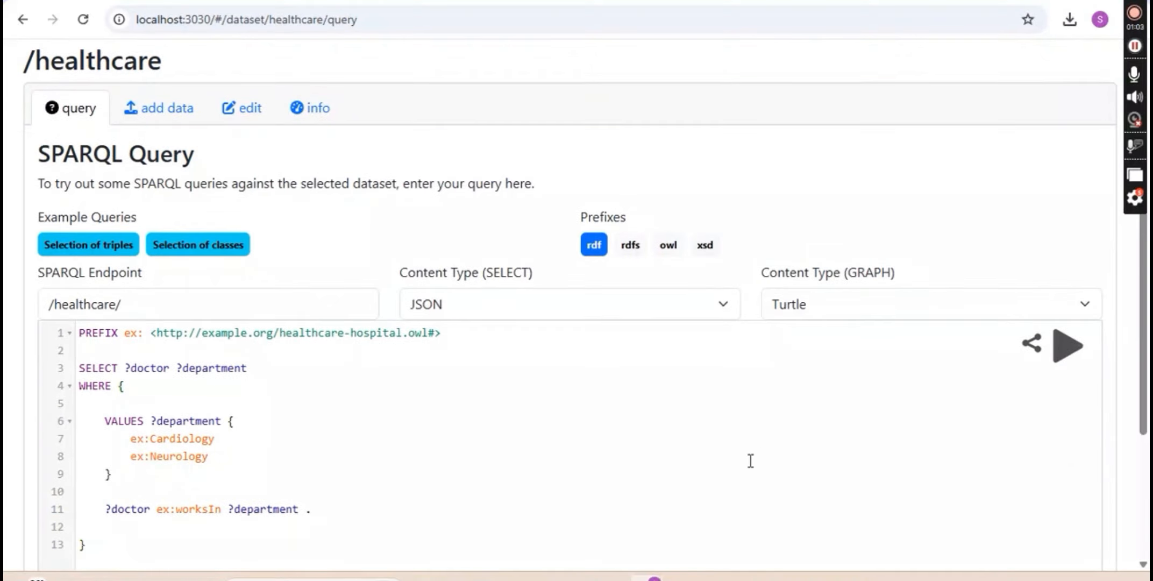
scroll(749, 460, down, 3)
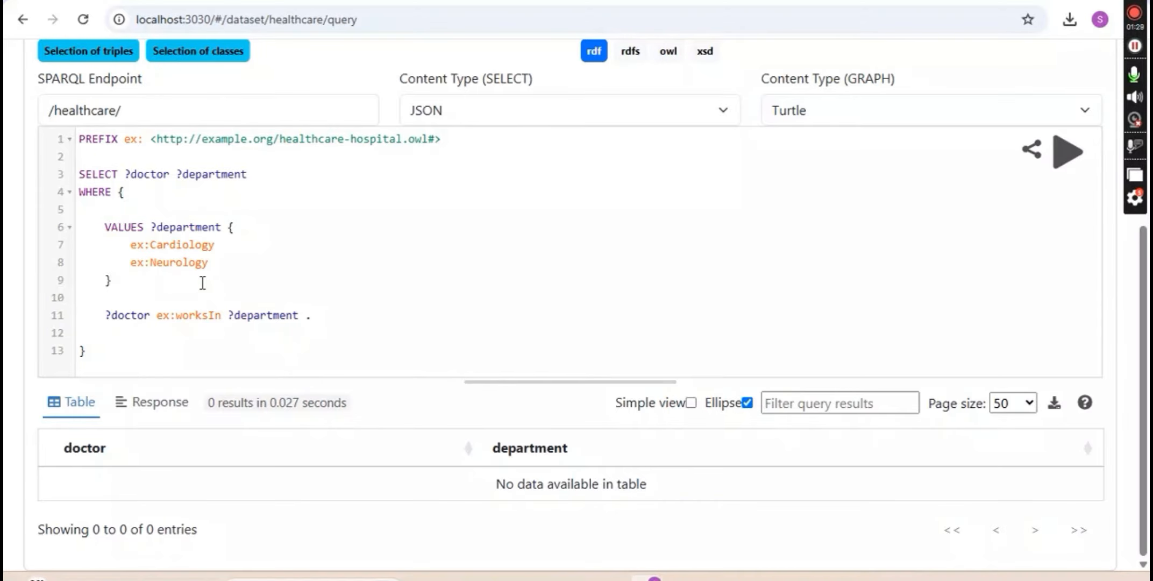
Copy the section 20 ORDER BY text in Excalidraw, from its PREFIX ex: line through ORDER BY DESC(?patient), and switch back to Fuseki.
key(alt+Tab)
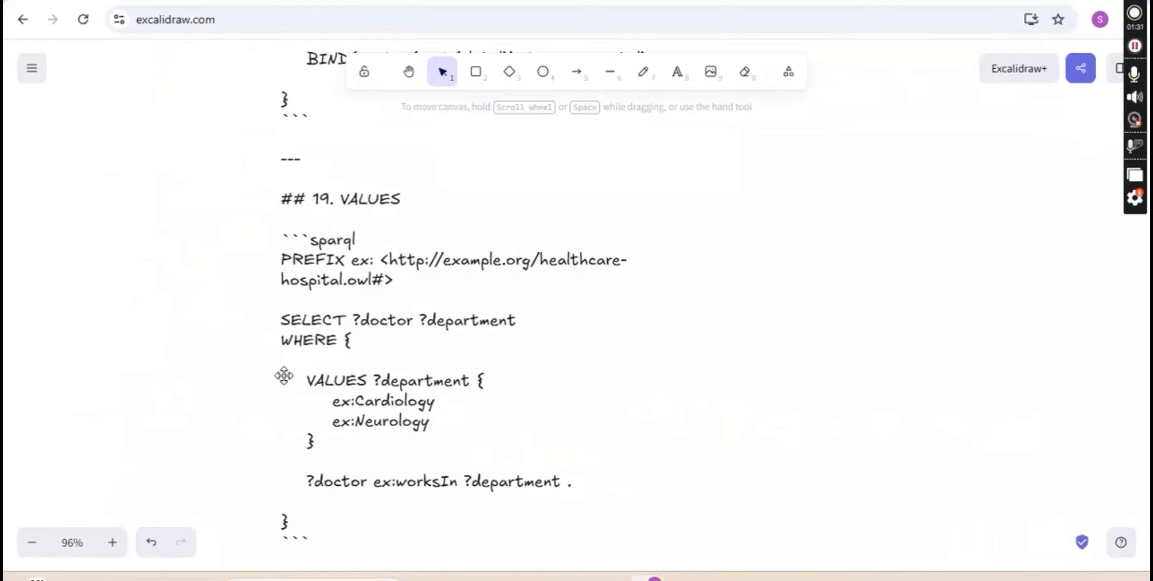
scroll(412, 387, down, 8)
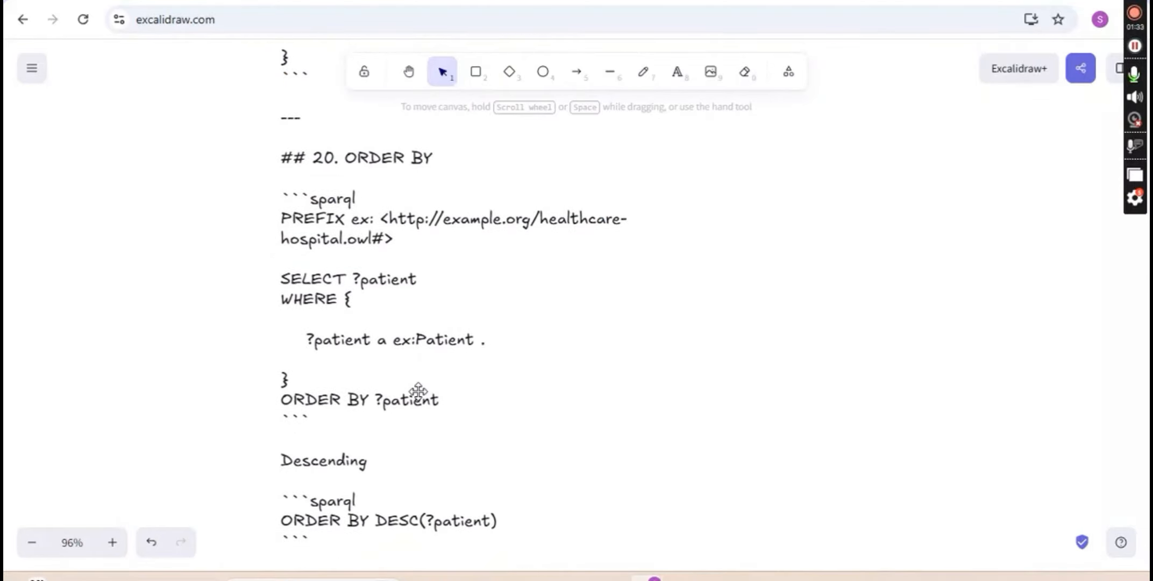
scroll(521, 415, down, 1)
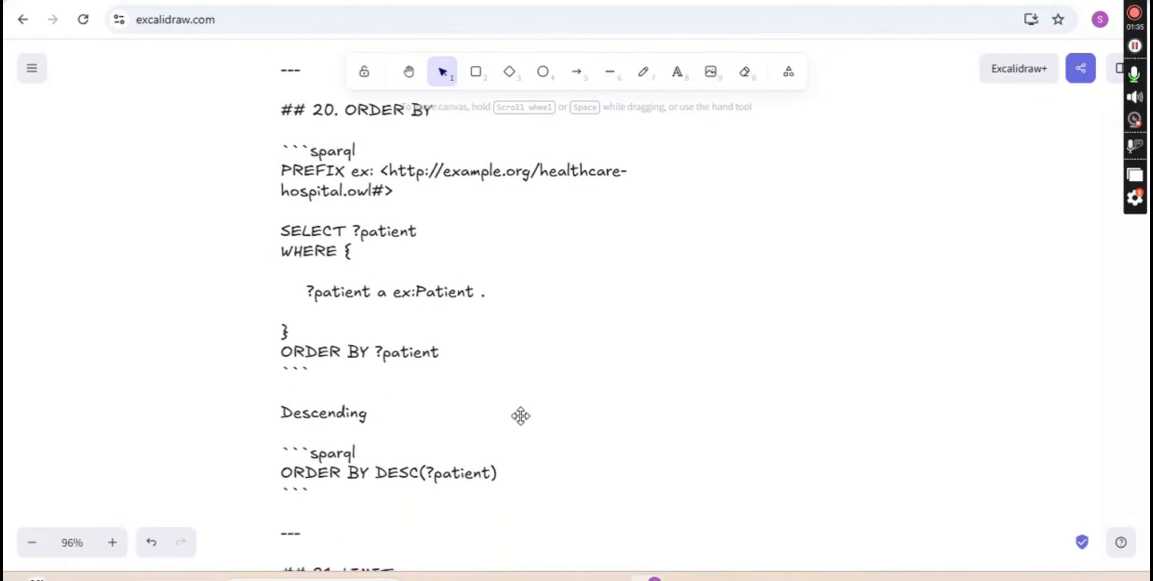
double_click(503, 472)
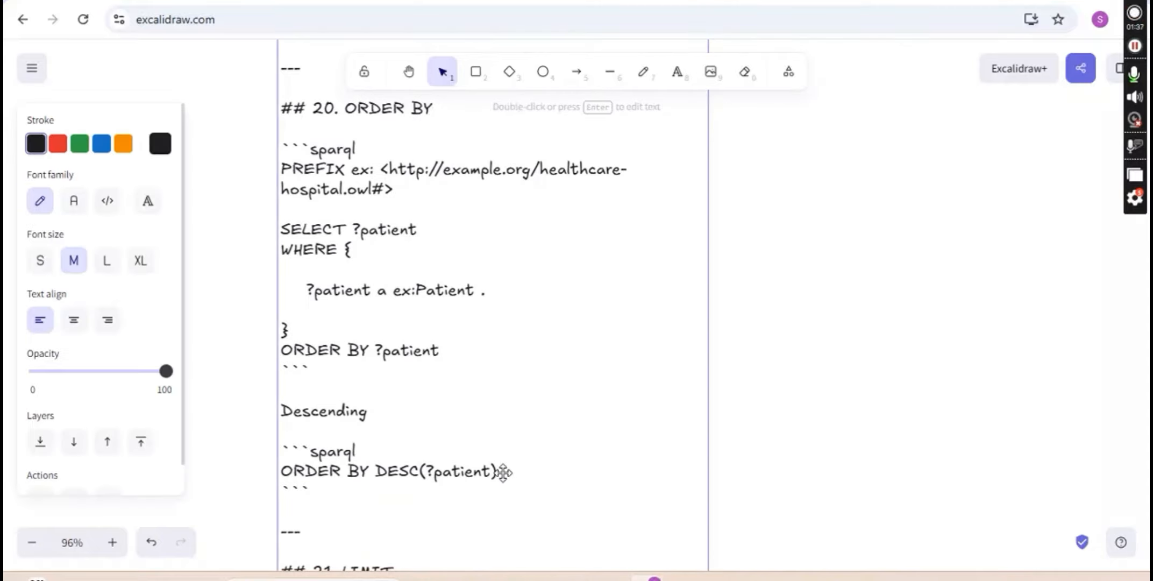
click(505, 472)
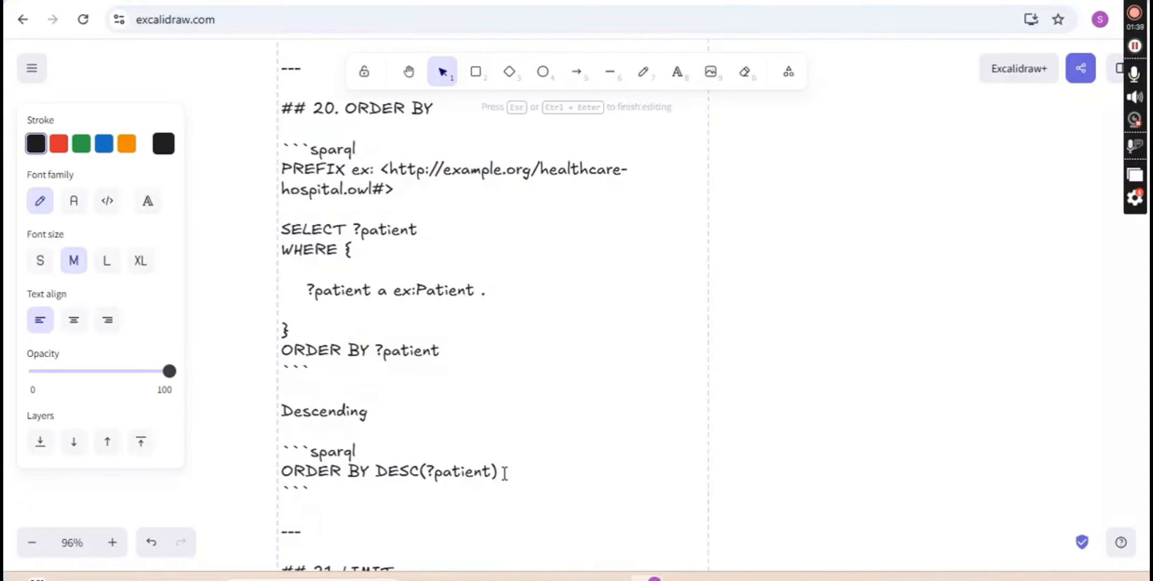
drag(505, 472, 279, 171)
key(ctrl+c)
key(alt+Tab)
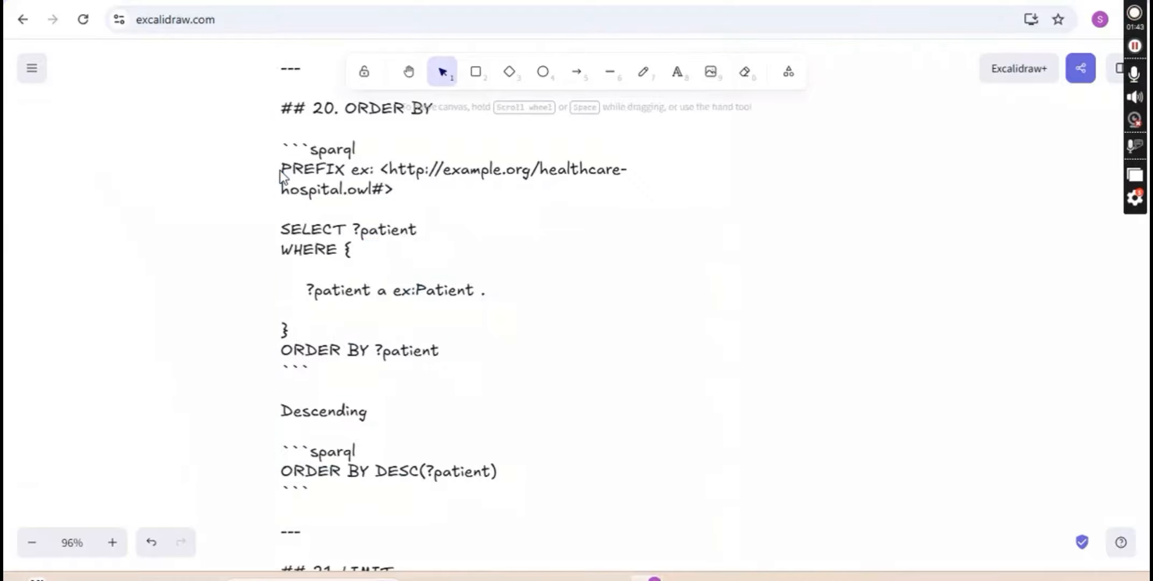
Replace the VALUES query with the copied ORDER BY text and delete its "```sparql" line and the blank line above it.
click(260, 265)
key(ctrl+a)
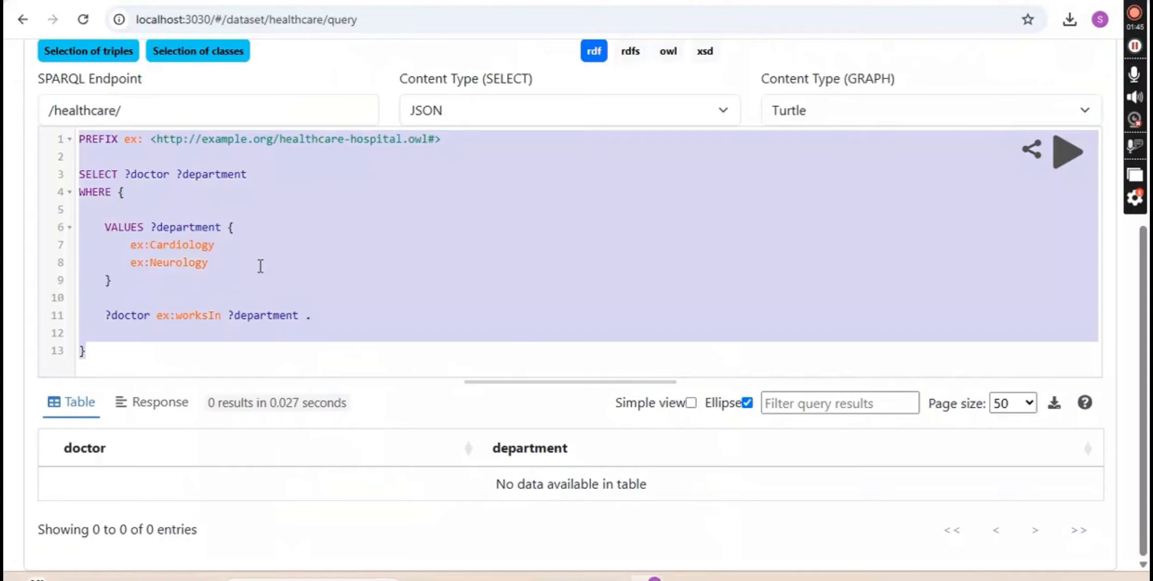
key(ctrl+v)
click(160, 353)
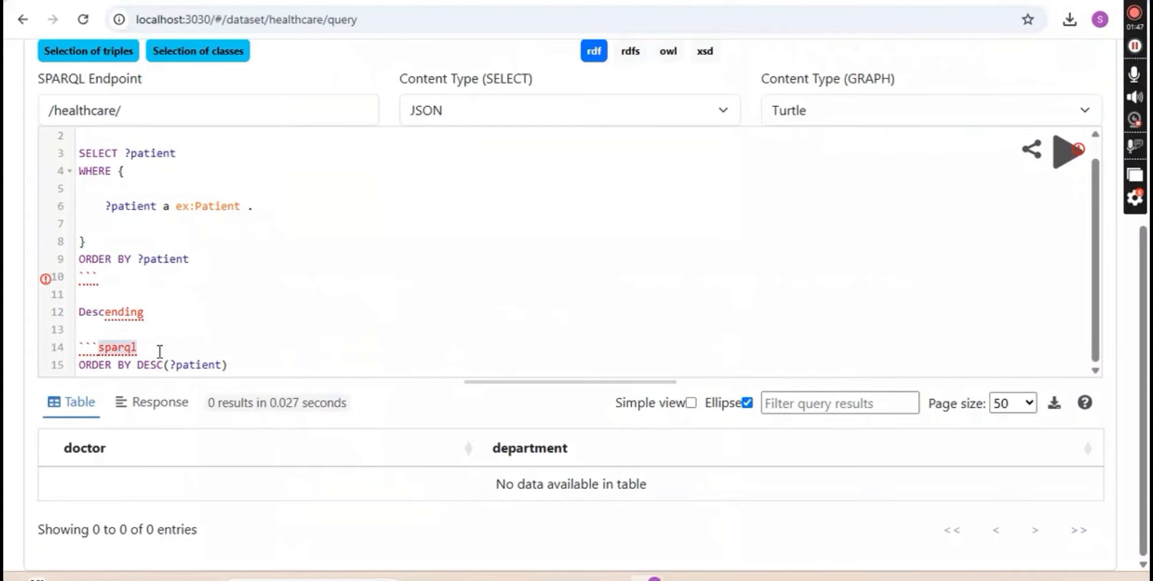
key(BackSpace)
key(BackSpace)
key(BackSpace)
key(BackSpace)
key(BackSpace)
key(BackSpace)
key(BackSpace)
key(BackSpace)
key(BackSpace)
key(BackSpace)
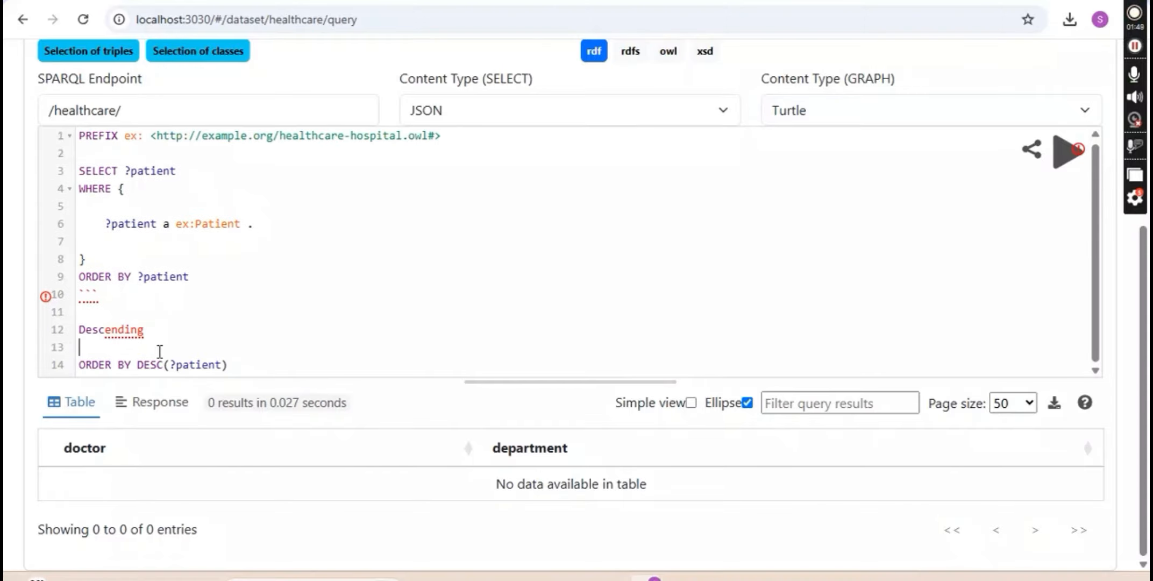
key(BackSpace)
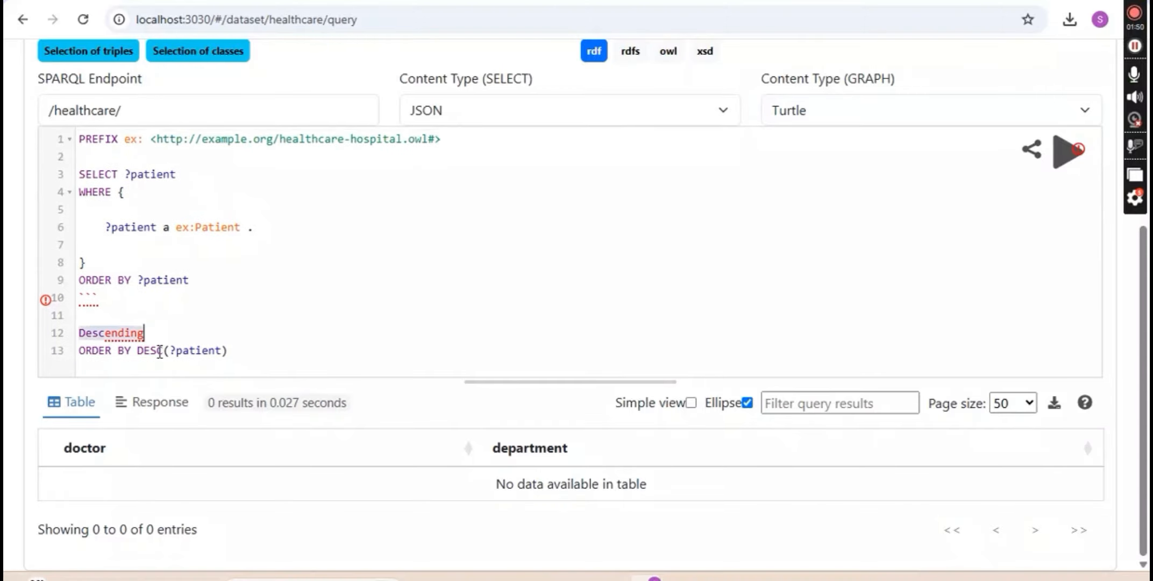
Remove the stray backticks, the "Descending" heading and the blank lines between the two ORDER BY lines.
click(108, 304)
key(BackSpace)
key(BackSpace)
key(BackSpace)
key(BackSpace)
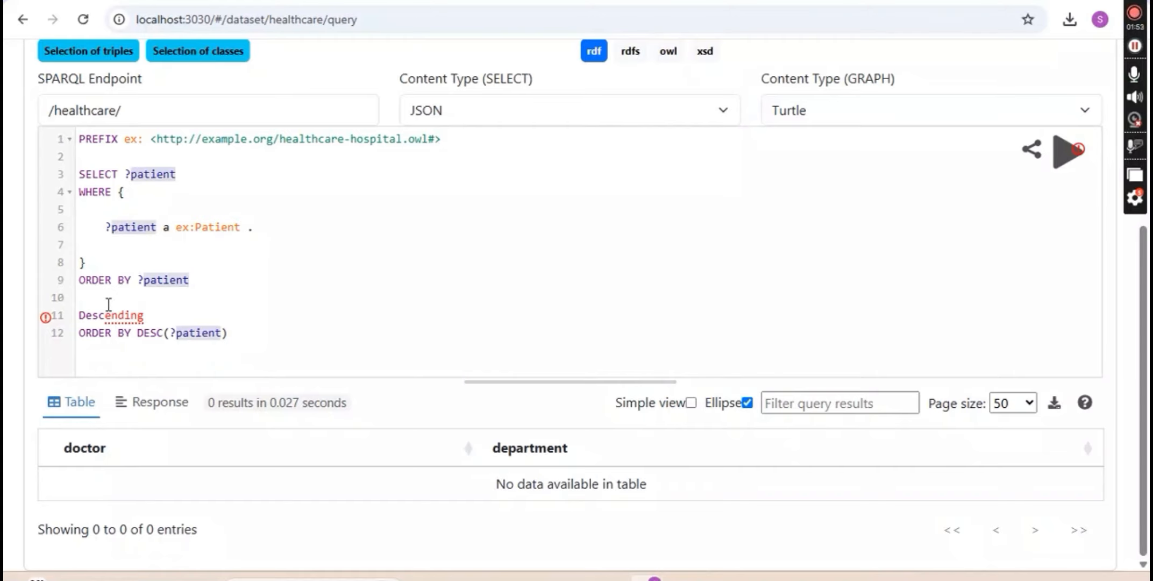
click(256, 341)
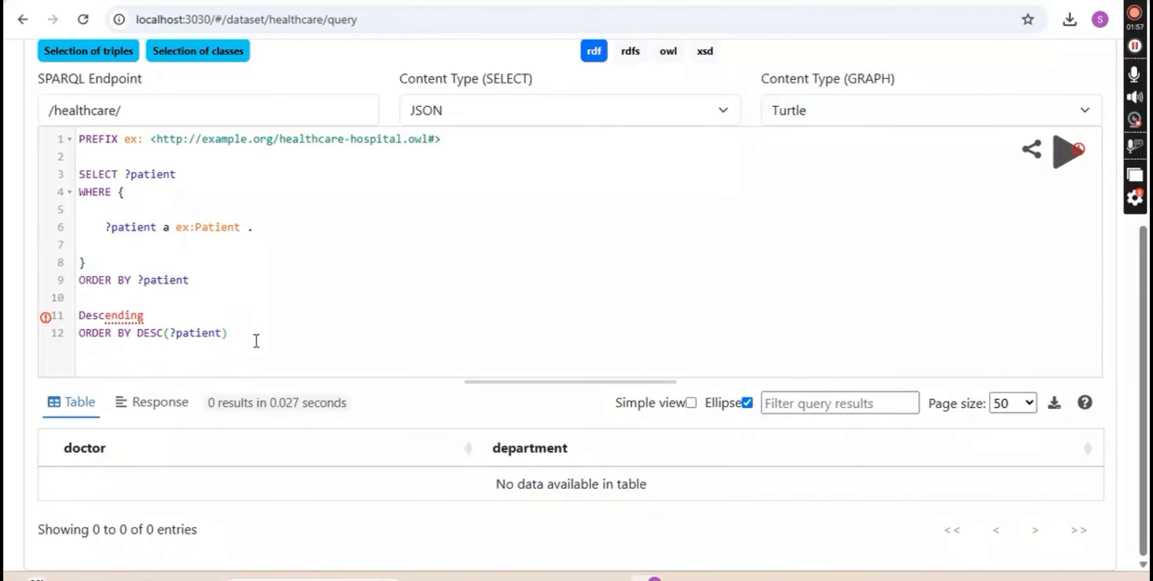
drag(255, 340, 80, 332)
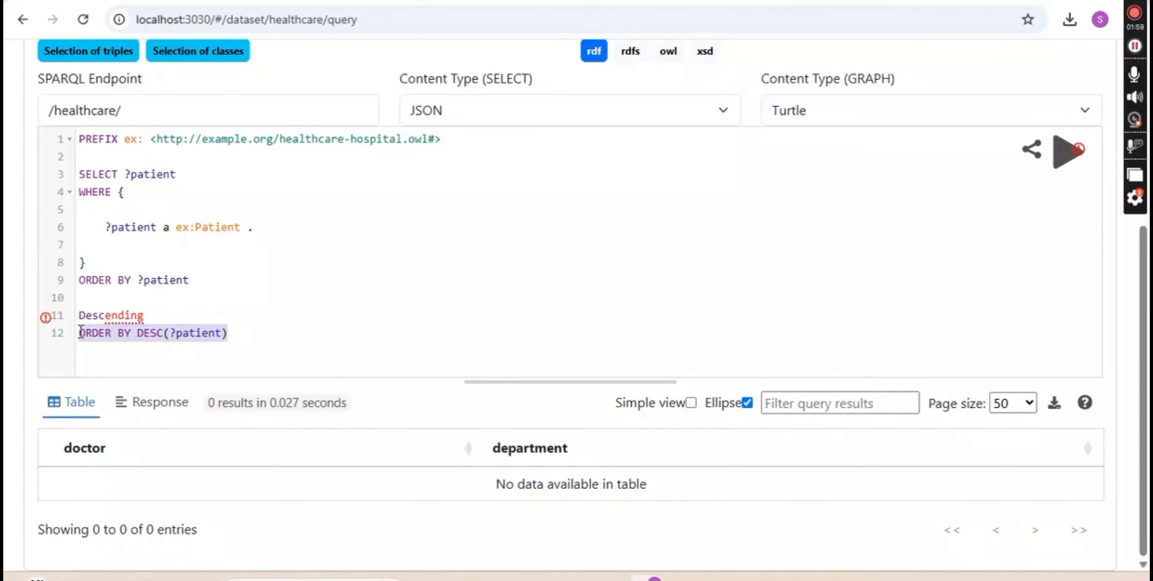
click(160, 321)
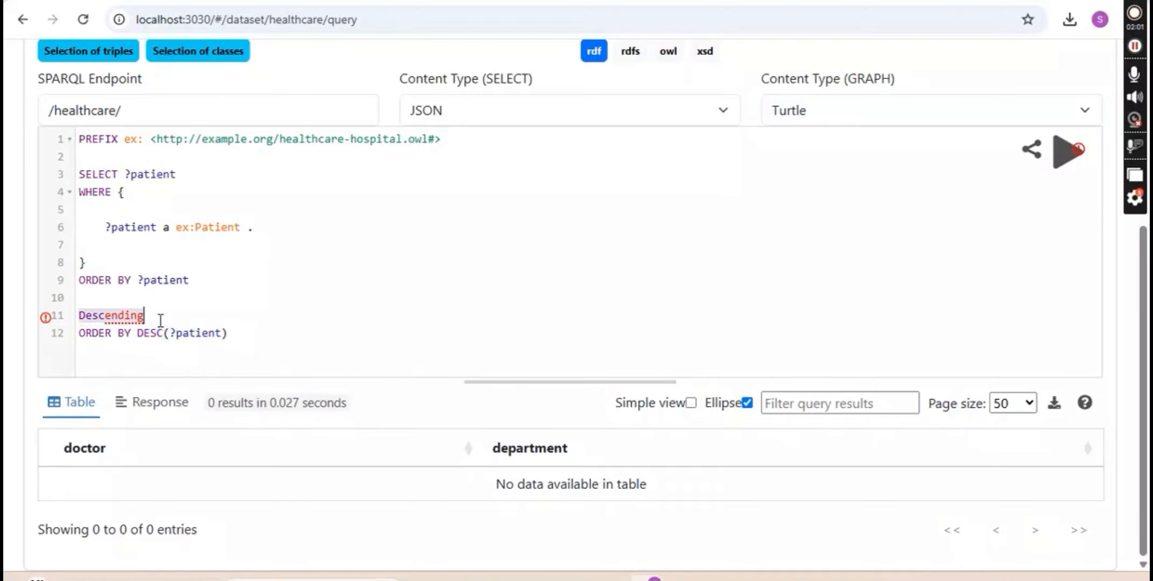
key(BackSpace)
key(BackSpace)
key(BackSpace)
key(BackSpace)
key(BackSpace)
key(BackSpace)
key(BackSpace)
key(BackSpace)
key(BackSpace)
key(BackSpace)
key(BackSpace)
key(BackSpace)
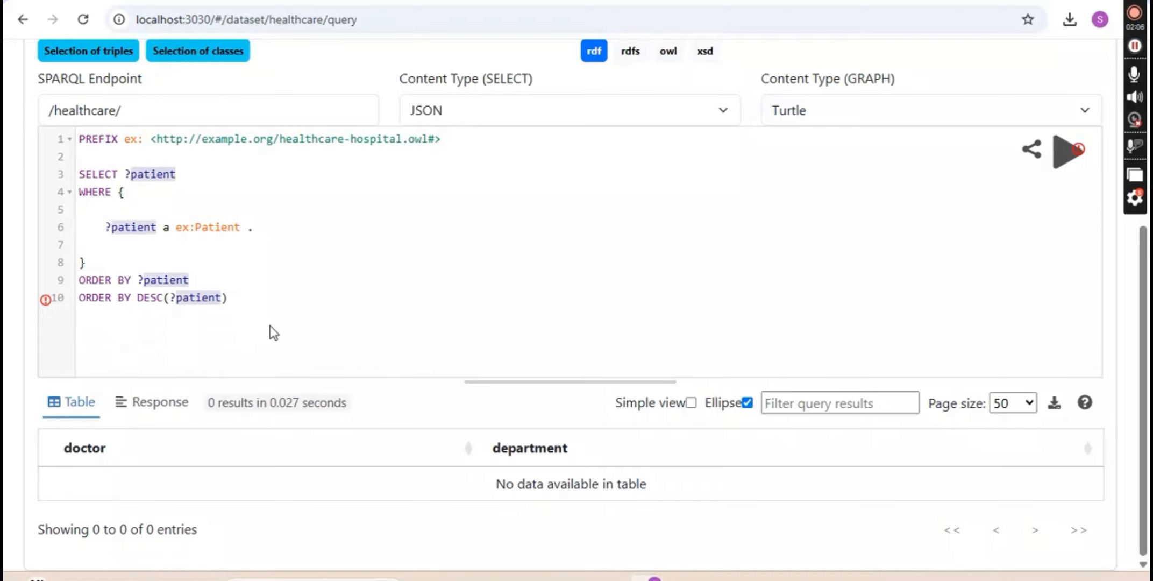
Delete the ORDER BY DESC(?patient) line, then run the query ordered by ?patient and view its results table.
click(247, 298)
key(BackSpace)
key(BackSpace)
key(BackSpace)
key(BackSpace)
key(BackSpace)
key(BackSpace)
key(BackSpace)
key(BackSpace)
key(BackSpace)
key(BackSpace)
key(BackSpace)
key(BackSpace)
key(BackSpace)
key(BackSpace)
key(BackSpace)
key(BackSpace)
key(BackSpace)
key(BackSpace)
key(BackSpace)
key(BackSpace)
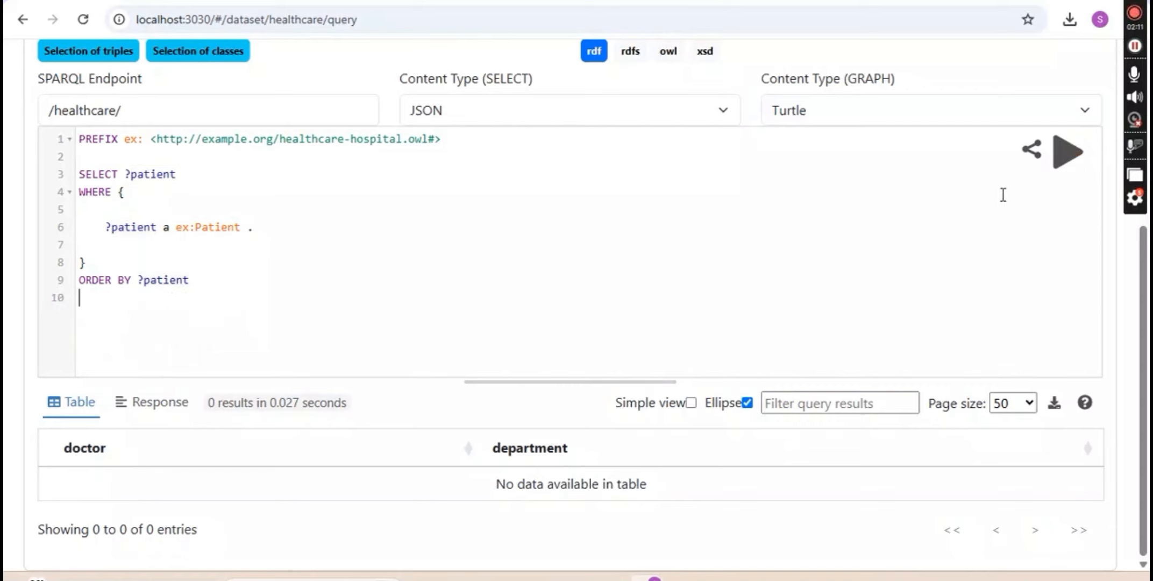
click(1076, 164)
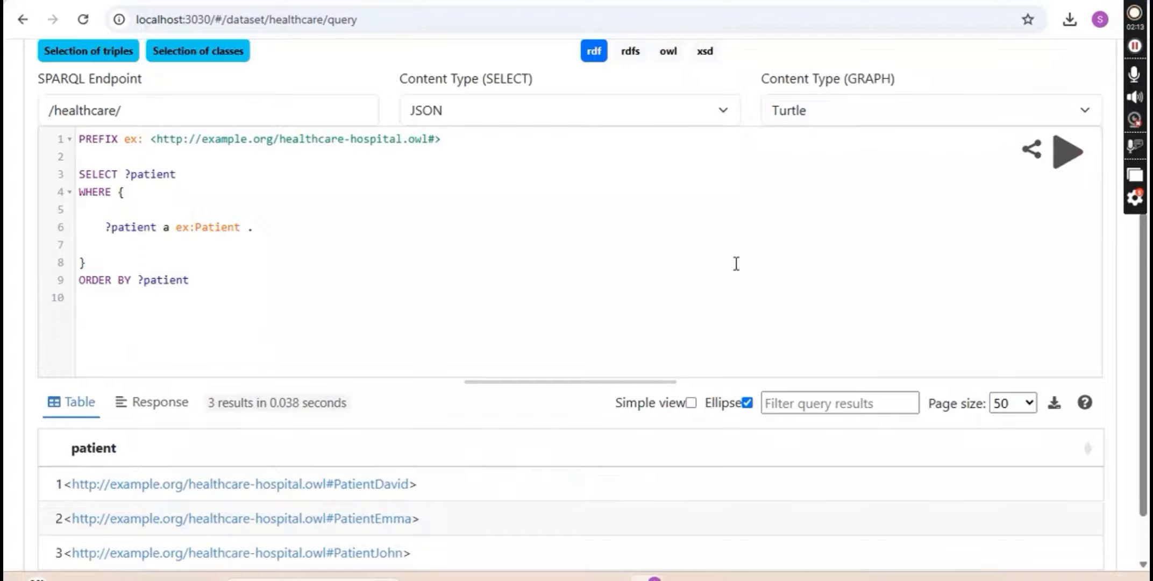
scroll(459, 486, down, 1)
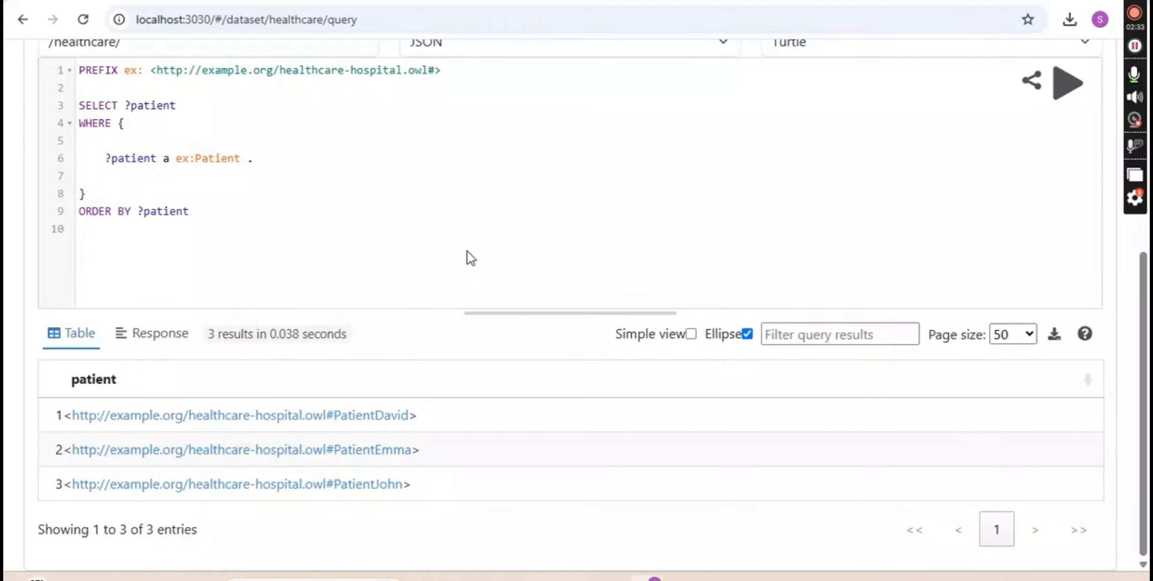
Switch to the Excalidraw notes and copy the section 23 COUNT query from its PREFIX ex: line to the closing brace.
key(alt+Tab)
scroll(505, 344, down, 10)
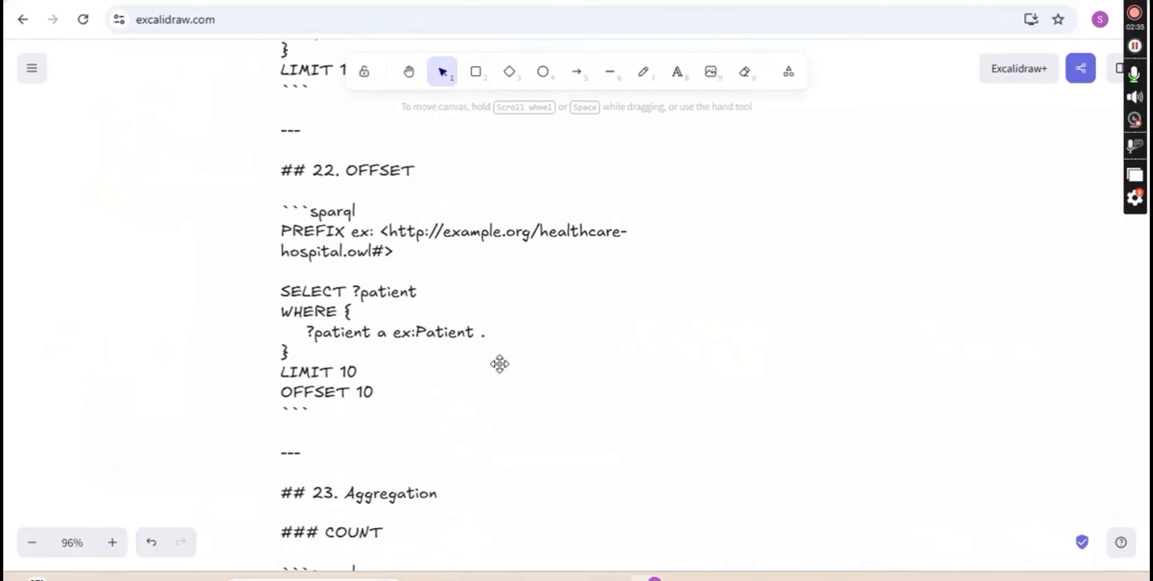
scroll(500, 365, down, 7)
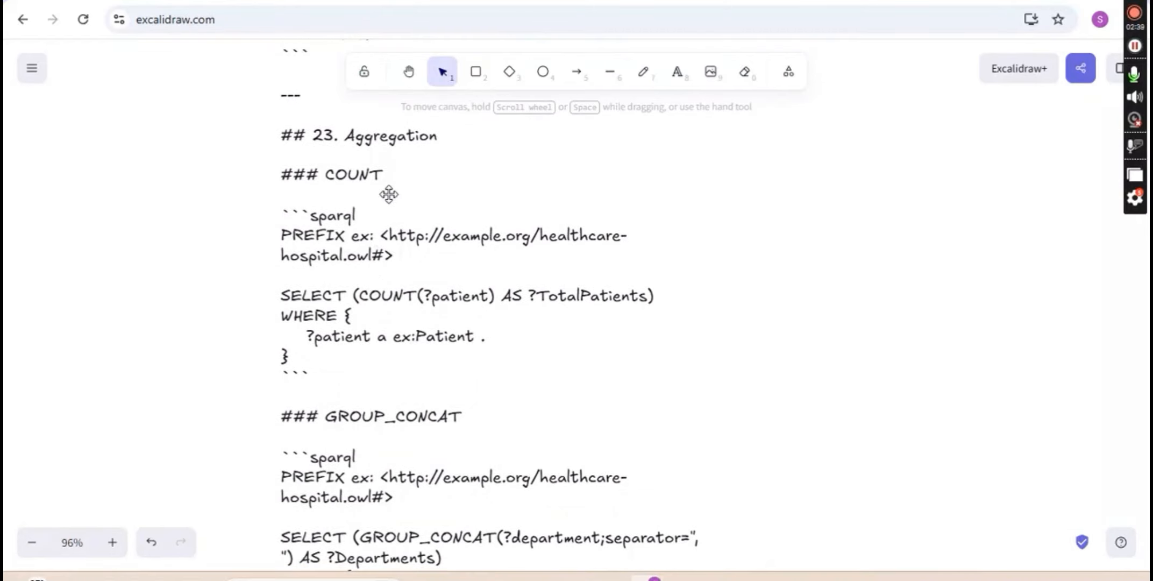
click(299, 359)
double_click(300, 359)
click(300, 360)
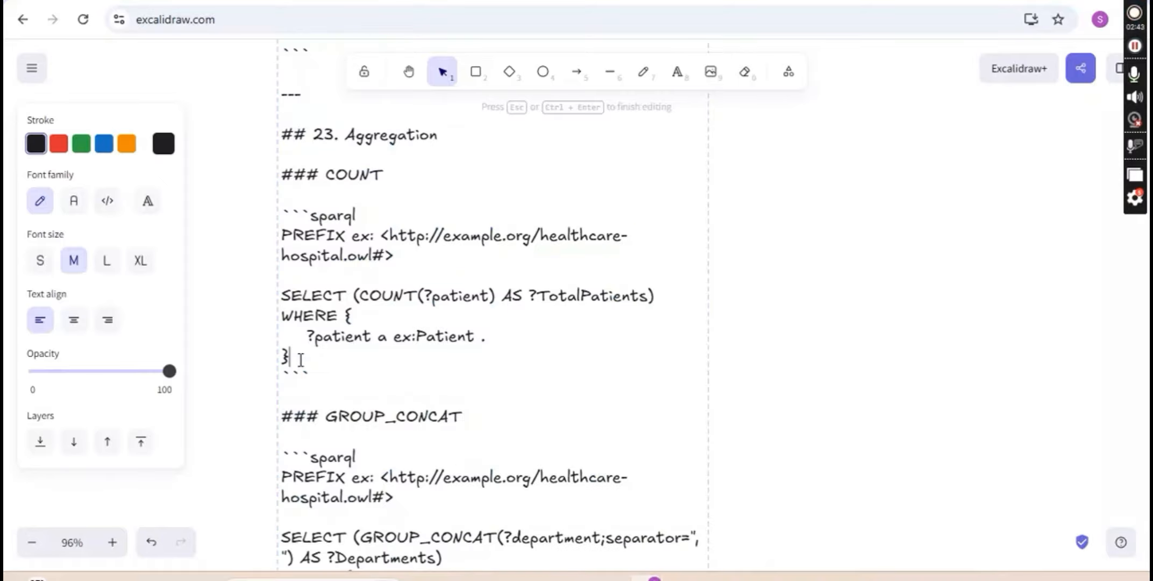
drag(300, 360, 283, 243)
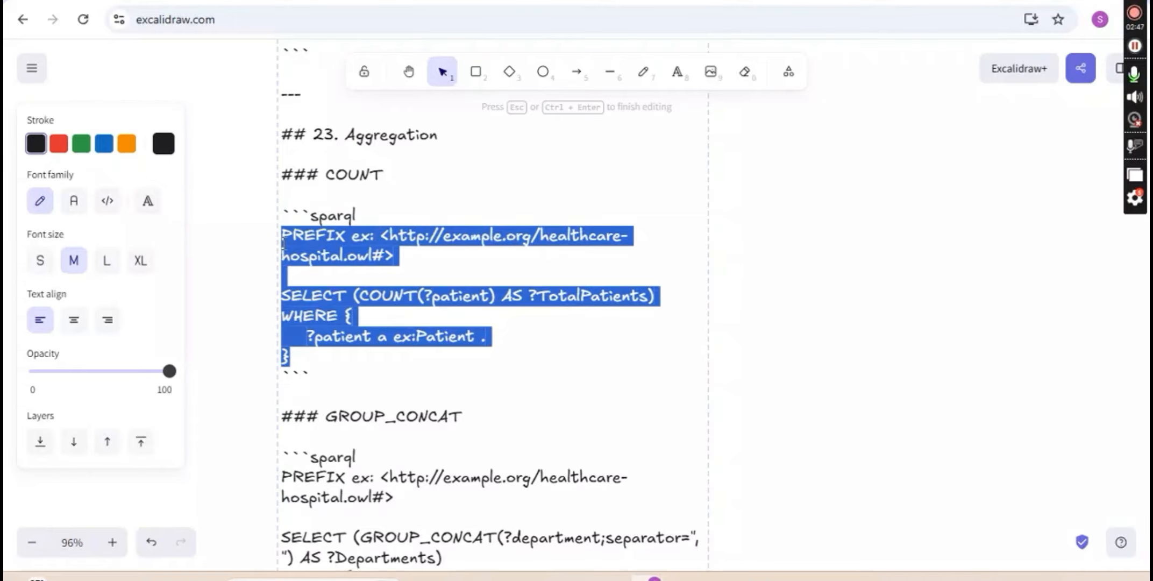
Switch to Fuseki, replace the ORDER BY query with the copied COUNT query for ?TotalPatients, and run it.
key(alt+Tab)
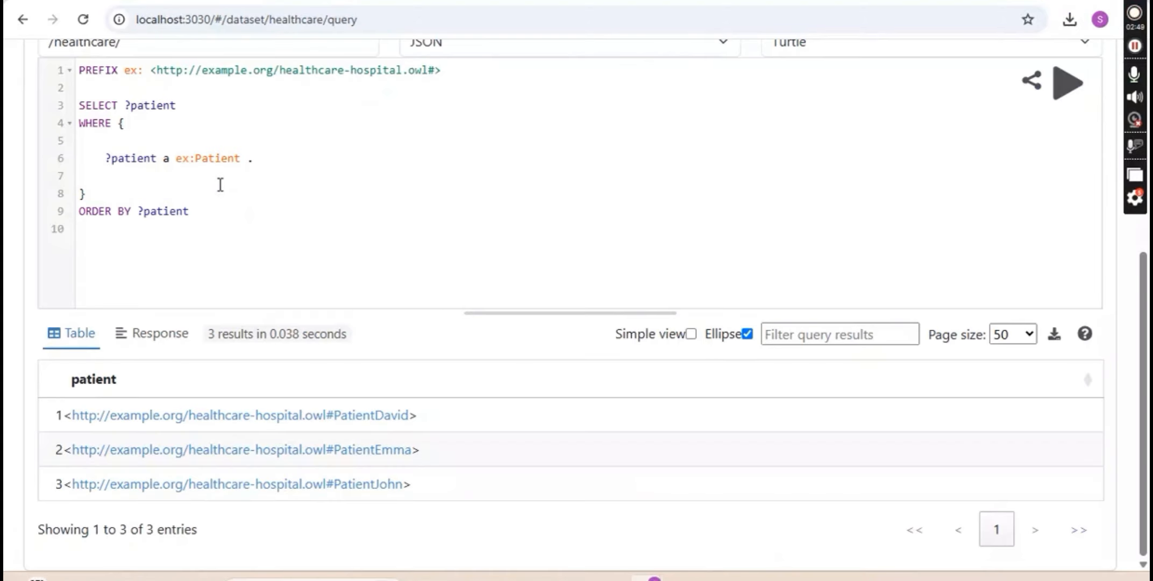
click(215, 182)
key(ctrl+a)
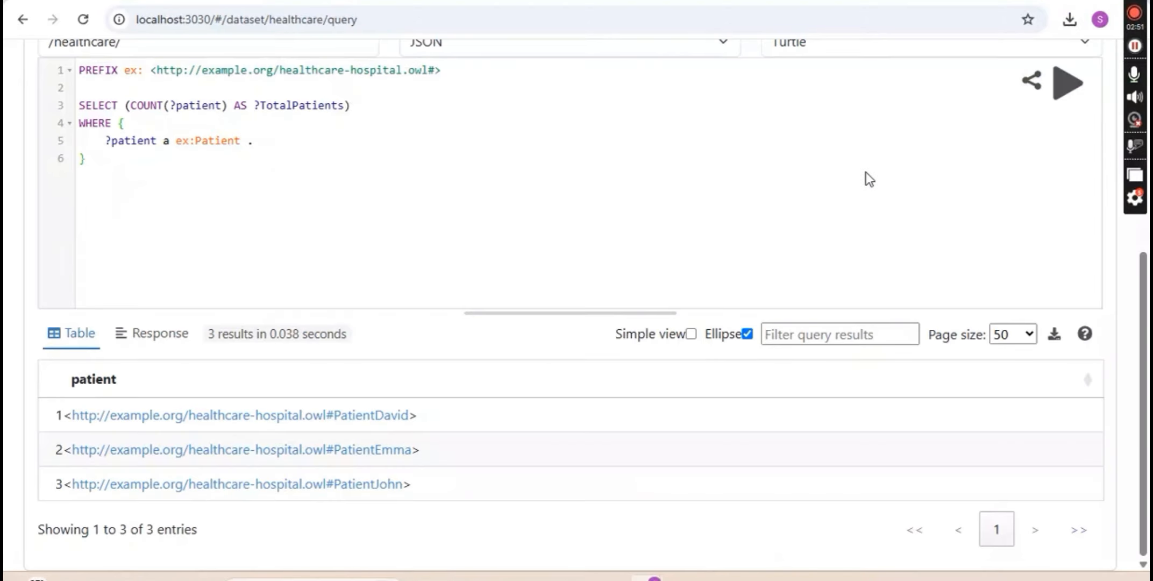
click(1066, 84)
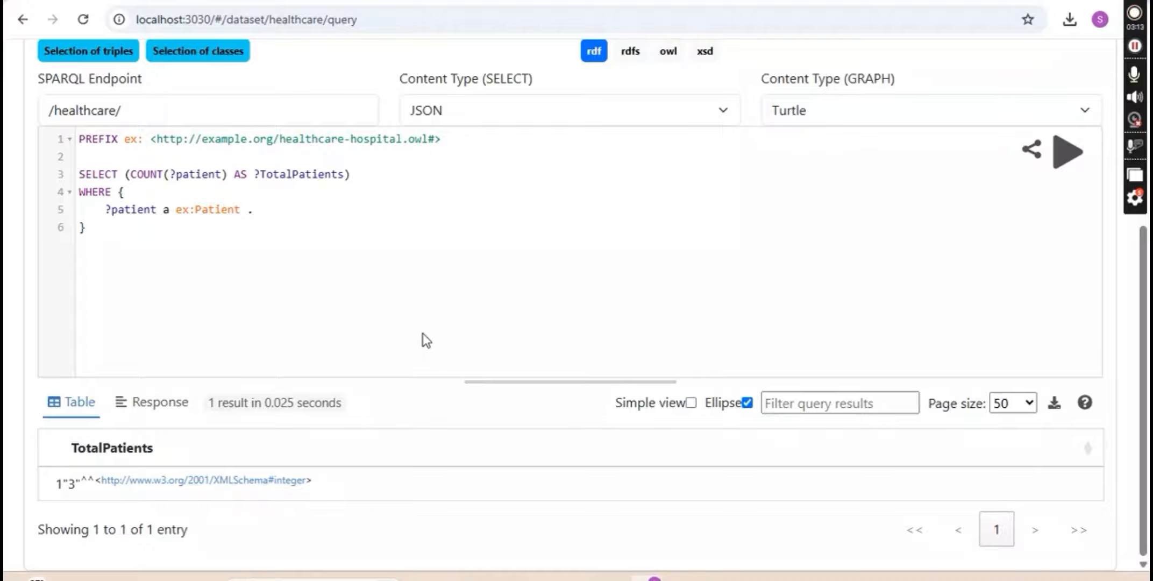
Switch to the Excalidraw notes and copy the section 24 query from its PREFIX ex: line through GROUP BY ?department.
key(ctrl+Tab)
scroll(521, 425, down, 5)
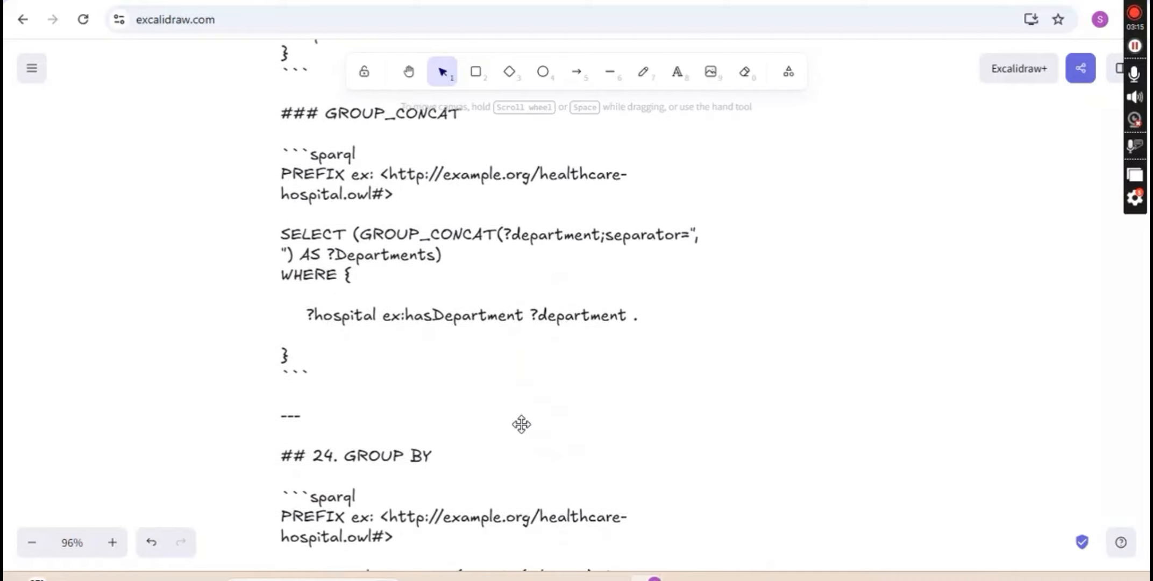
scroll(521, 424, down, 1)
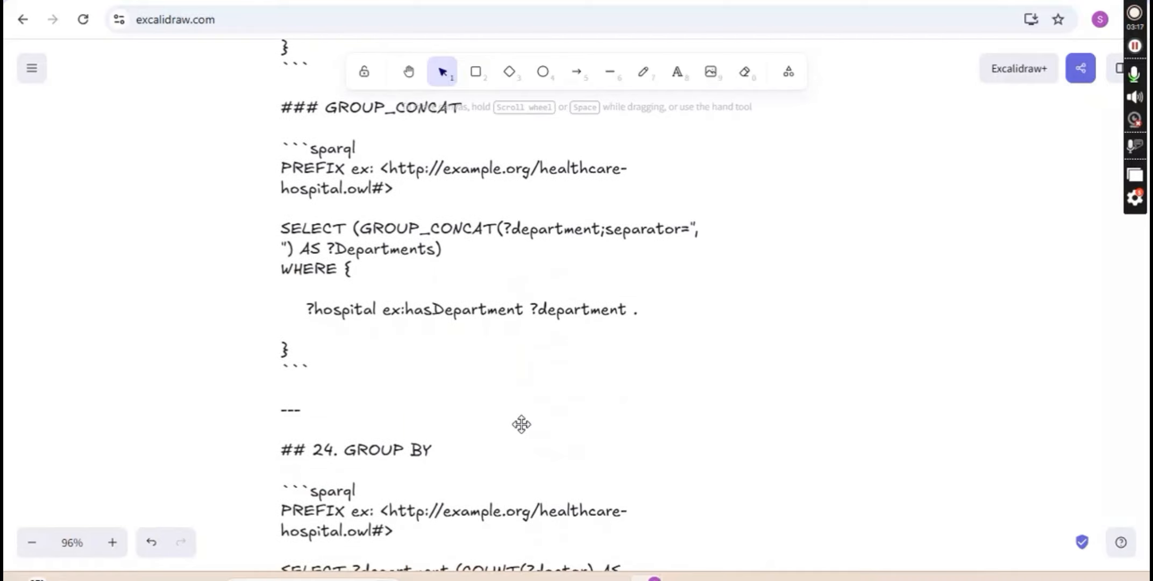
scroll(522, 424, down, 3)
scroll(522, 425, down, 2)
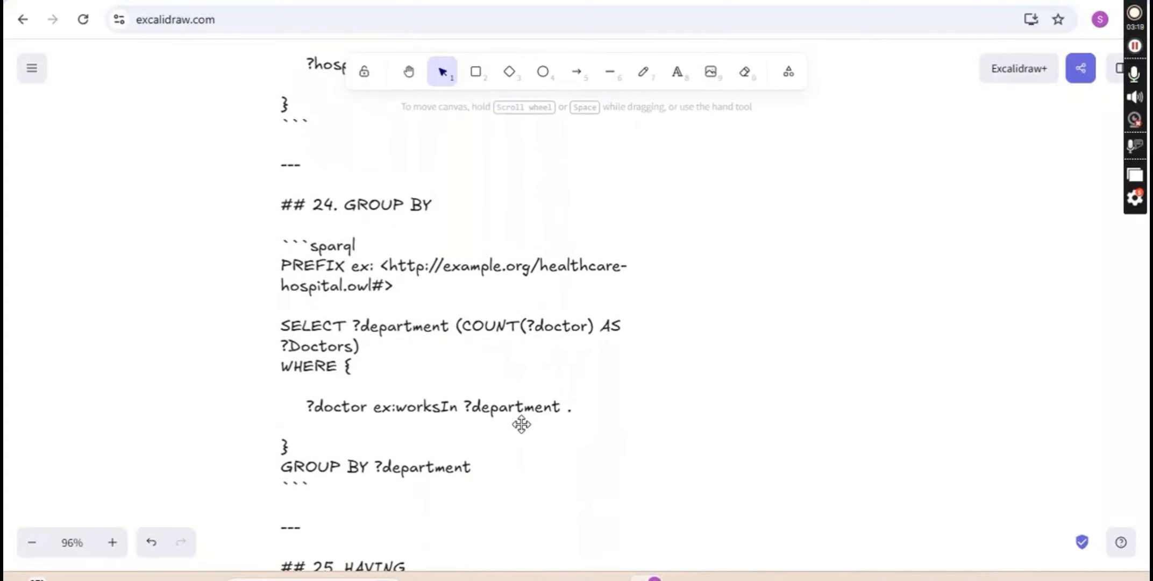
double_click(485, 467)
key(ctrl+a)
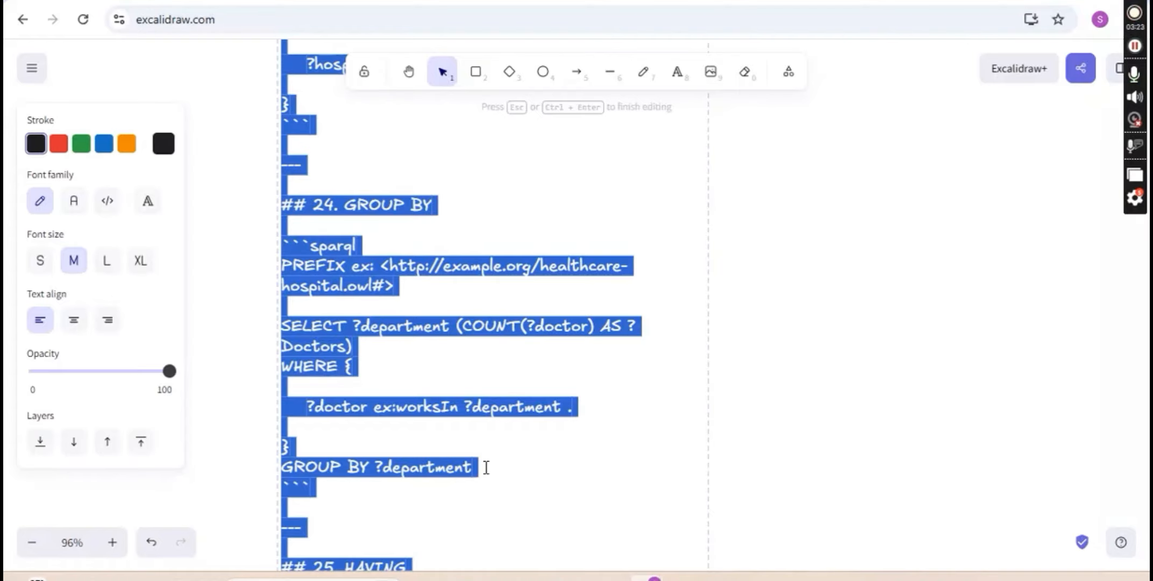
drag(486, 467, 276, 264)
key(ctrl+c)
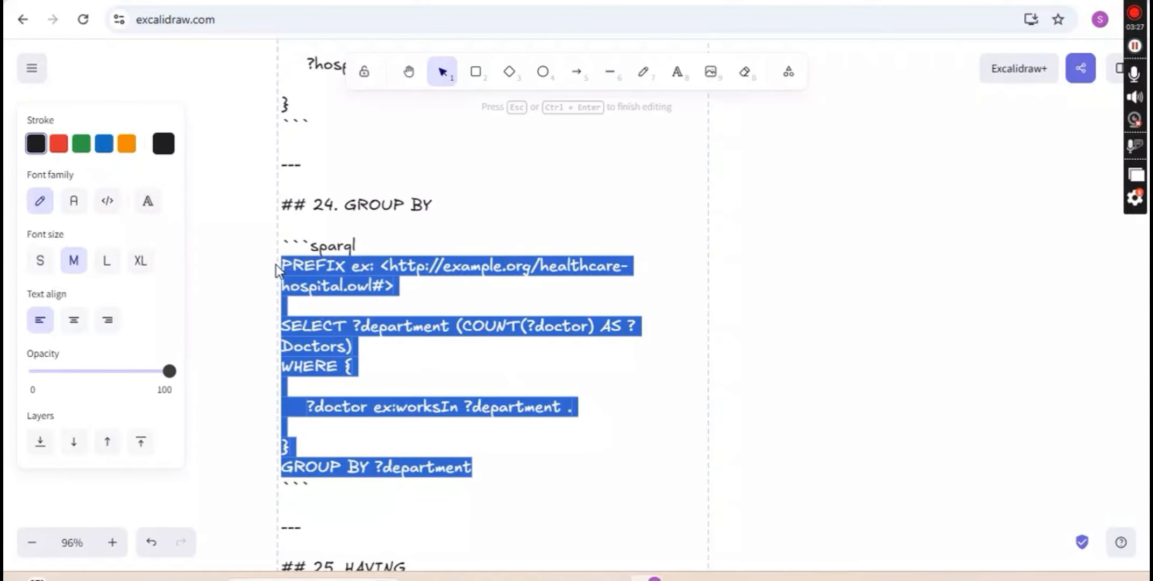
Switch to Fuseki, replace the COUNT query with the copied GROUP BY query, and run it to check its results.
key(alt+Tab)
key(ctrl+a)
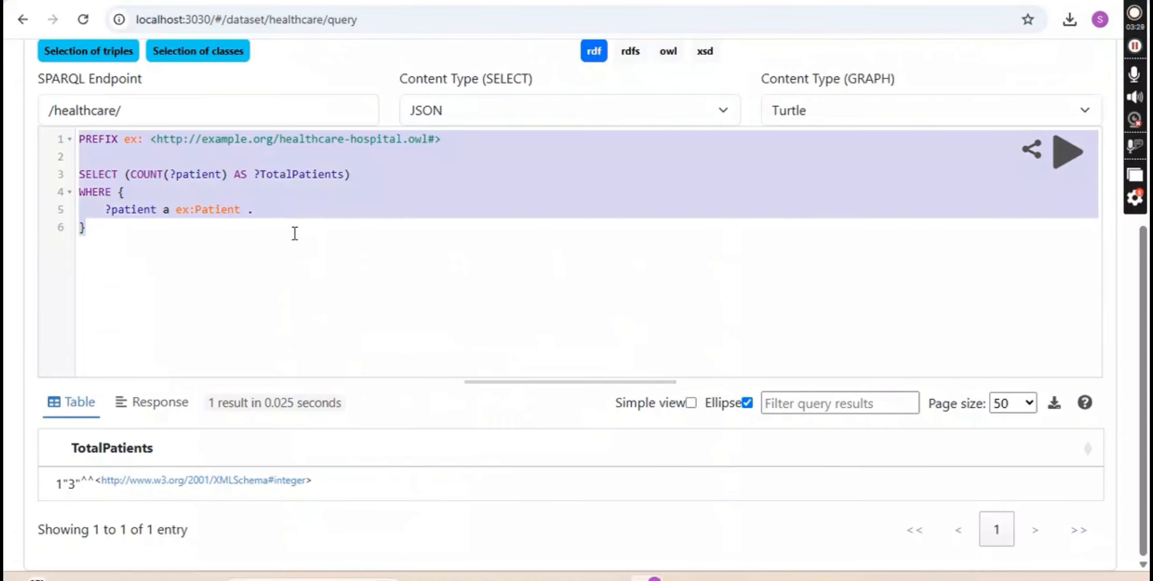
key(ctrl+v)
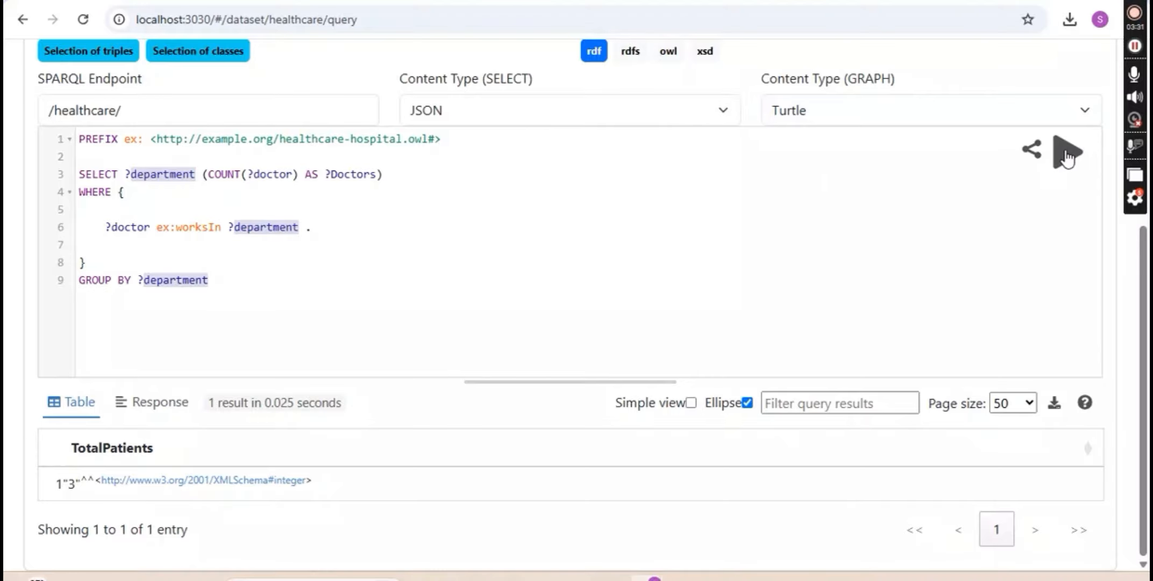
click(1066, 156)
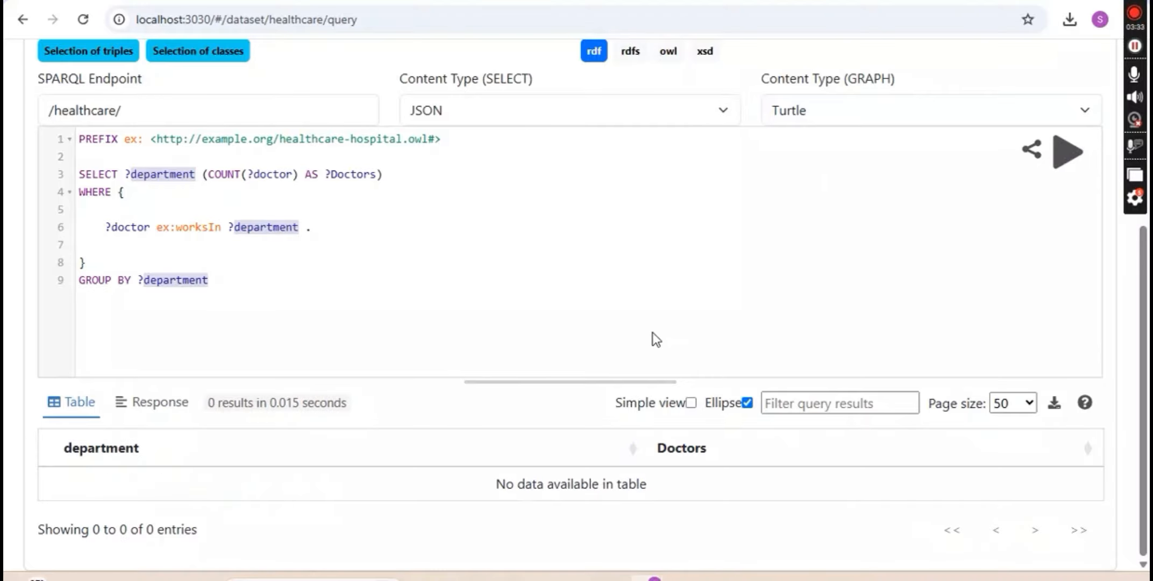
key(alt+Tab)
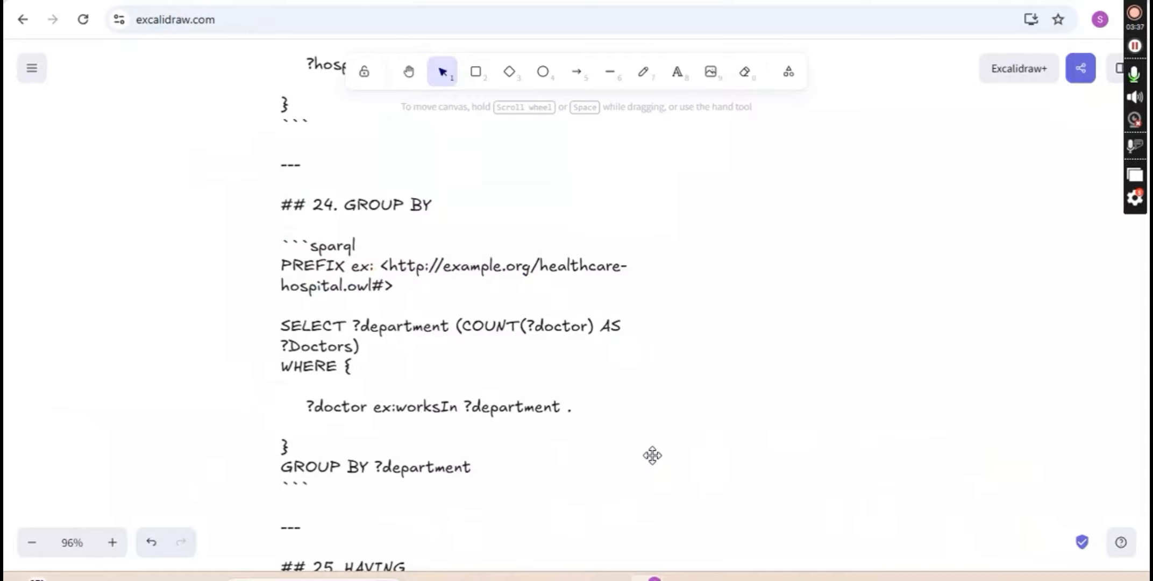
key(alt+Tab)
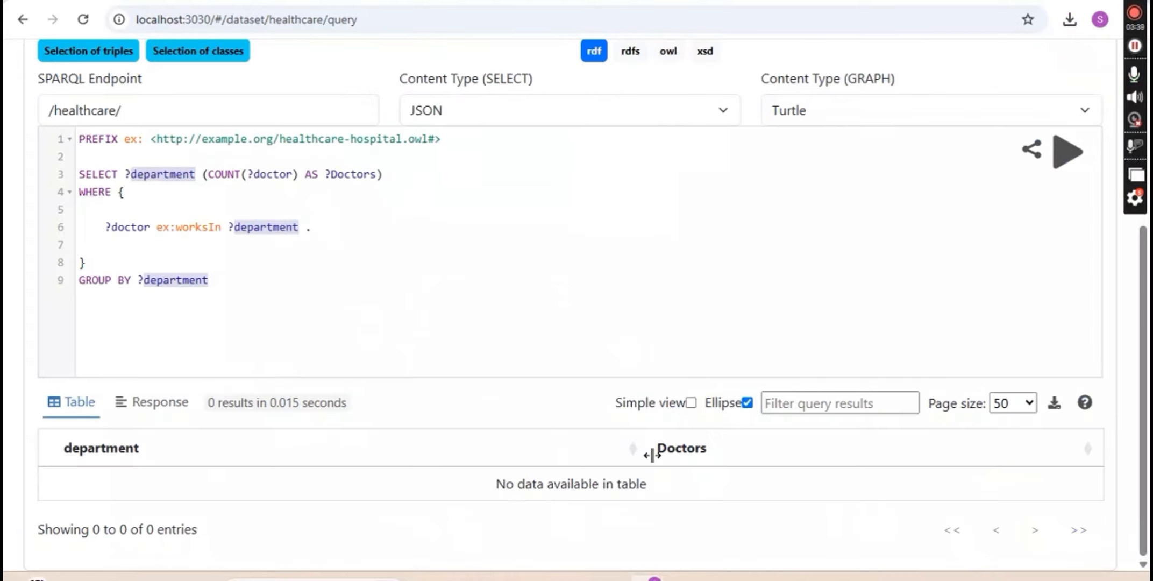
Switch to the Excalidraw notes and copy the section 25 query from its PREFIX ex: line through HAVING (COUNT(?doctor) > 2).
key(alt+Tab)
scroll(652, 456, down, 4)
scroll(653, 455, down, 5)
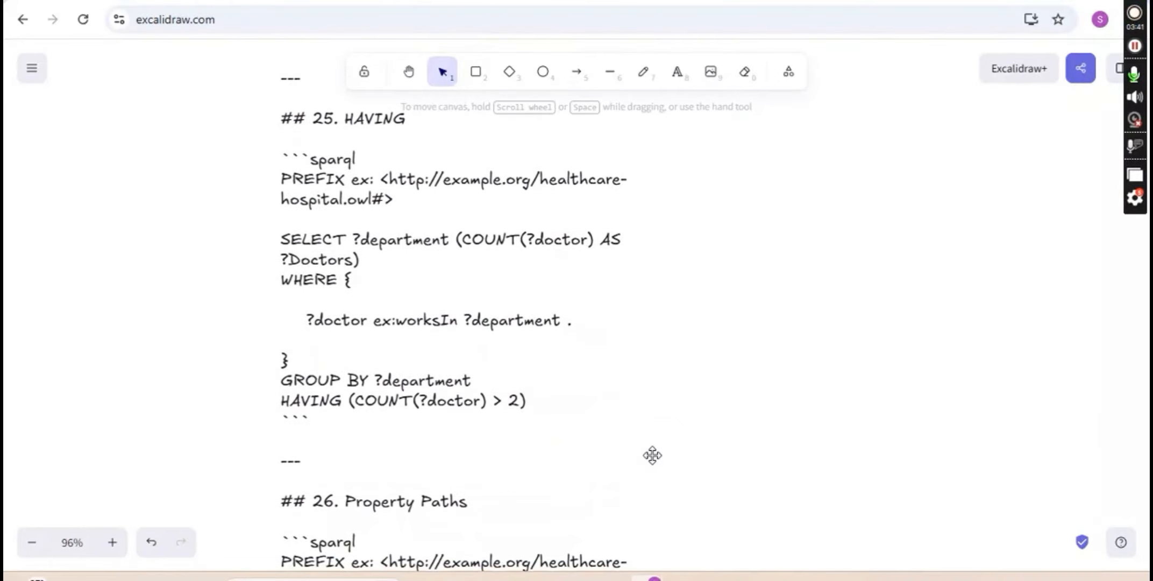
double_click(537, 409)
key(ctrl+a)
click(539, 408)
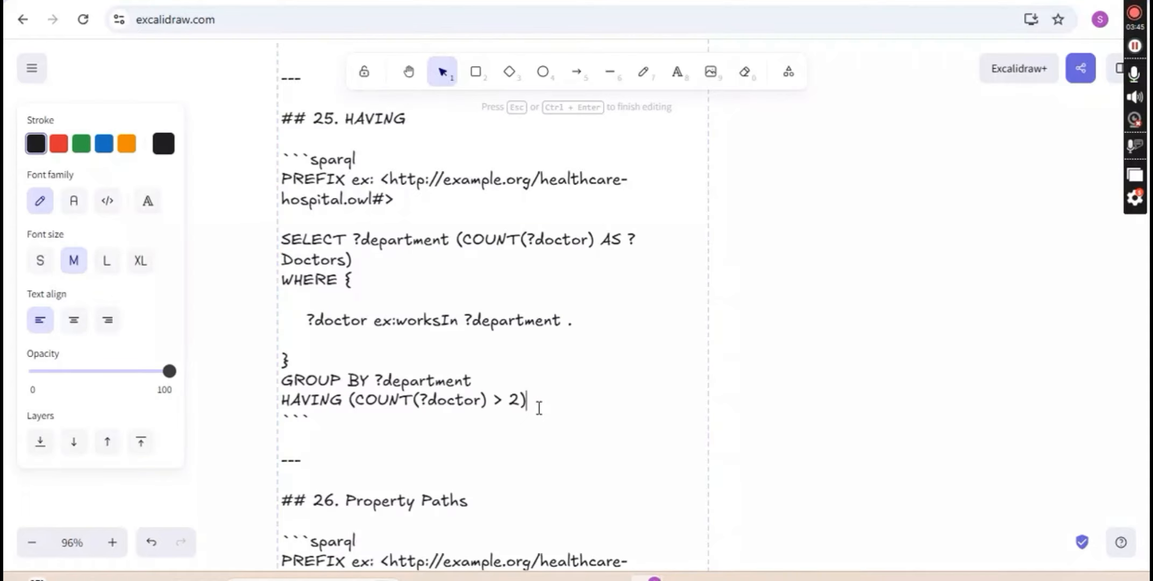
click(444, 352)
drag(444, 352, 361, 275)
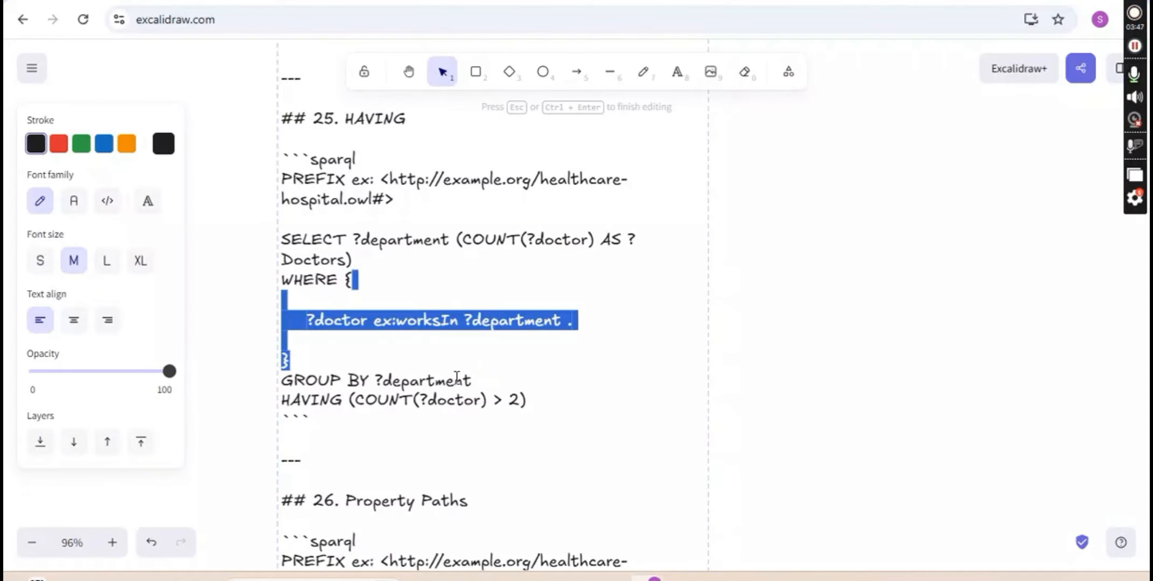
click(532, 402)
drag(531, 403, 384, 316)
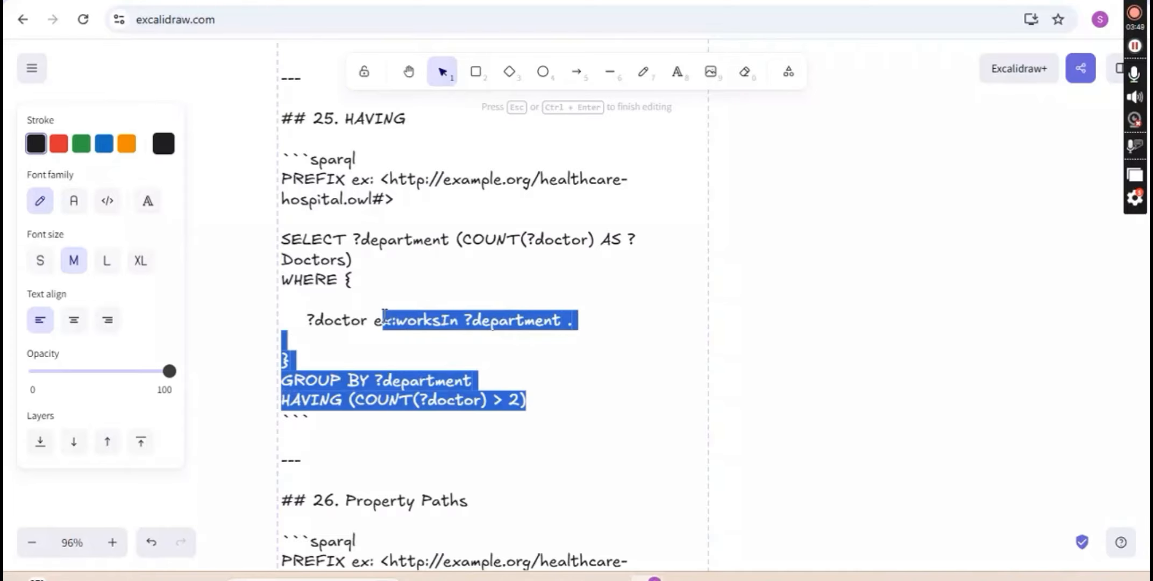
click(533, 400)
drag(533, 401, 279, 182)
key(ctrl+c)
Switch to Fuseki and replace the GROUP BY query with the copied HAVING query.
key(alt+Tab)
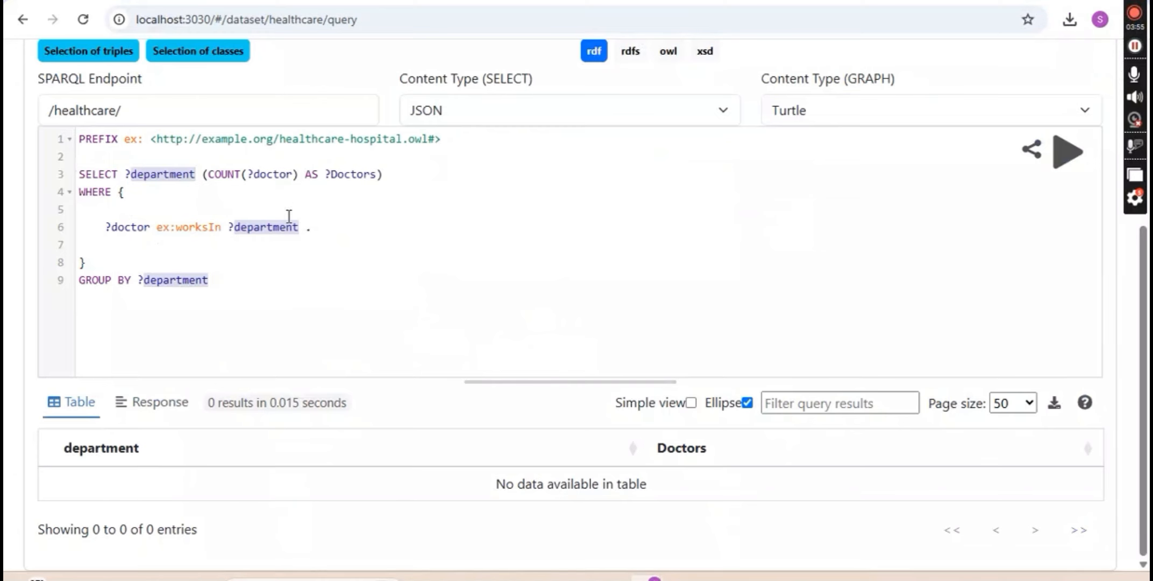
key(ctrl+a)
key(ctrl+v)
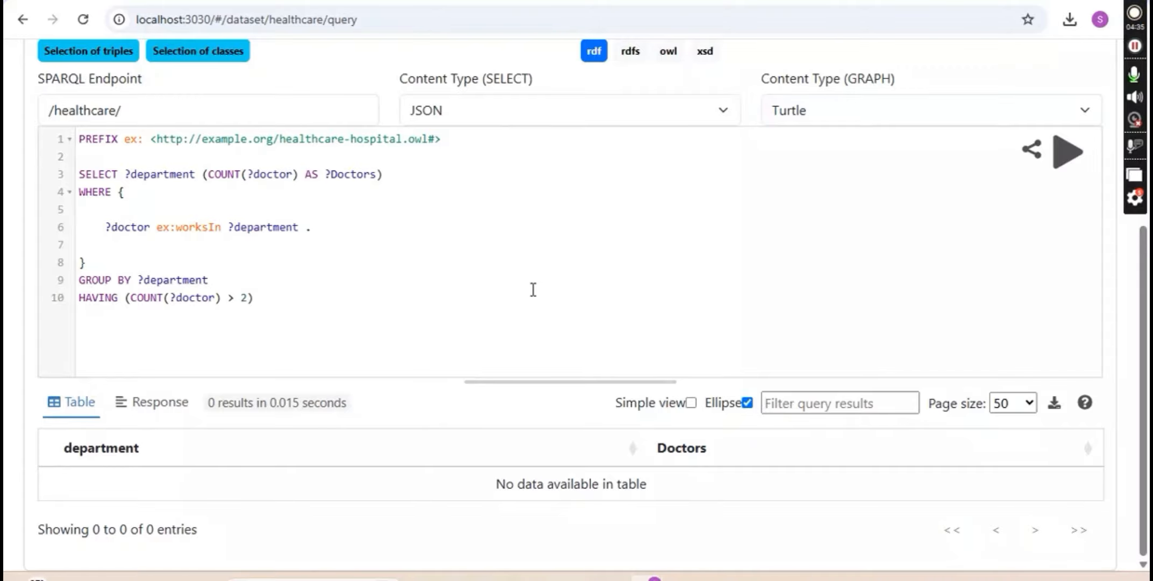
Copy the section 26 Property Paths query from the Excalidraw notes, replace the HAVING query in Fuseki with it, and run it.
key(alt+Tab)
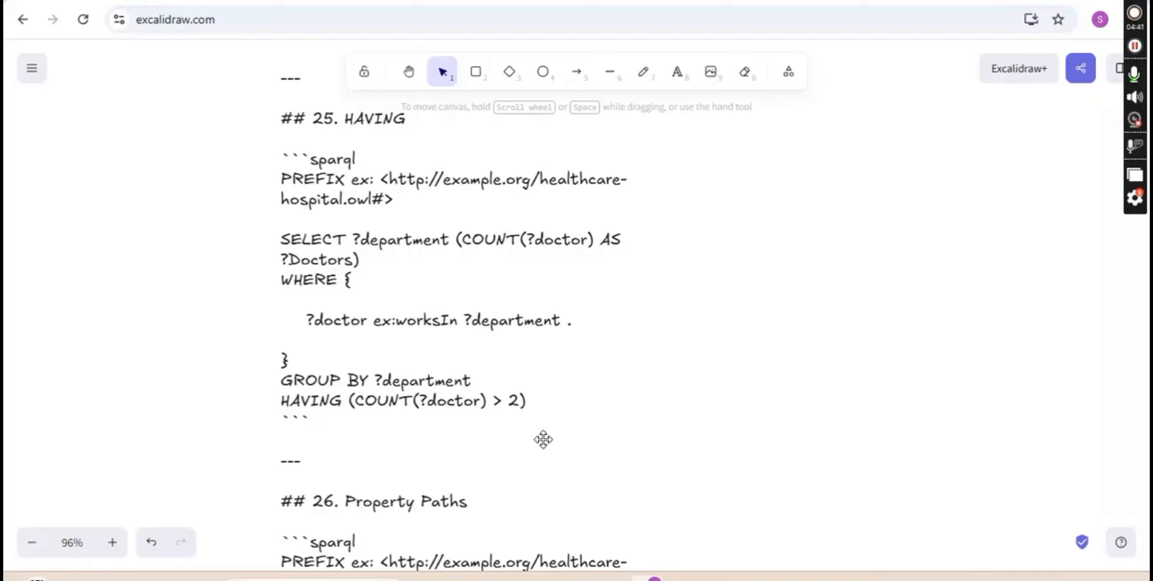
scroll(544, 439, down, 8)
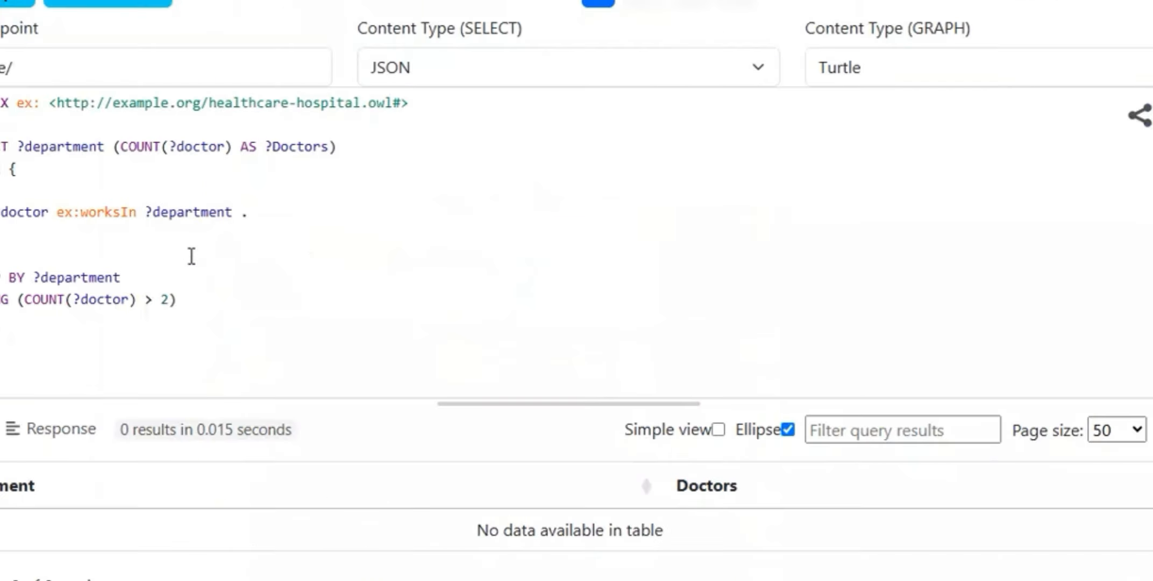
key(ctrl+a)
text(PREFIX ex: <http://example.org/healthcare-hospital.owl#>  SELECT ?patient ?department WHERE {    ?patient ex:treatedBy/ex:worksIn ?department .)
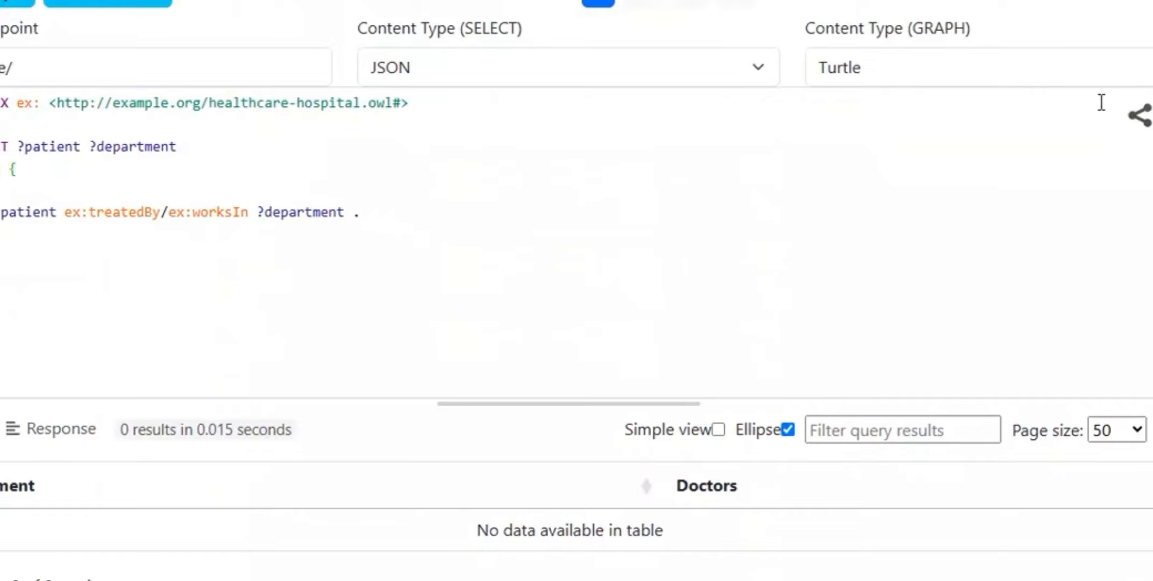
key(ctrl+Return)
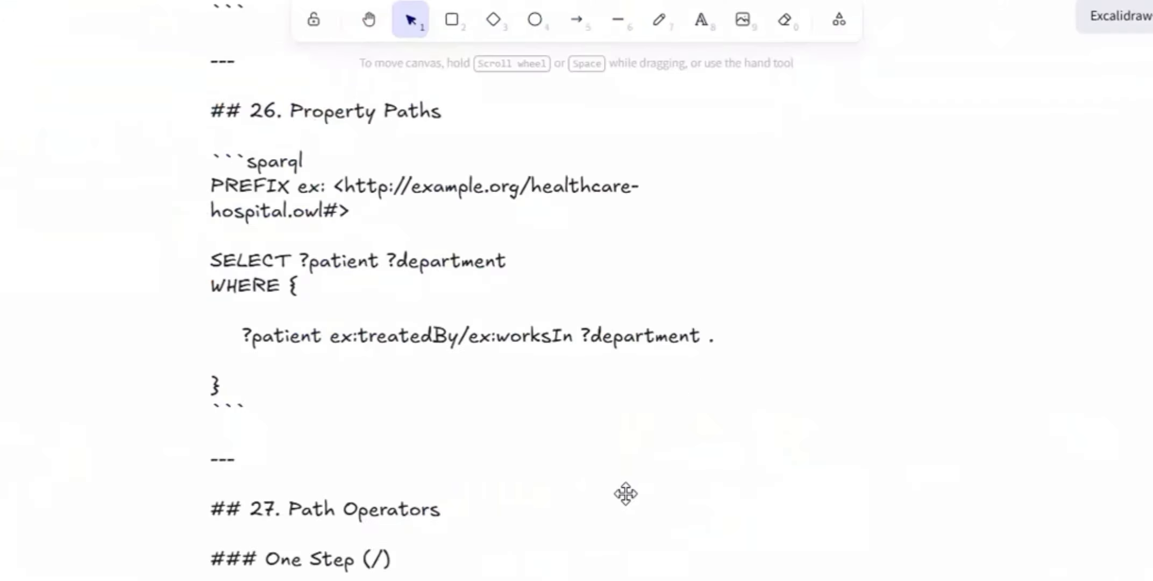
Switch to the Excalidraw notes and review the section 27 path operators, from One Step (/) through Inverse (^).
scroll(624, 496, down, 8)
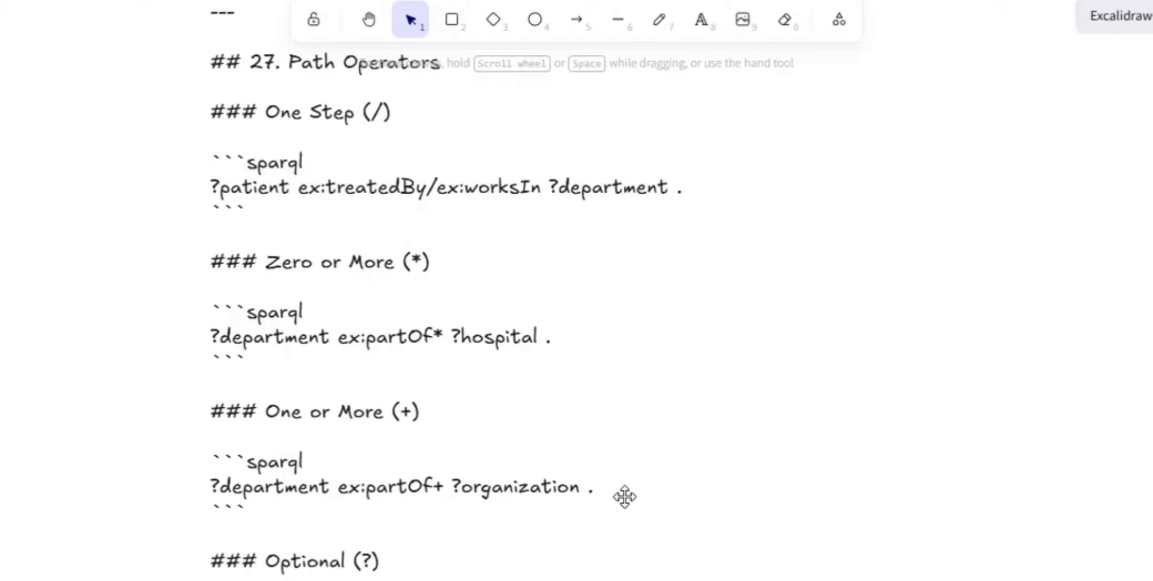
scroll(624, 496, down, 12)
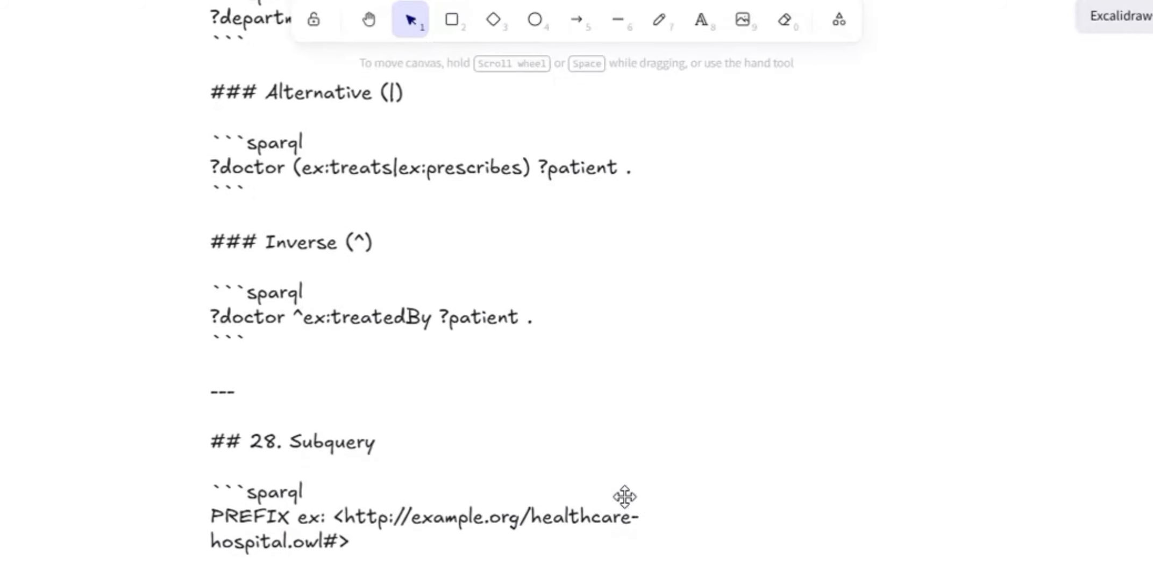
scroll(624, 496, up, 10)
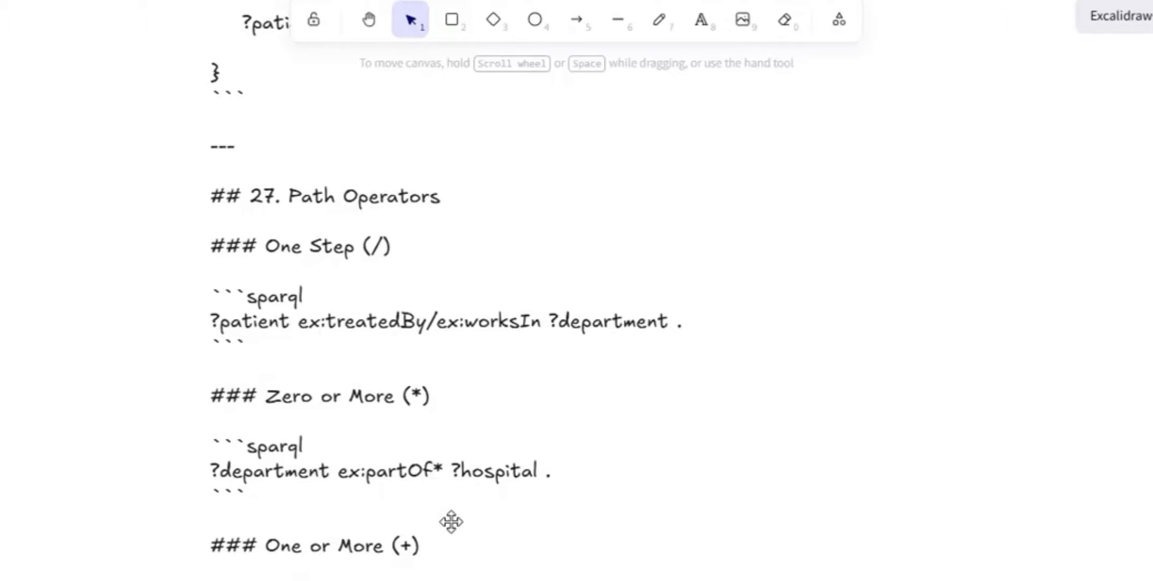
scroll(451, 522, down, 4)
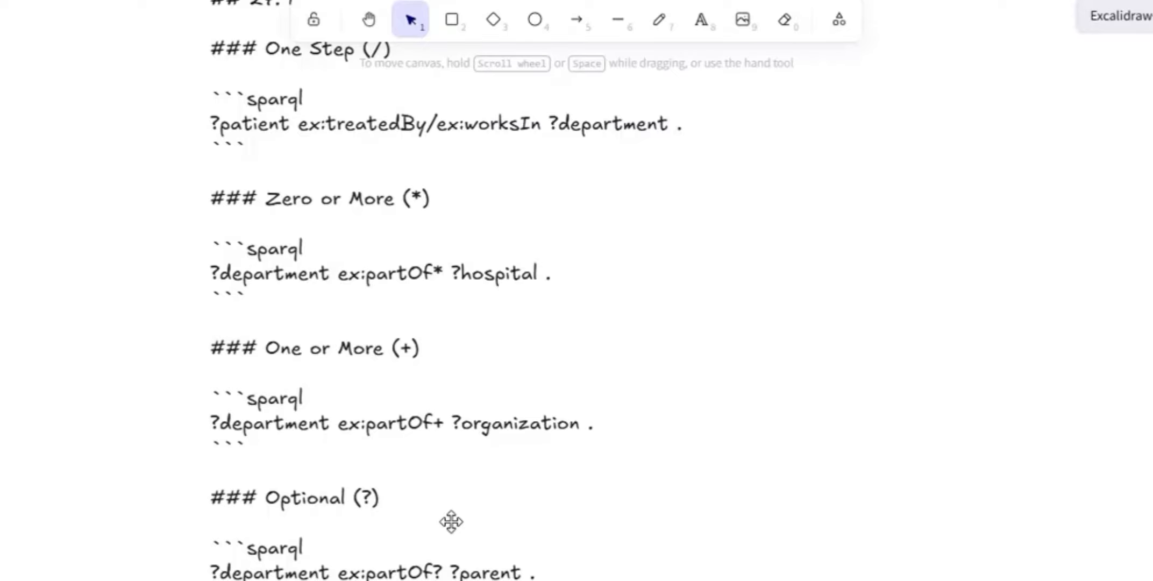
scroll(444, 519, down, 4)
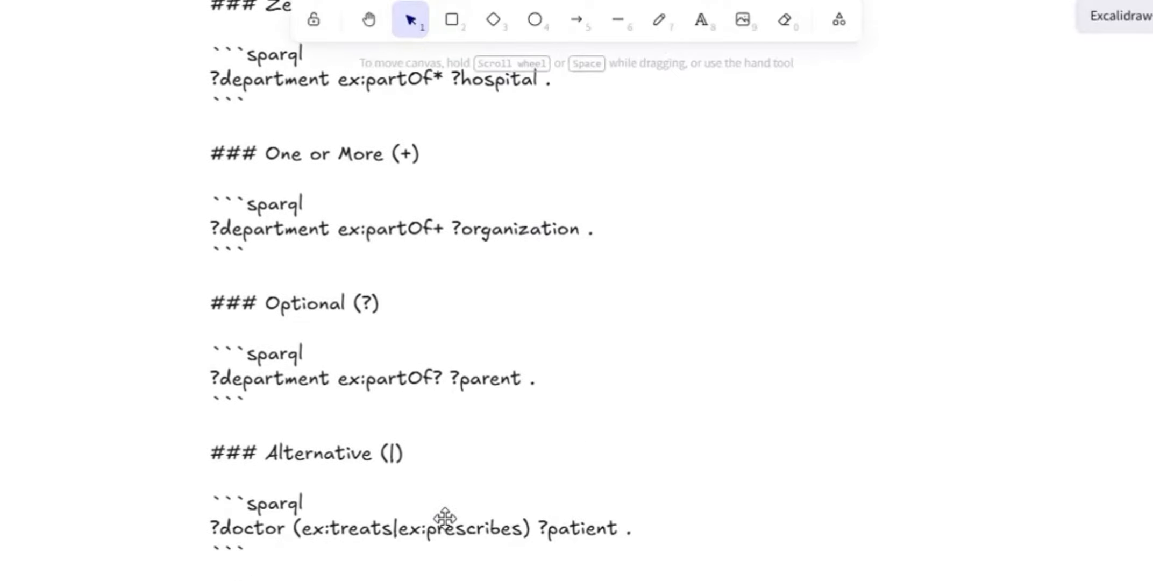
scroll(444, 519, down, 2)
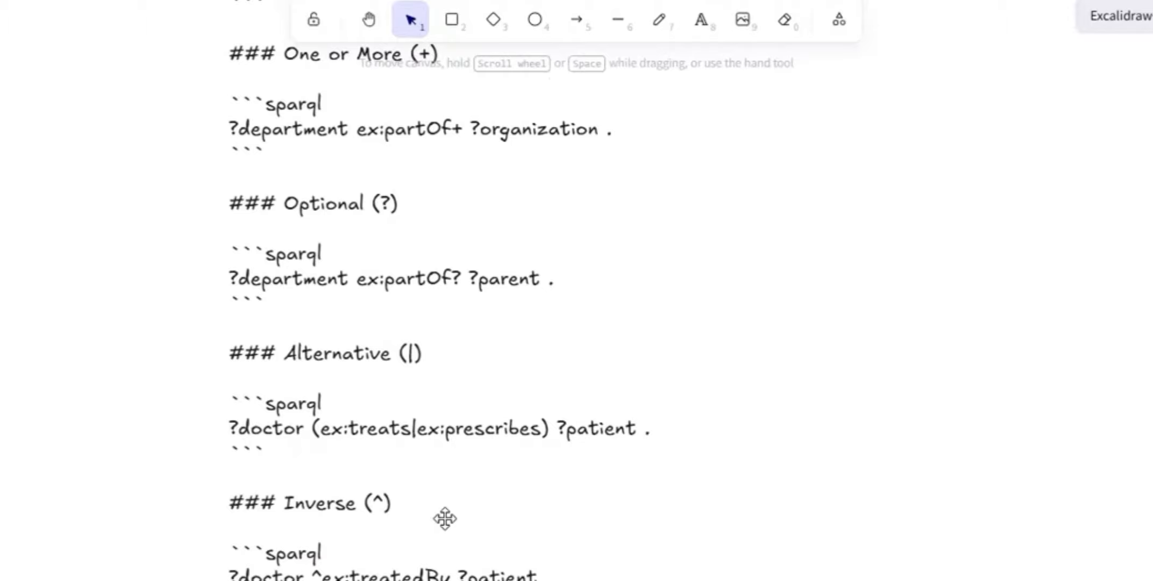
scroll(444, 519, down, 6)
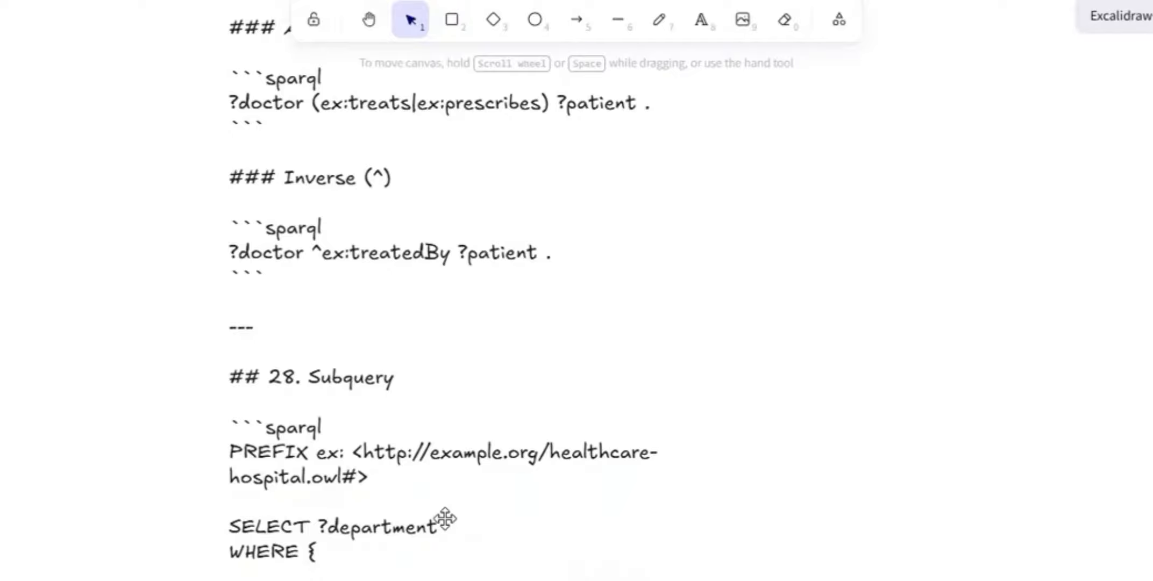
Copy the section 28 Subquery query from its PREFIX ex: line through the final closing brace.
scroll(443, 521, down, 3)
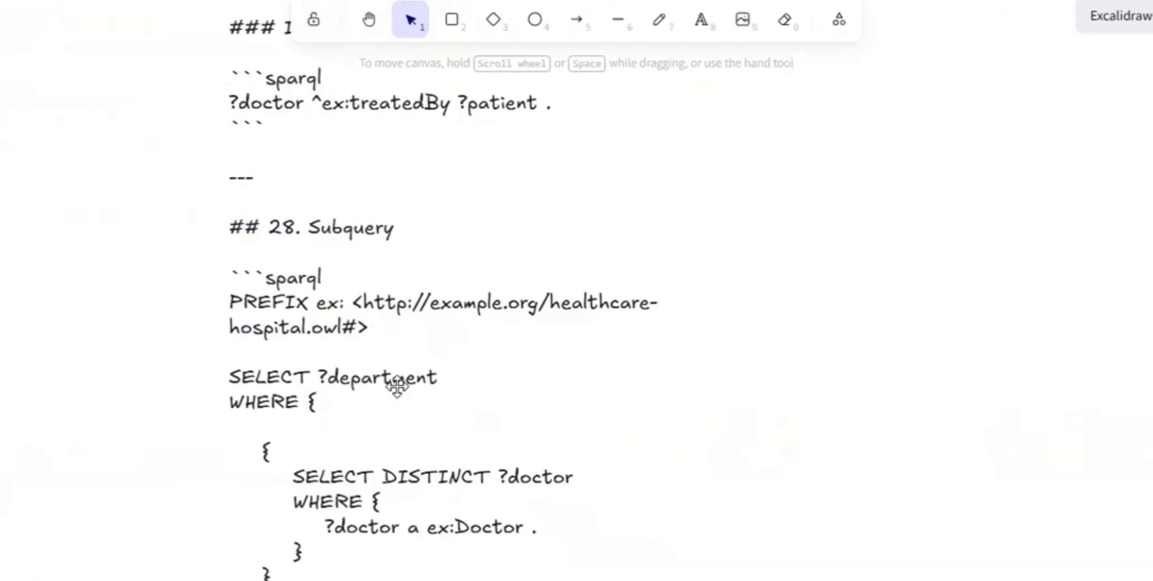
scroll(396, 387, down, 1)
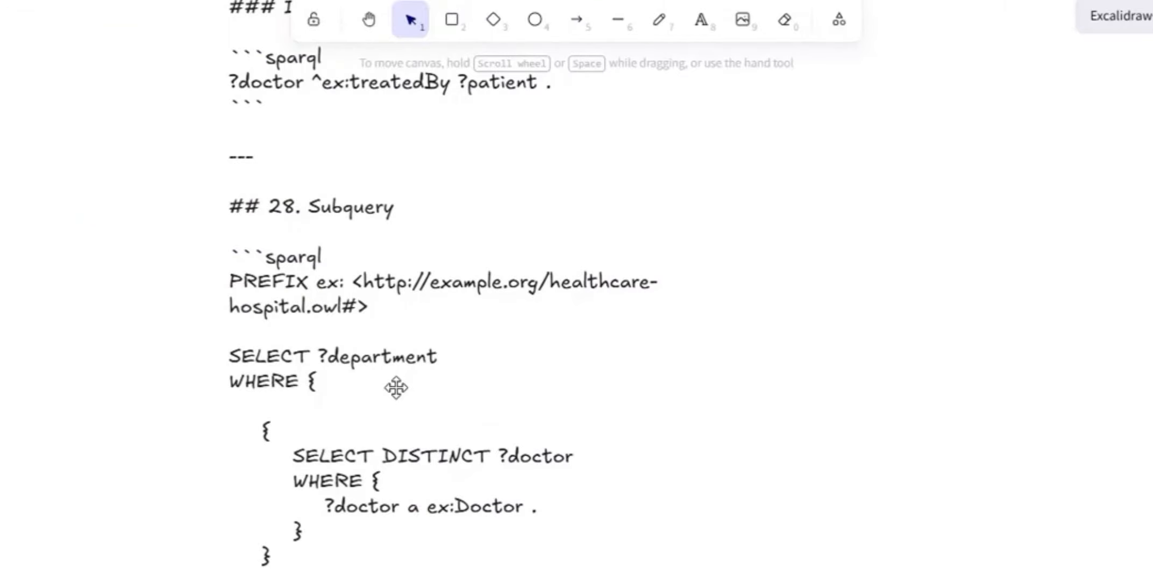
scroll(396, 387, down, 3)
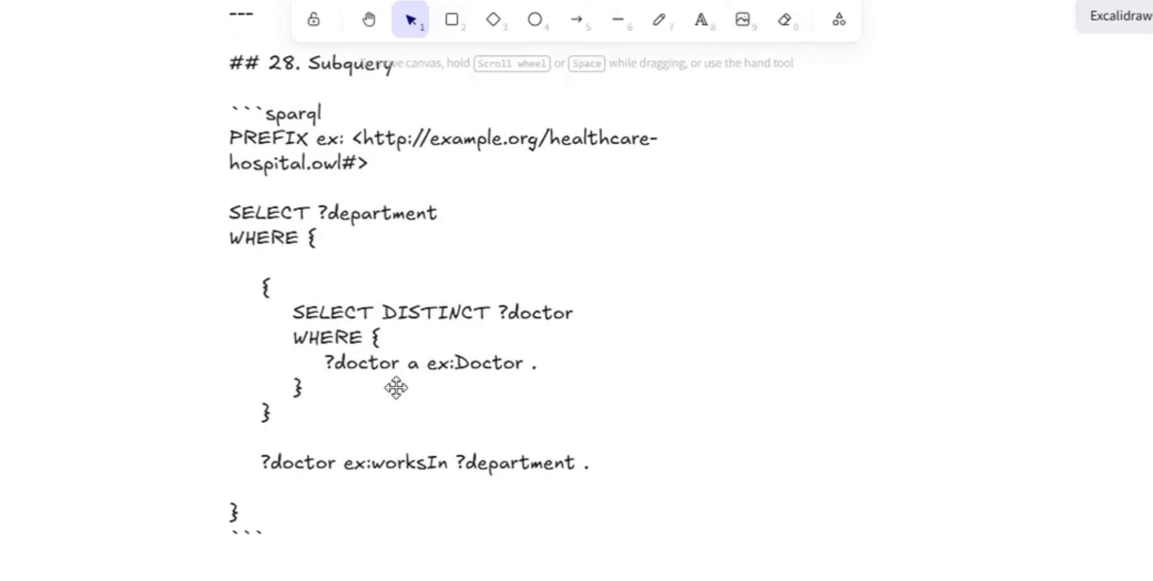
click(248, 512)
key(Return)
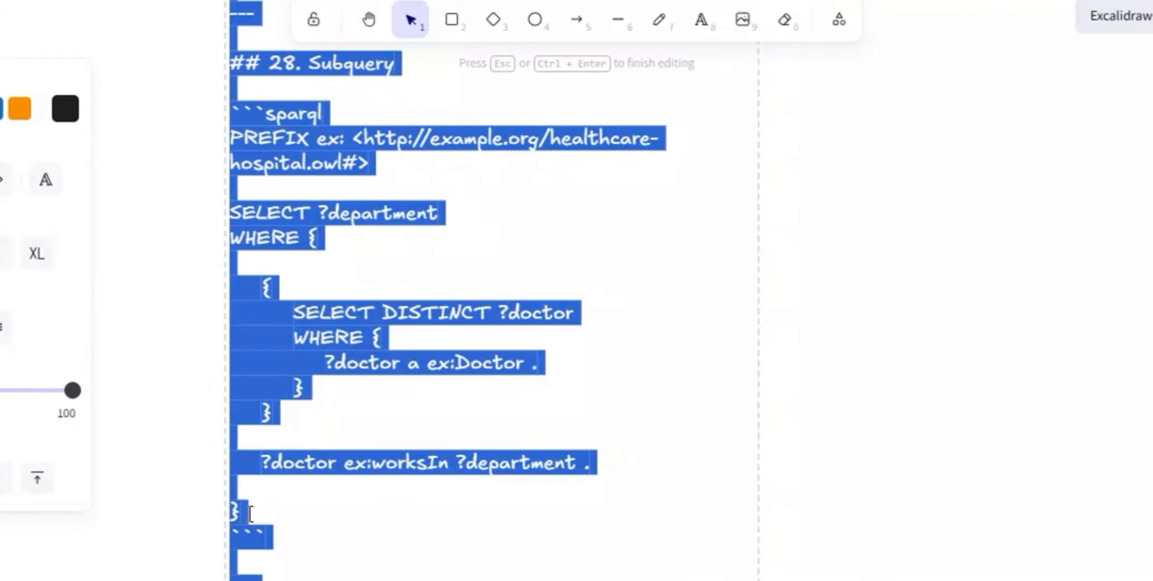
click(247, 512)
drag(247, 512, 231, 147)
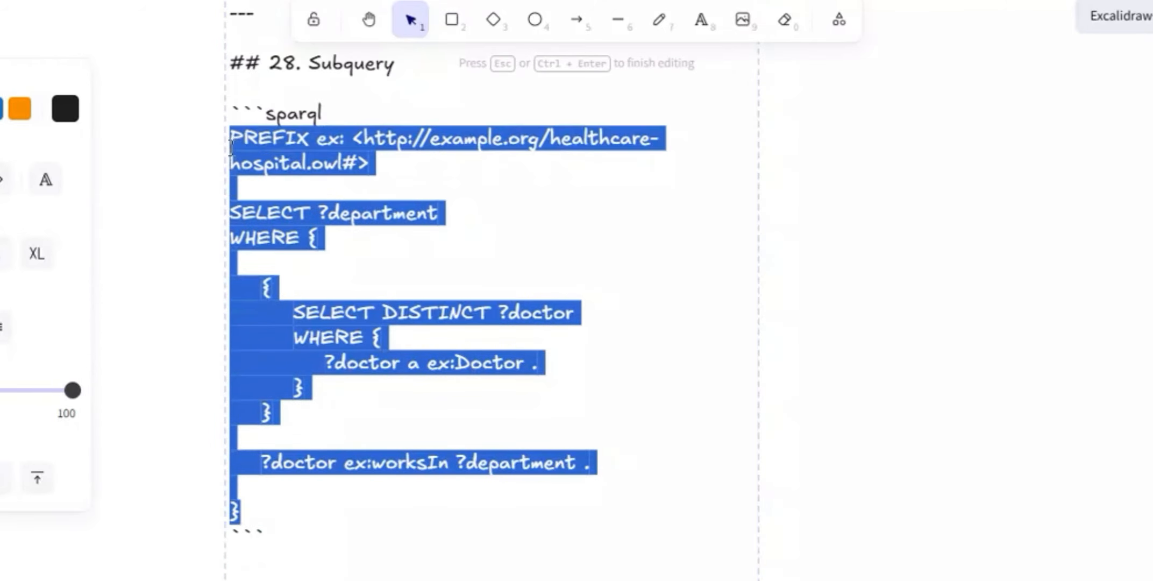
Switch to Fuseki, replace the property path query with the copied subquery example, and run it.
key(alt+Tab)
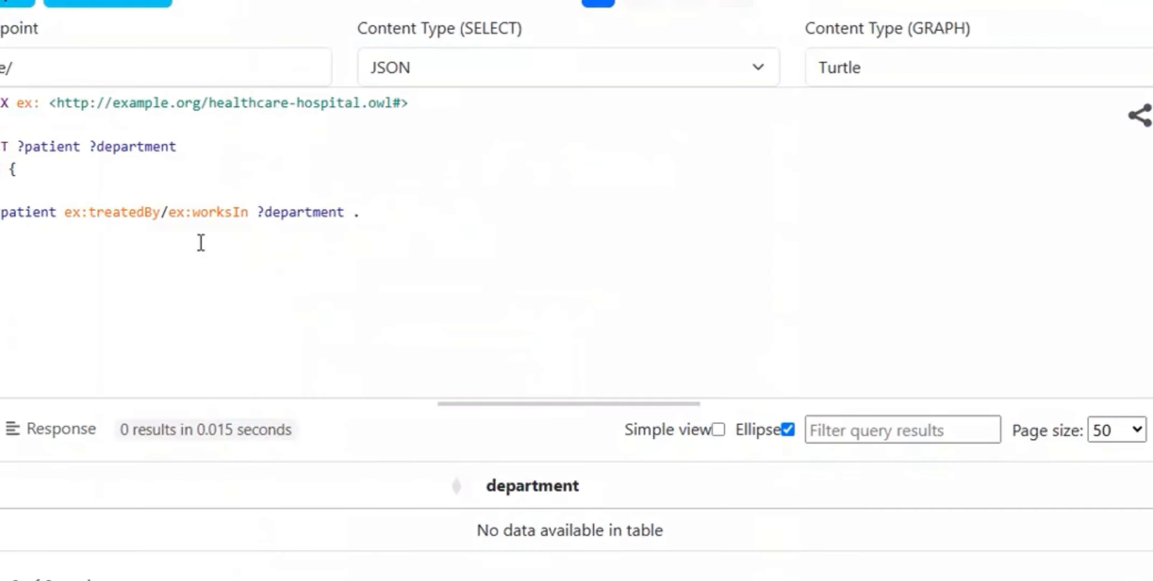
key(ctrl+a)
key(ctrl+v)
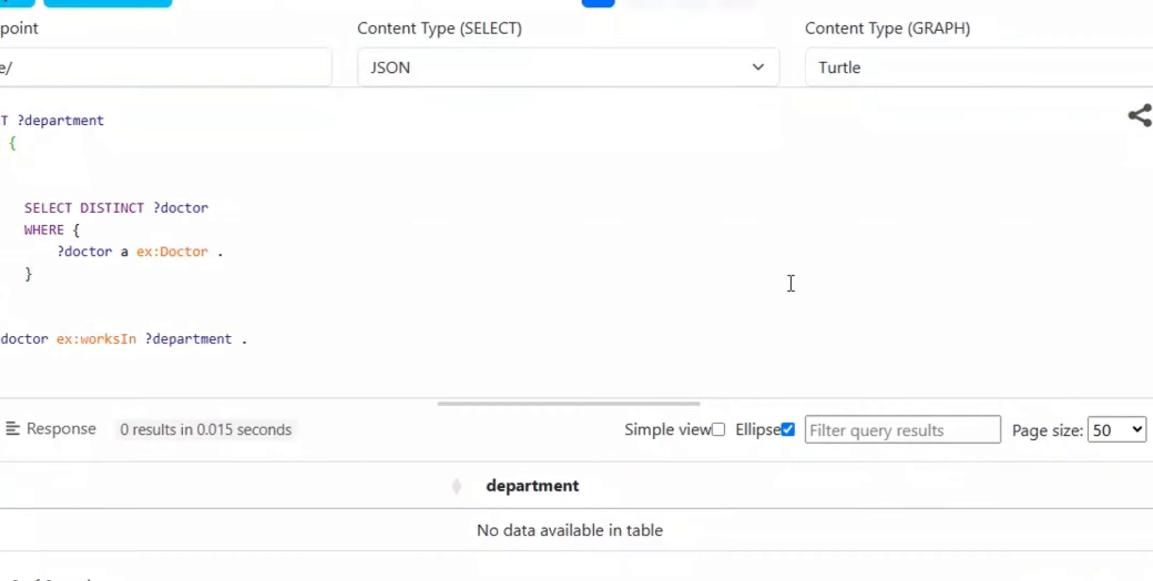
key(ctrl+Return)
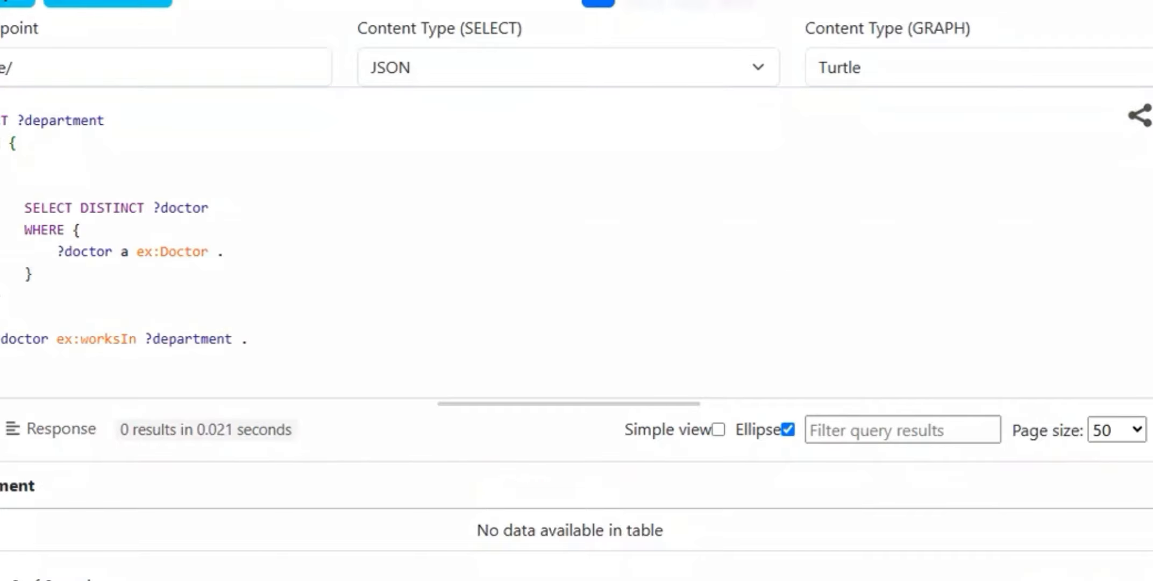
Switch to the Excalidraw notes and copy the section 32–33 INSERT DATA update from its PREFIX rdf: line through the closing brace.
key(alt+Tab)
scroll(618, 450, down, 8)
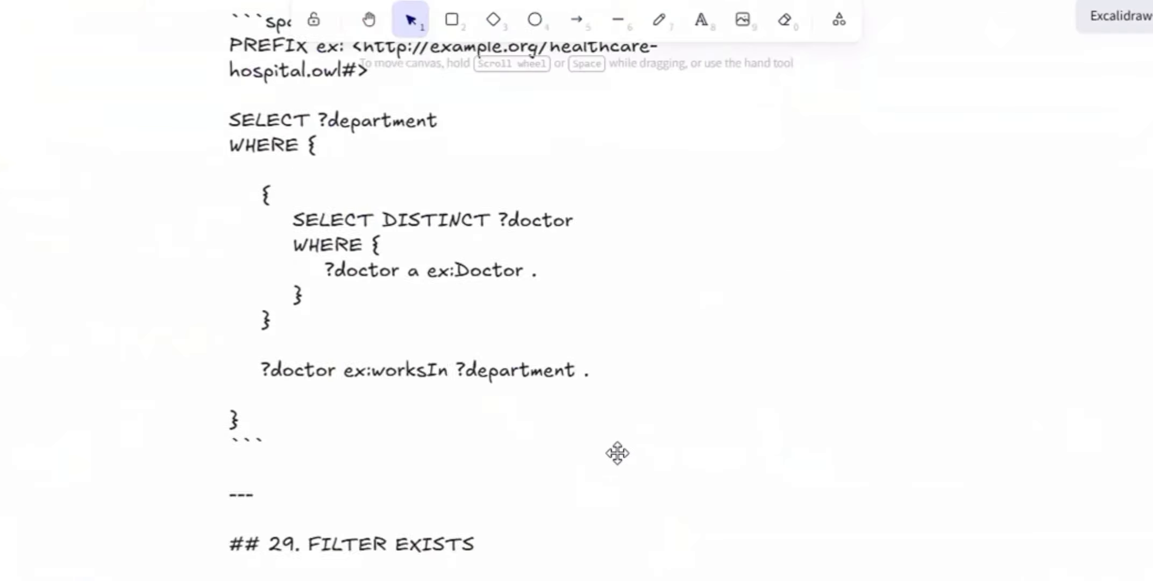
scroll(617, 453, down, 8)
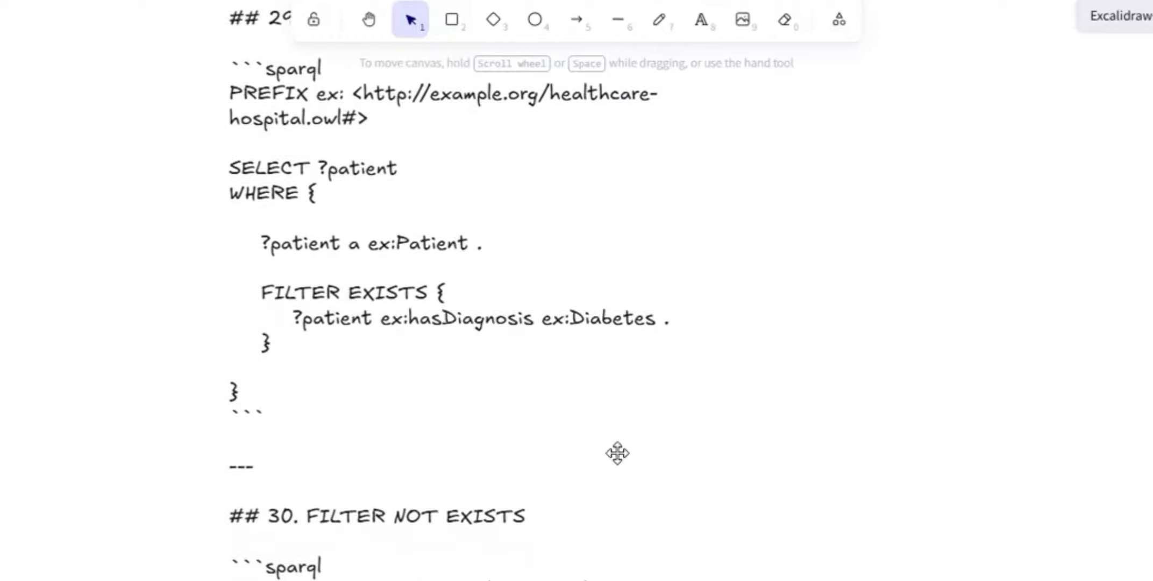
scroll(617, 453, down, 10)
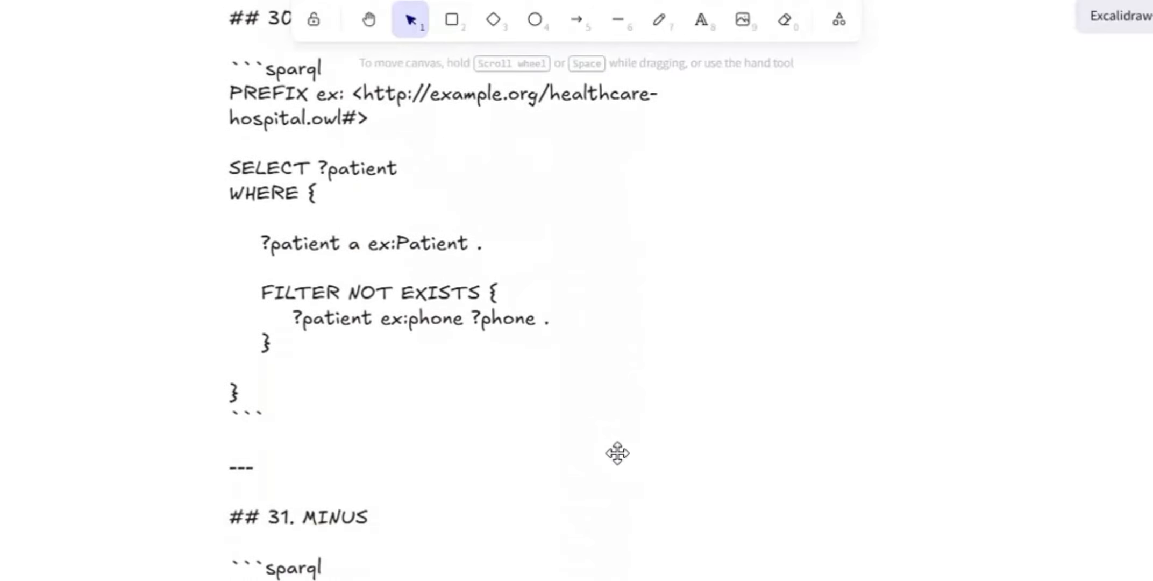
scroll(617, 454, down, 3)
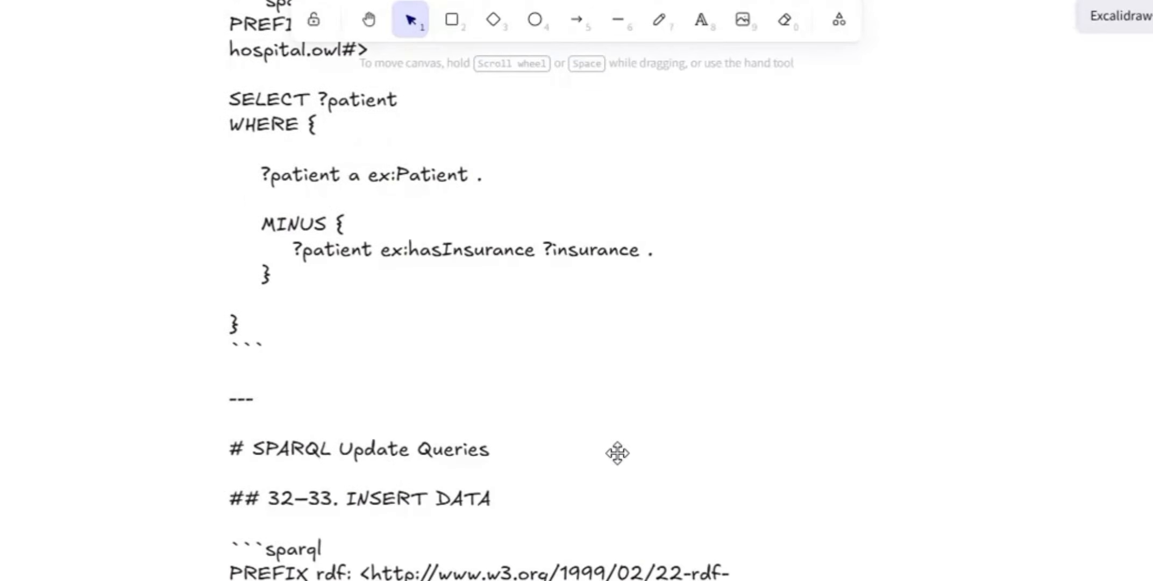
scroll(617, 454, down, 4)
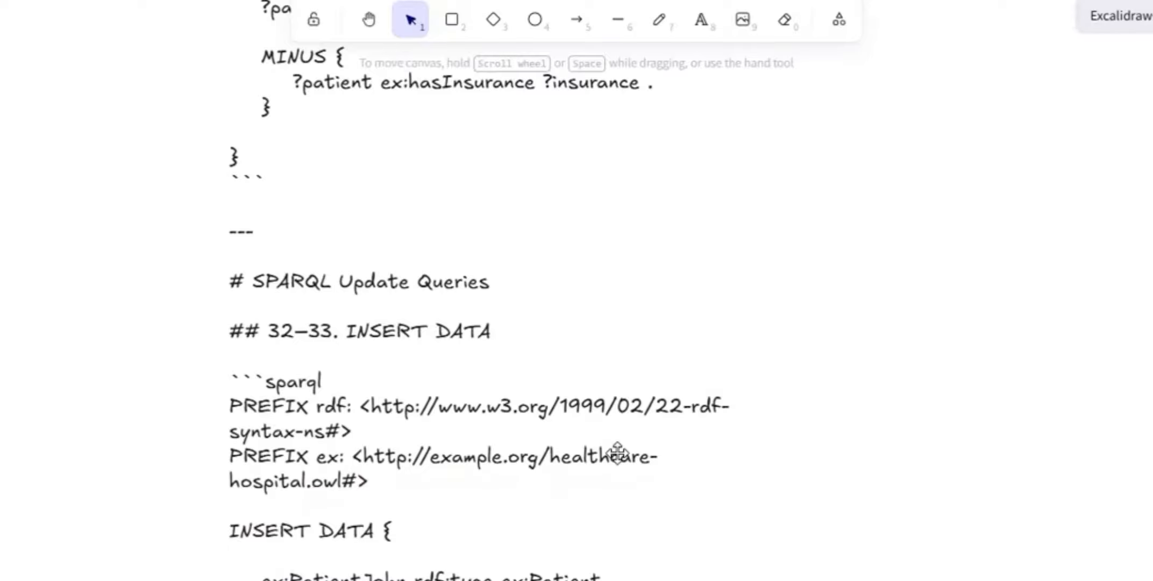
scroll(617, 454, down, 3)
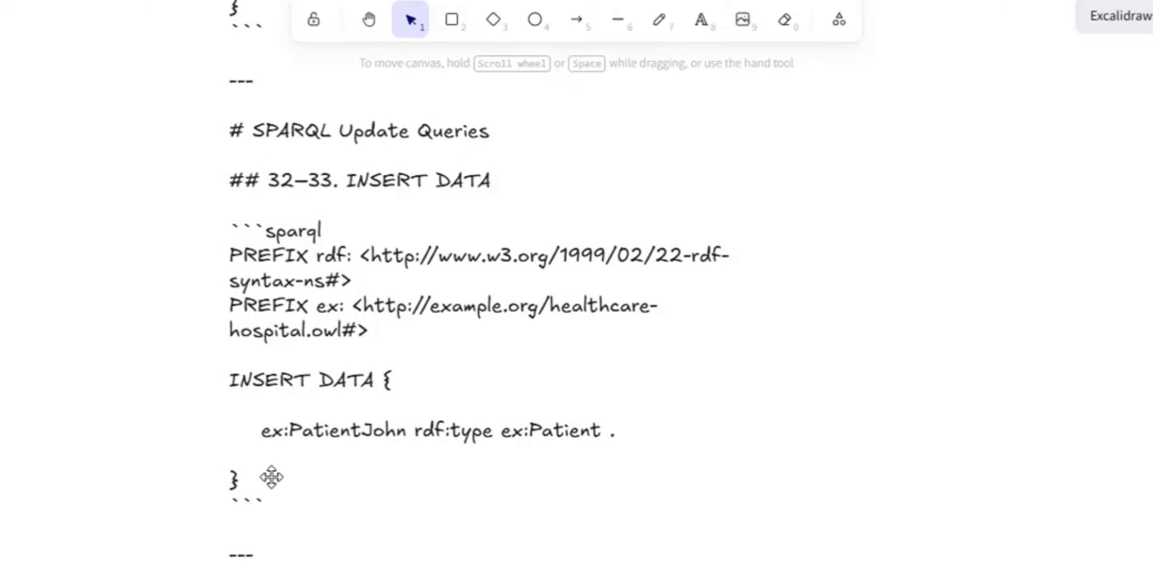
double_click(253, 477)
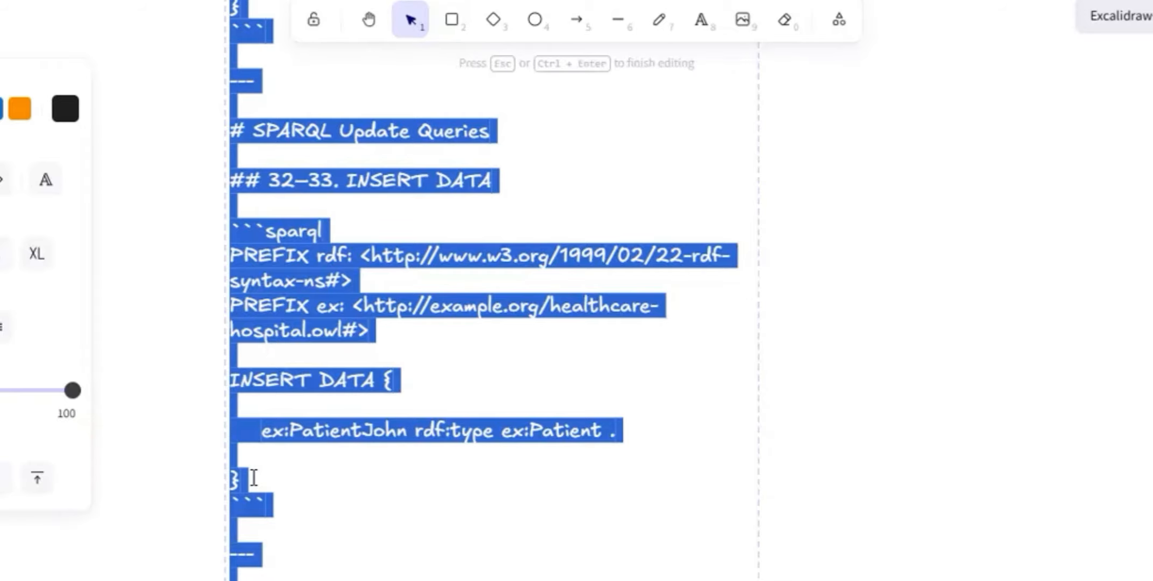
click(252, 477)
drag(248, 463, 232, 240)
key(ctrl+c)
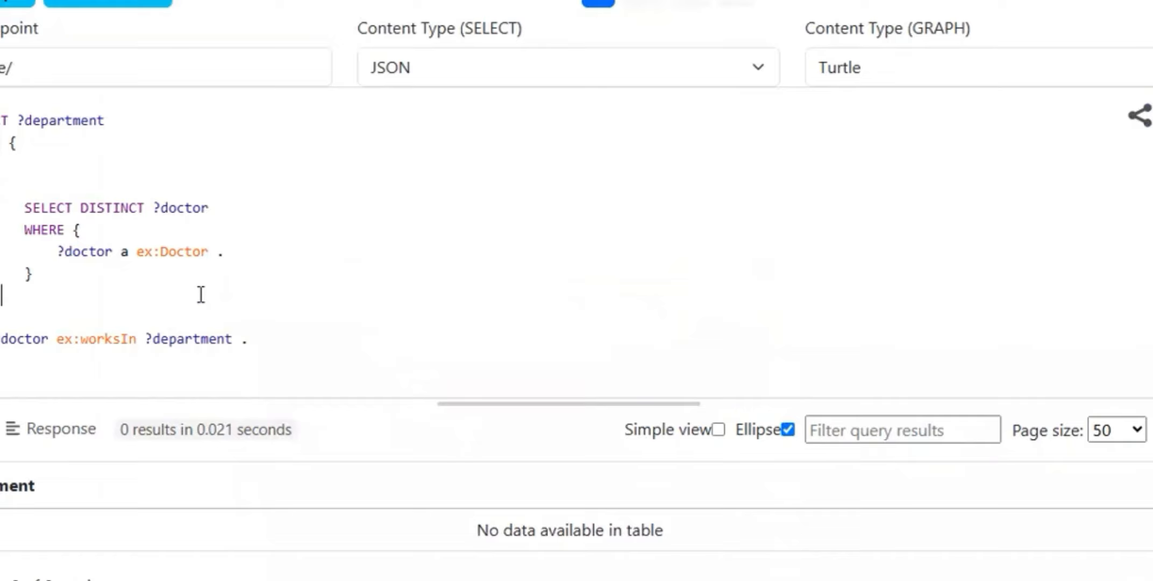
In Fuseki, replace the subquery example with the copied INSERT DATA update and run it.
key(ctrl+a)
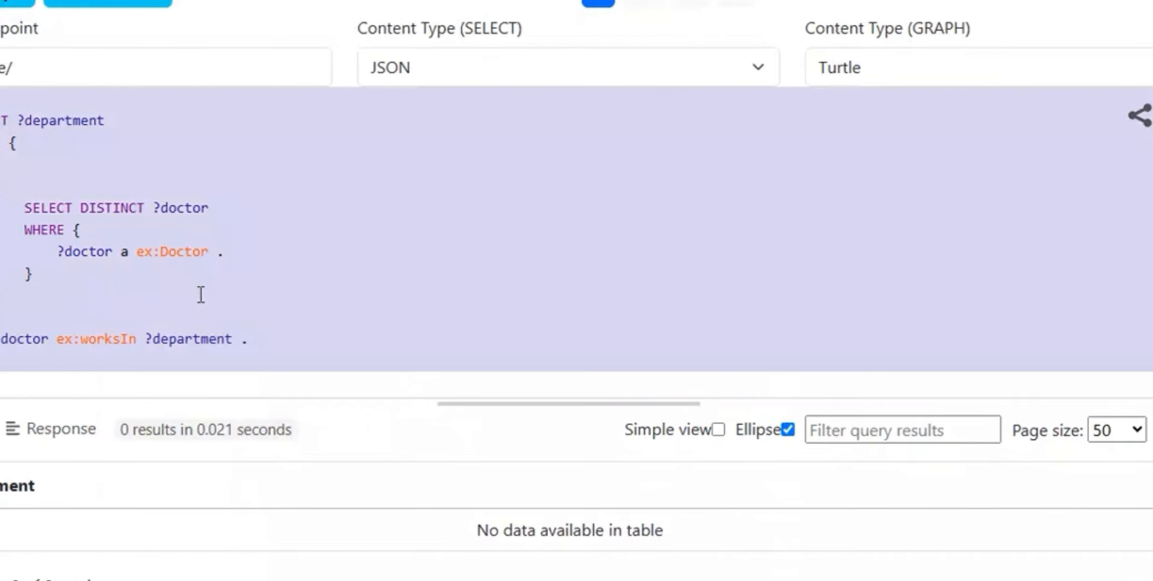
key(ctrl+v)
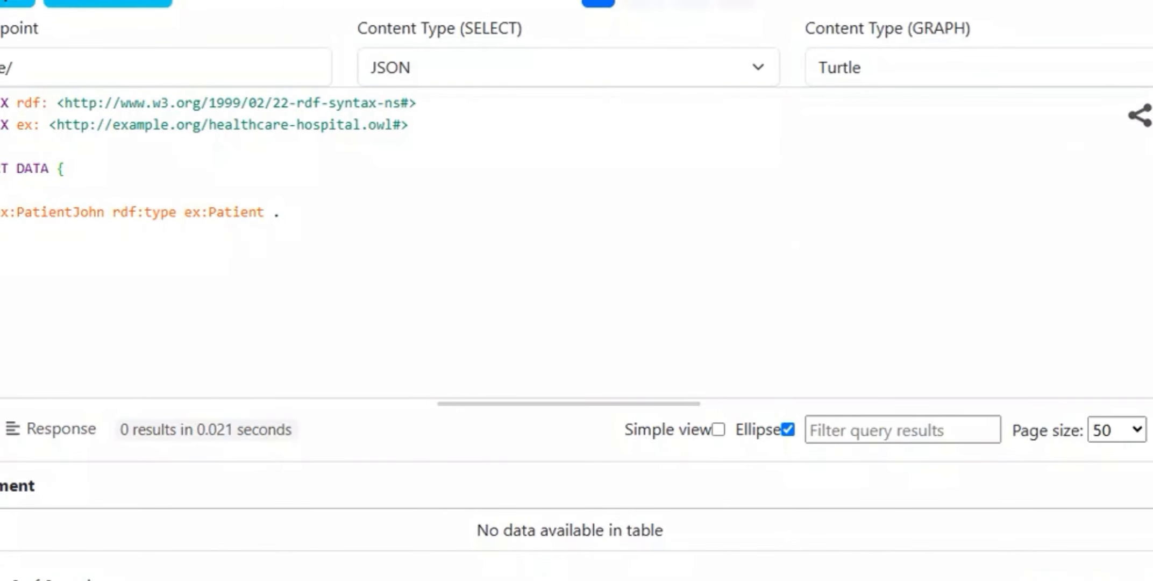
click(1152, 115)
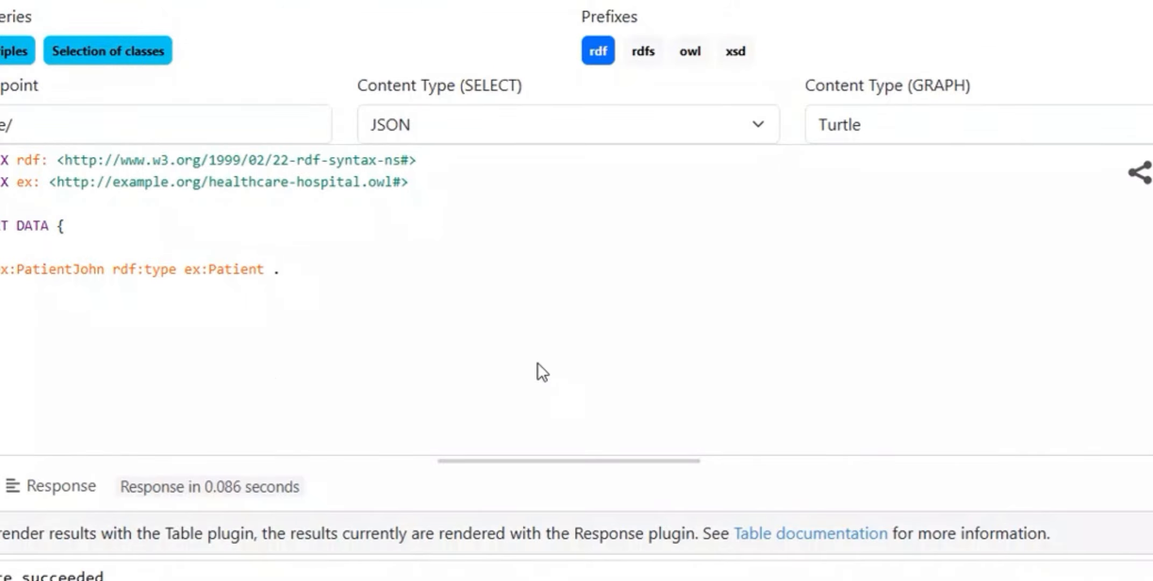
Change the first name in the inserted patient's identifier and run the INSERT DATA update for this second patient.
click(99, 267)
double_click(102, 268)
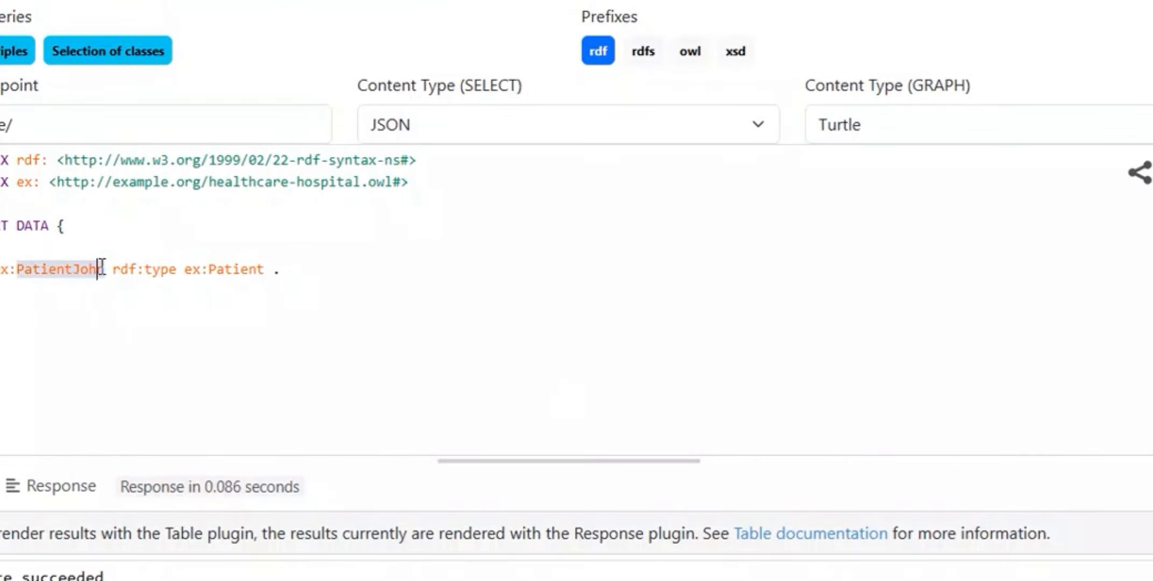
key(BackSpace)
key(BackSpace)
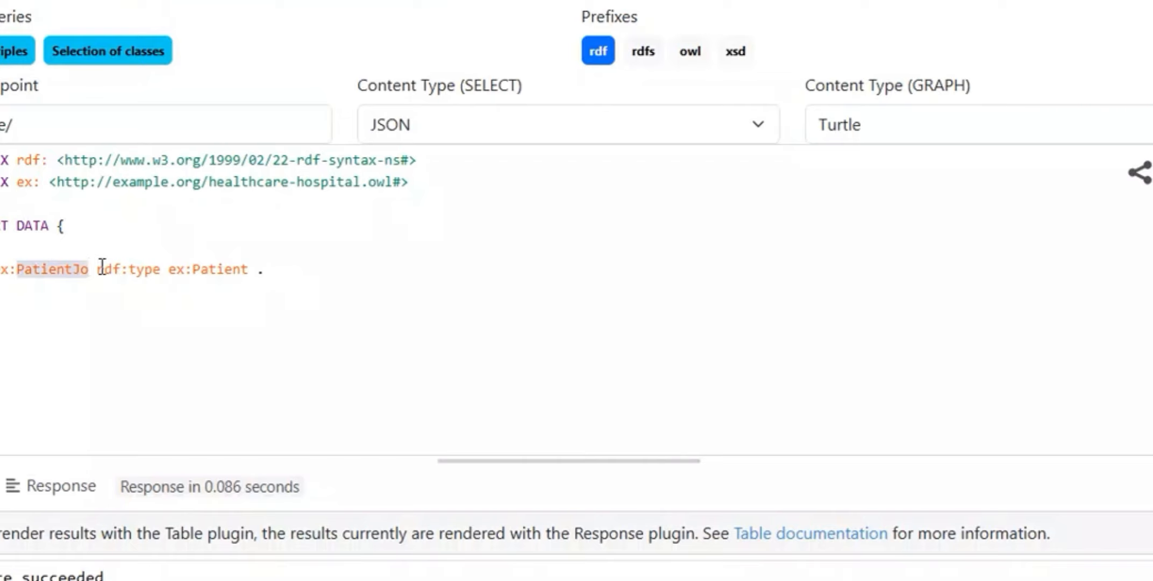
key(BackSpace)
text(onas)
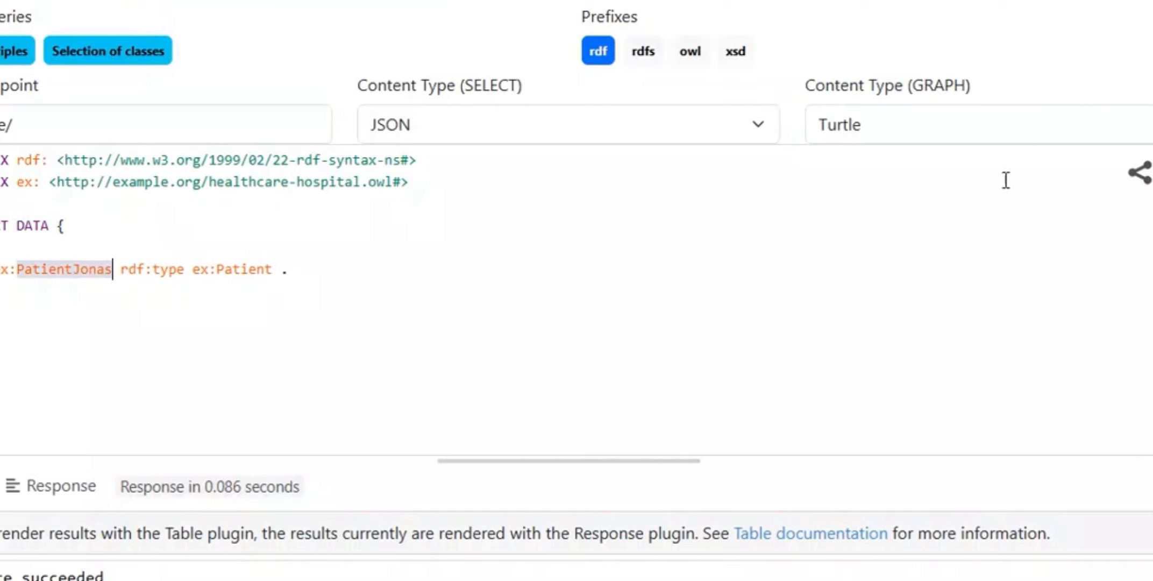
click(1149, 204)
click(264, 434)
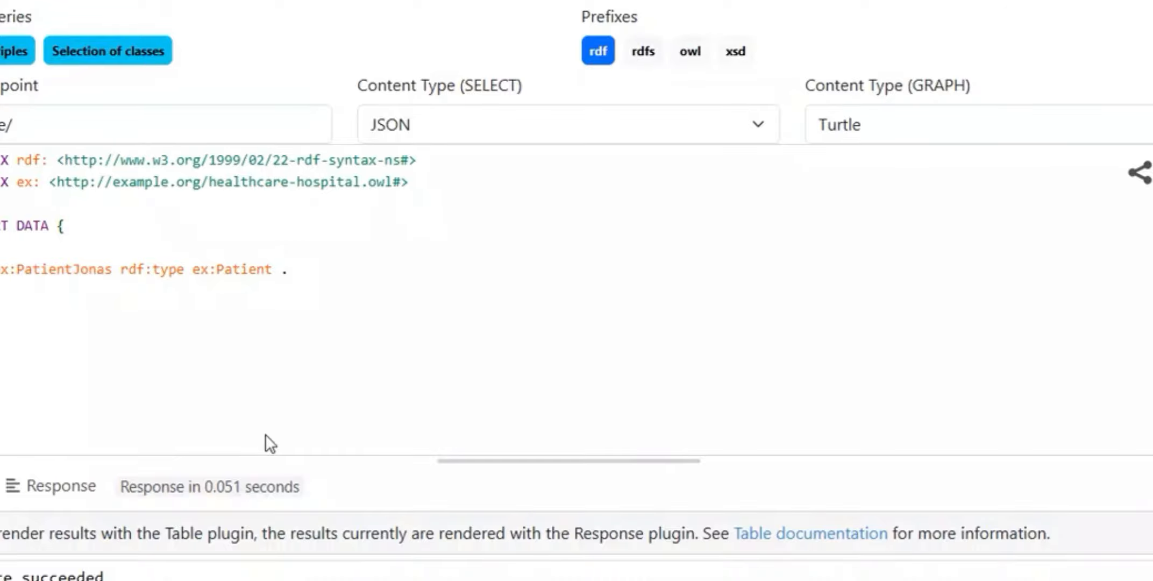
Switch to the Excalidraw notes and copy the section 34 DELETE DATA update from its PREFIX ex: line through the closing brace.
key(alt+Tab)
scroll(466, 492, down, 2)
scroll(466, 492, down, 4)
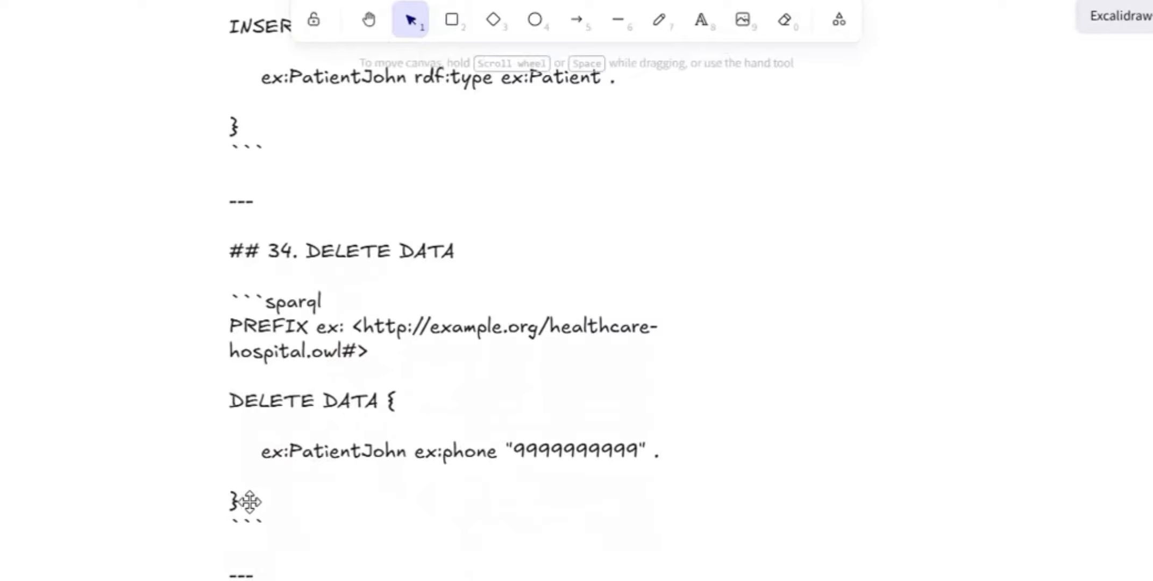
click(245, 499)
double_click(245, 499)
drag(247, 499, 236, 329)
key(ctrl+c)
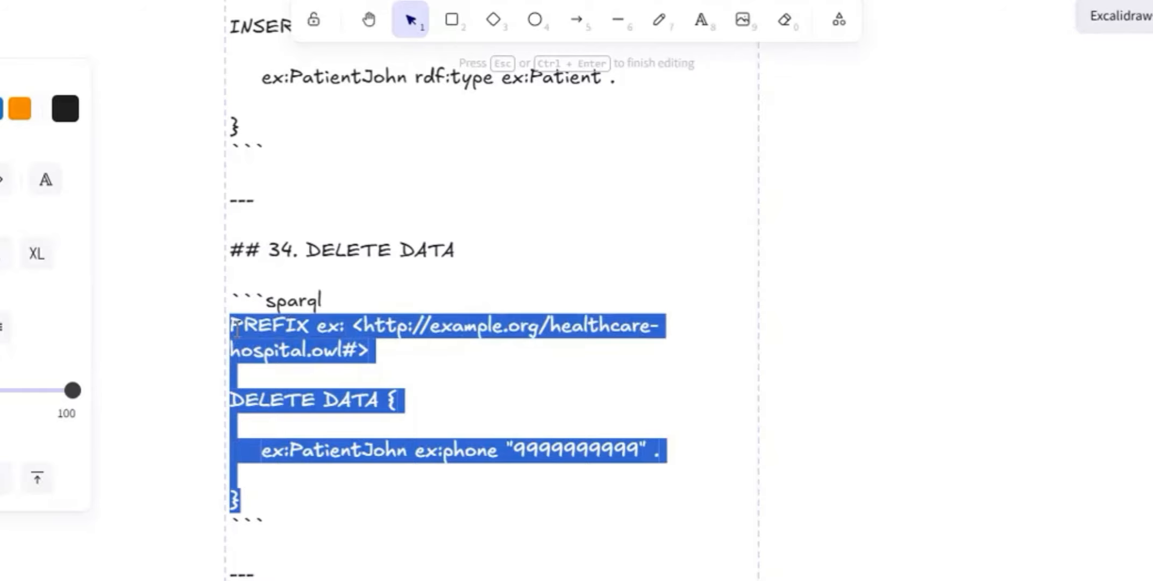
Switch to Fuseki, replace the INSERT DATA update with the copied DELETE DATA update, and run it.
key(alt+Tab)
click(139, 285)
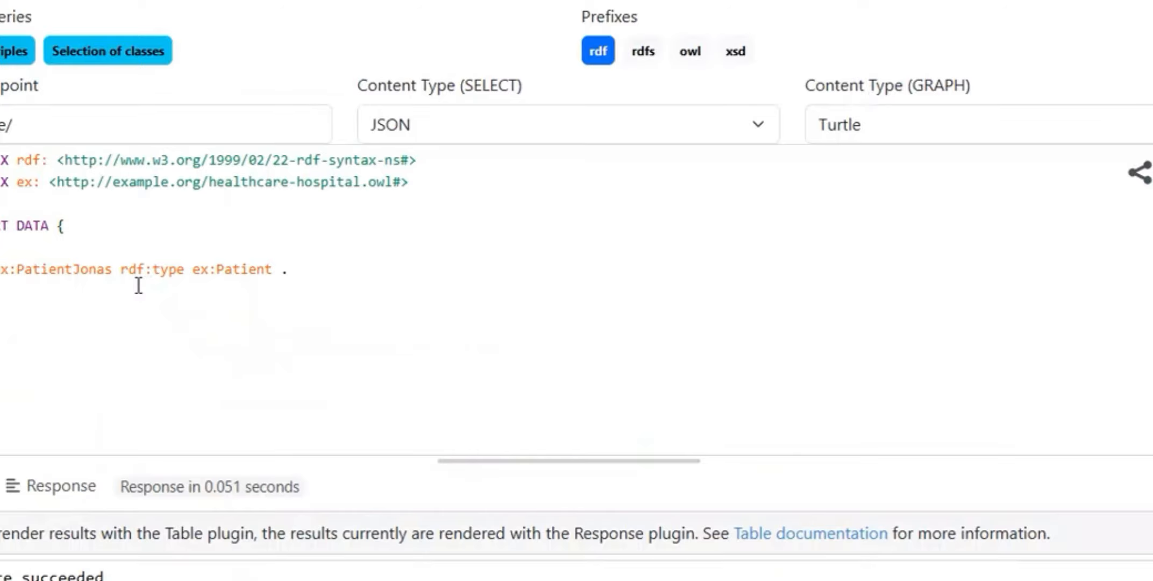
key(ctrl+a)
key(ctrl+v)
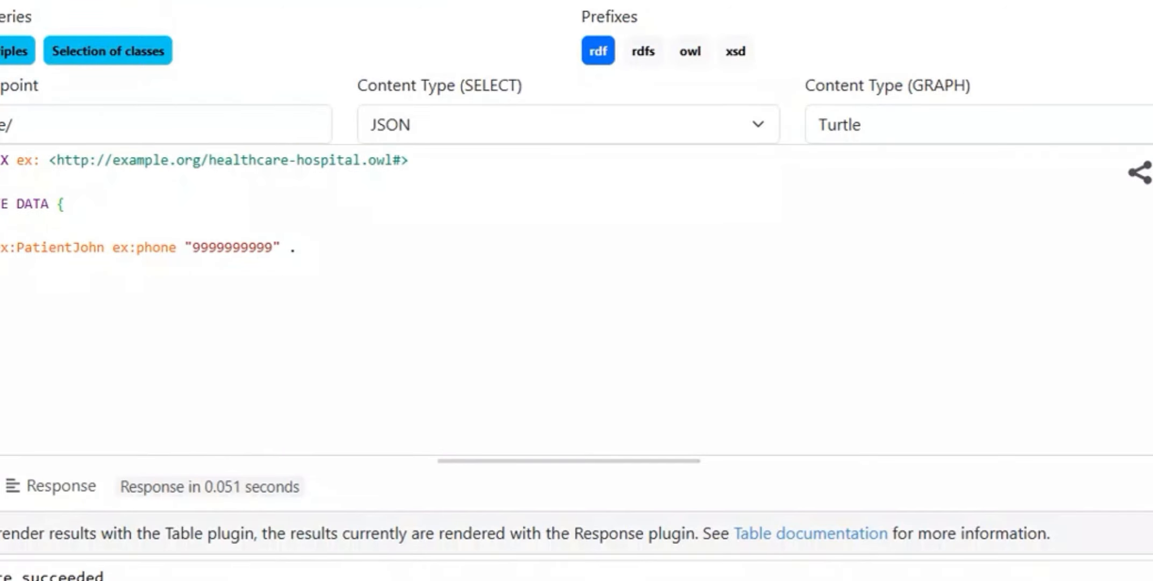
key(ctrl+Return)
key(ctrl+Return)
Switch to the Excalidraw notes and review the section 35 DELETE WHERE update.
key(alt+Tab)
scroll(438, 467, down, 5)
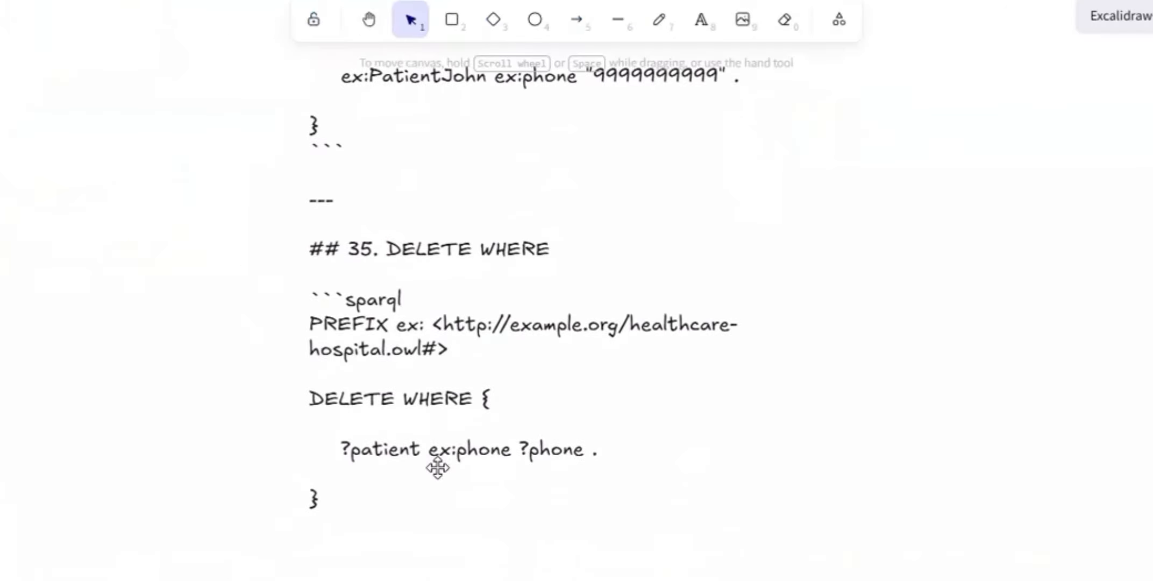
scroll(437, 468, down, 3)
scroll(437, 467, up, 3)
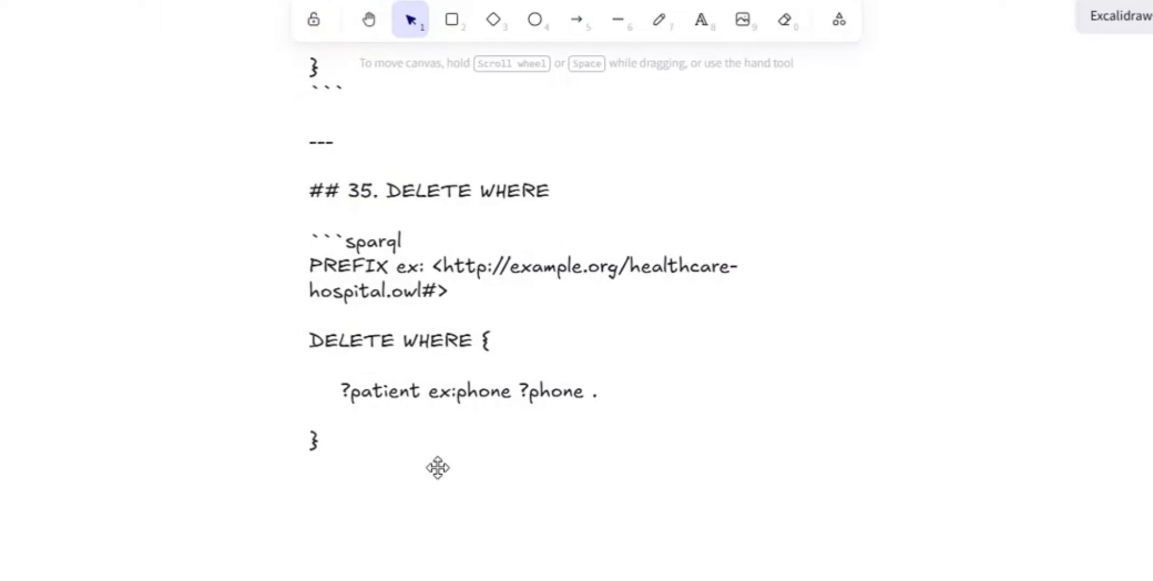